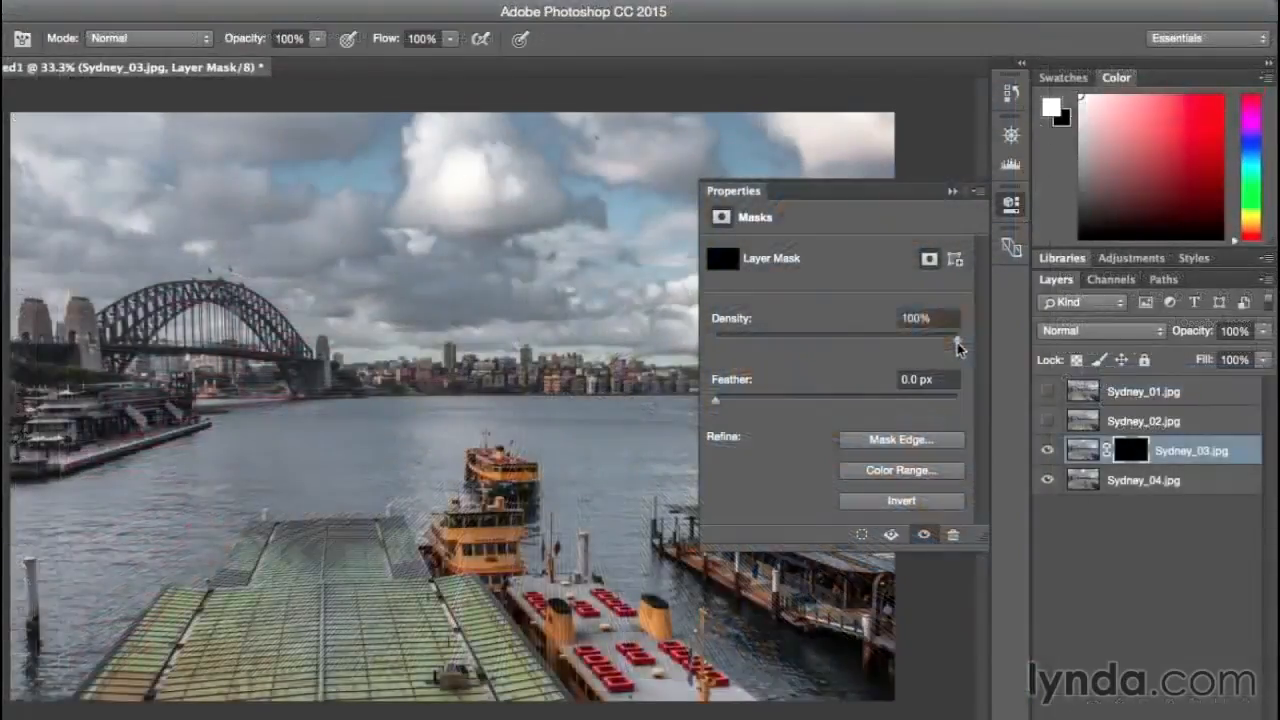
# Step: Lower the density of the Sydney_03.jpg layer mask slightly
pyautogui.moveTo(957, 342); pyautogui.dragTo(940, 345)
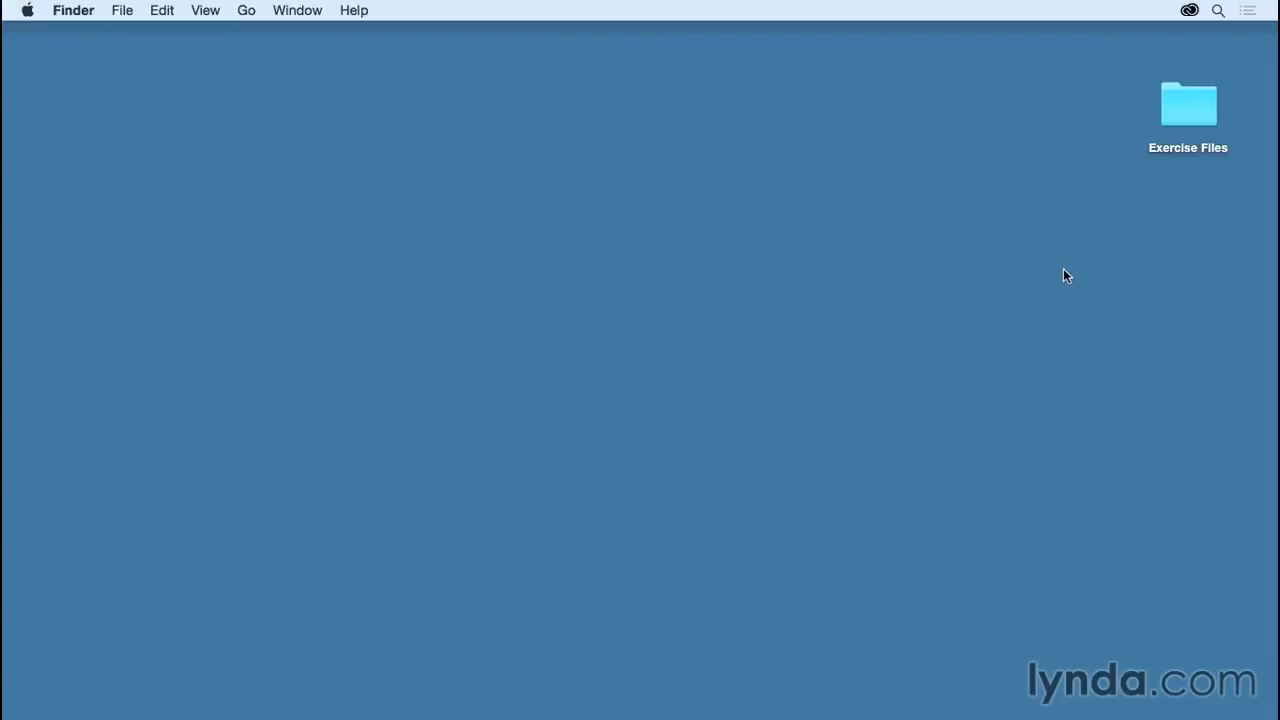
# Step: Examine the Exercise Files folder in Finder, including the contents of its 01 Interface subfolder, and close the window
pyautogui.doubleClick(1177, 108)
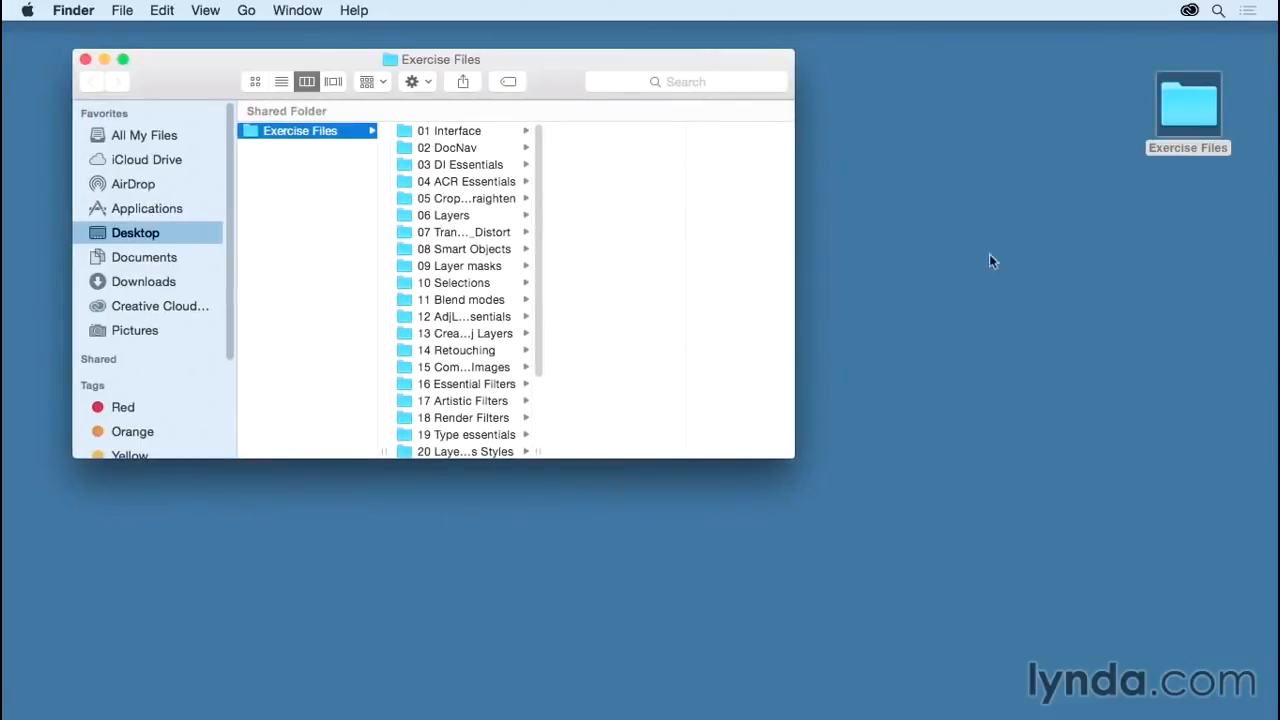
pyautogui.moveTo(795, 456); pyautogui.dragTo(806, 596)
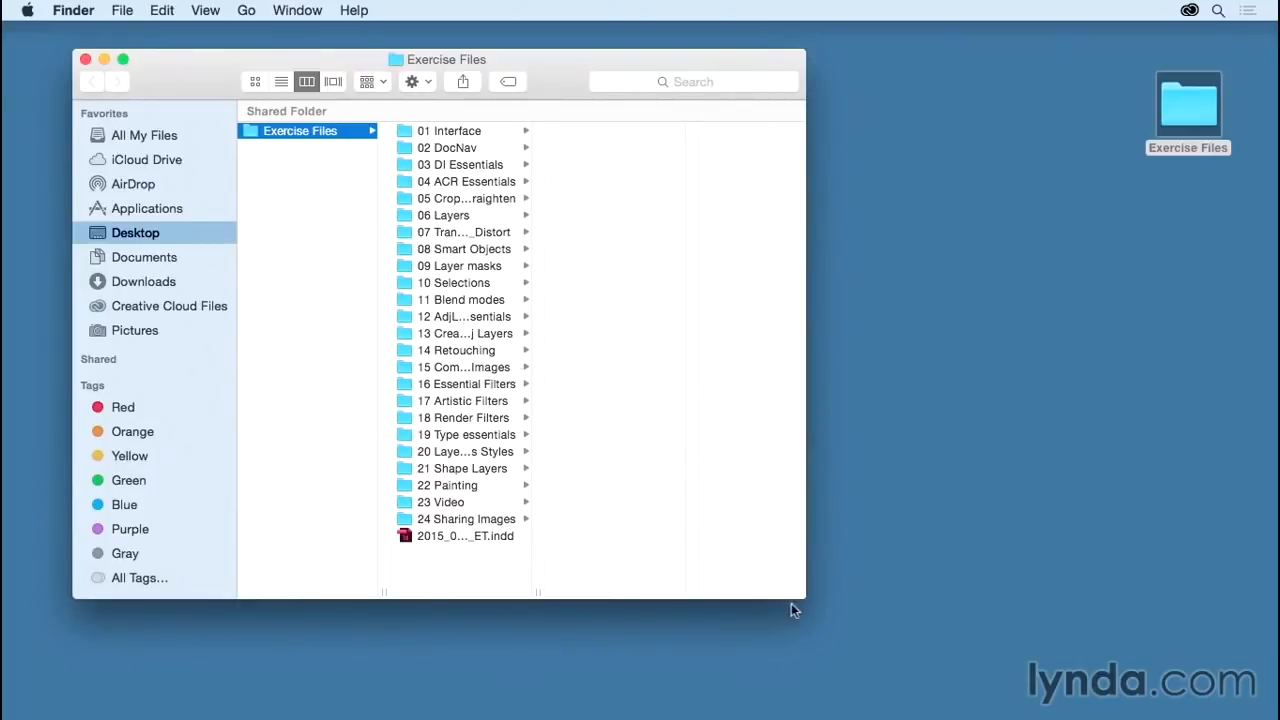
pyautogui.moveTo(805, 597); pyautogui.dragTo(779, 510)
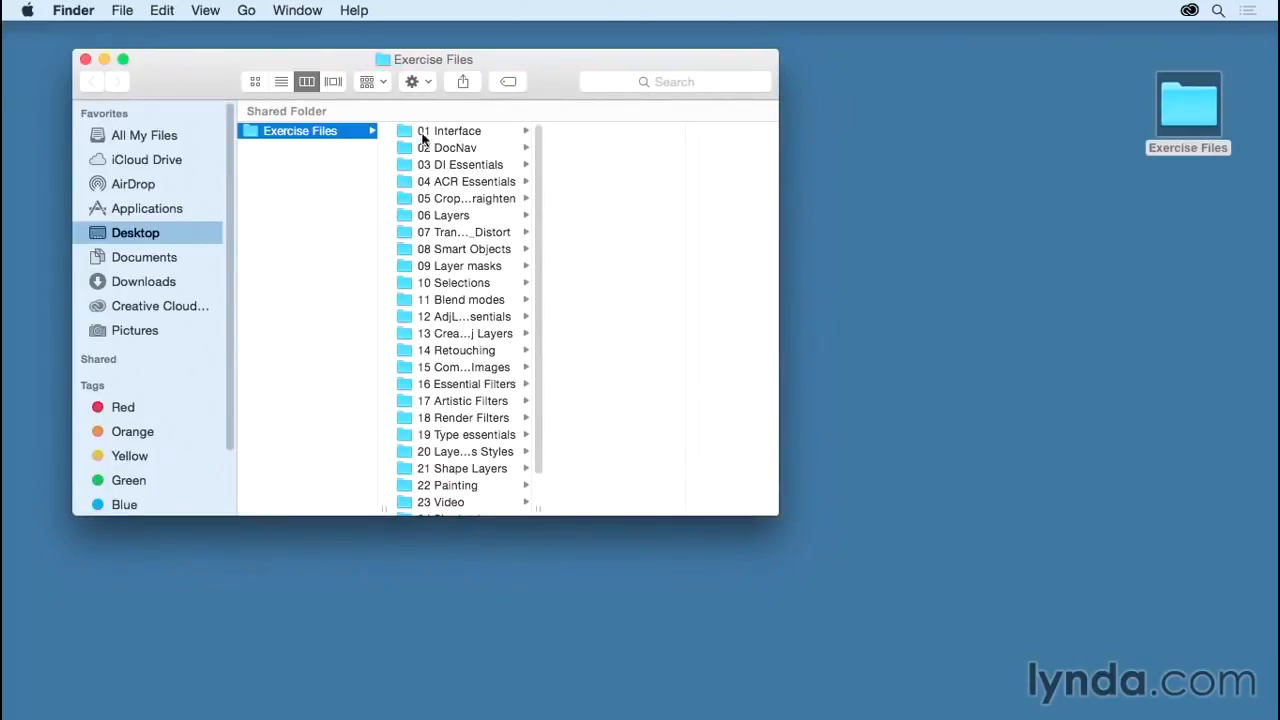
pyautogui.click(406, 134)
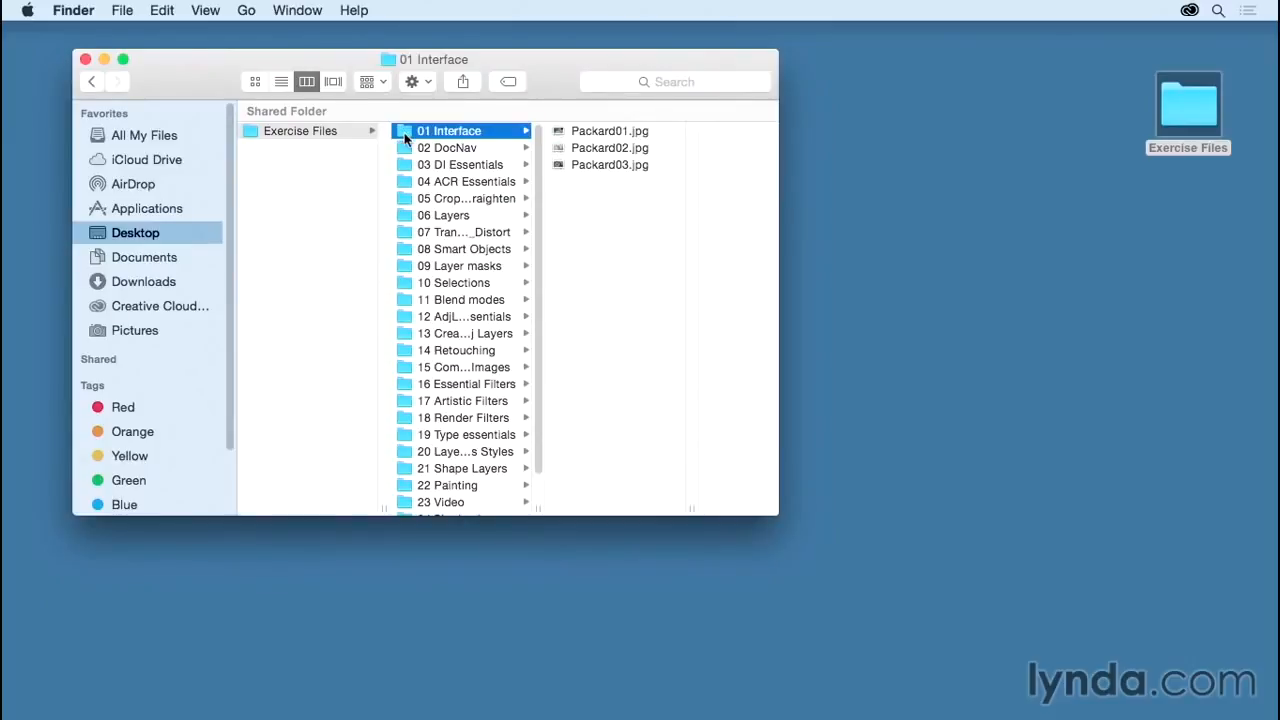
pyautogui.click(85, 60)
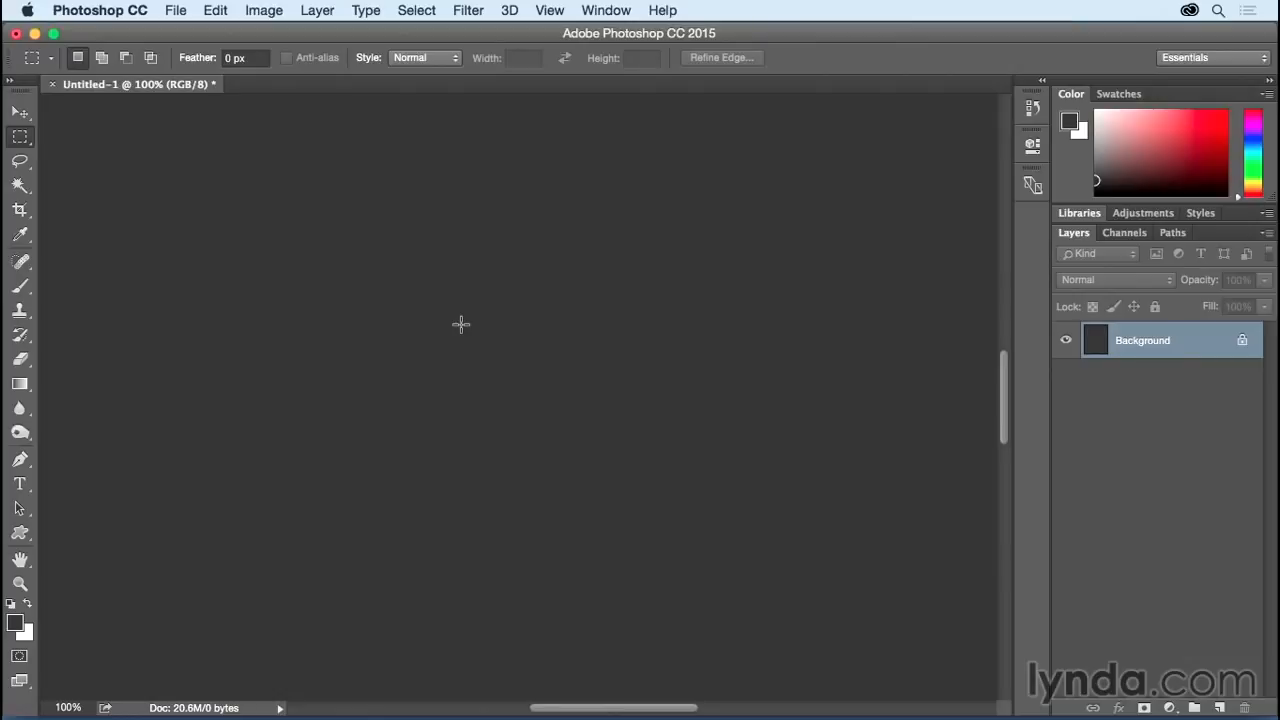
# Step: Switch Photoshop to full screen mode with the menu bar and return to the standard screen mode
pyautogui.press('f')
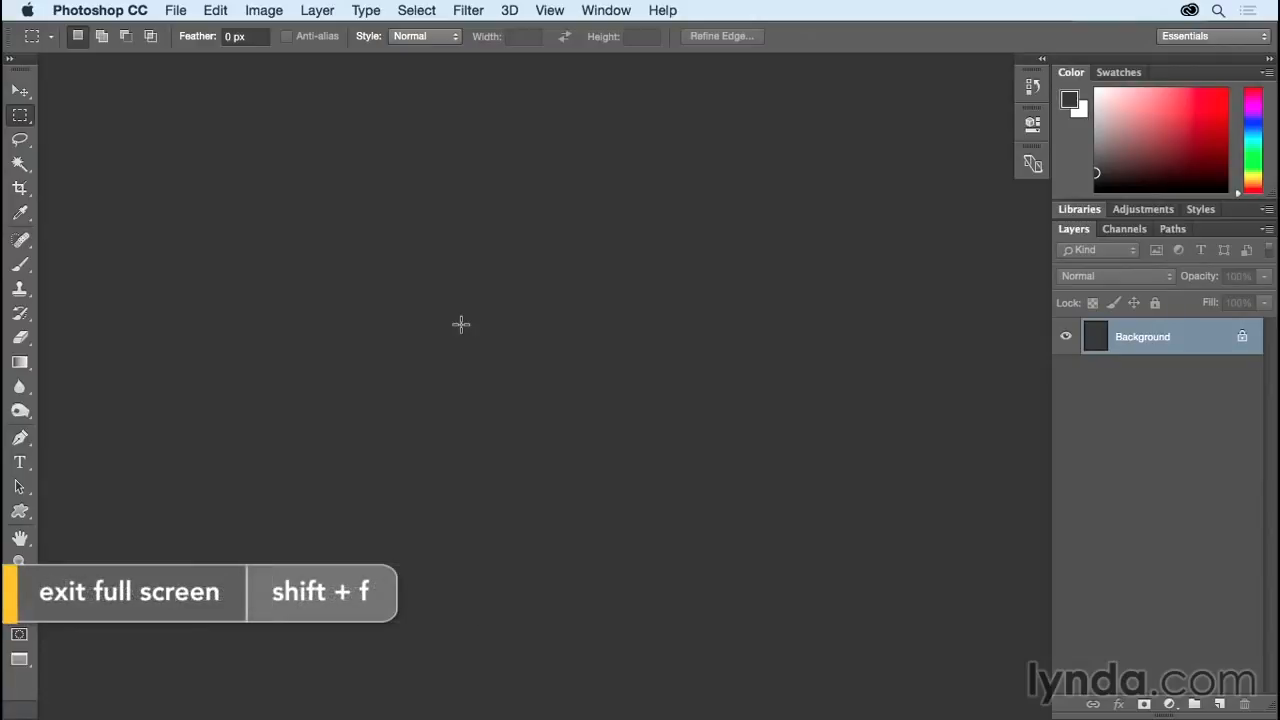
pyautogui.hotkey('shift', 'f')
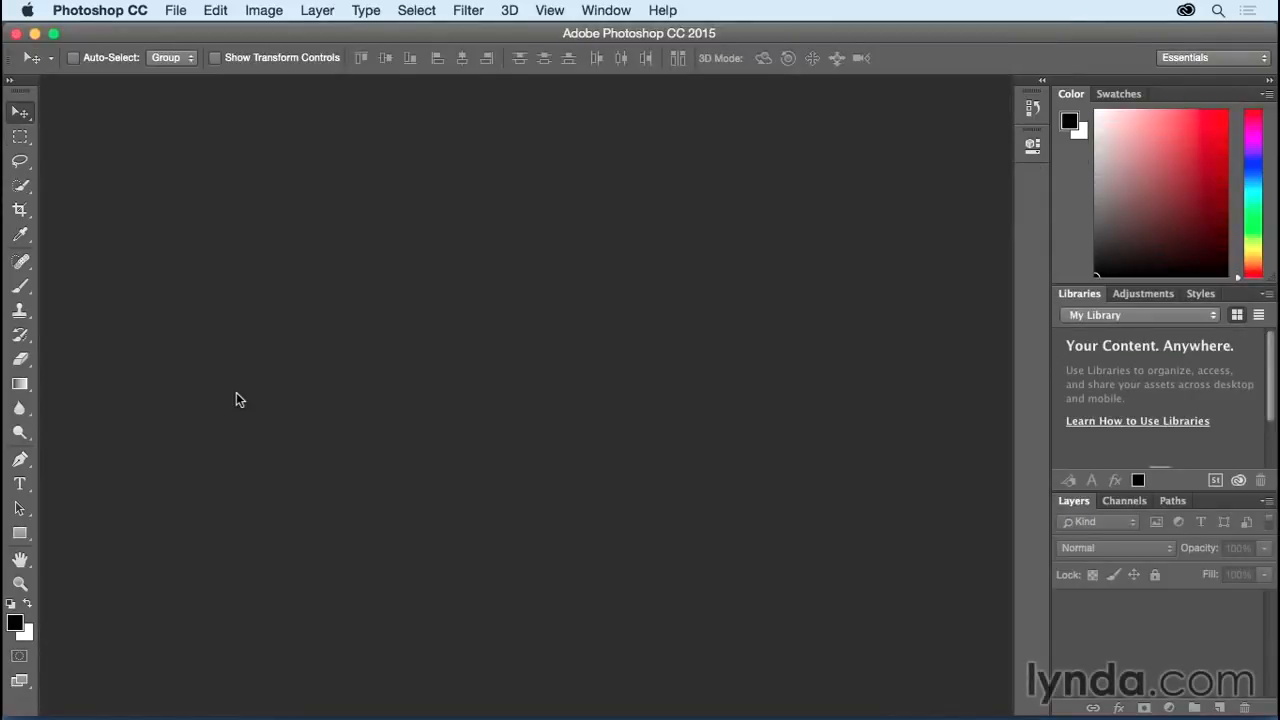
# Step: Look through Packard01.jpg, Packard02.jpg and Packard03.jpg in the 01 Interface exercise folder using the Open dialog, and cancel it
pyautogui.click(181, 13)
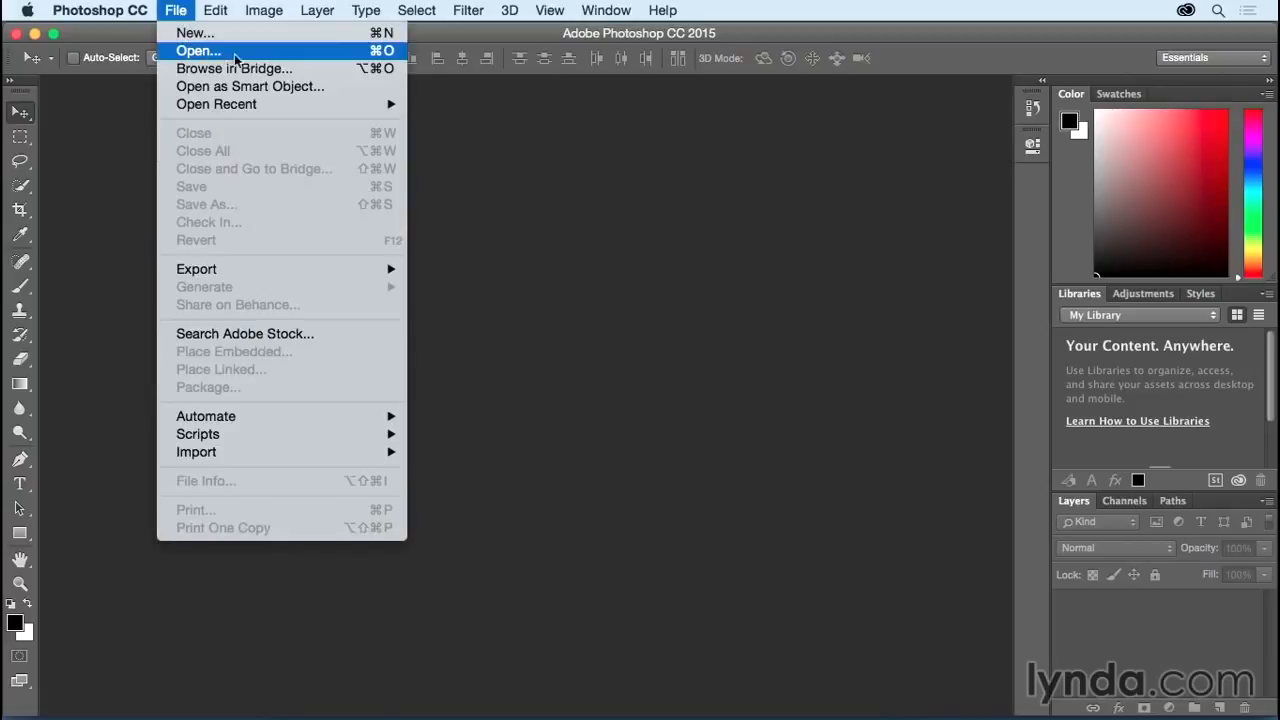
pyautogui.click(273, 55)
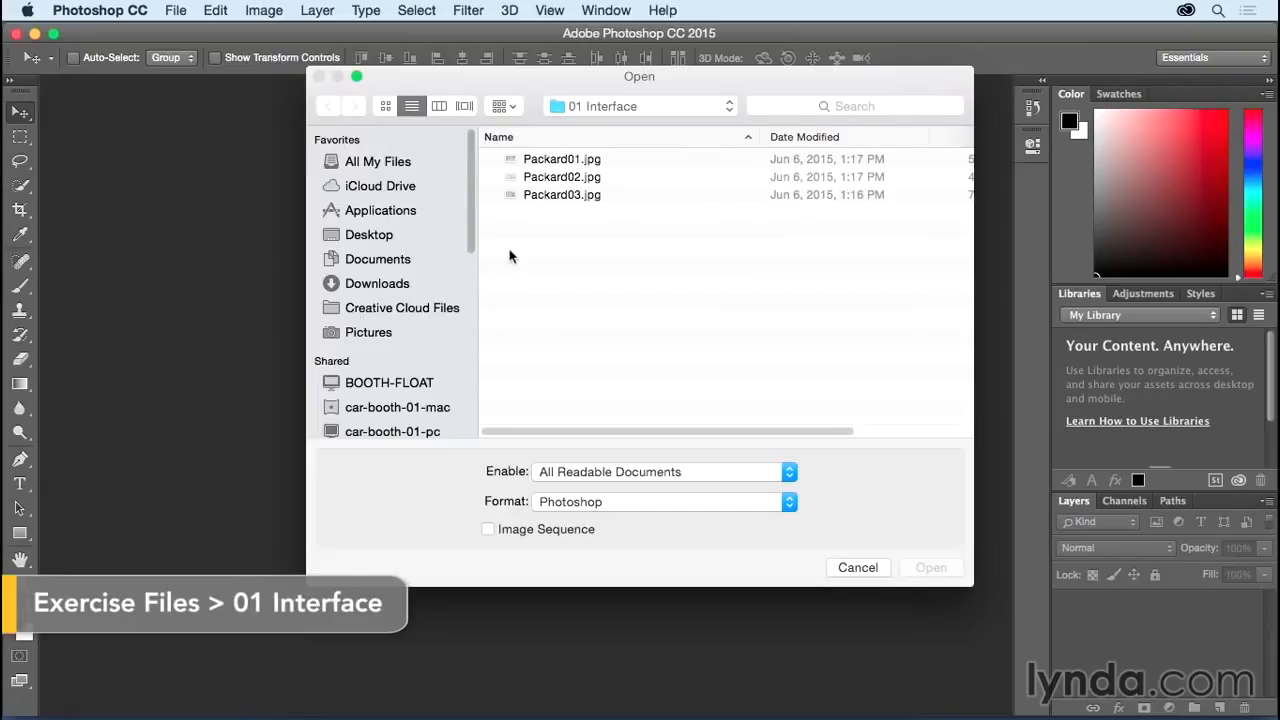
pyautogui.click(626, 107)
pyautogui.click(610, 126)
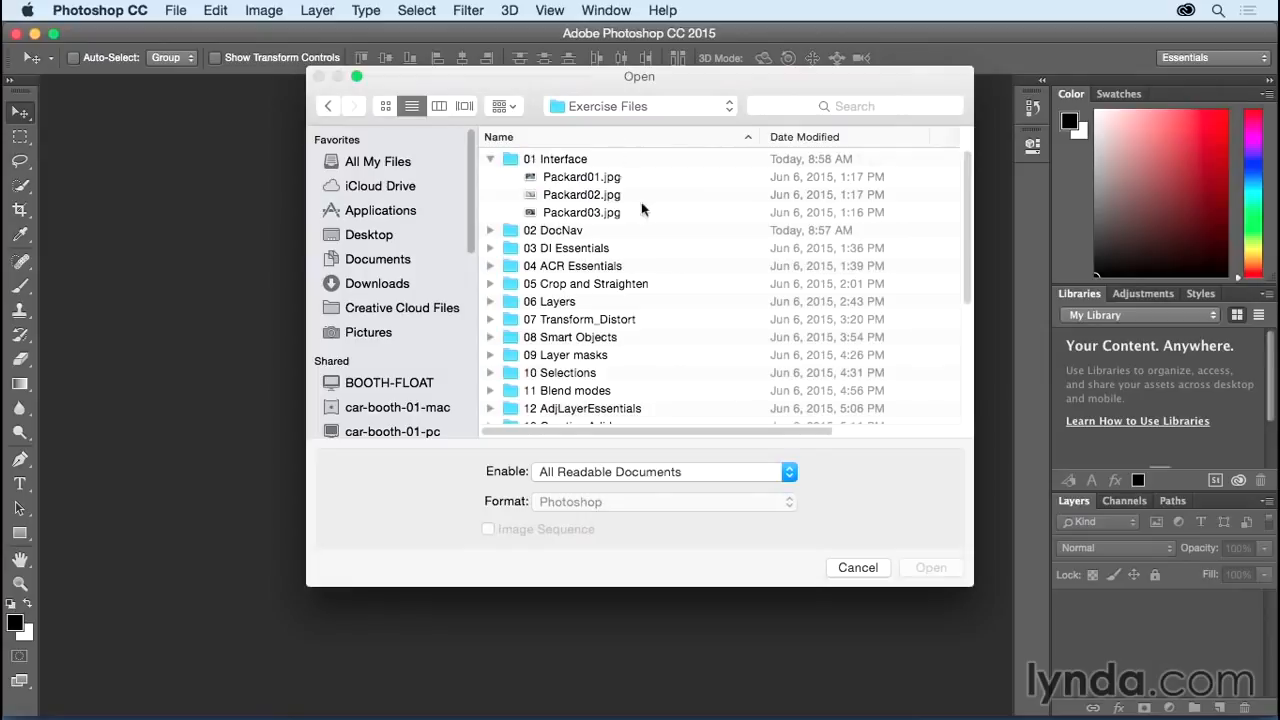
pyautogui.click(572, 178)
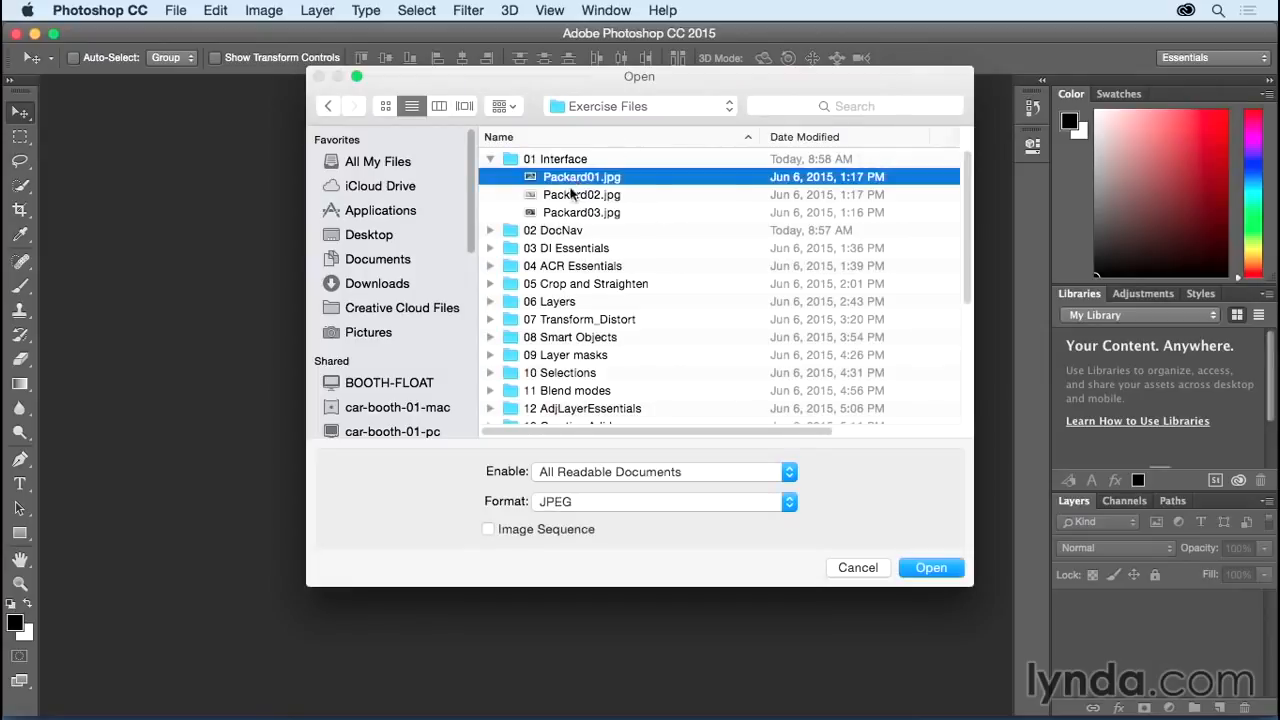
pyautogui.click(566, 198)
pyautogui.click(567, 214)
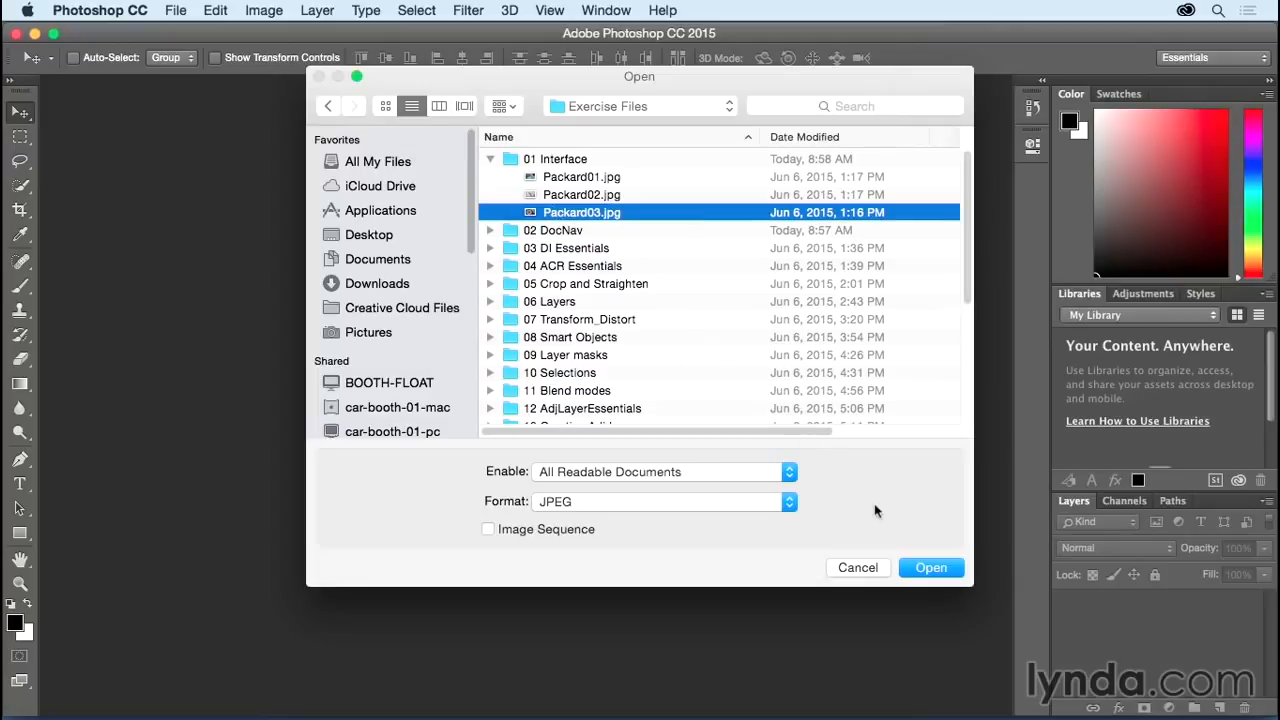
pyautogui.click(858, 567)
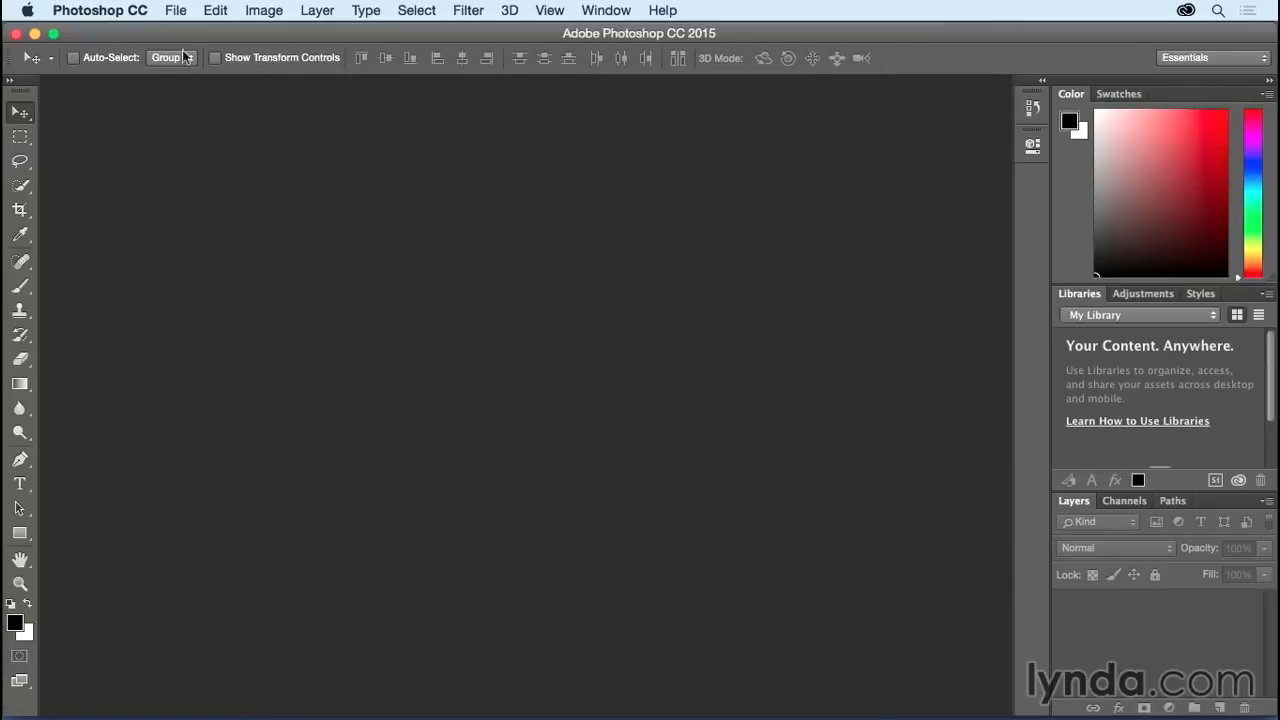
# Step: Switch to Adobe Bridge, enter the 01 Interface exercise folder and preview Packard01.jpg
pyautogui.click(177, 12)
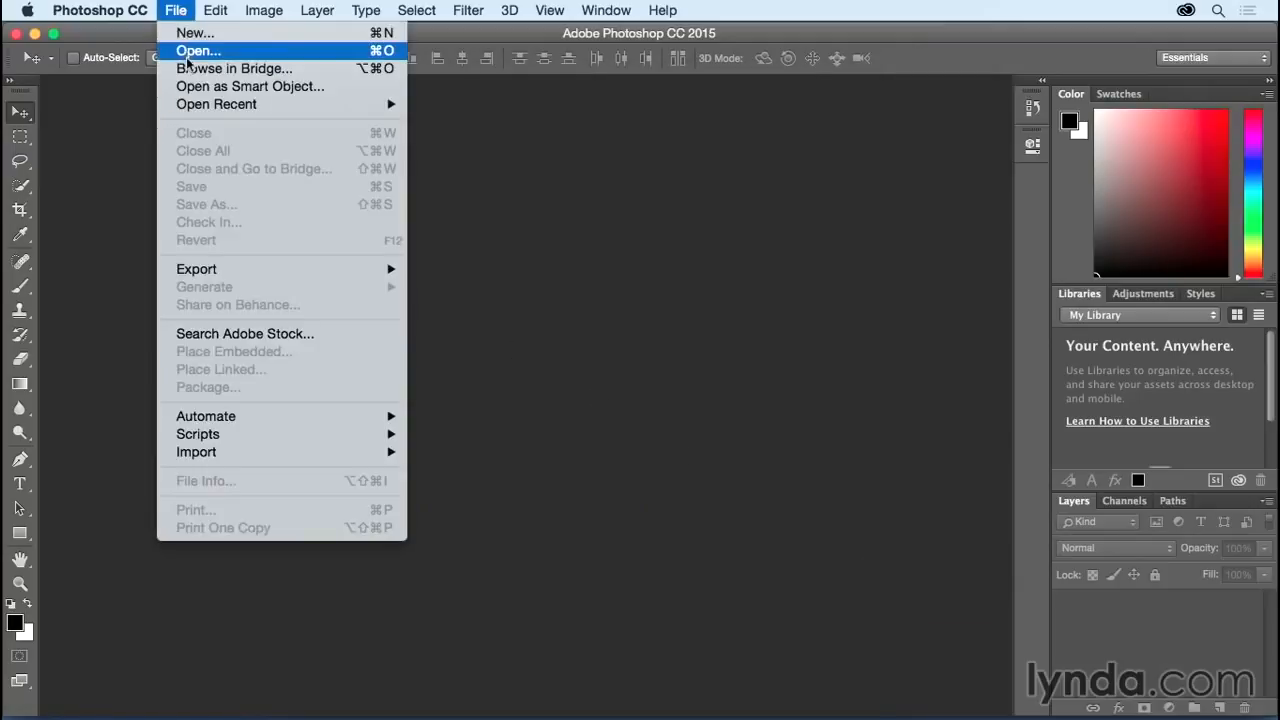
pyautogui.click(318, 70)
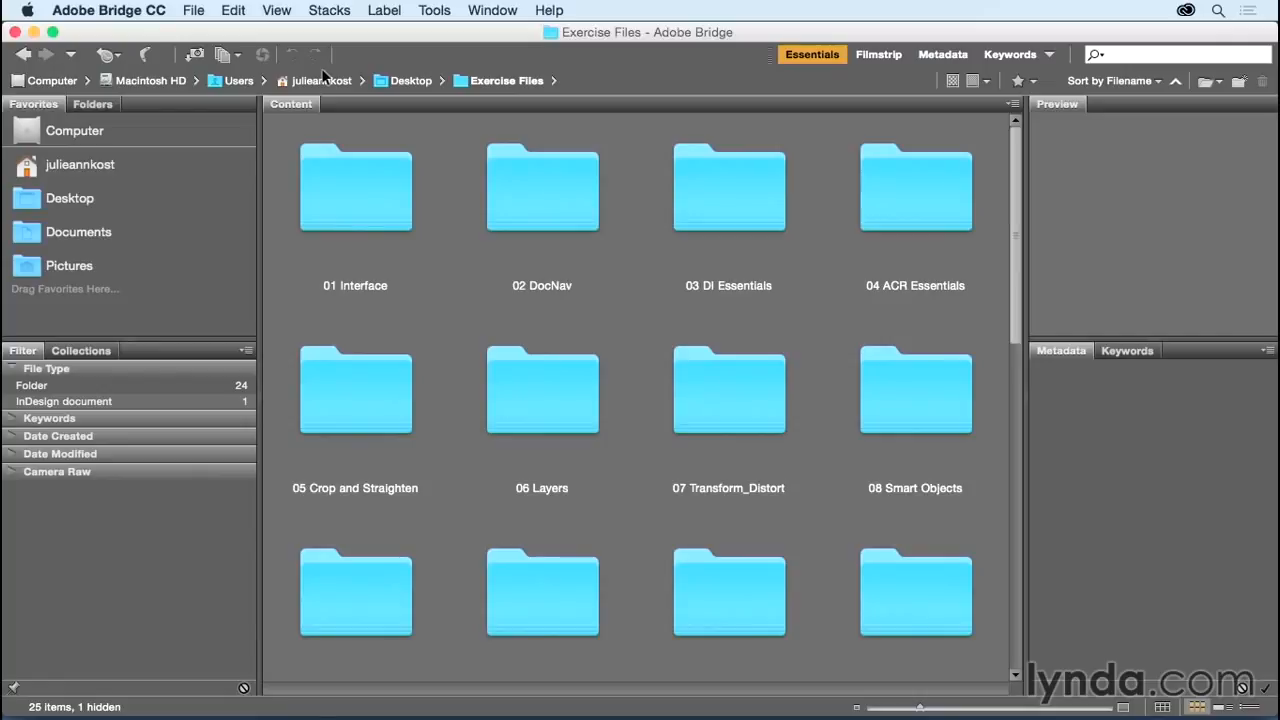
pyautogui.click(340, 186)
pyautogui.doubleClick(341, 185)
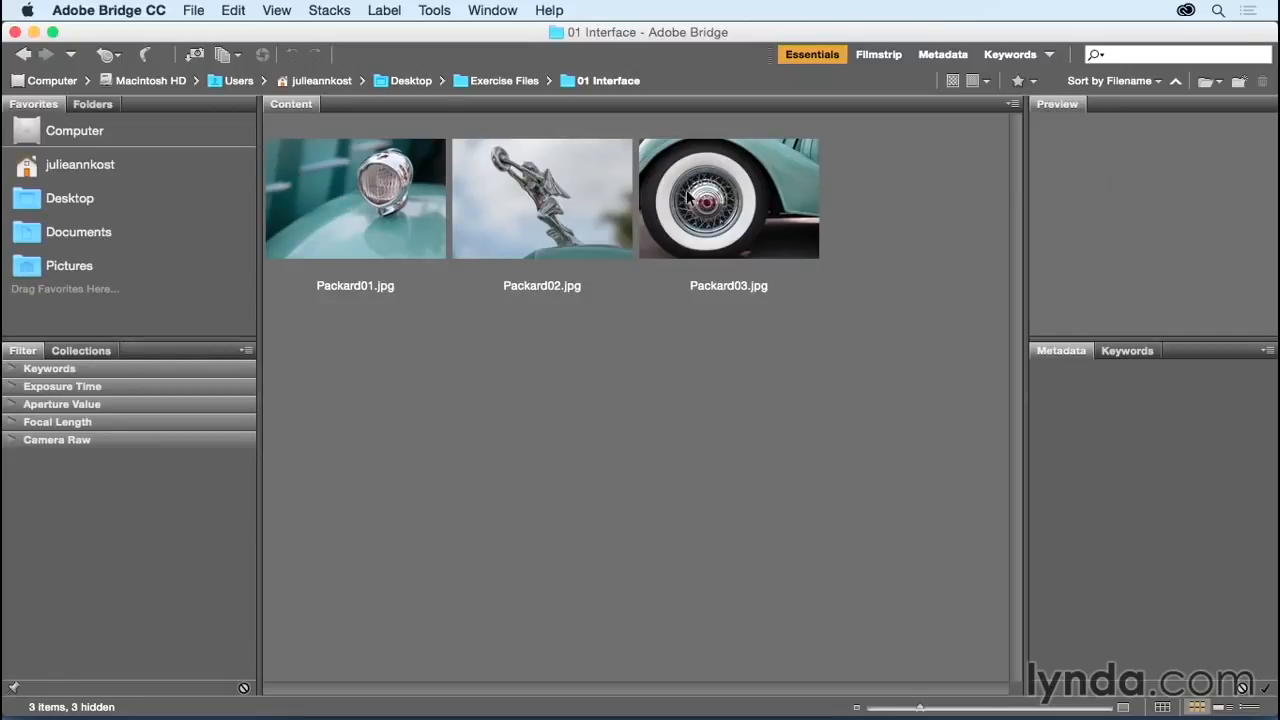
pyautogui.click(380, 181)
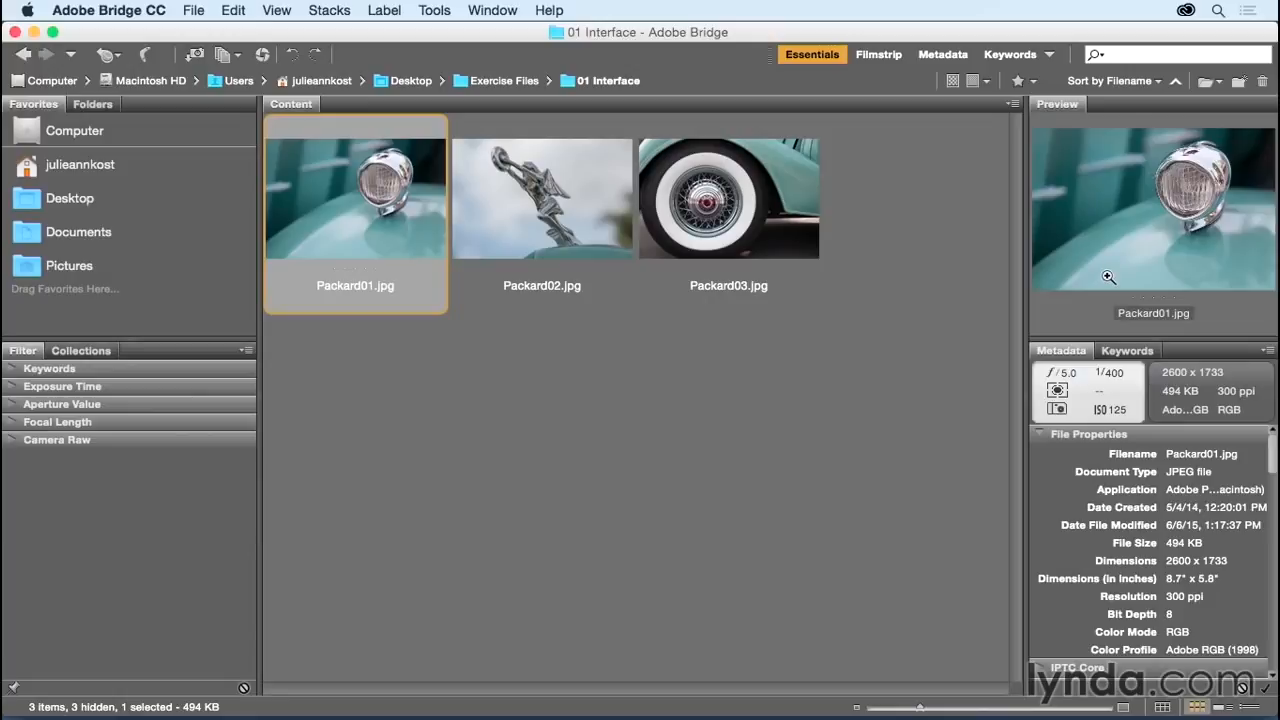
# Step: Look through the 02 DocNav, 03 DI Essentials and 04 ACR Essentials folders in the folder tree and return to 01 Interface
pyautogui.click(90, 104)
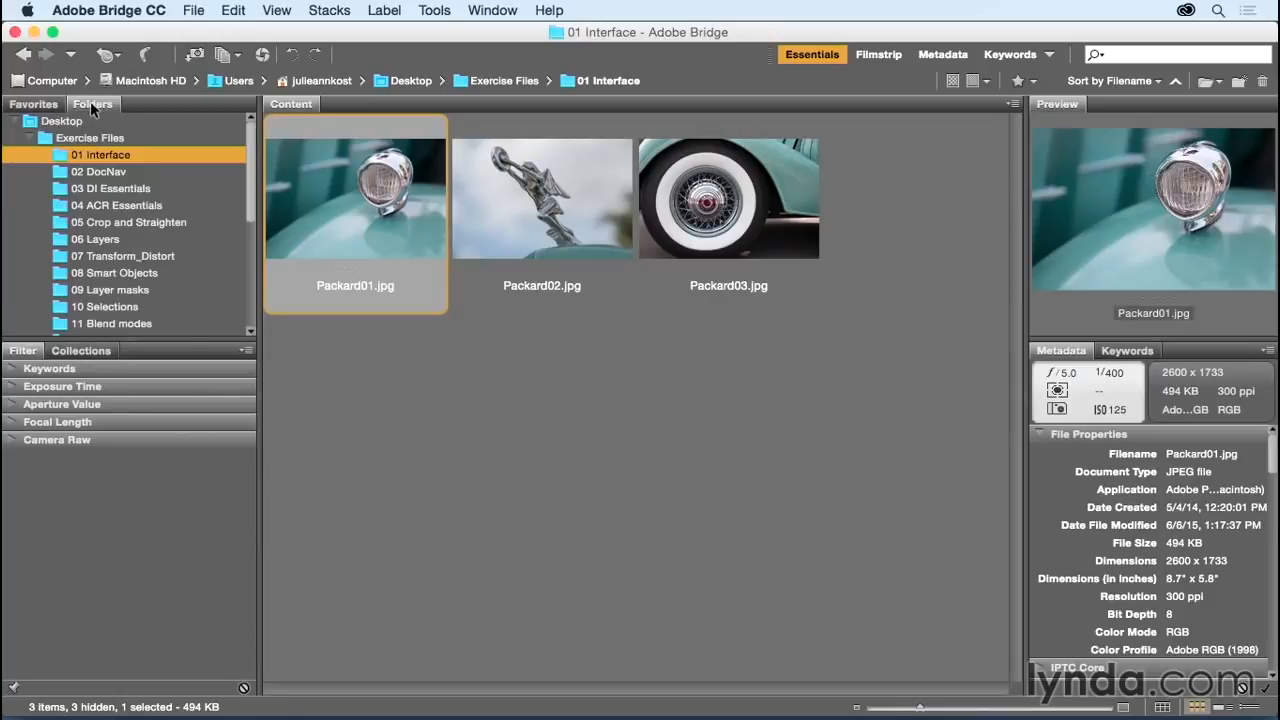
pyautogui.click(108, 172)
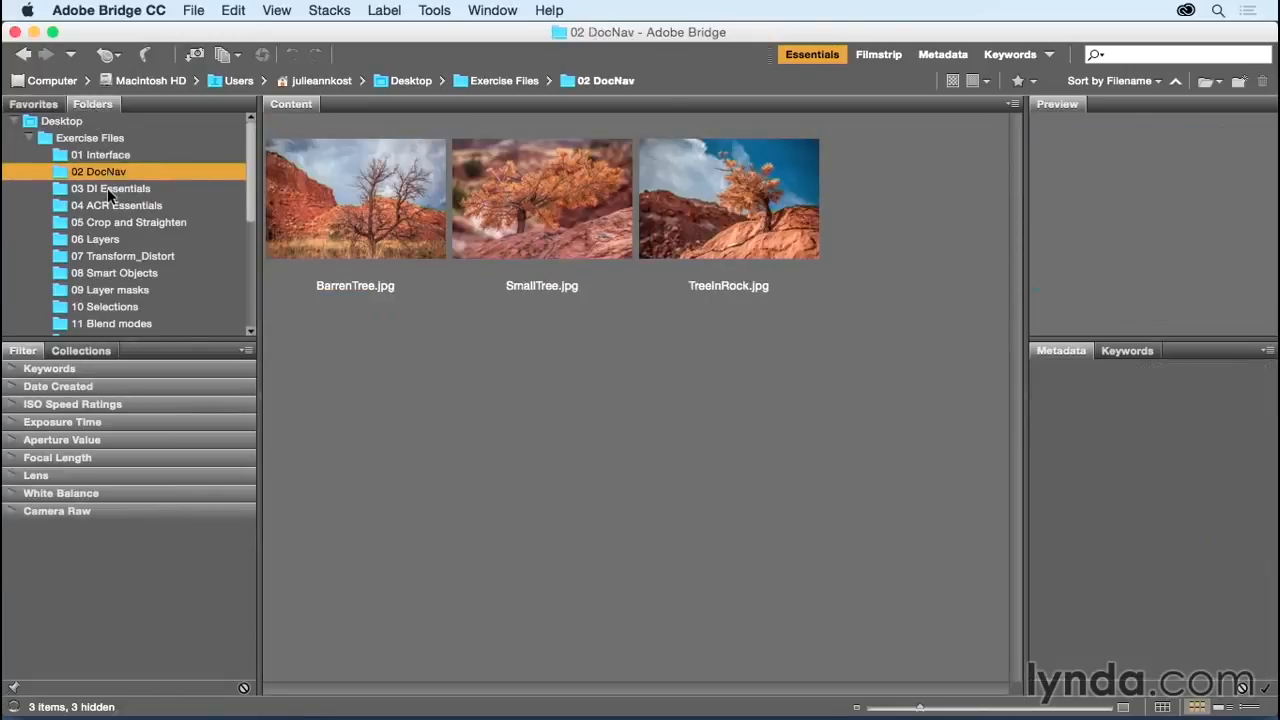
pyautogui.click(109, 190)
pyautogui.click(109, 204)
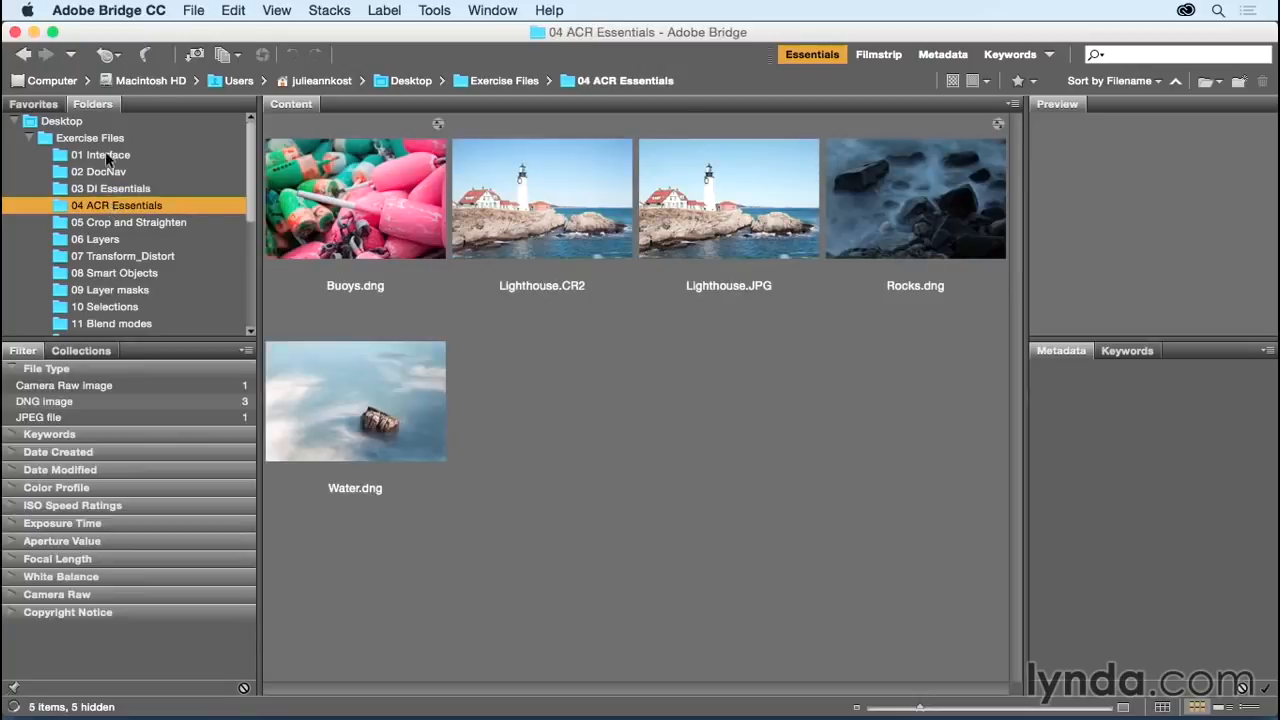
pyautogui.click(107, 156)
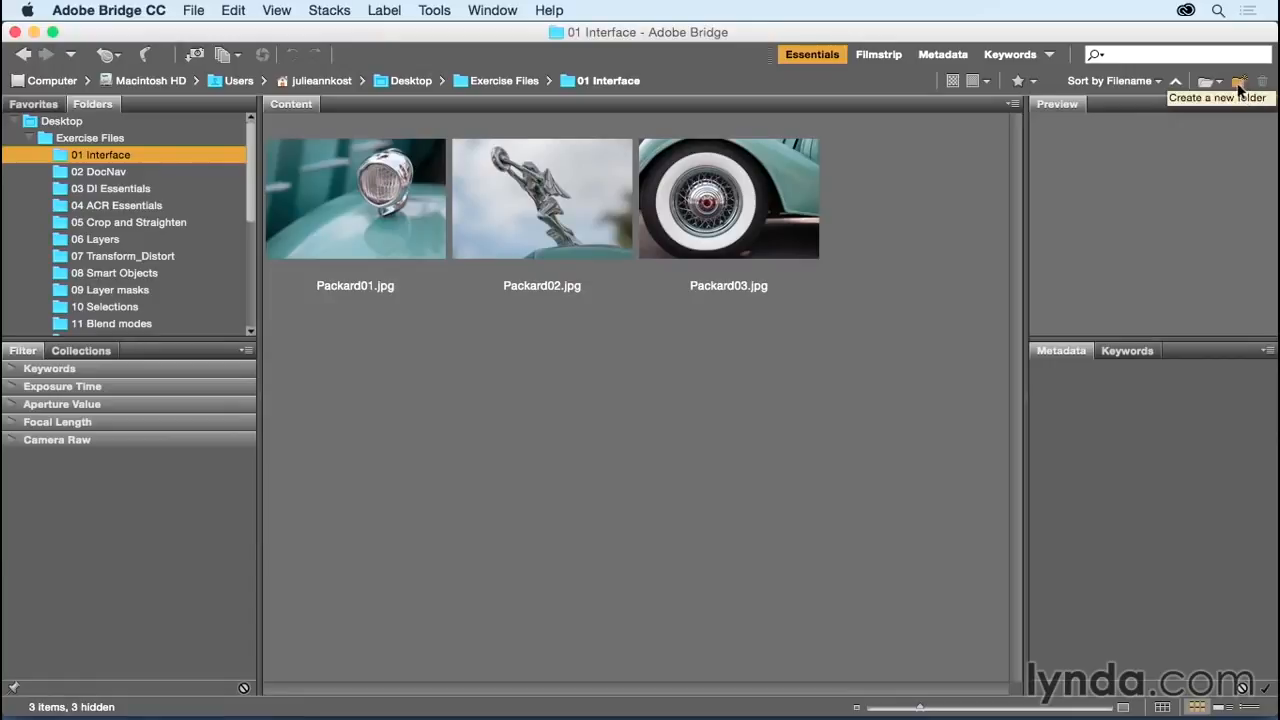
# Step: Open Packard01.jpg from Bridge in Photoshop and close the document
pyautogui.click(362, 223)
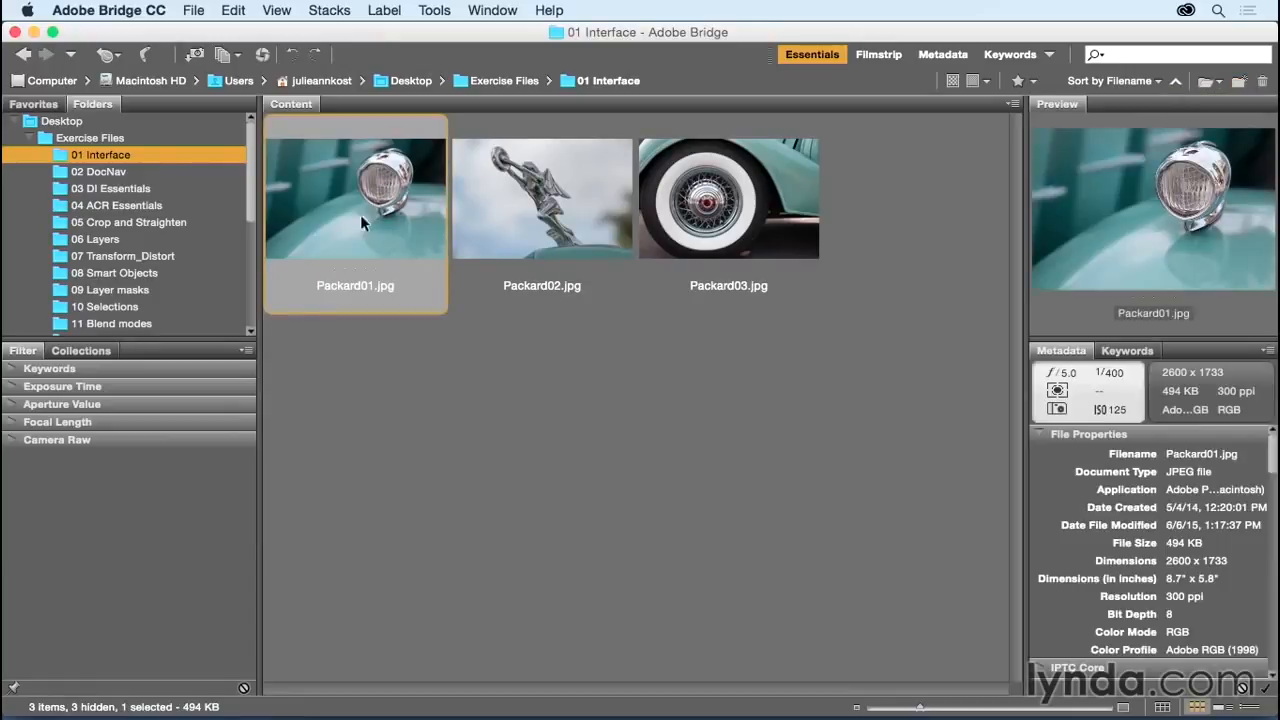
pyautogui.moveTo(350, 210)
pyautogui.mouseDown()
pyautogui.moveTo(212, 181)
pyautogui.moveTo(207, 241)
pyautogui.moveTo(197, 157)
pyautogui.moveTo(344, 202)
pyautogui.mouseUp()
pyautogui.doubleClick(348, 205)
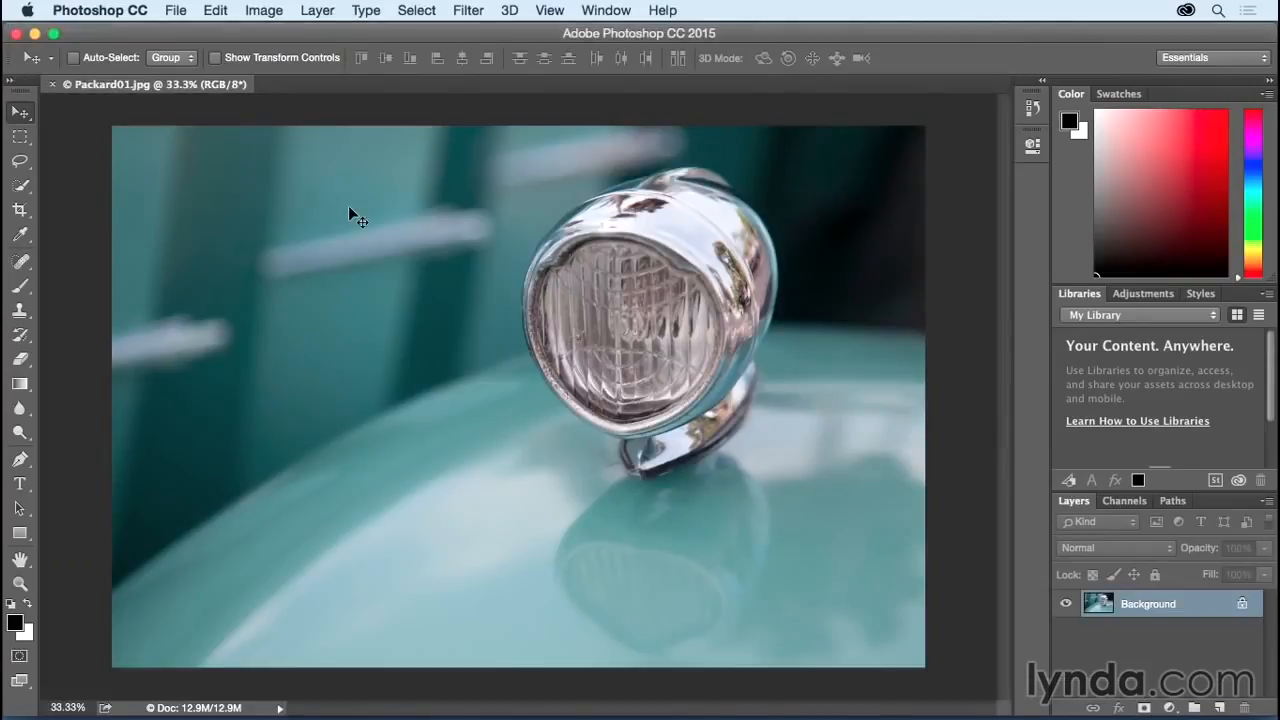
pyautogui.click(53, 85)
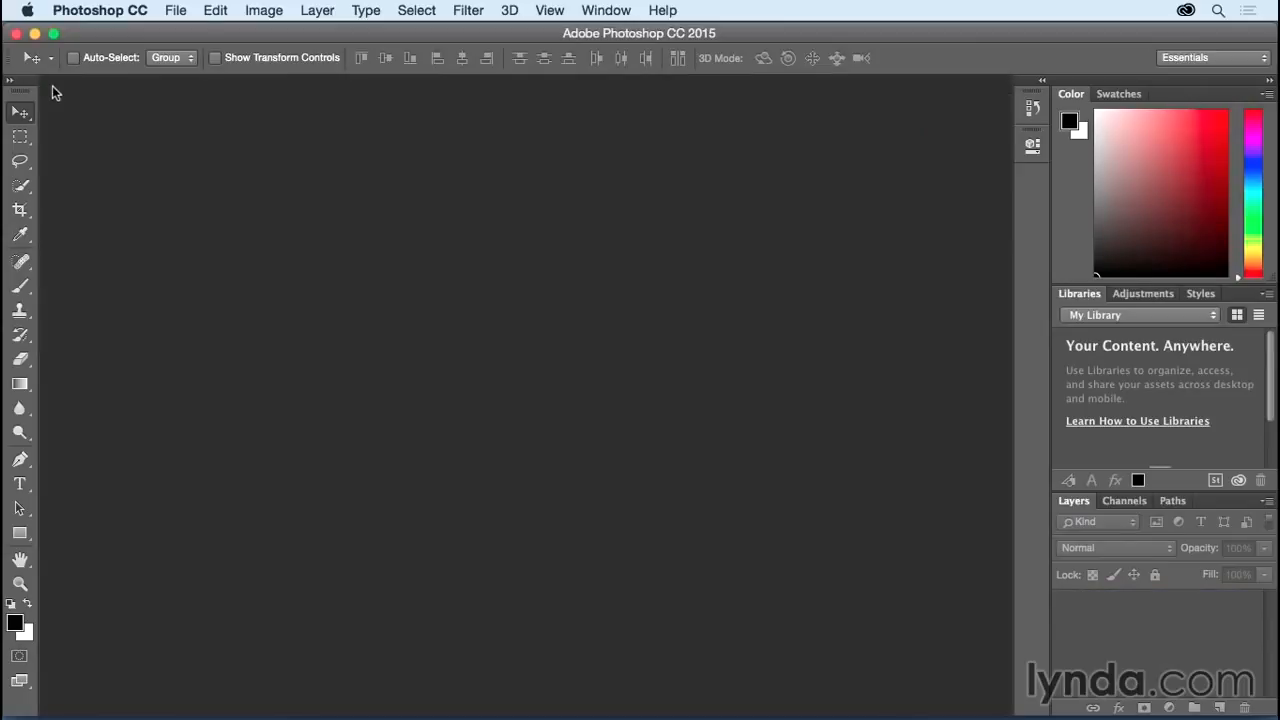
# Step: Switch from Photoshop to Adobe Bridge and return to Photoshop
pyautogui.click(180, 12)
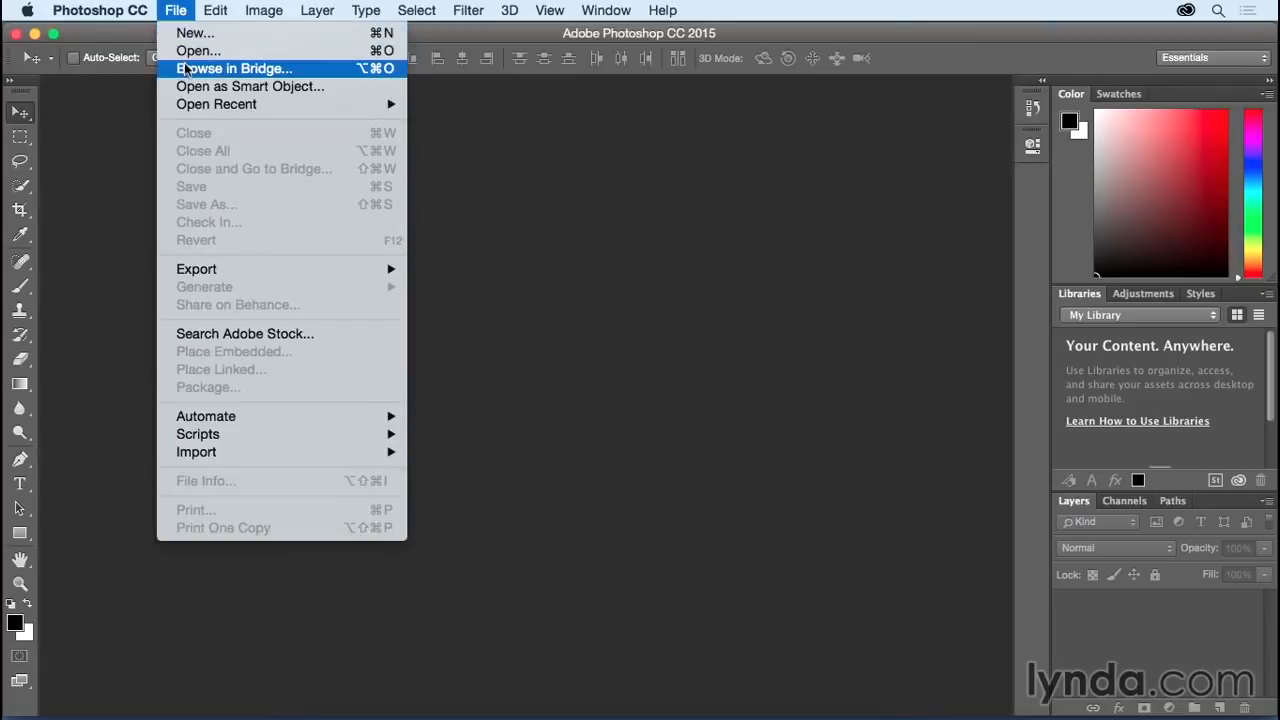
pyautogui.click(372, 72)
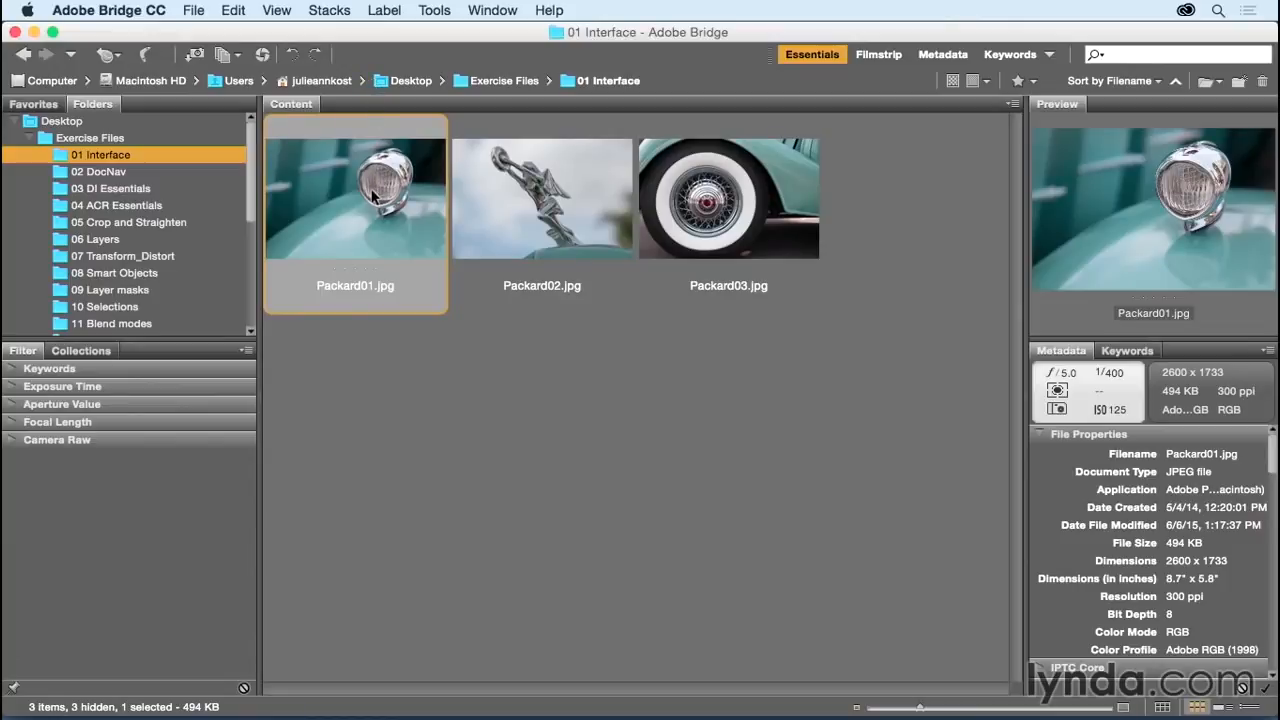
pyautogui.click(150, 56)
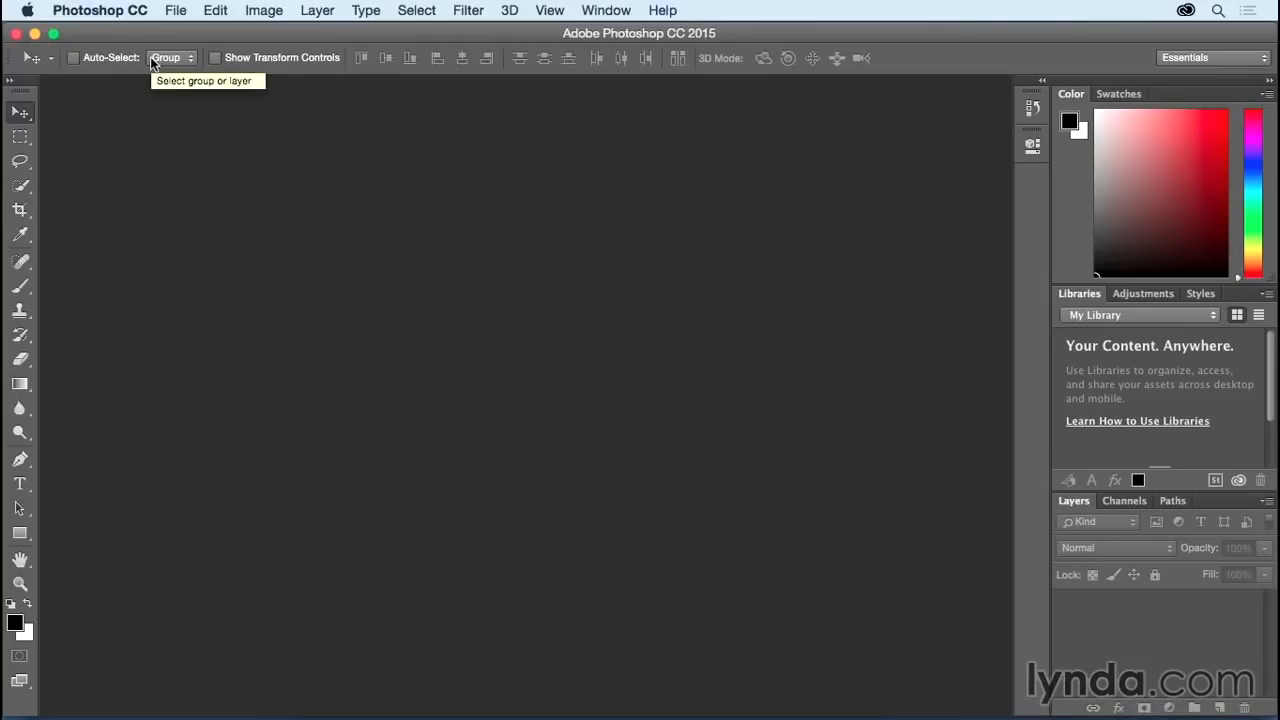
# Step: Browse to the Desktop folder in Adobe Bridge and open Packard04.dng through Camera Raw into Photoshop
pyautogui.click(175, 10)
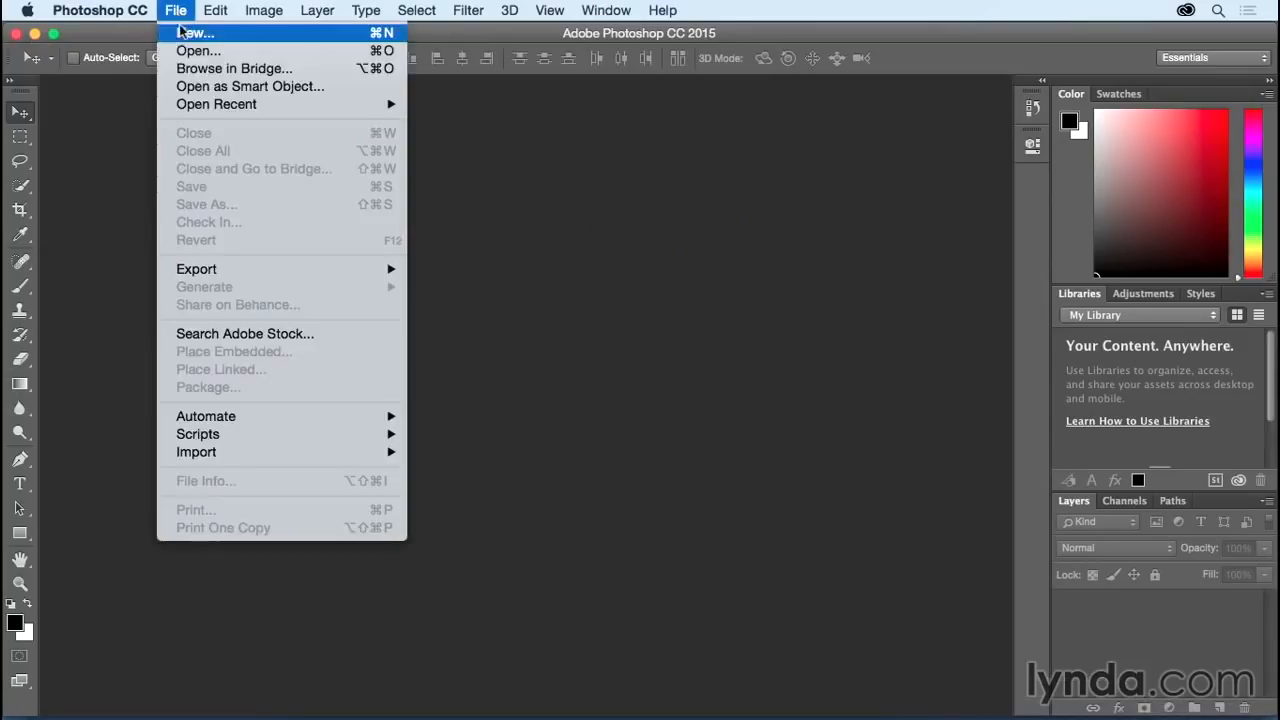
pyautogui.click(301, 70)
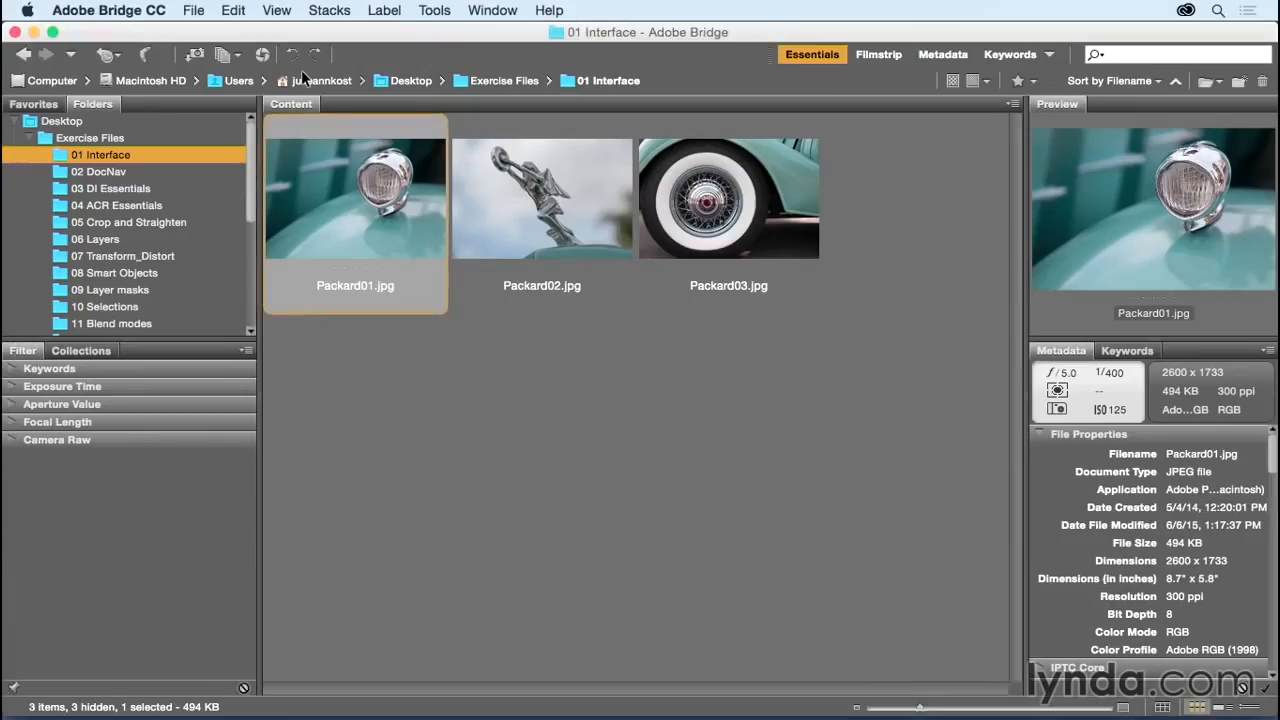
pyautogui.click(78, 123)
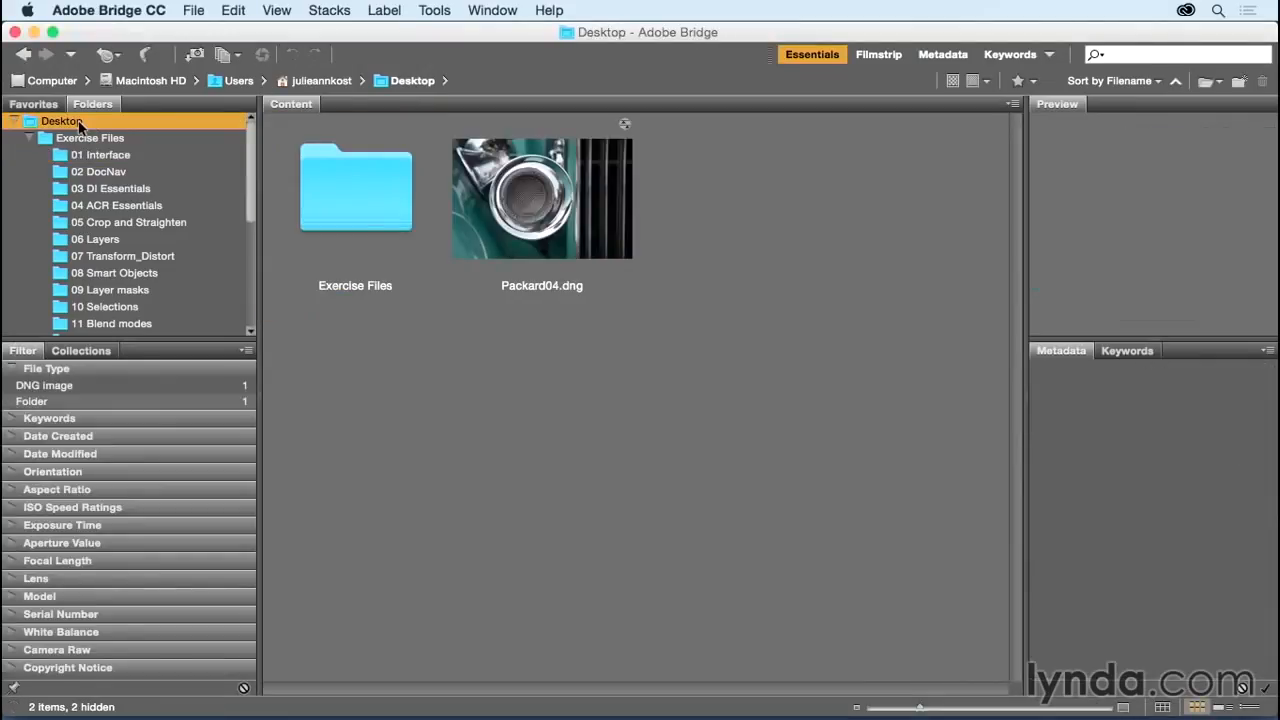
pyautogui.click(517, 246)
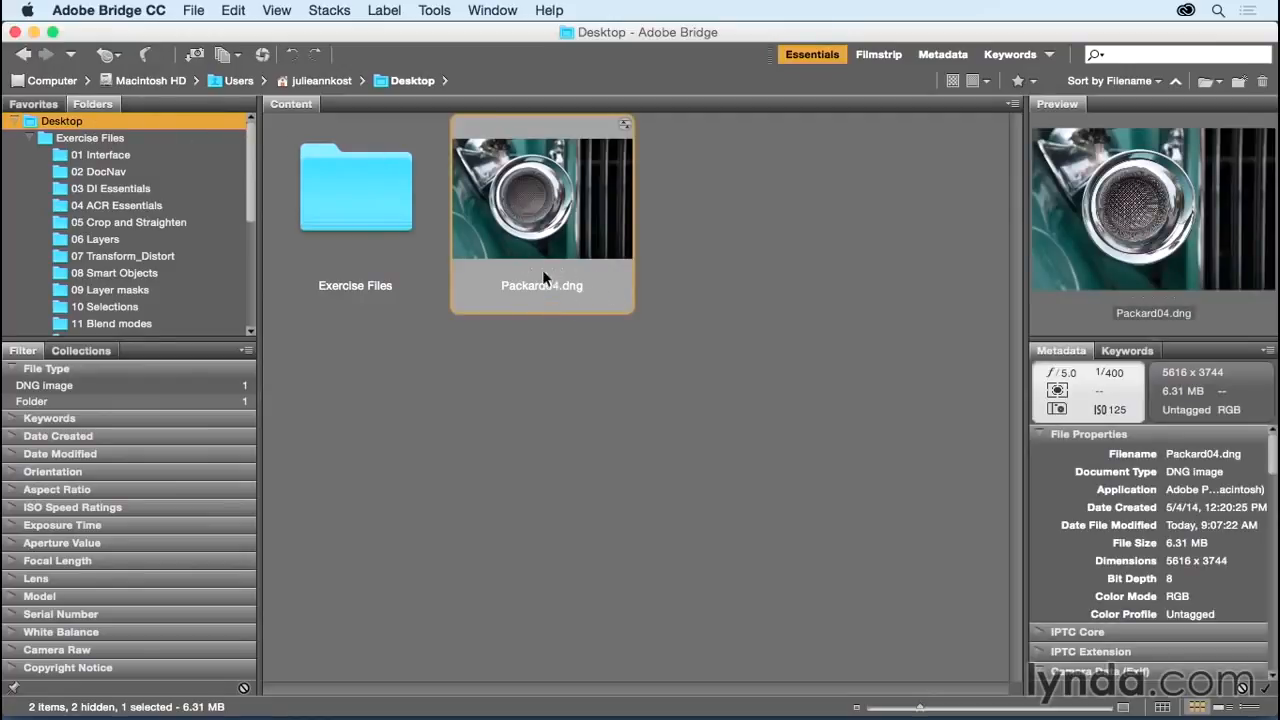
pyautogui.doubleClick(535, 215)
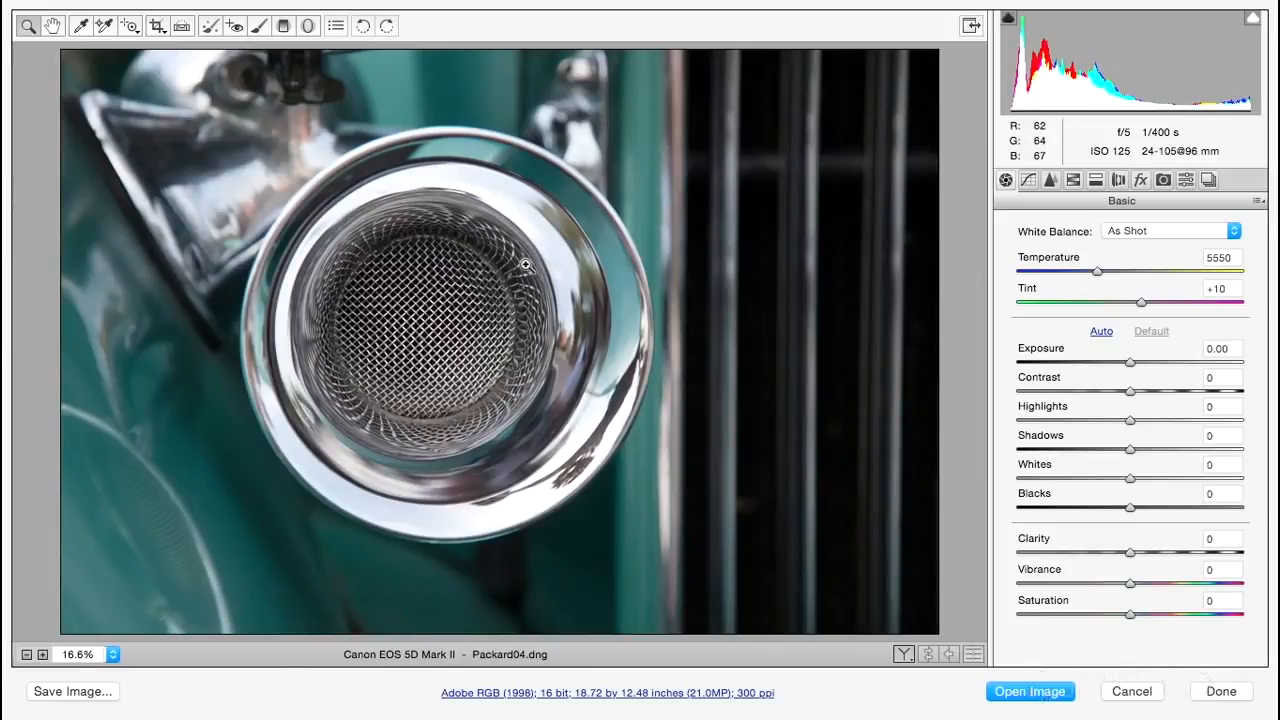
pyautogui.click(1030, 691)
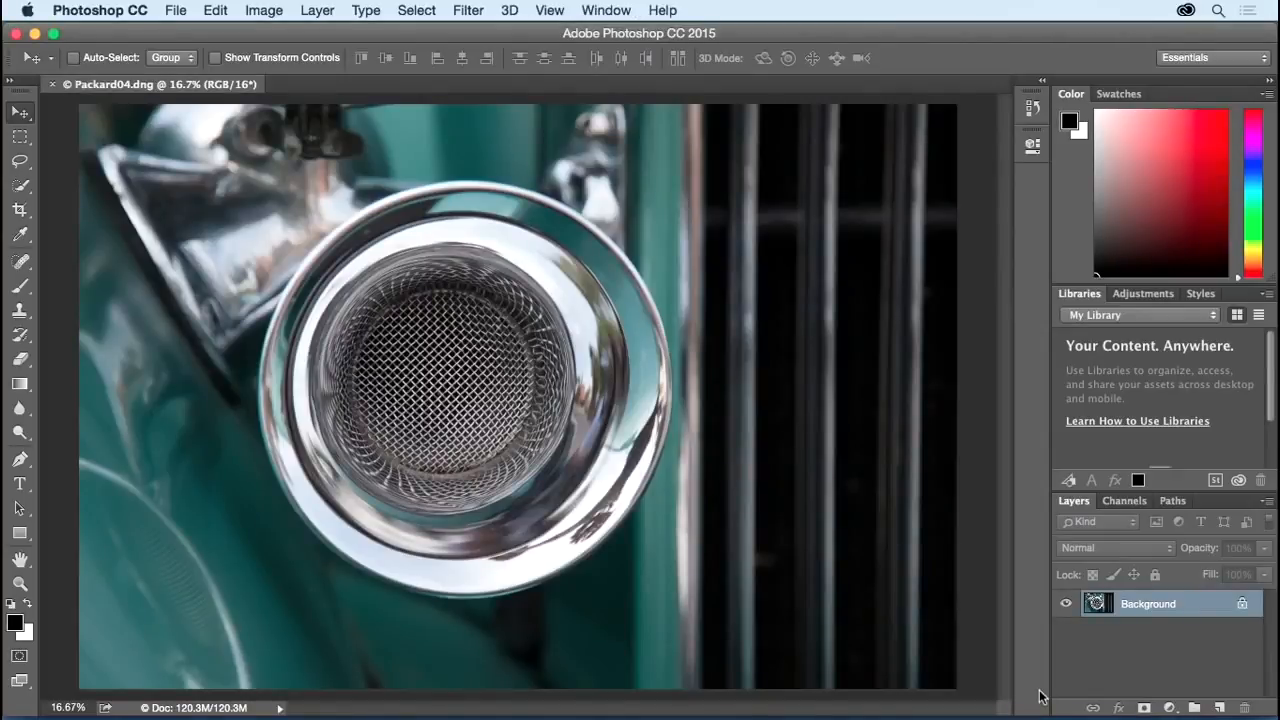
# Step: Close Packard04.dng without saving the changes and enlarge the Photoshop window to fill the screen
pyautogui.click(53, 84)
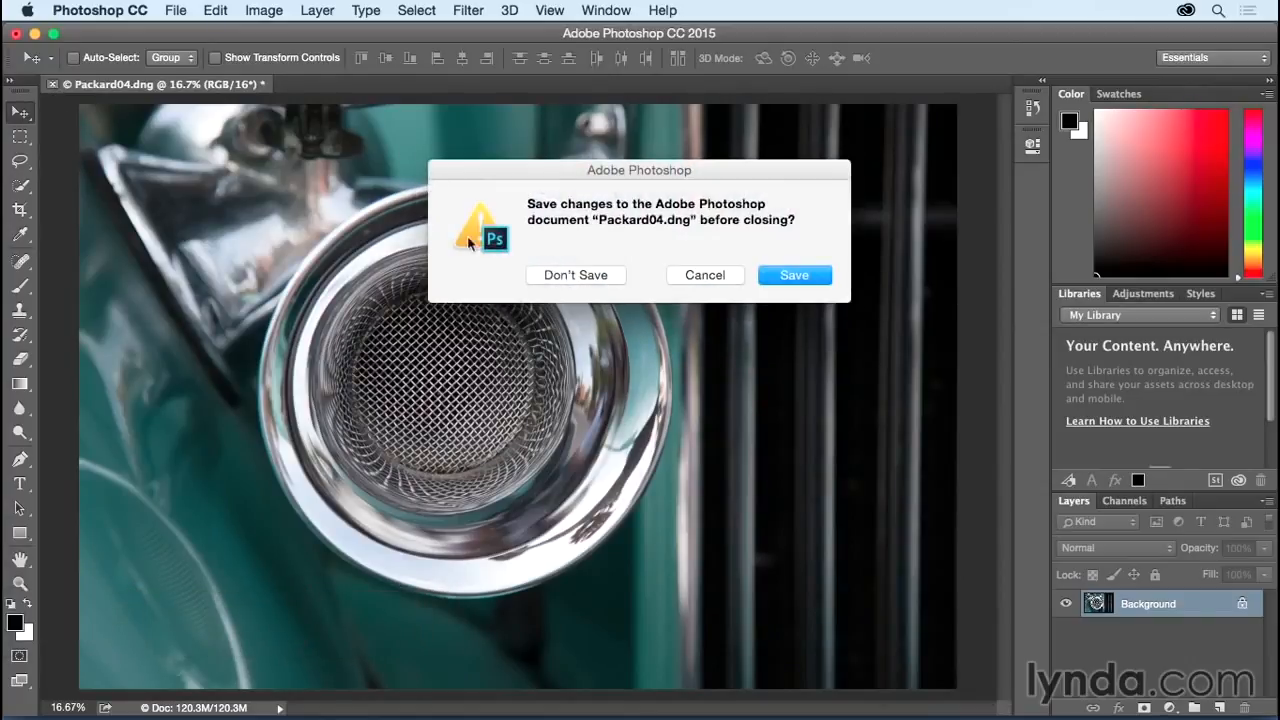
pyautogui.click(555, 274)
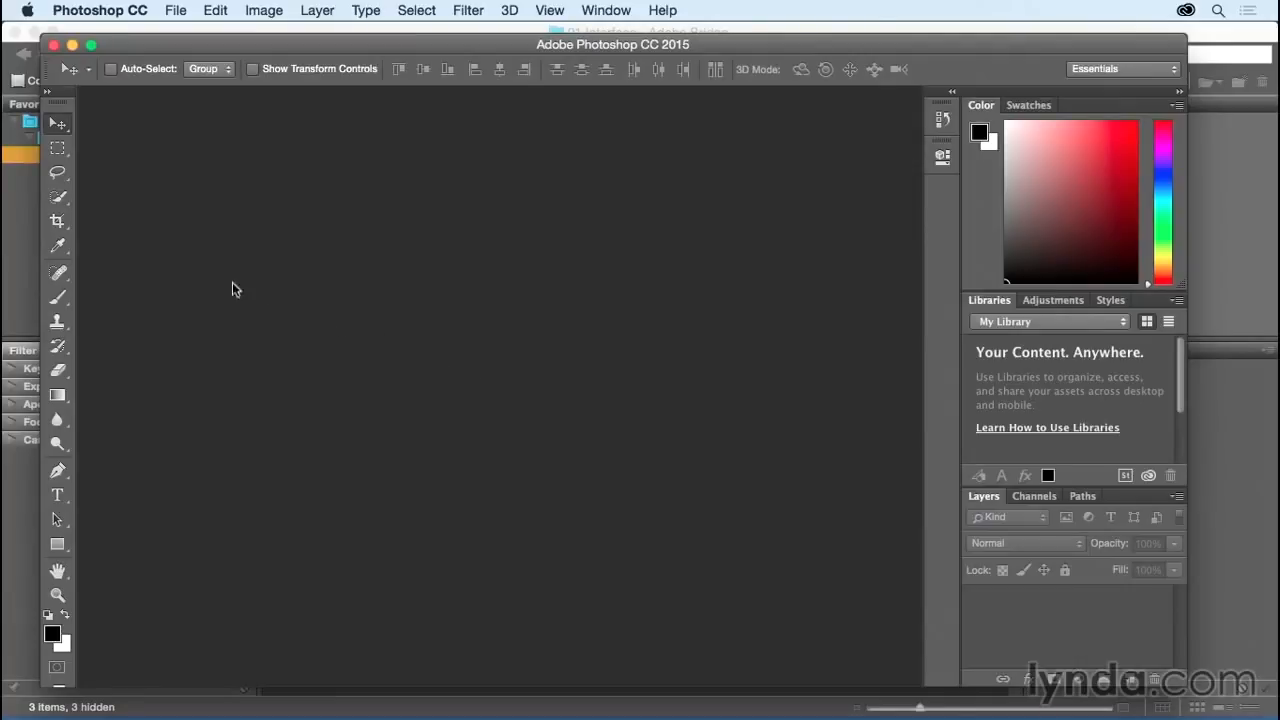
pyautogui.click(91, 46)
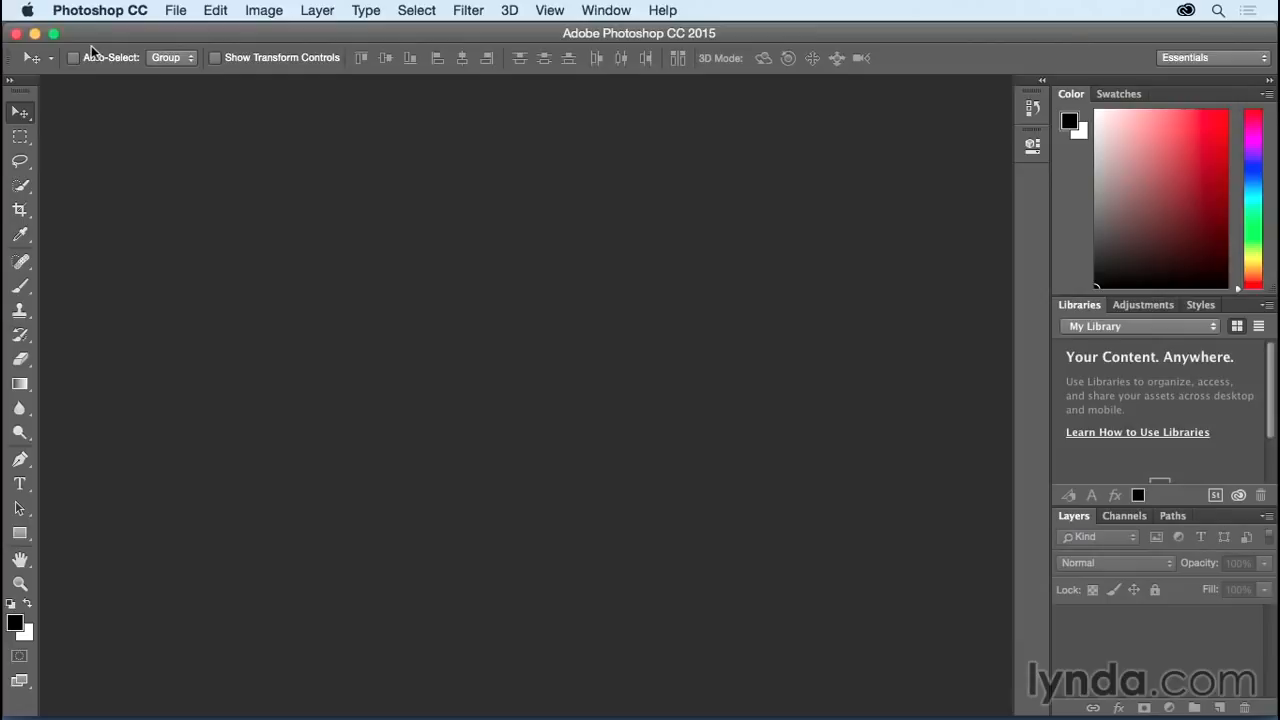
# Step: Look at the Browse in Bridge command and cycle through the running applications, staying in Photoshop
pyautogui.click(176, 12)
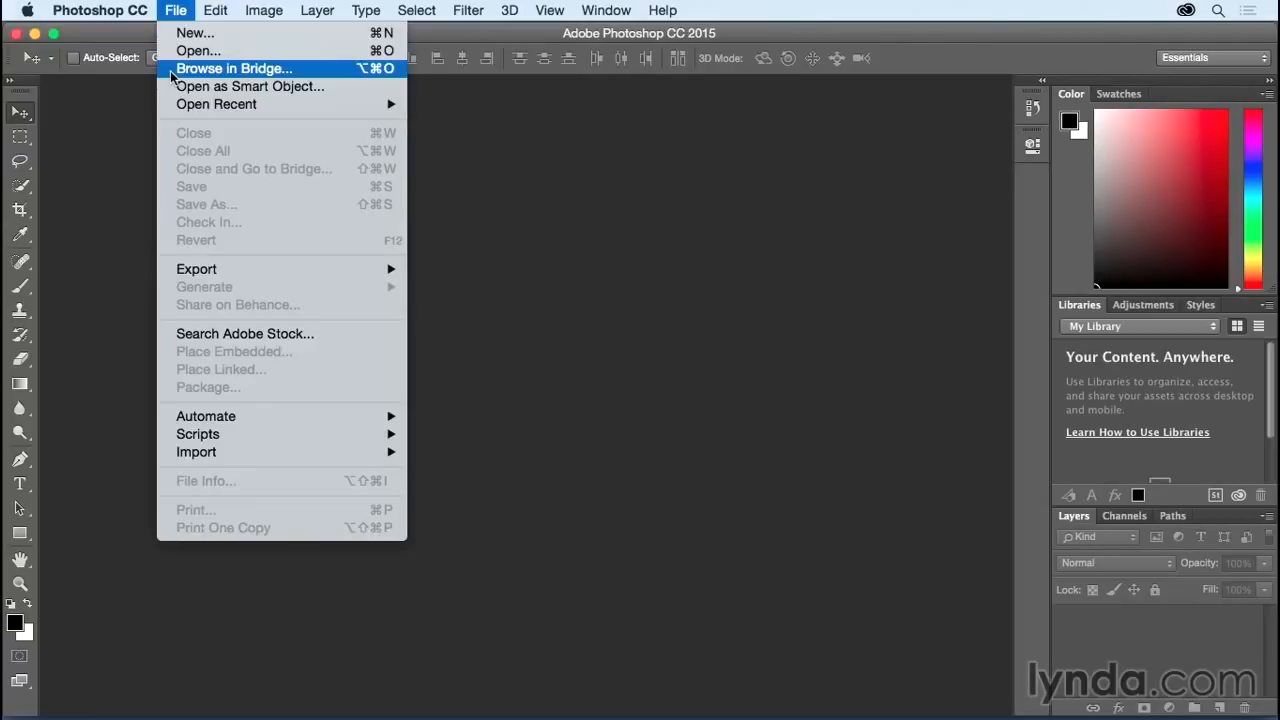
pyautogui.click(117, 100)
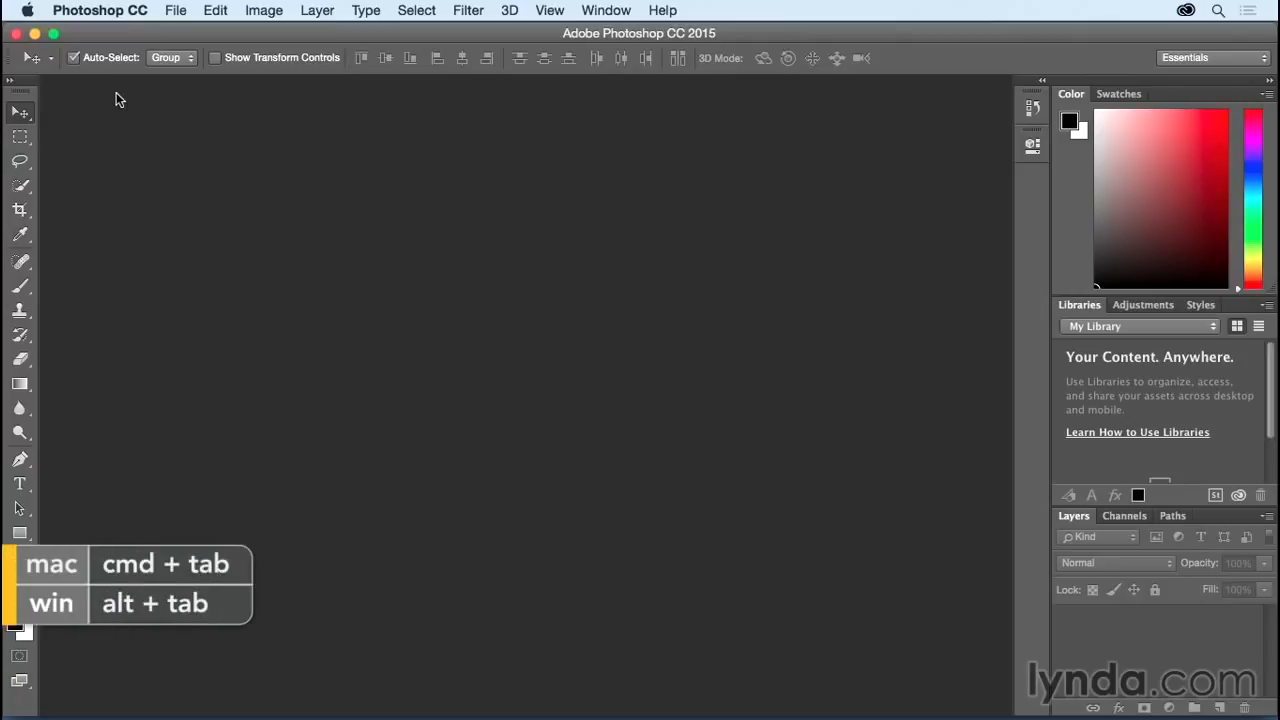
pyautogui.press('super+Tab')
pyautogui.press('super+Tab')
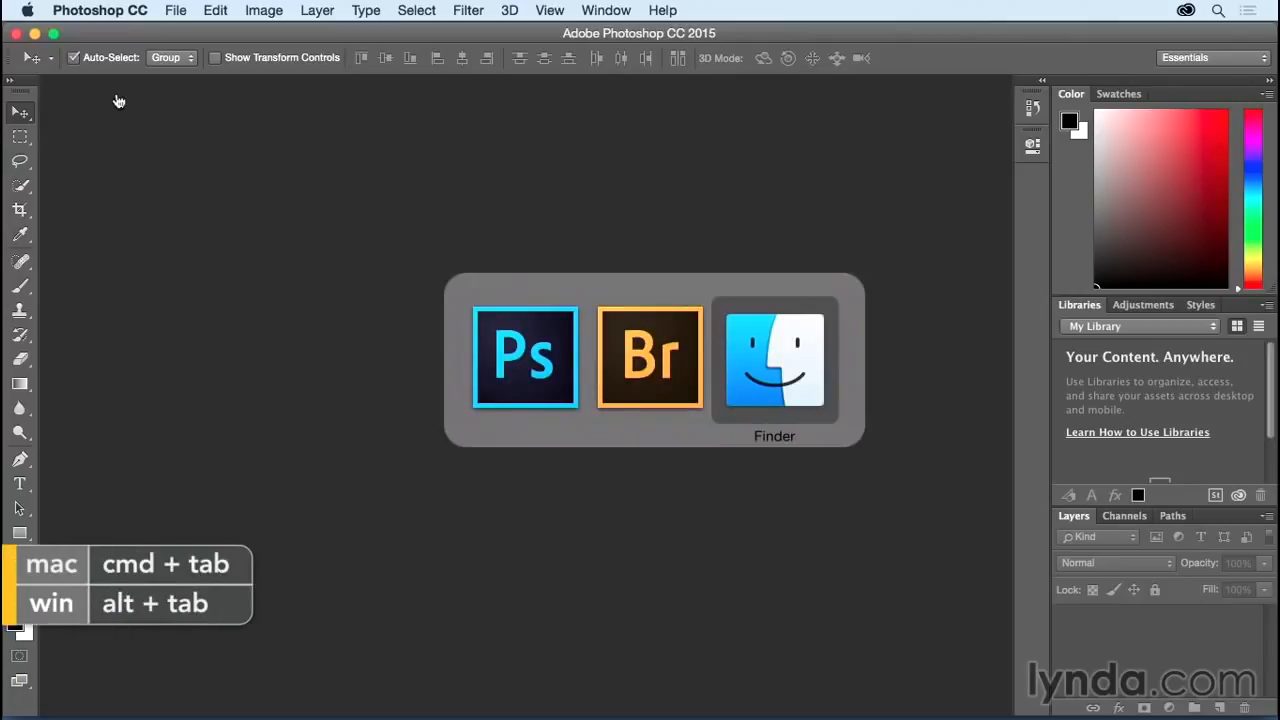
pyautogui.press('super+Tab')
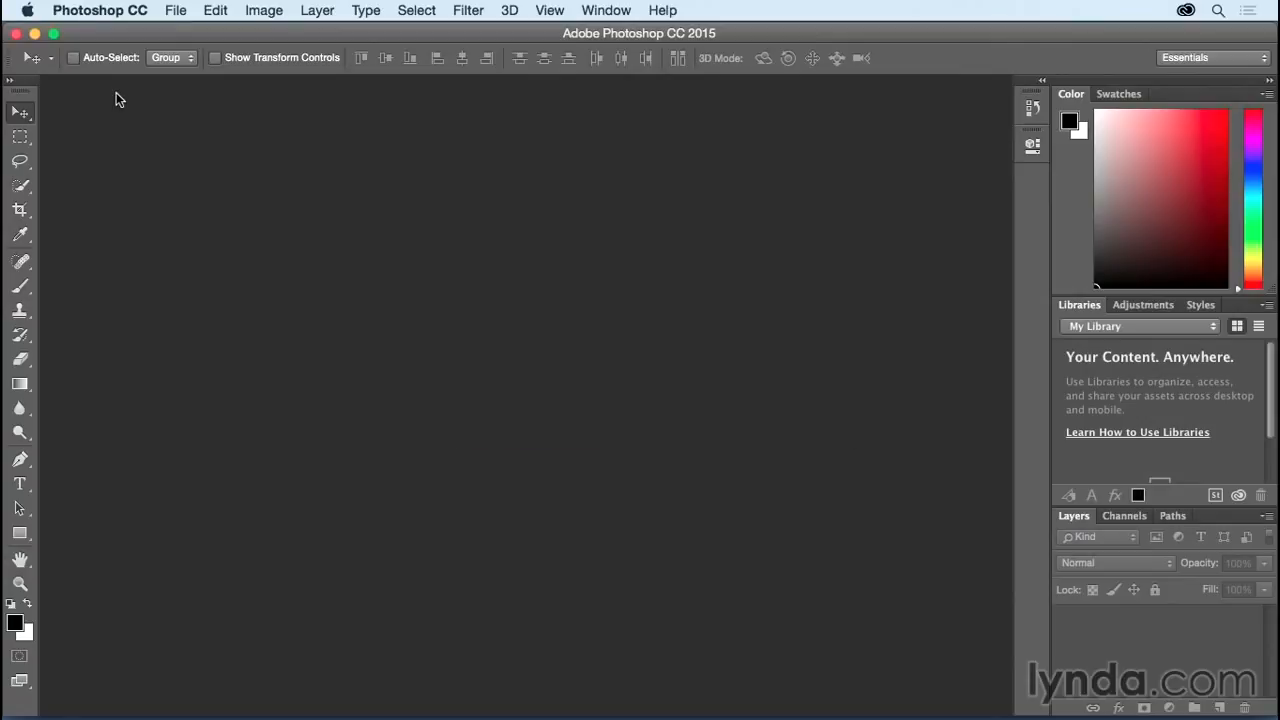
# Step: Review the available workspaces, keep Essentials selected and reset it to its default layout
pyautogui.click(607, 11)
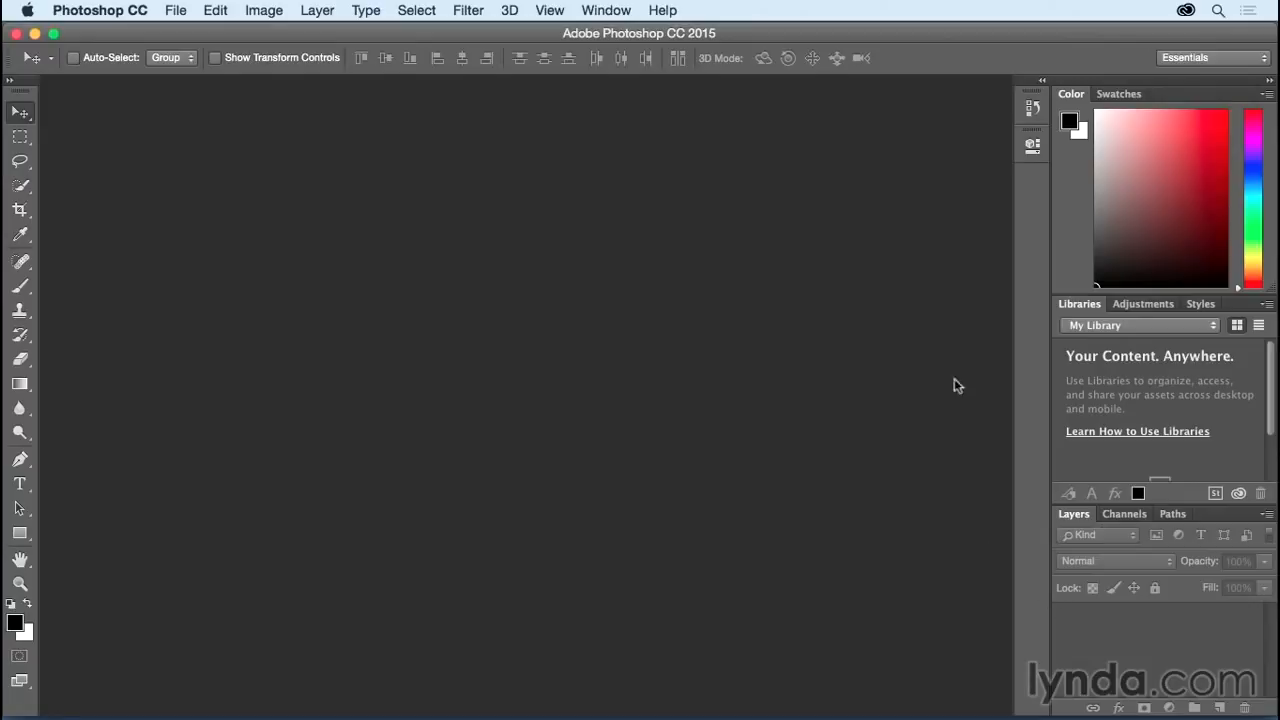
pyautogui.click(1223, 59)
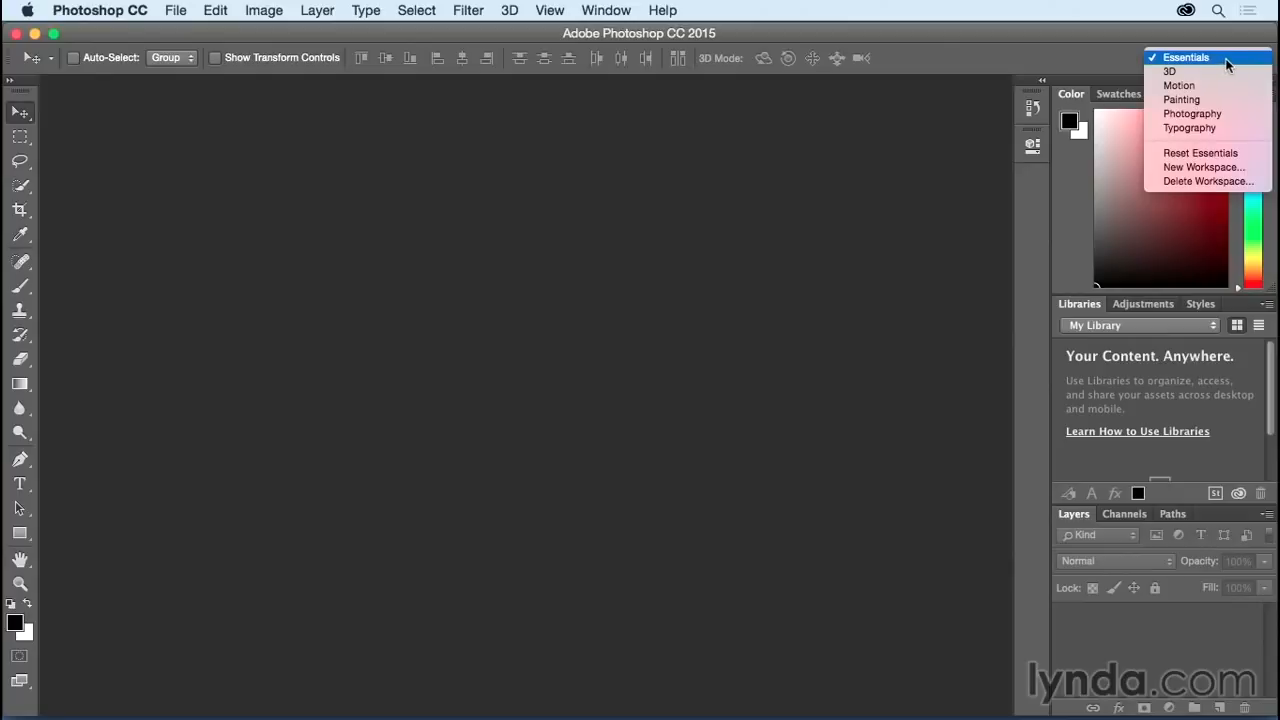
pyautogui.click(1226, 58)
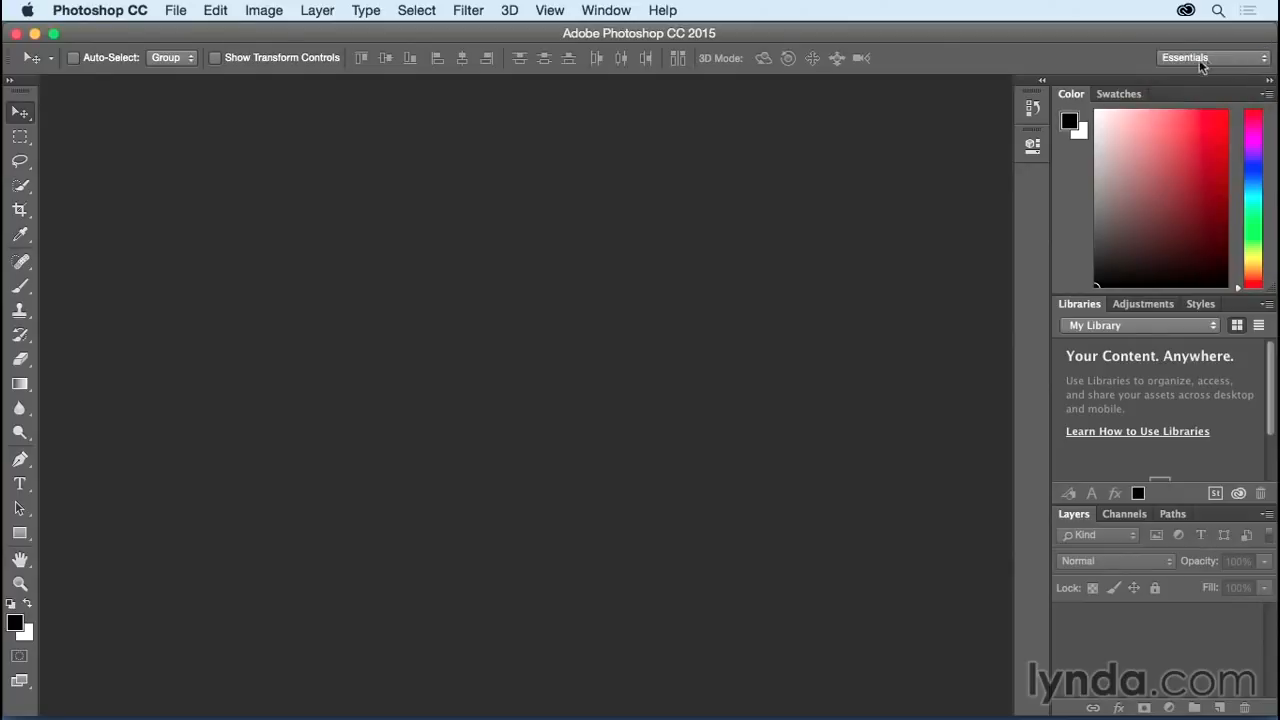
pyautogui.click(1229, 58)
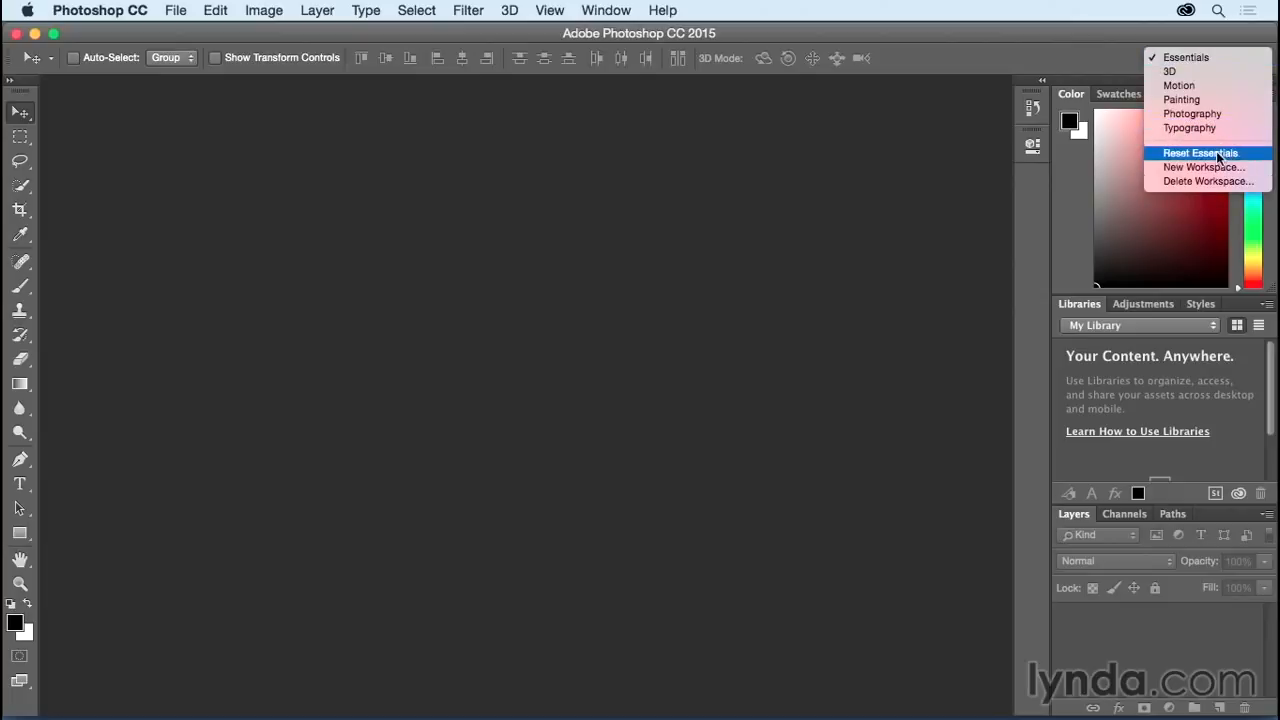
pyautogui.click(1250, 154)
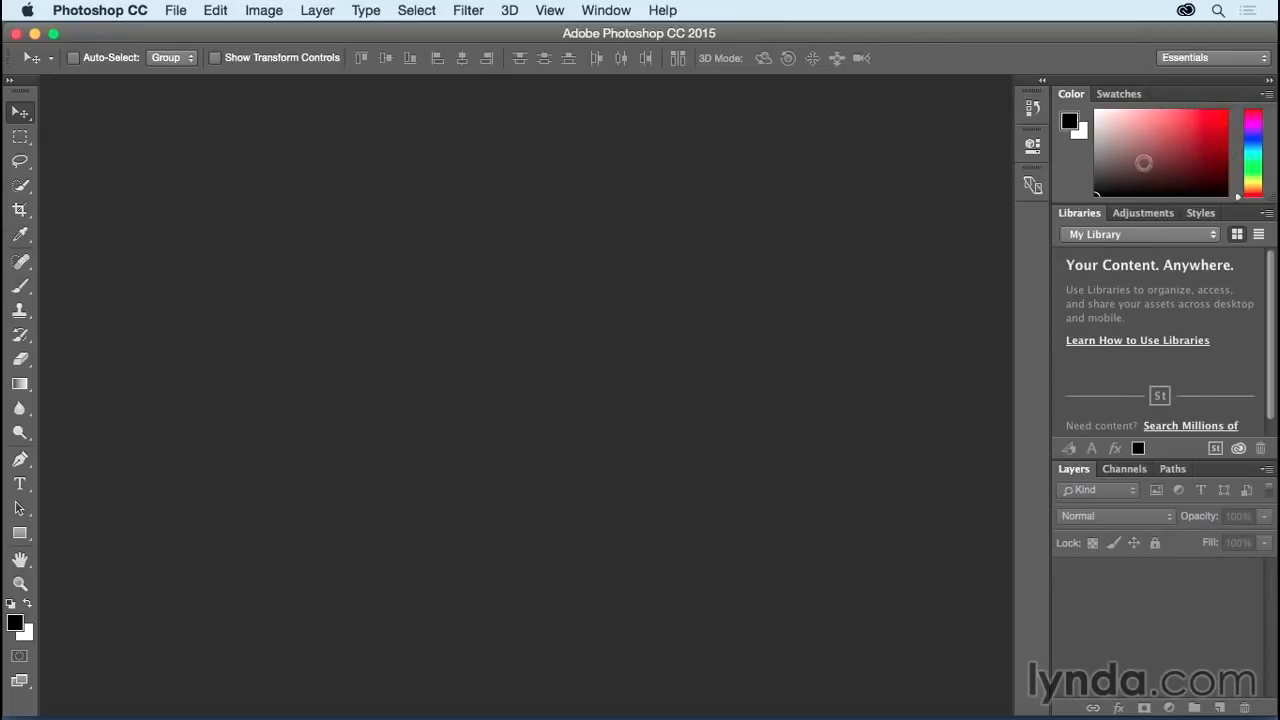
# Step: Check which panels are marked as shown and bring the Swatches panel to the front of its group
pyautogui.click(614, 11)
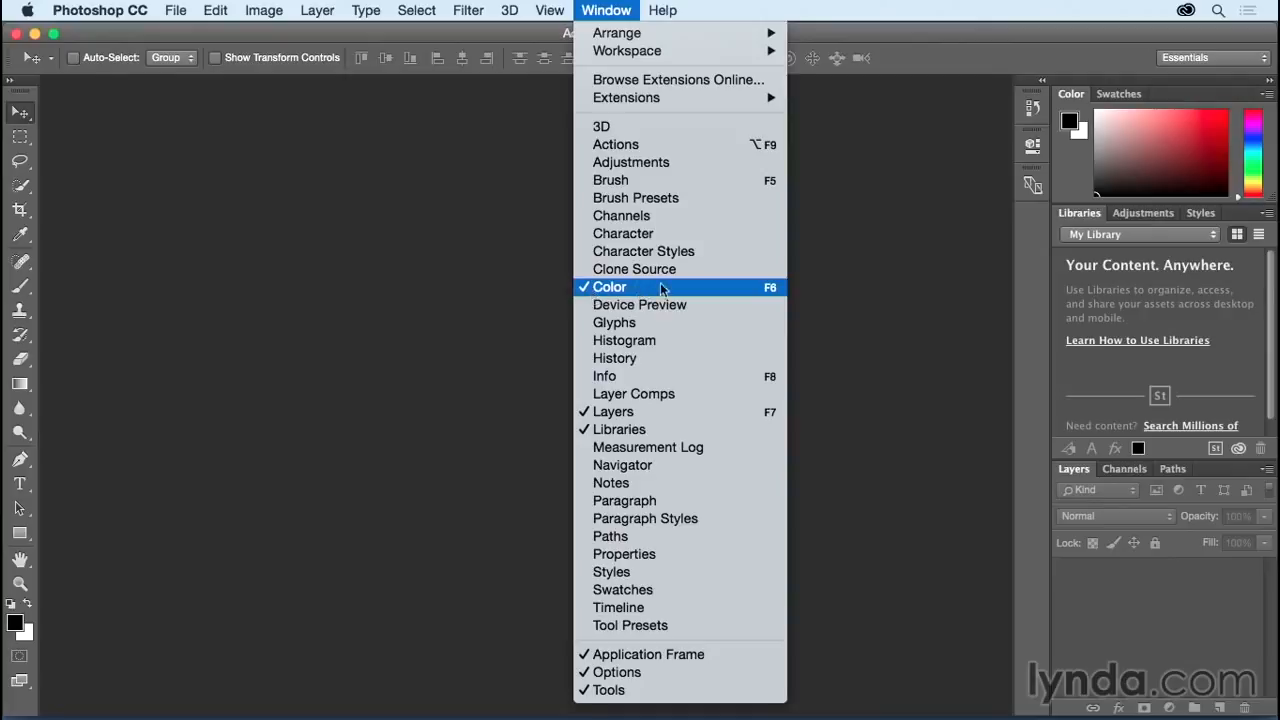
pyautogui.click(858, 293)
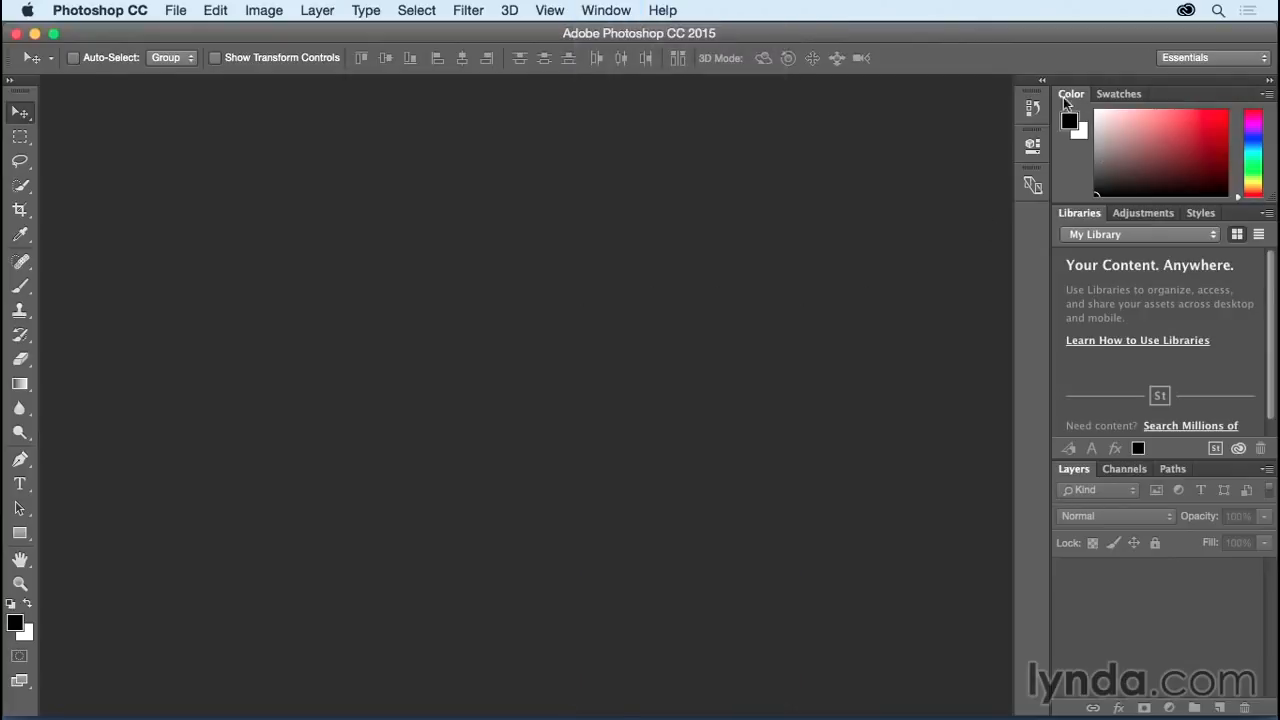
pyautogui.click(1117, 96)
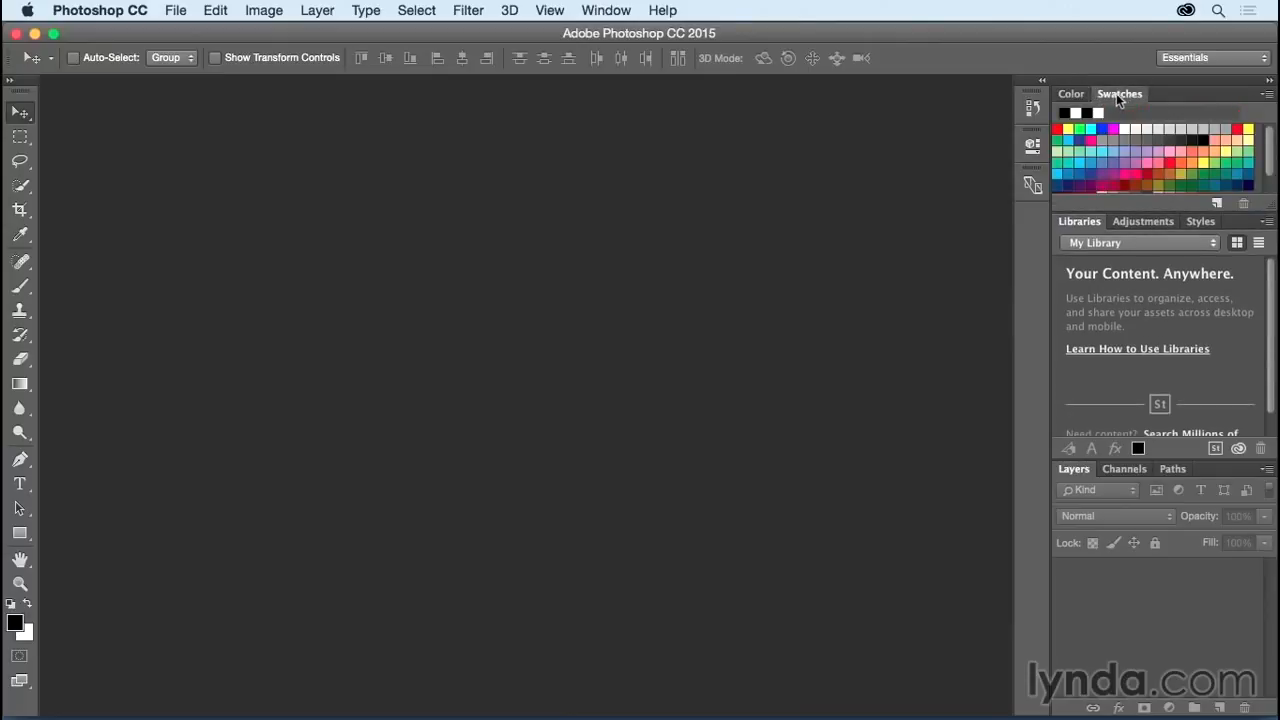
# Step: Show the Info panel and collapse it back to its icon
pyautogui.click(604, 12)
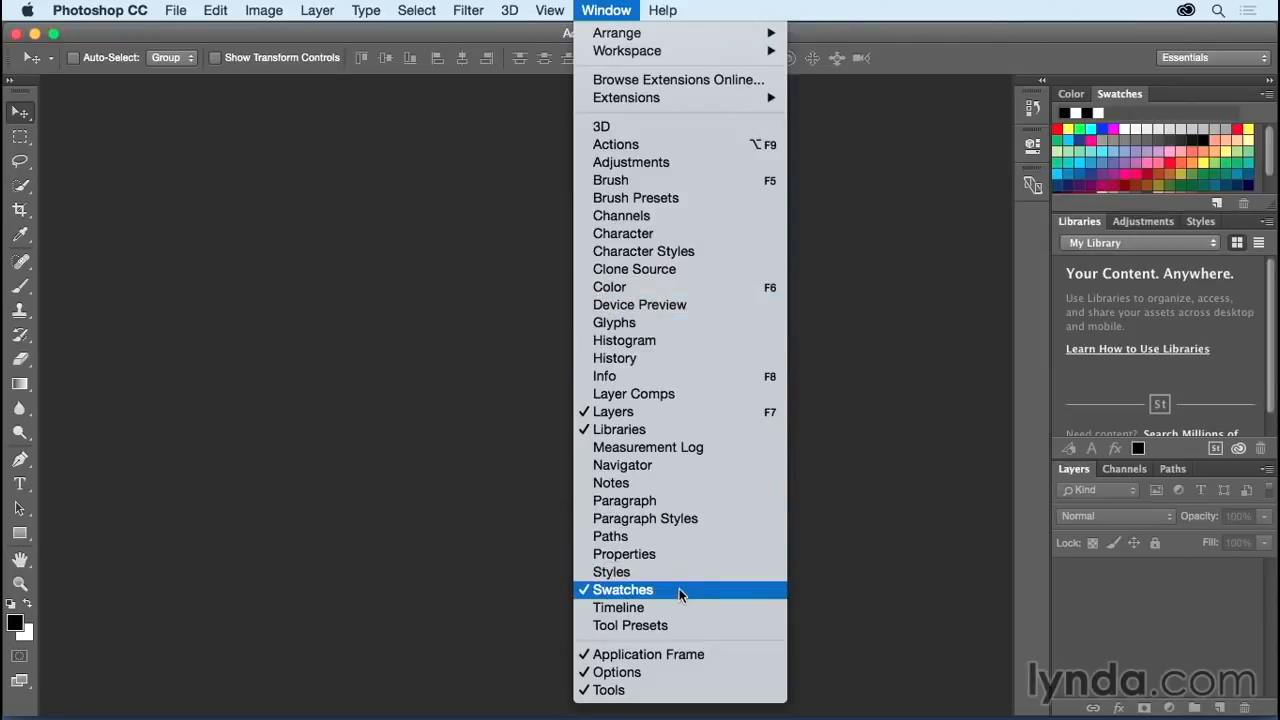
pyautogui.click(650, 384)
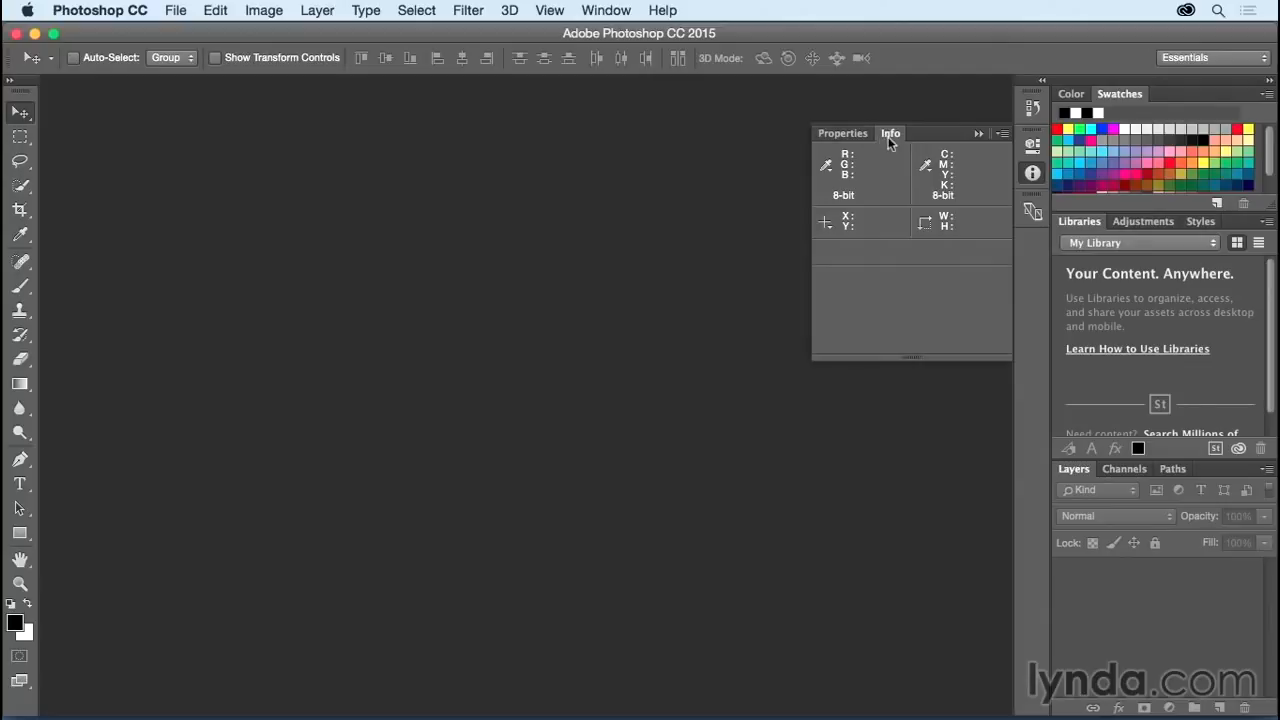
pyautogui.click(978, 134)
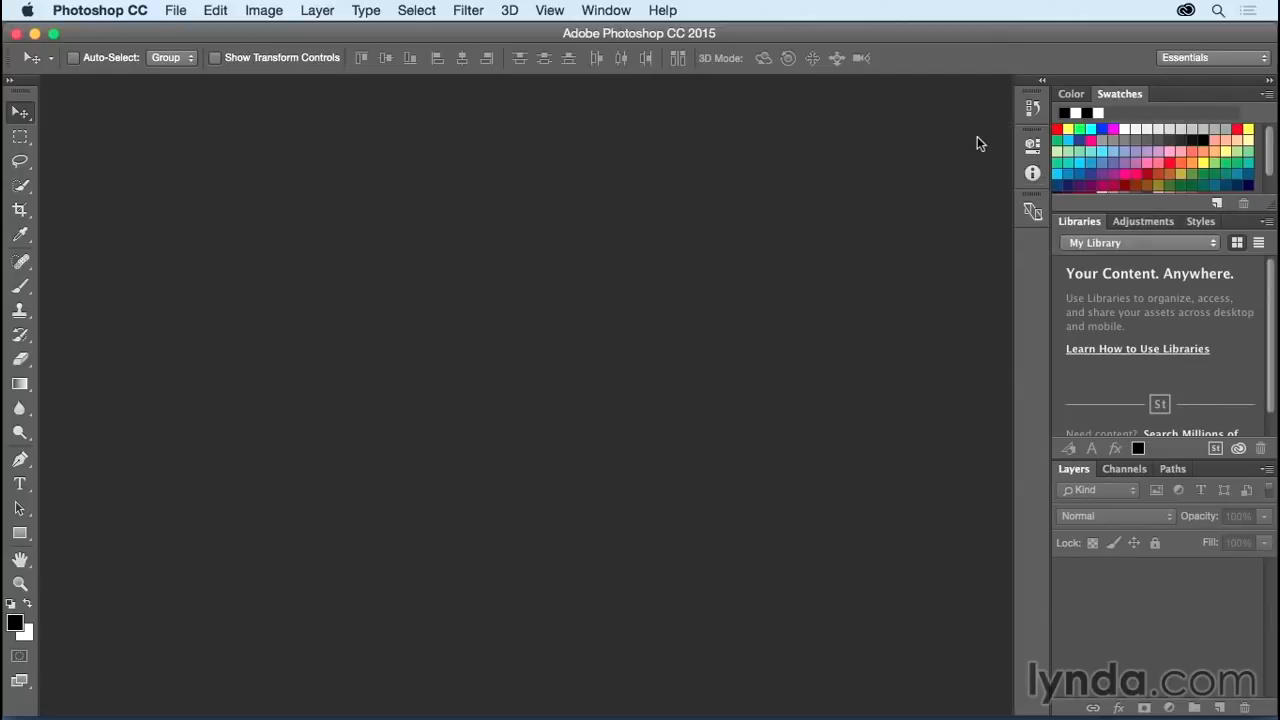
# Step: Widen the collapsed panel column to show the panel names, and move the Properties and Info group below Device Preview
pyautogui.click(1041, 82)
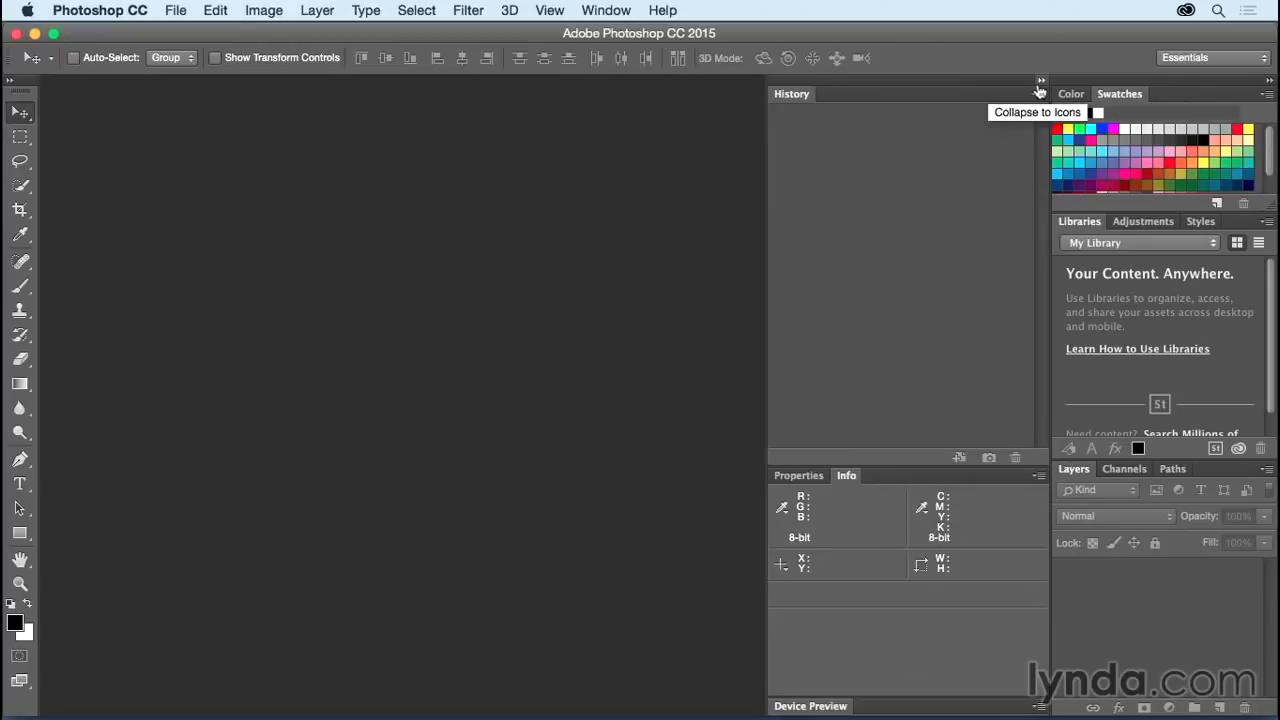
pyautogui.click(1041, 82)
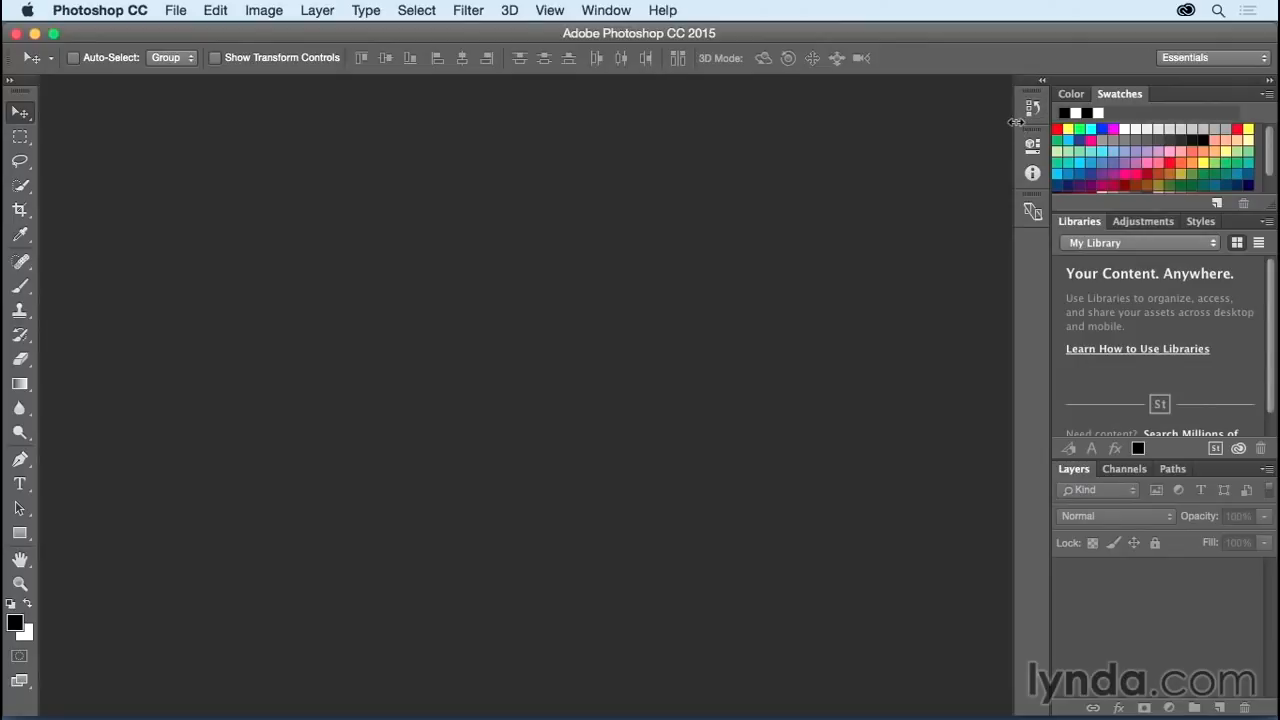
pyautogui.moveTo(1015, 122); pyautogui.dragTo(921, 125)
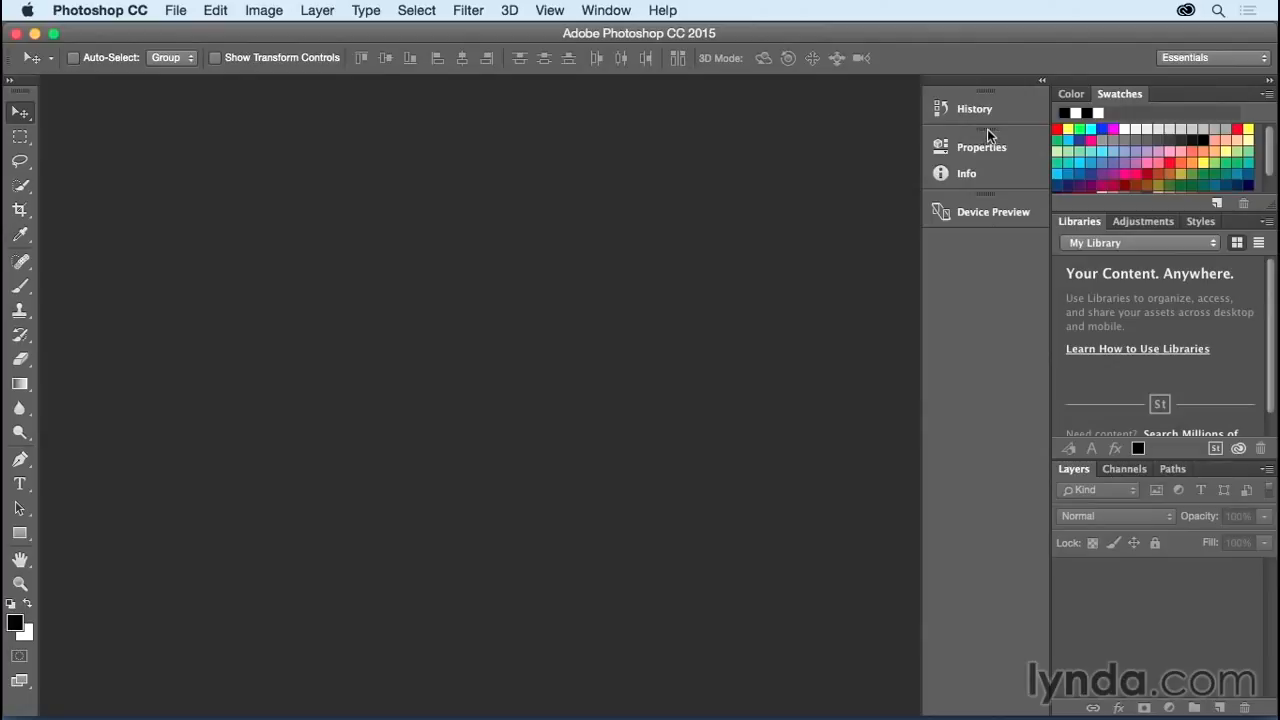
pyautogui.moveTo(987, 131); pyautogui.dragTo(991, 234)
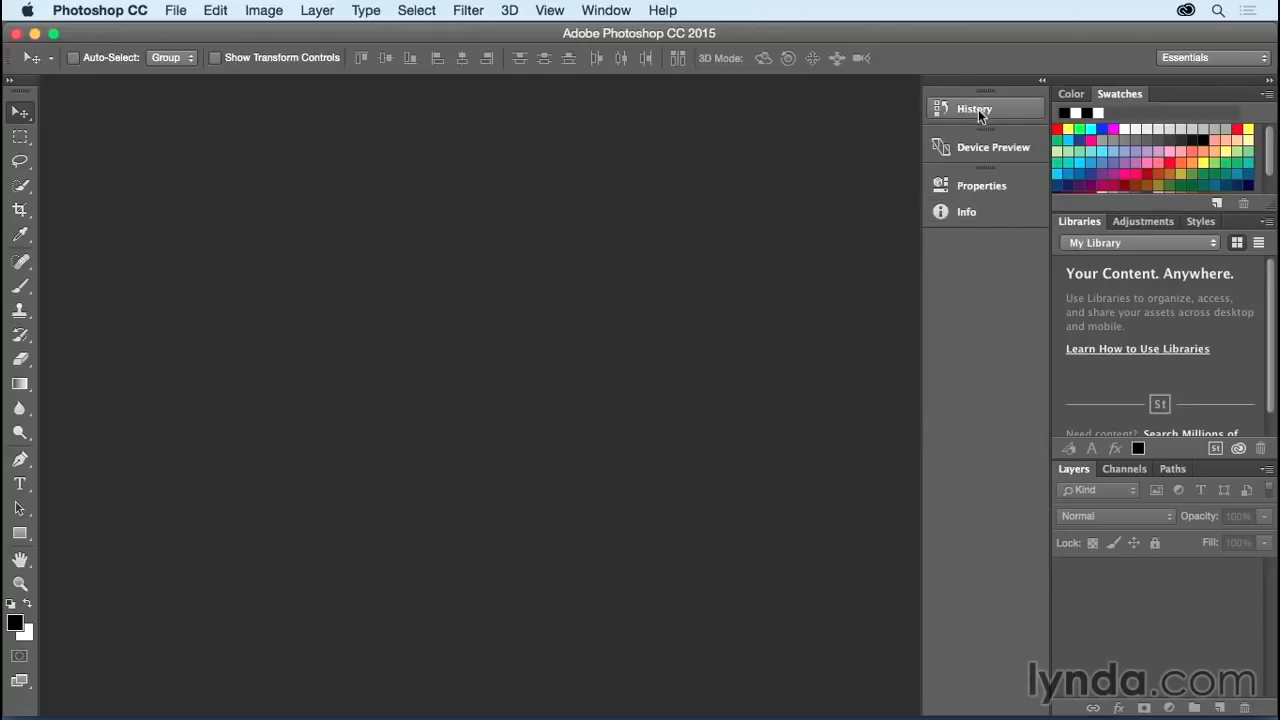
# Step: Detach the History panel as a floating panel, expand it and close it
pyautogui.moveTo(976, 115); pyautogui.dragTo(726, 154)
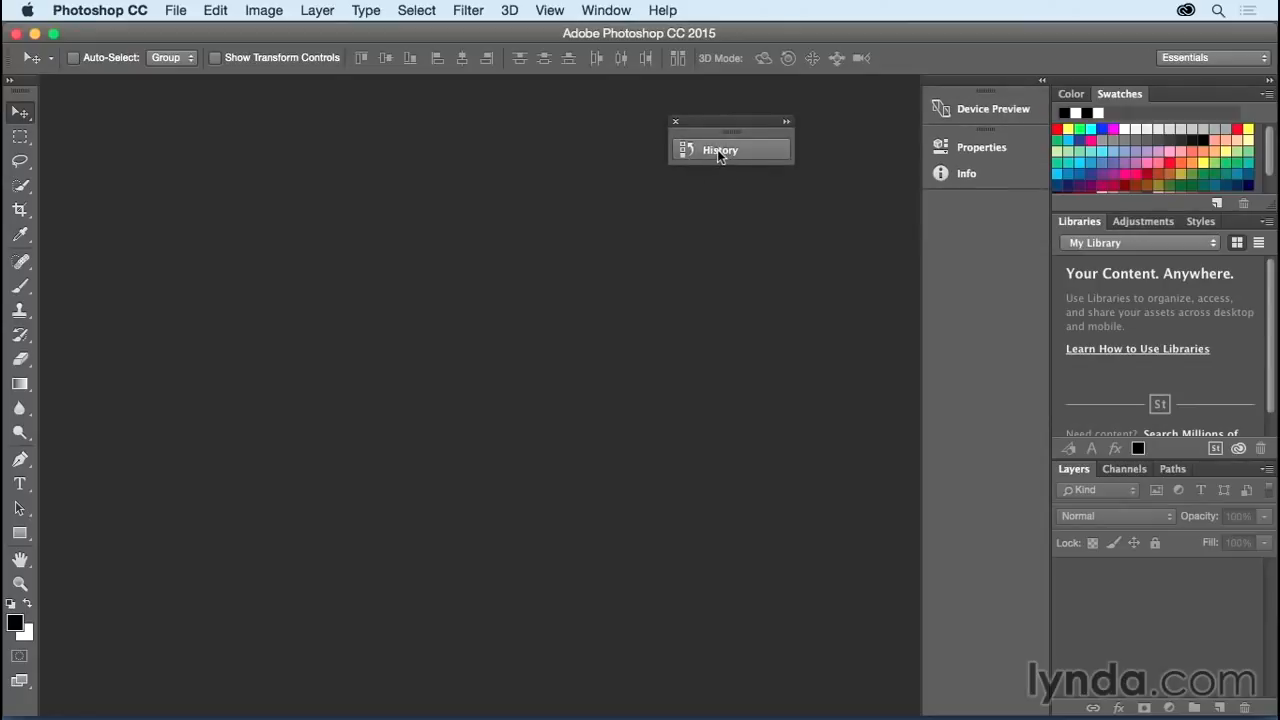
pyautogui.click(788, 124)
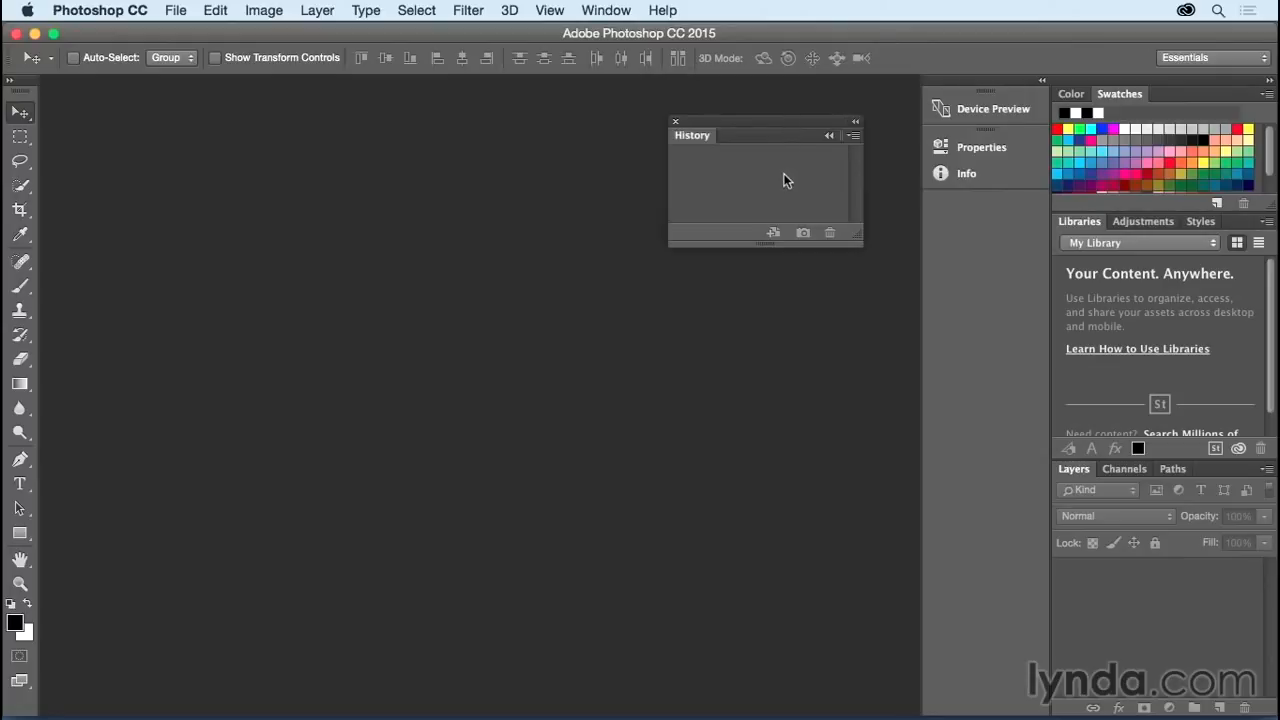
pyautogui.click(675, 121)
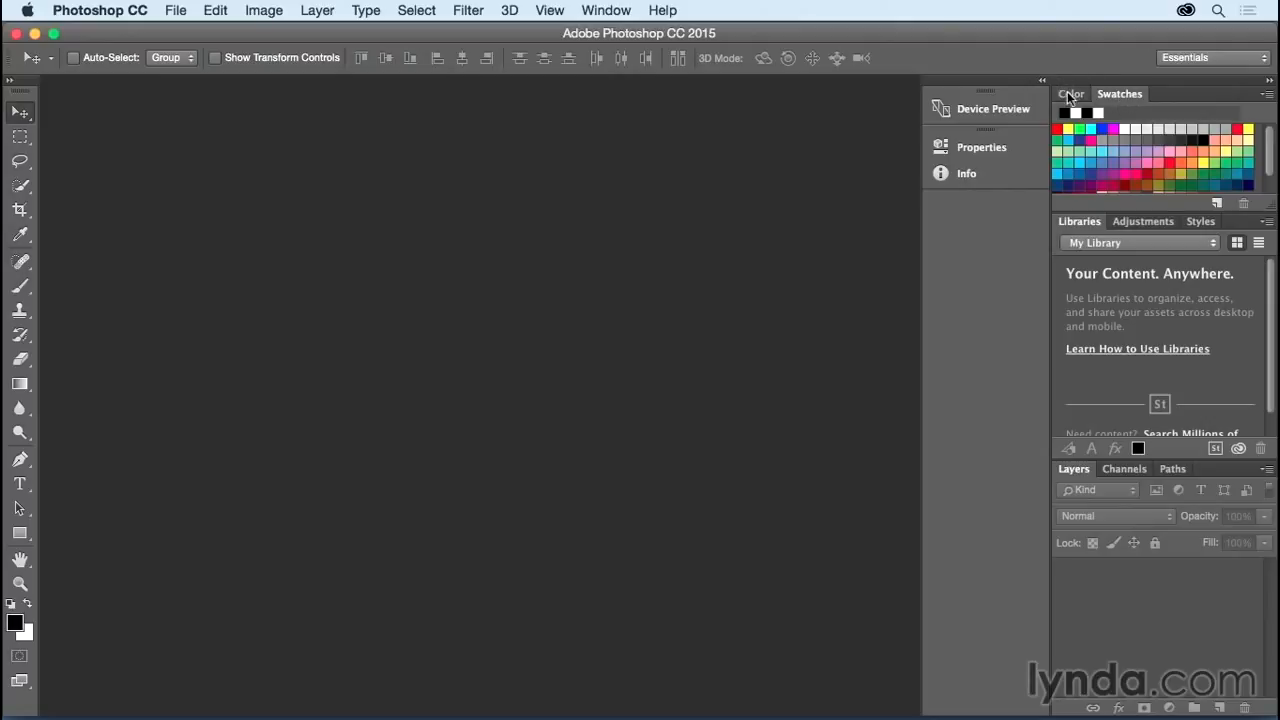
# Step: Close the Swatches panel and the whole tab group containing Libraries, Adjustments and Styles
pyautogui.rightClick(1111, 101)
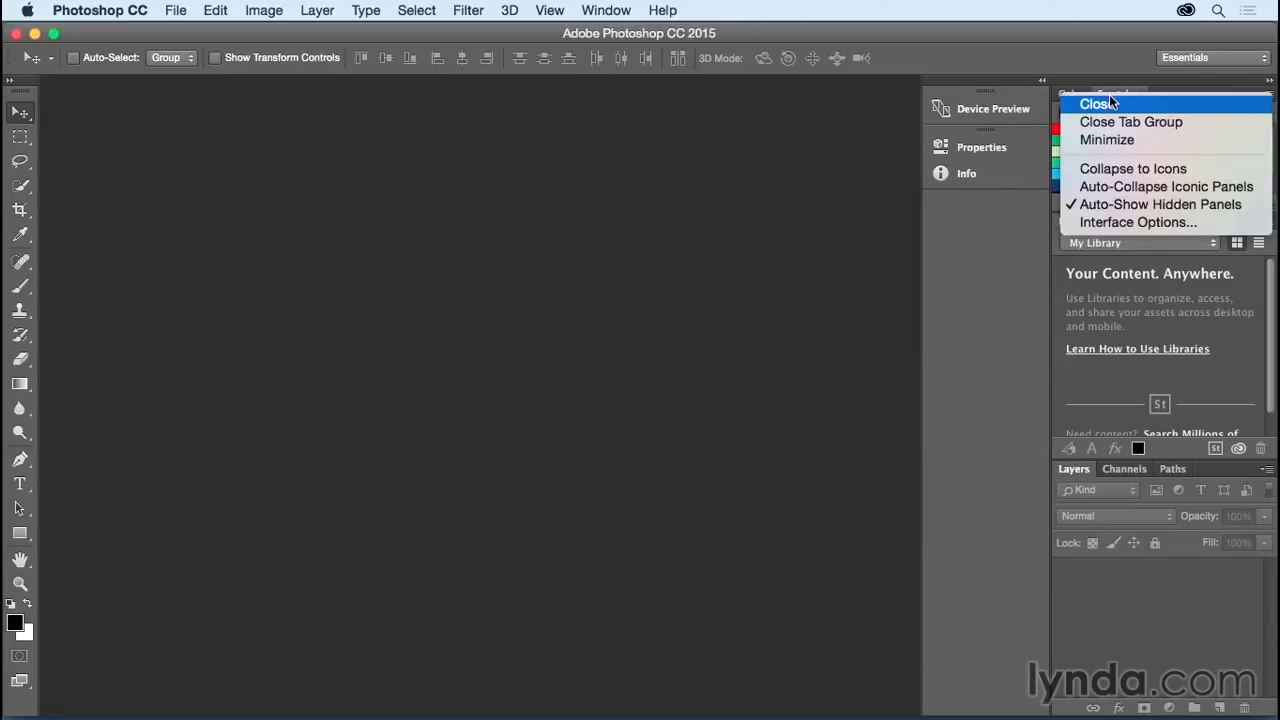
pyautogui.click(1111, 103)
pyautogui.click(1123, 103)
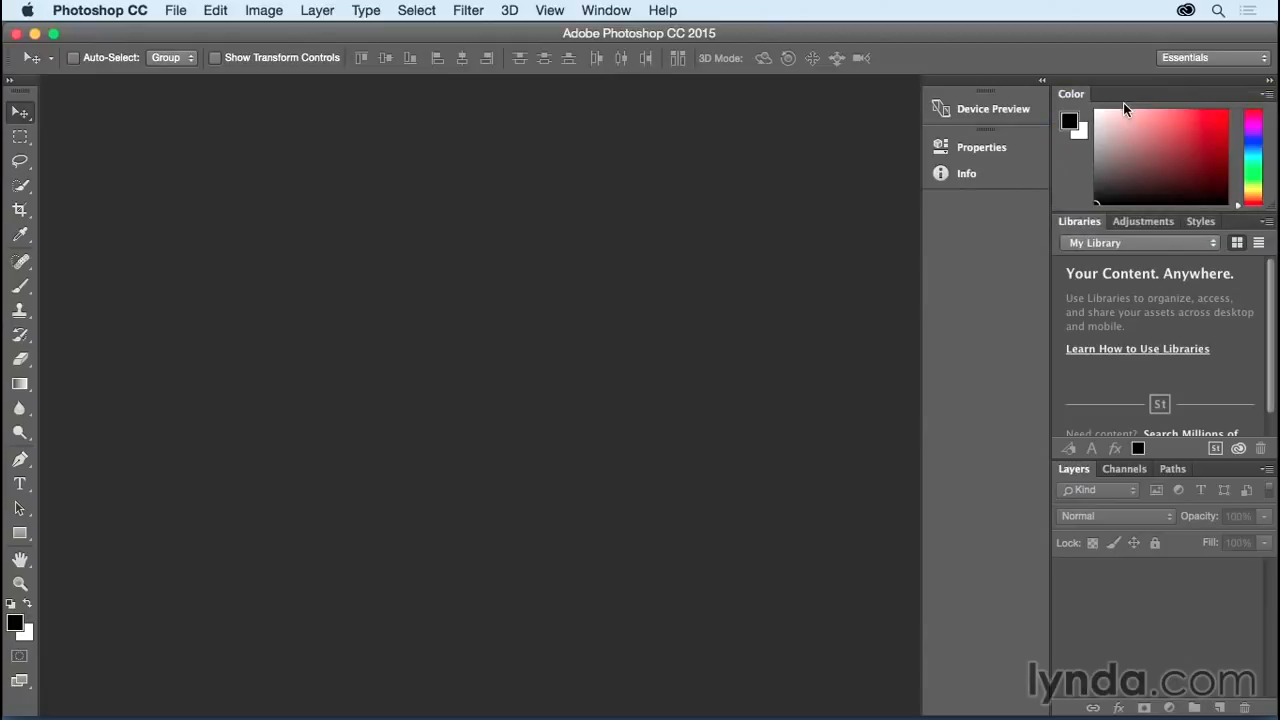
pyautogui.rightClick(1092, 226)
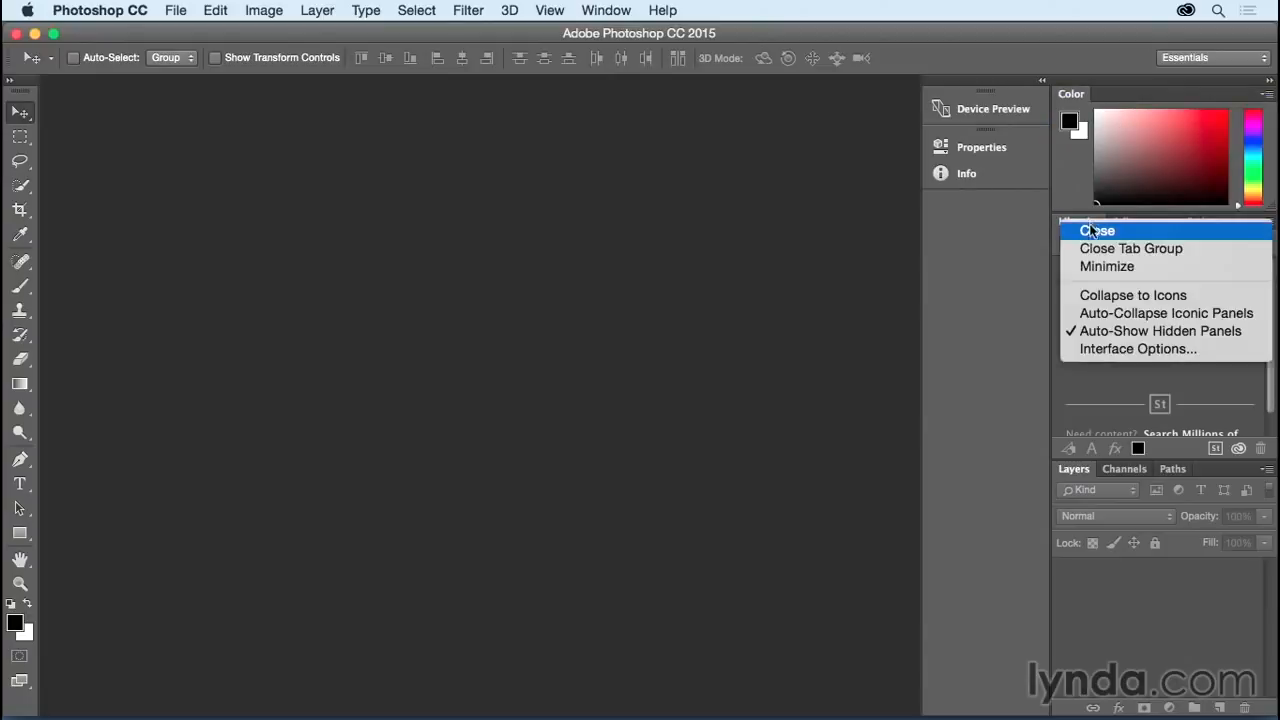
pyautogui.click(1191, 248)
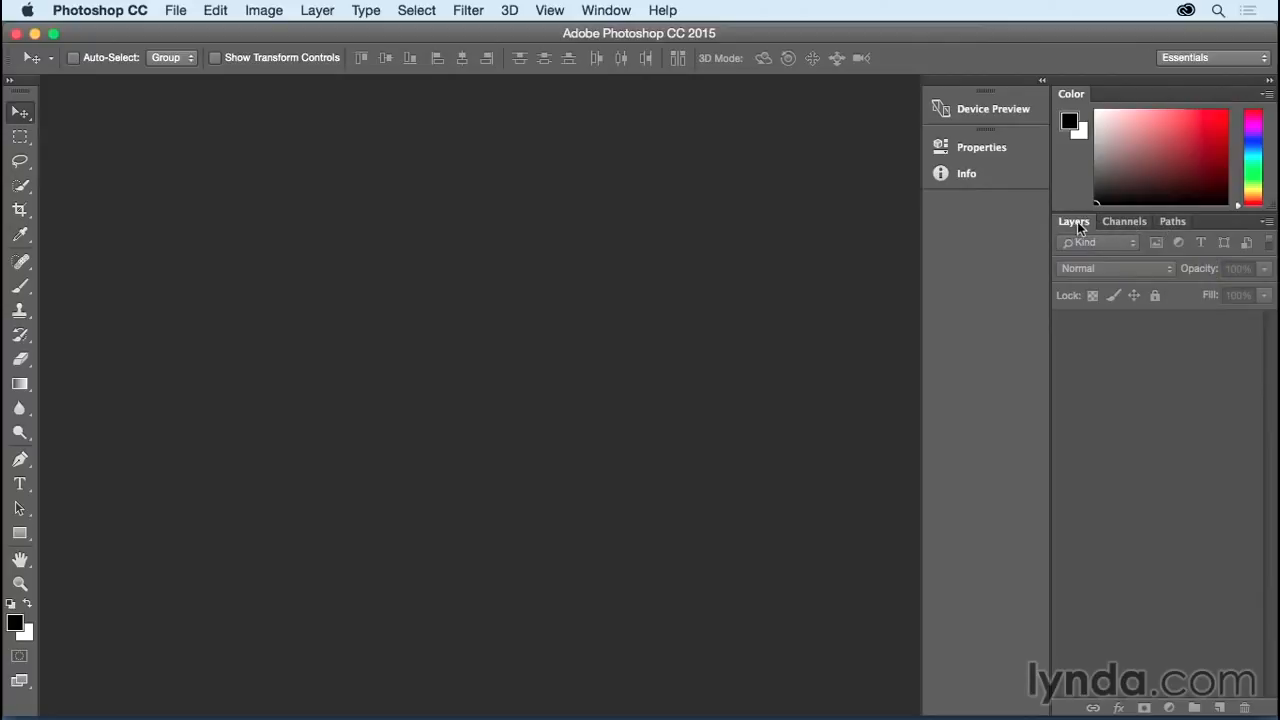
# Step: Move the Layers panel into the Color group, and redock it as its own group between Color and Channels
pyautogui.moveTo(1080, 226); pyautogui.dragTo(1140, 223)
pyautogui.moveTo(1129, 222); pyautogui.dragTo(1090, 103)
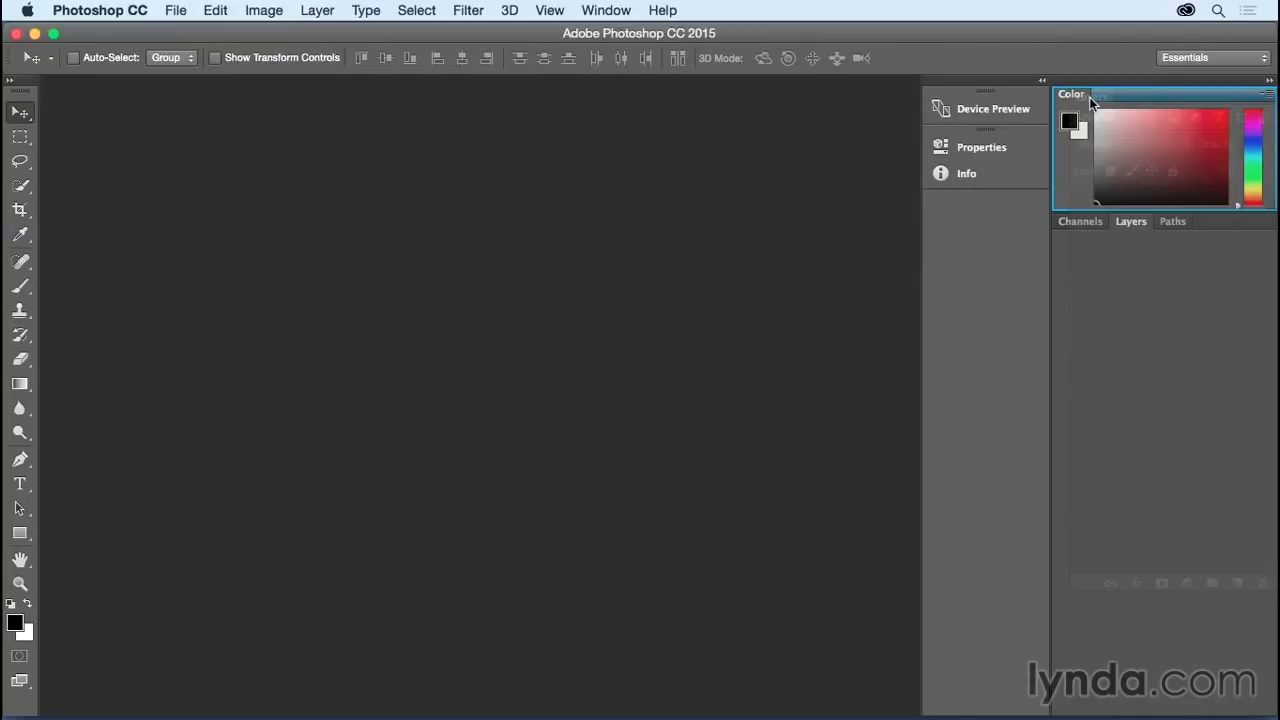
pyautogui.moveTo(1090, 103); pyautogui.dragTo(1090, 103)
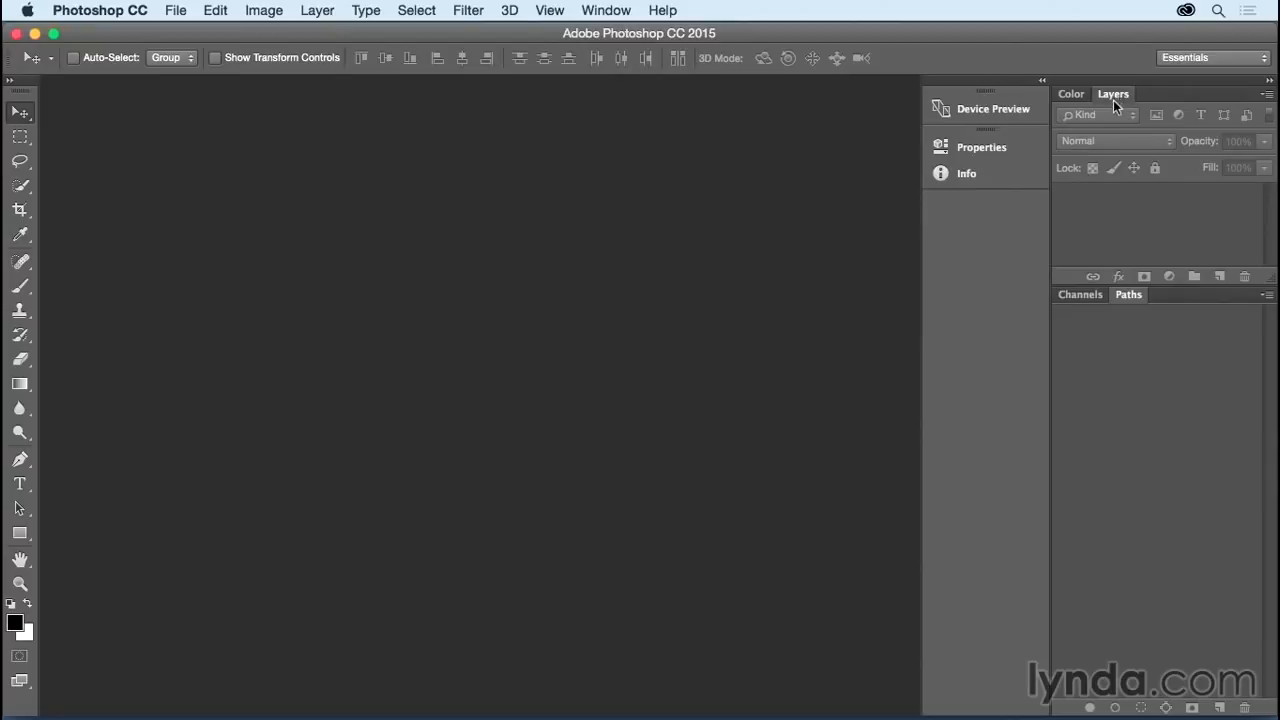
pyautogui.moveTo(1113, 107); pyautogui.dragTo(1074, 280)
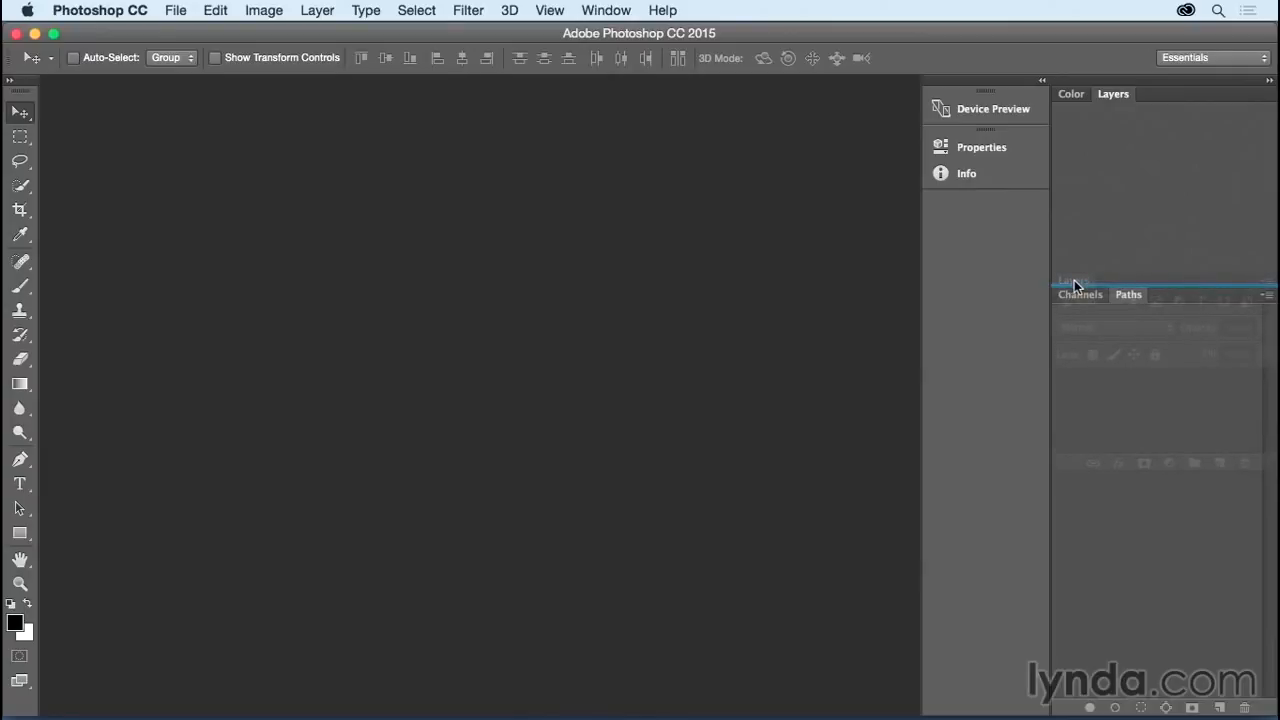
pyautogui.moveTo(1074, 282); pyautogui.dragTo(1074, 283)
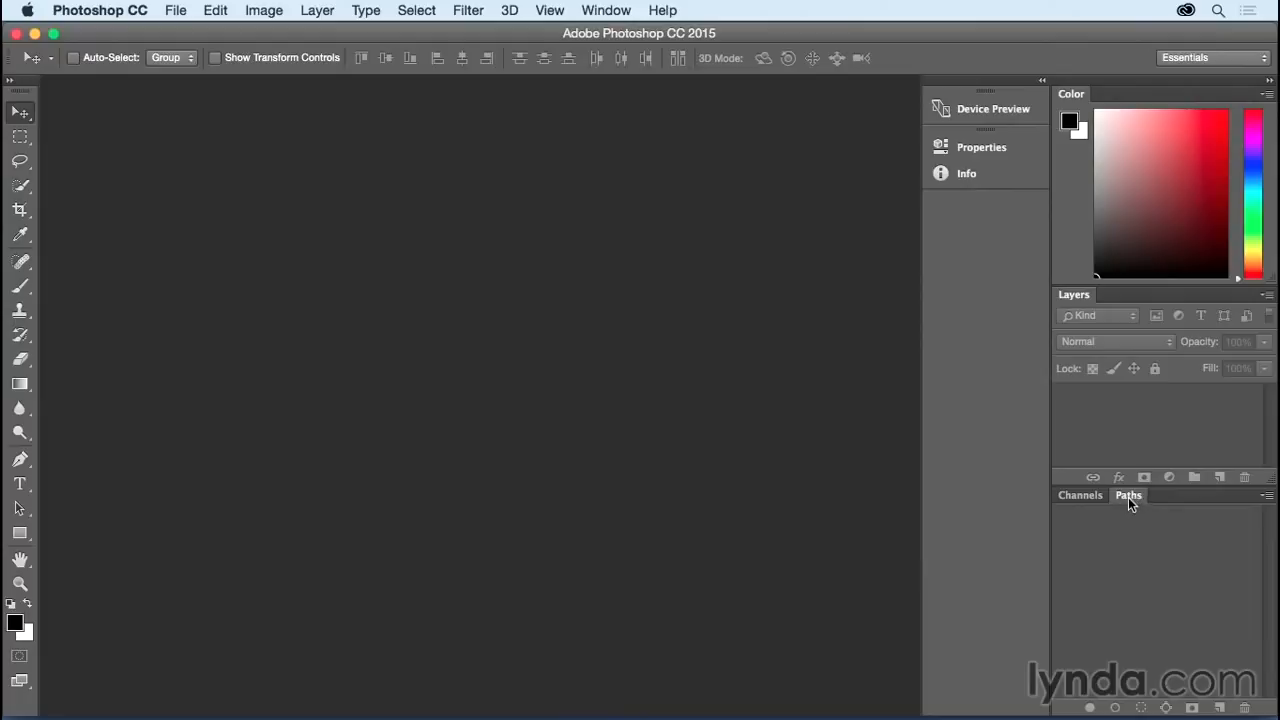
# Step: Group Paths with Layers, redock it as its own column beside the Color column, and dock the Info panel beneath it
pyautogui.moveTo(1124, 496); pyautogui.dragTo(1074, 302)
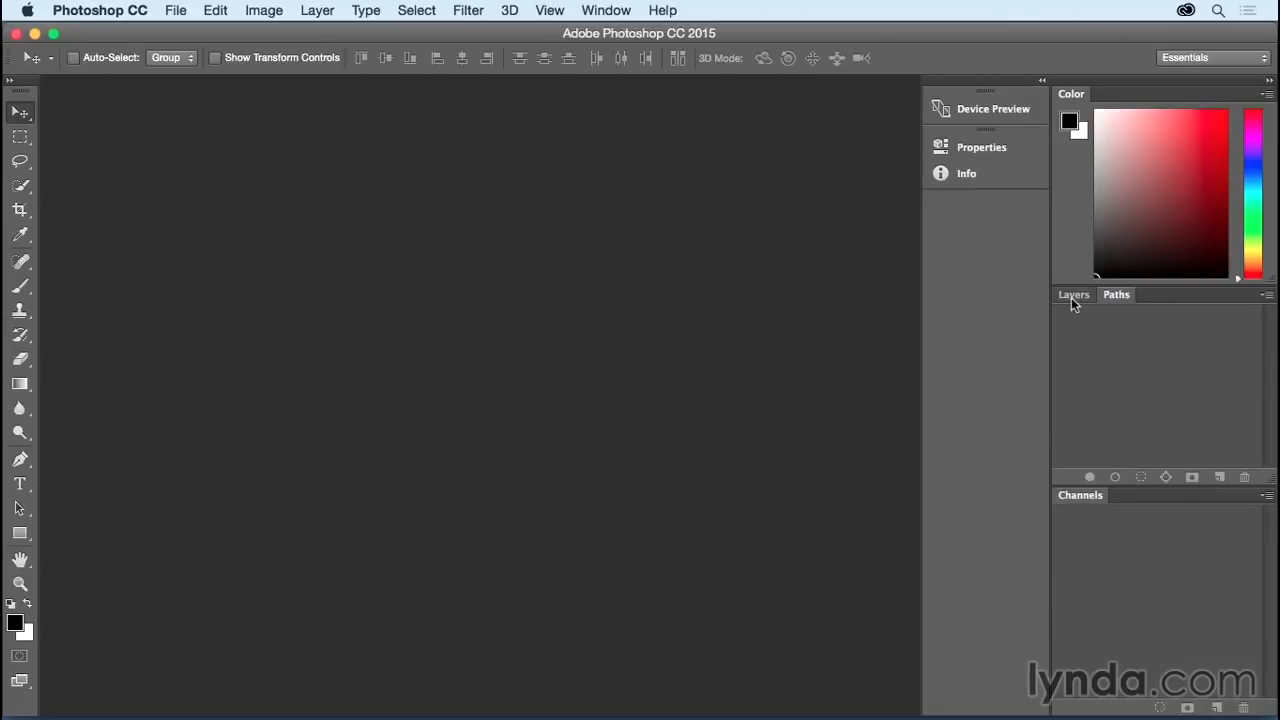
pyautogui.moveTo(1111, 294); pyautogui.dragTo(1048, 268)
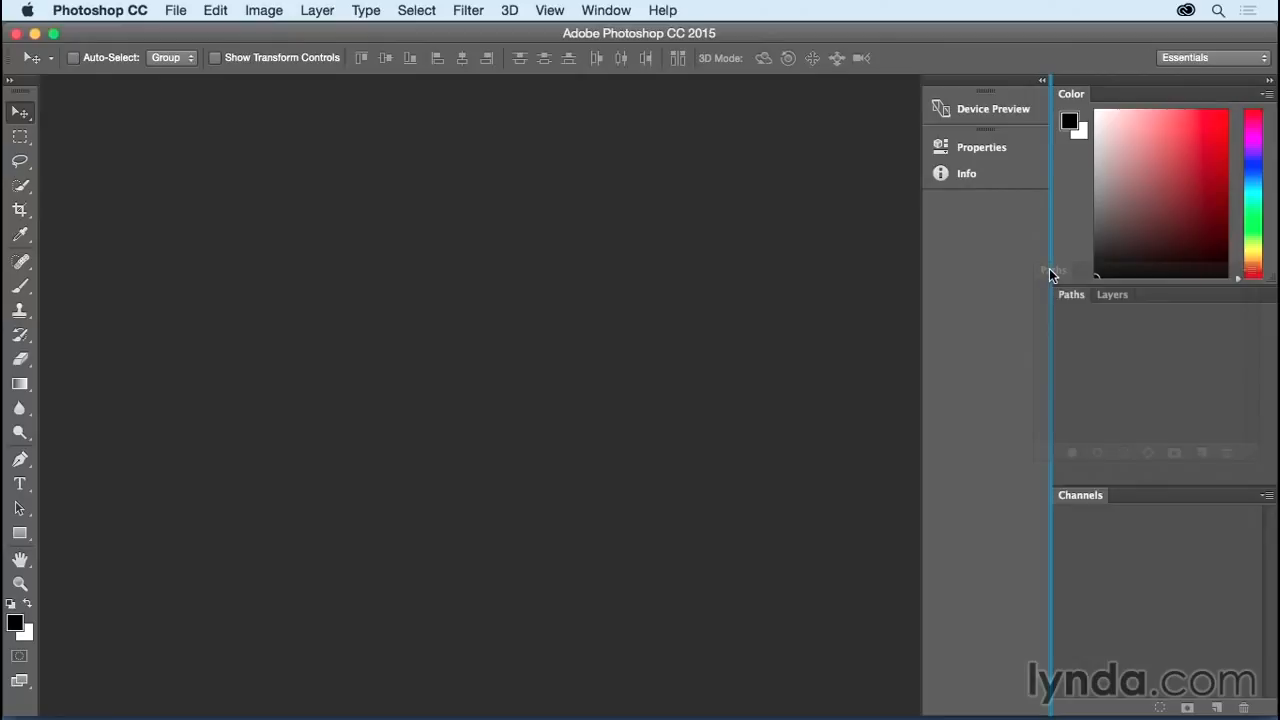
pyautogui.moveTo(1049, 268); pyautogui.dragTo(1049, 268)
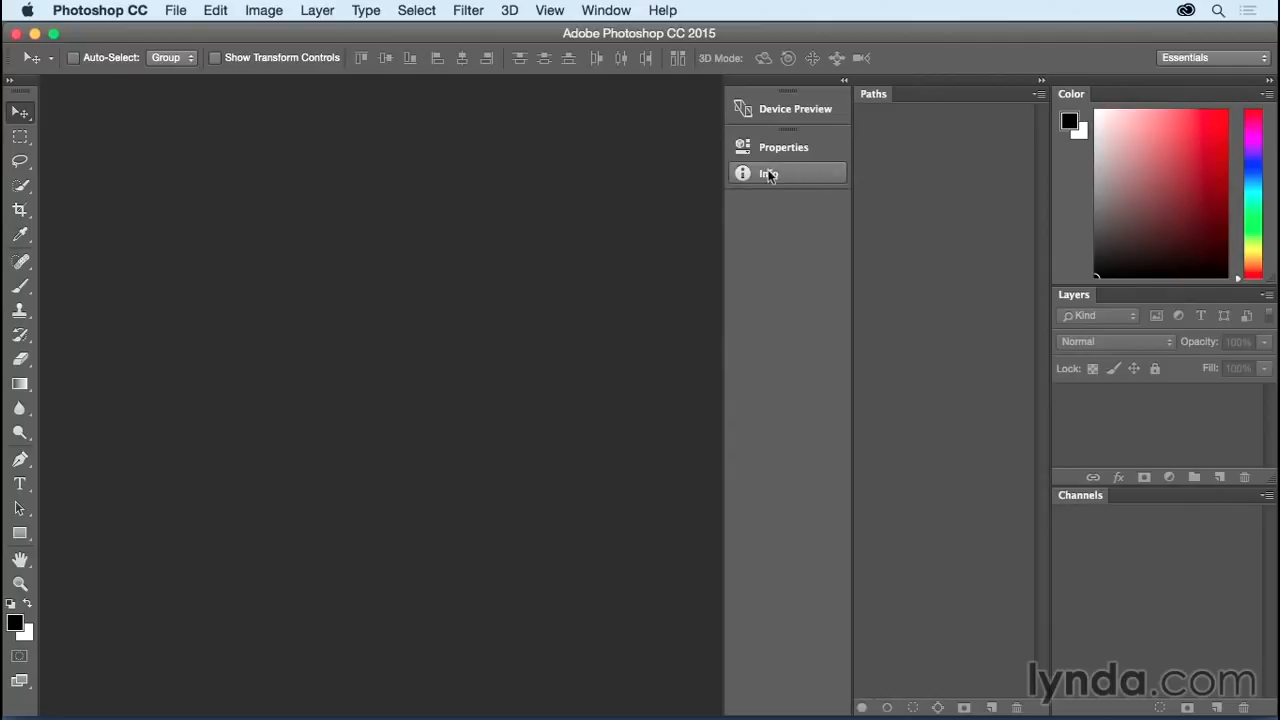
pyautogui.moveTo(767, 175); pyautogui.dragTo(905, 710)
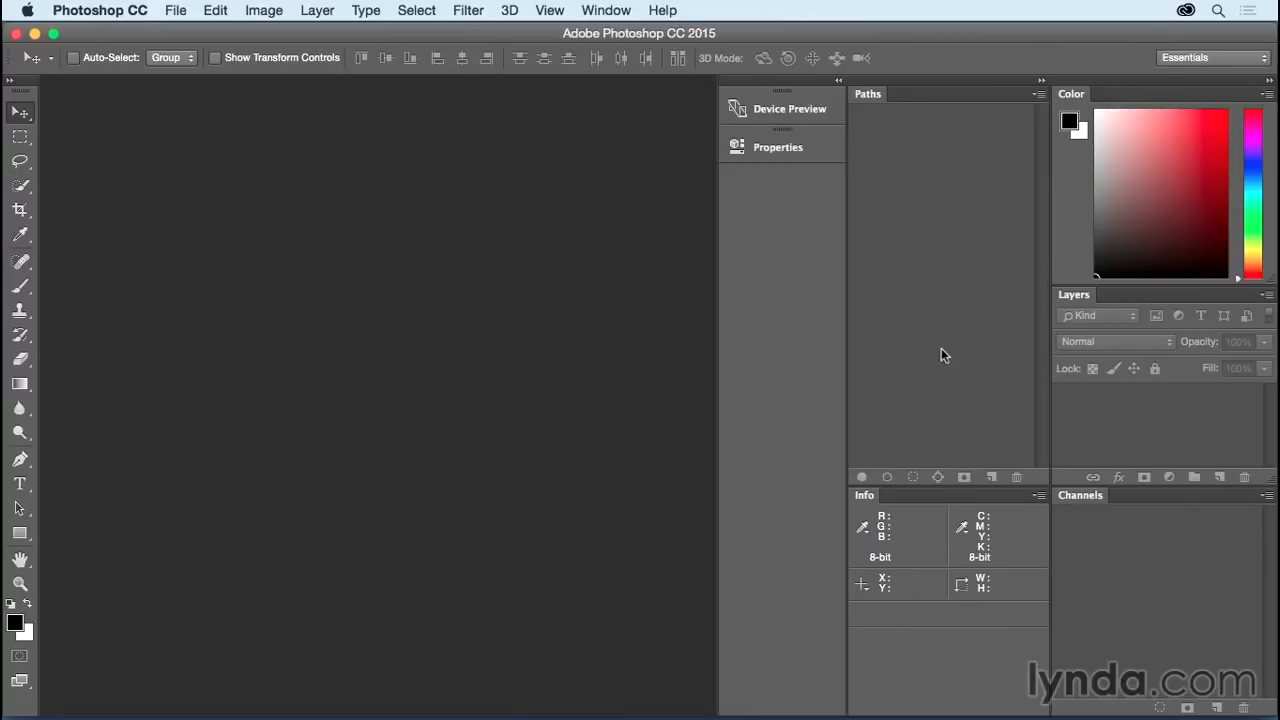
# Step: Collapse and re-expand the Color panel, and dock the Tools panel beside the Device Preview column
pyautogui.doubleClick(1073, 95)
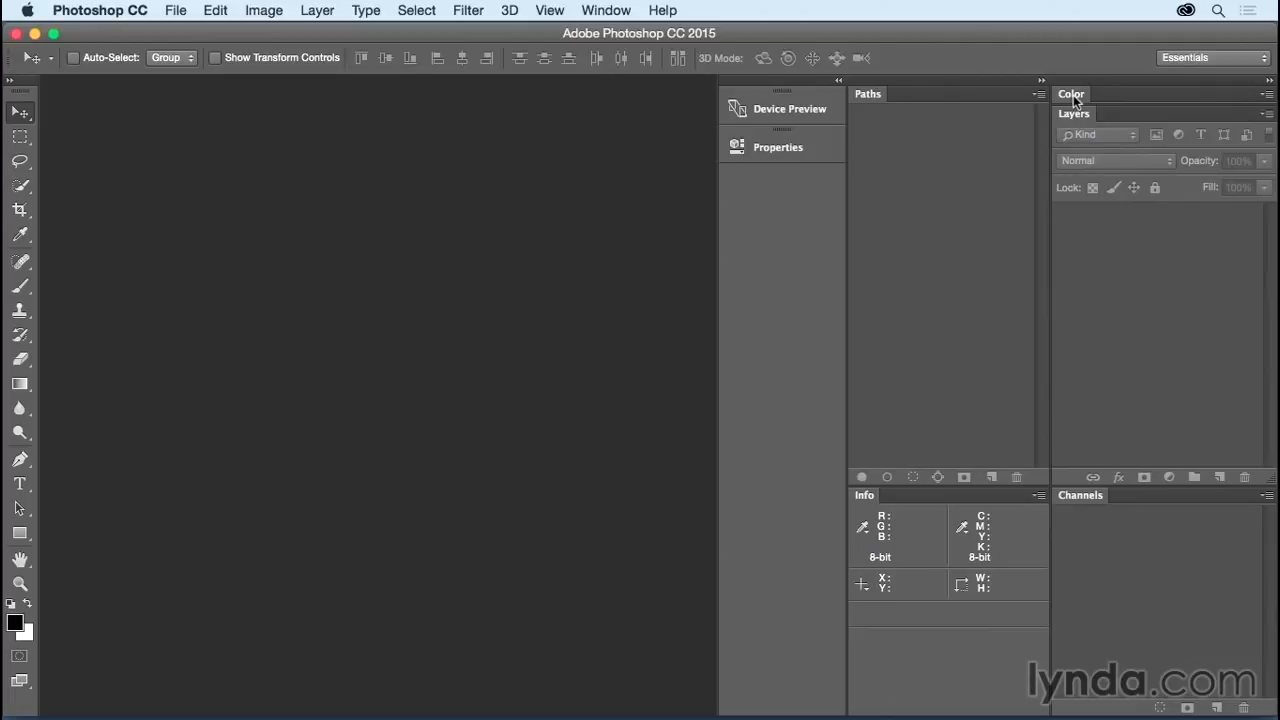
pyautogui.doubleClick(1073, 95)
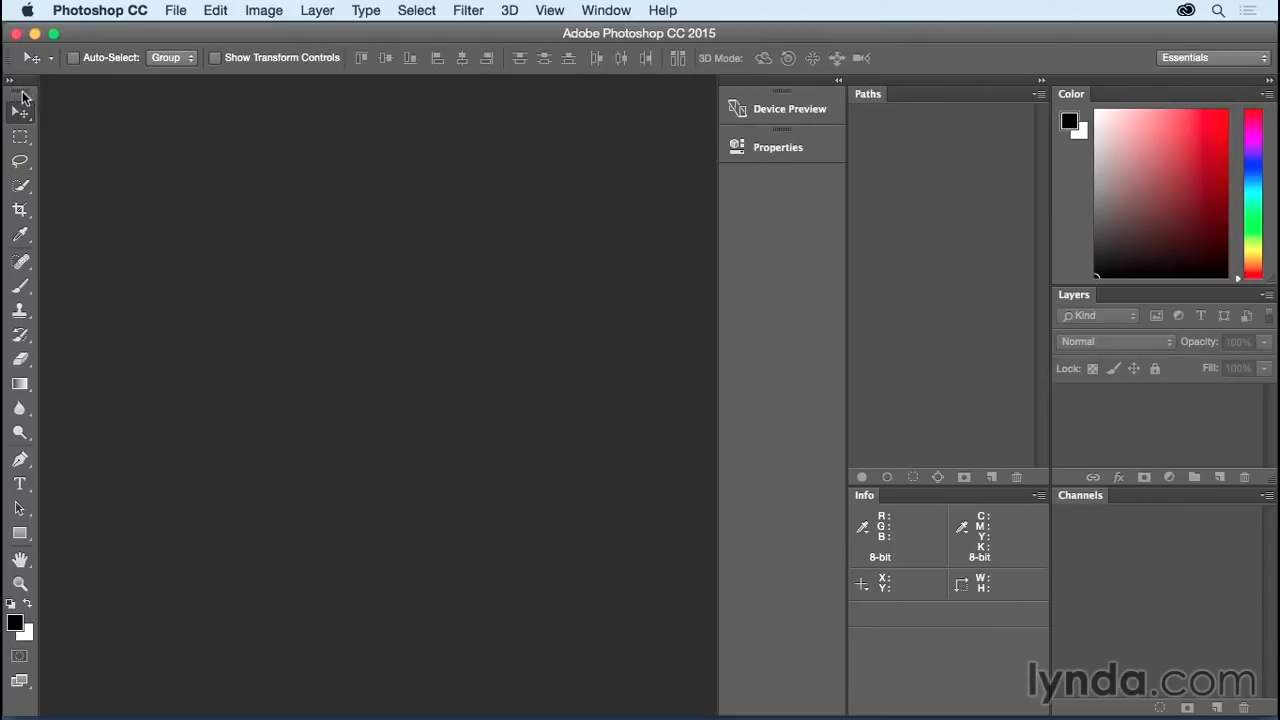
pyautogui.moveTo(24, 97); pyautogui.dragTo(714, 93)
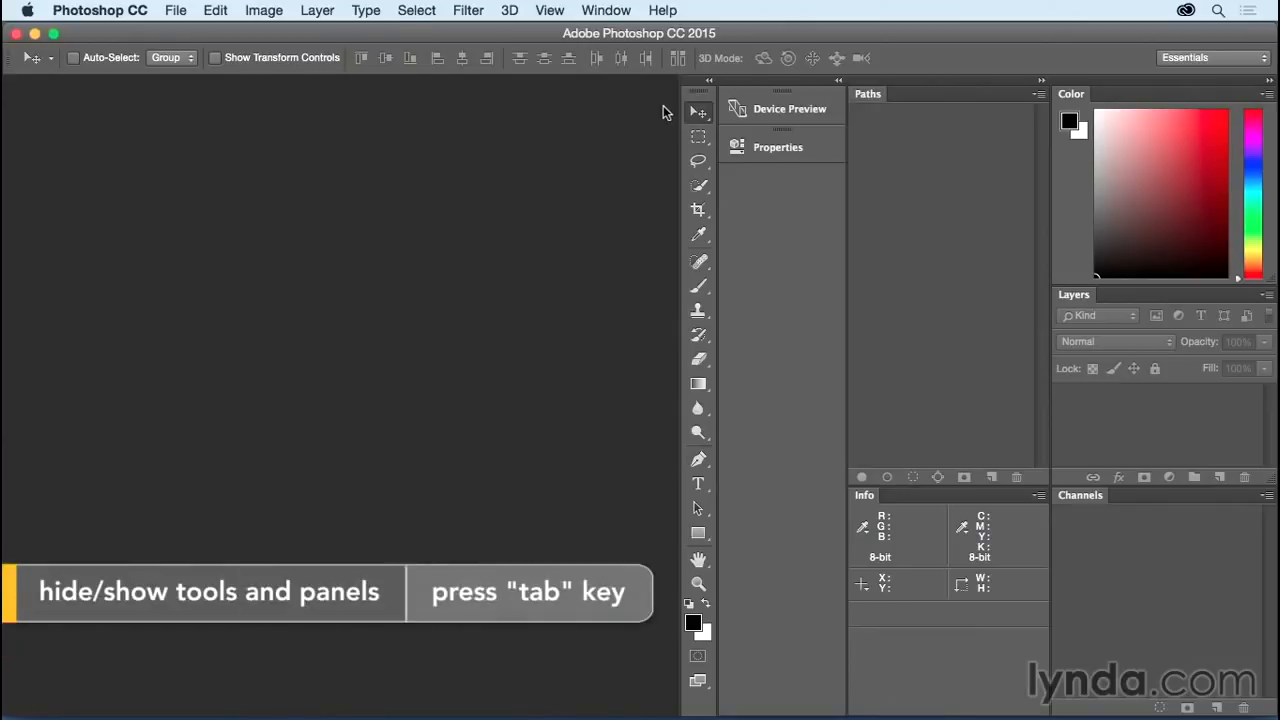
# Step: Hide all tools and panels, reveal them temporarily from the window edge, and show them all again
pyautogui.press('Tab')
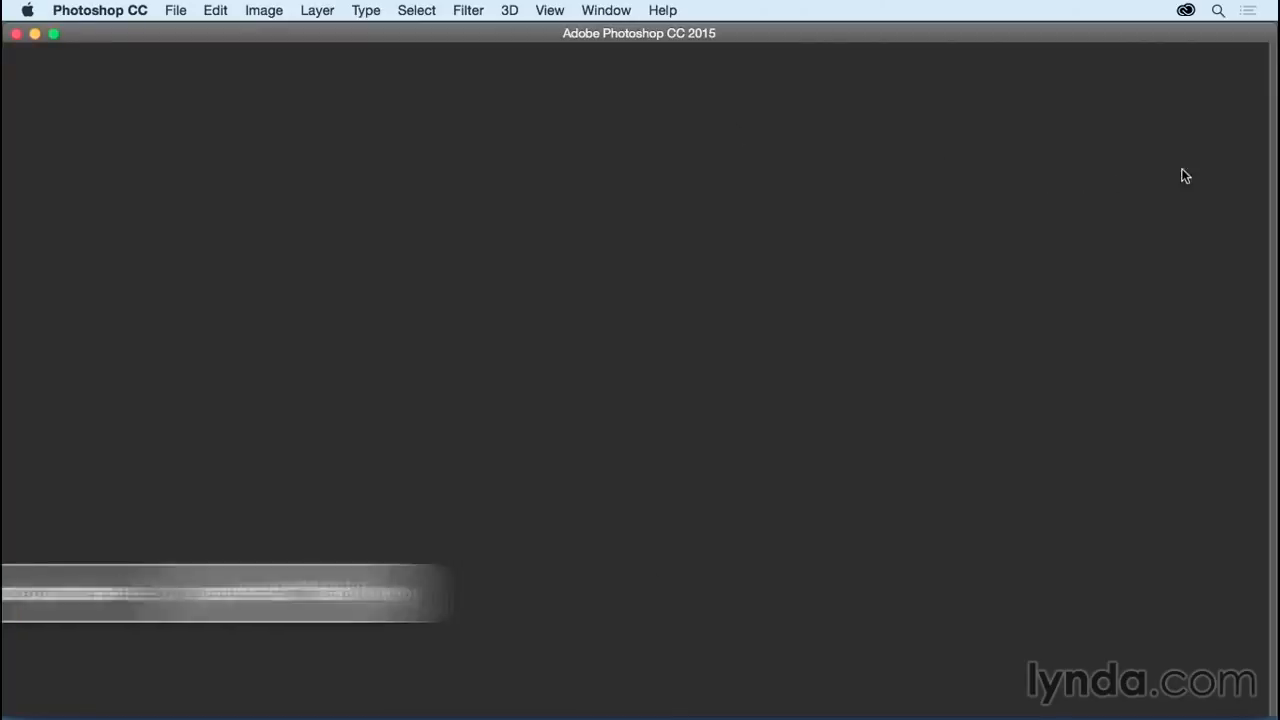
pyautogui.moveTo(1276, 143)
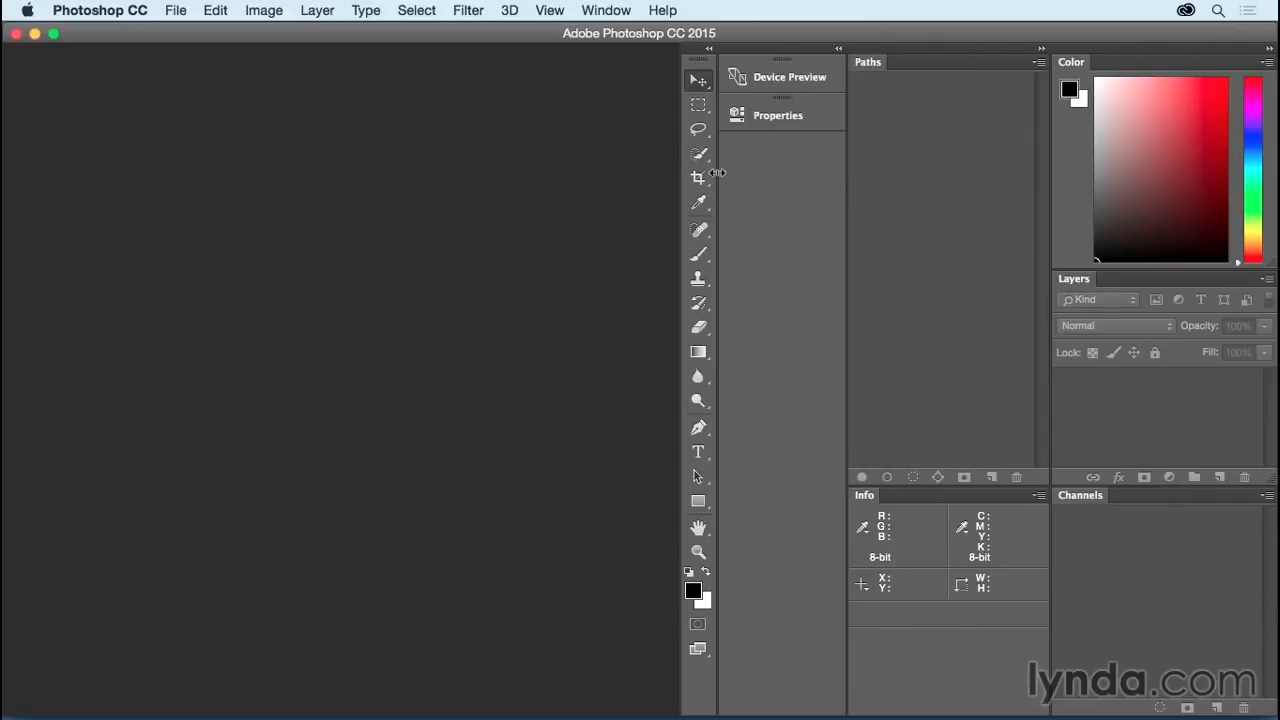
pyautogui.press('Tab')
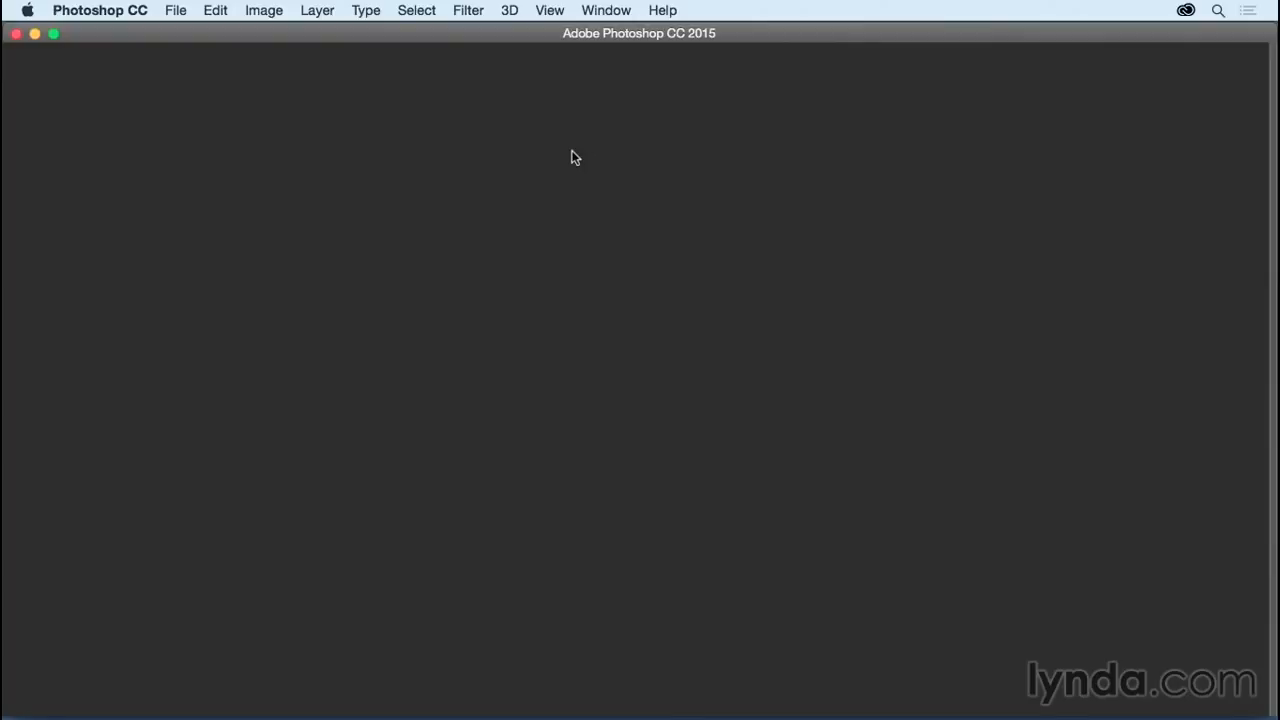
pyautogui.press('Tab')
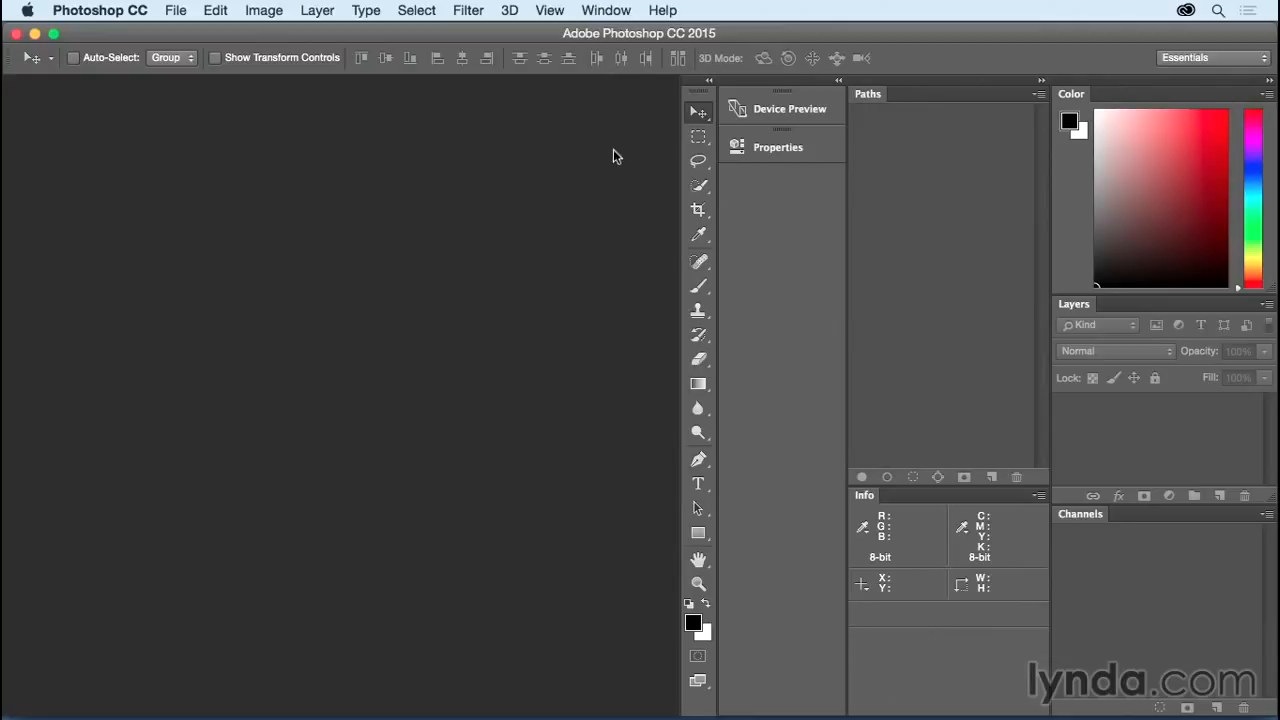
# Step: Redock the Tools panel at its original edge, and hide and reshow all tools and panels
pyautogui.moveTo(698, 91); pyautogui.dragTo(15, 86)
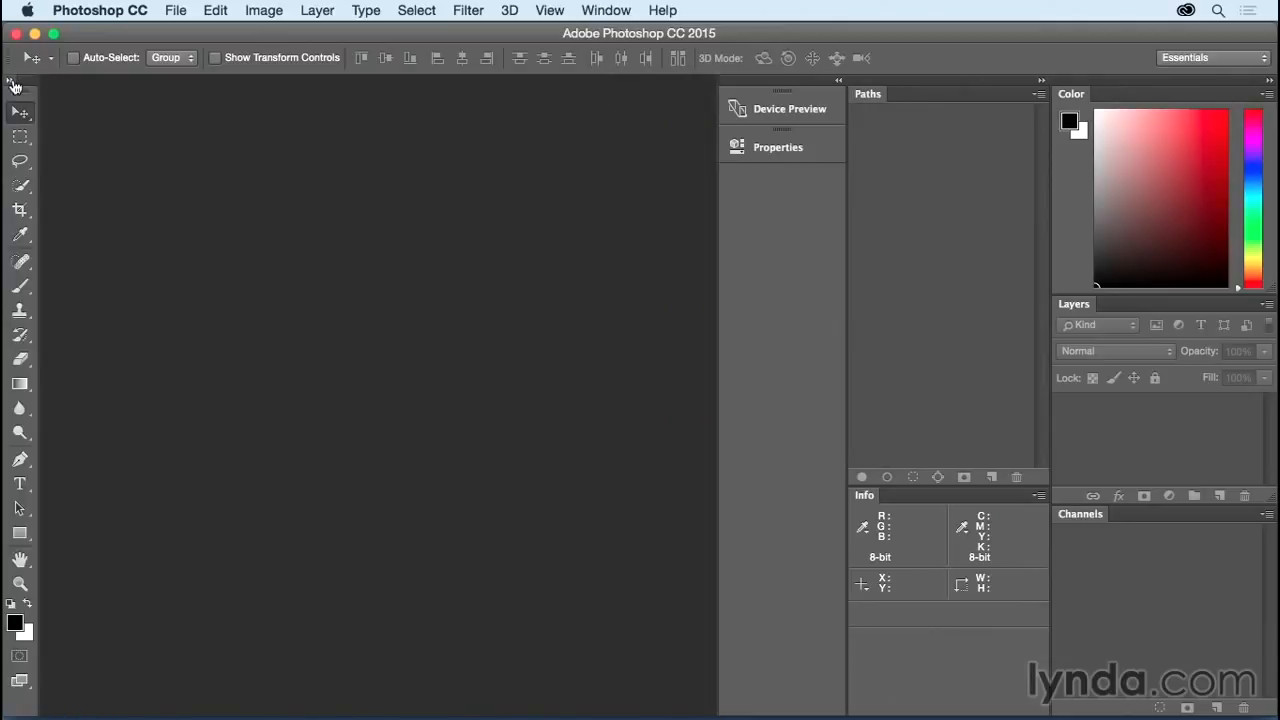
pyautogui.press('Tab')
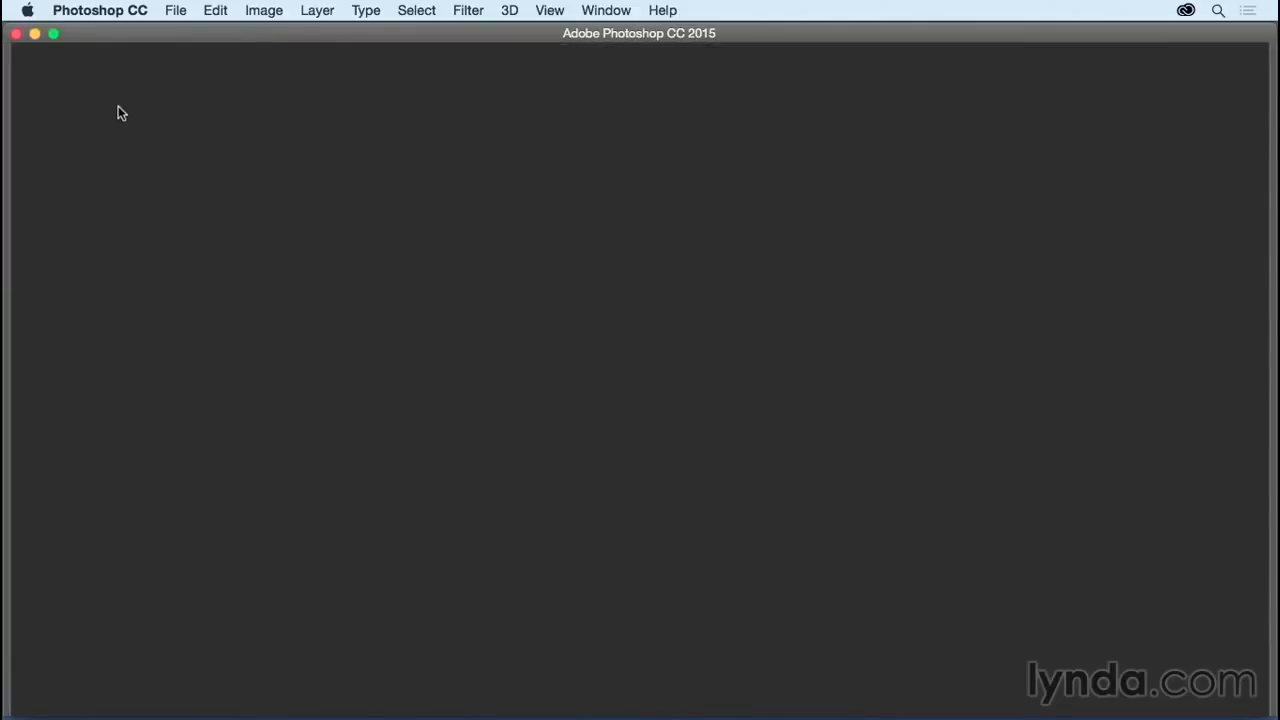
pyautogui.press('Tab')
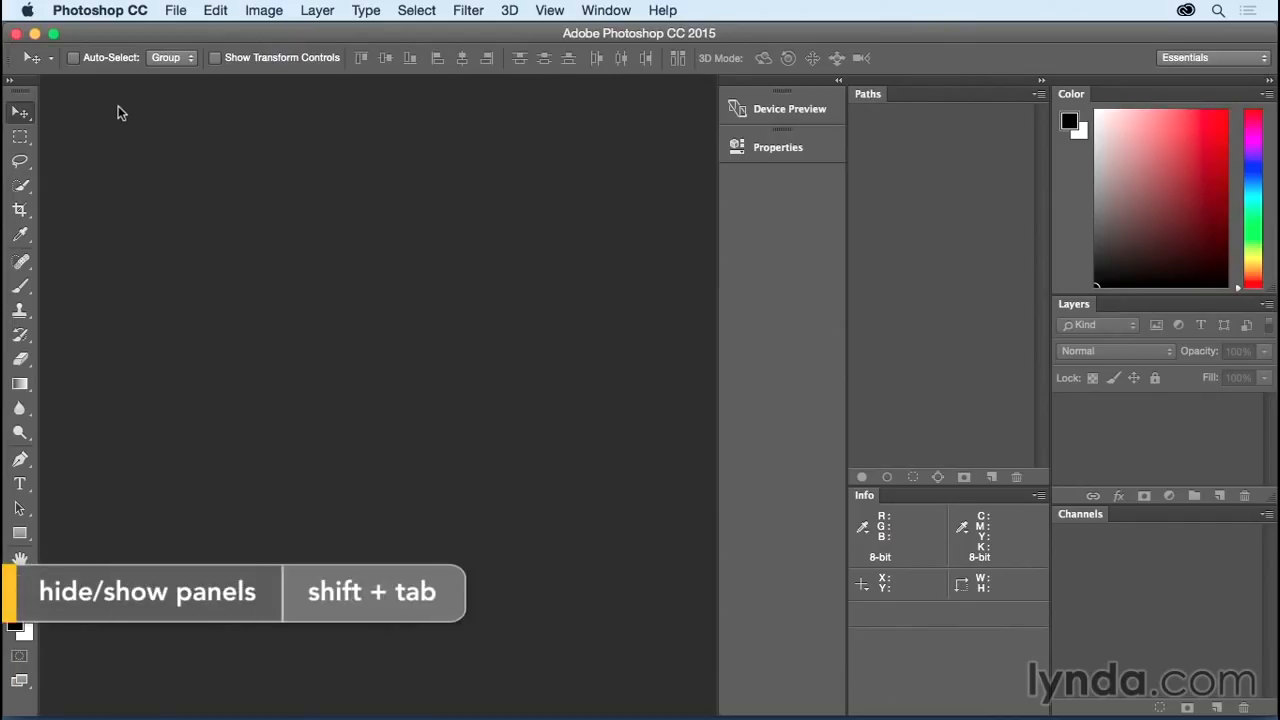
# Step: Hide and reshow the panels while keeping the Tools panel, and switch the Tools panel to two columns and back to one
pyautogui.hotkey('shift', 'Tab')
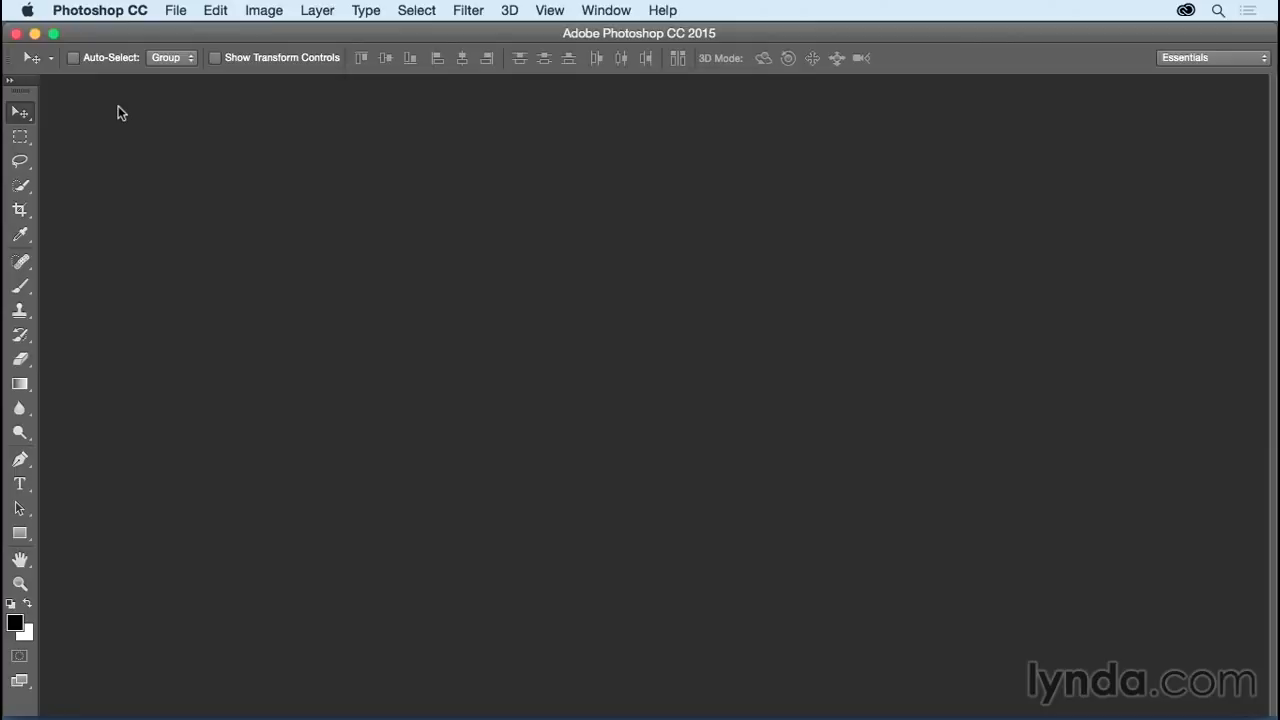
pyautogui.hotkey('shift', 'Tab')
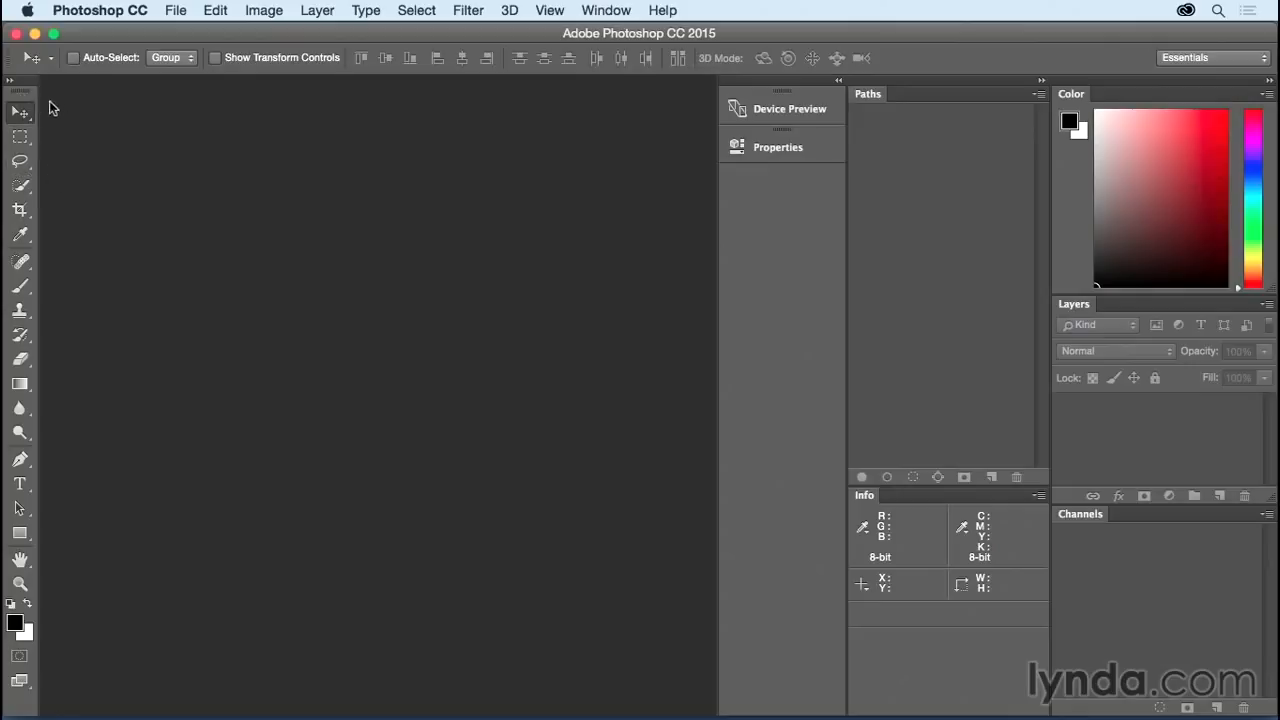
pyautogui.click(10, 80)
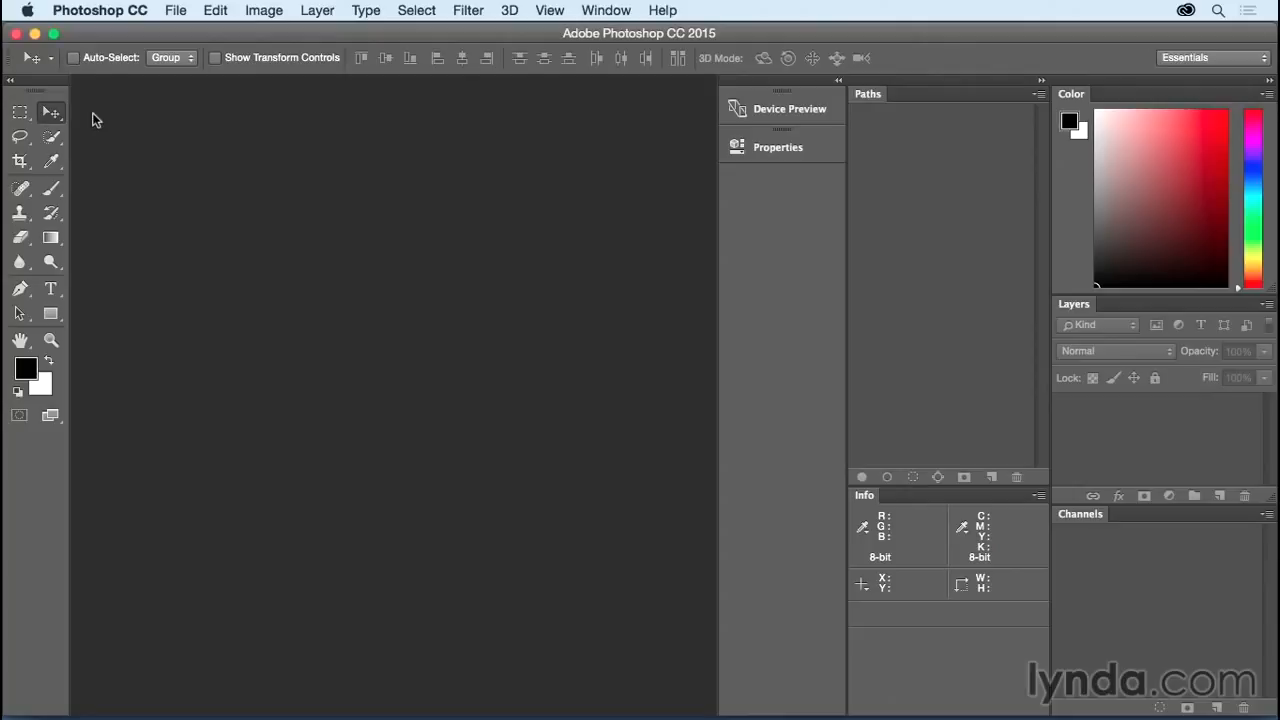
pyautogui.click(12, 81)
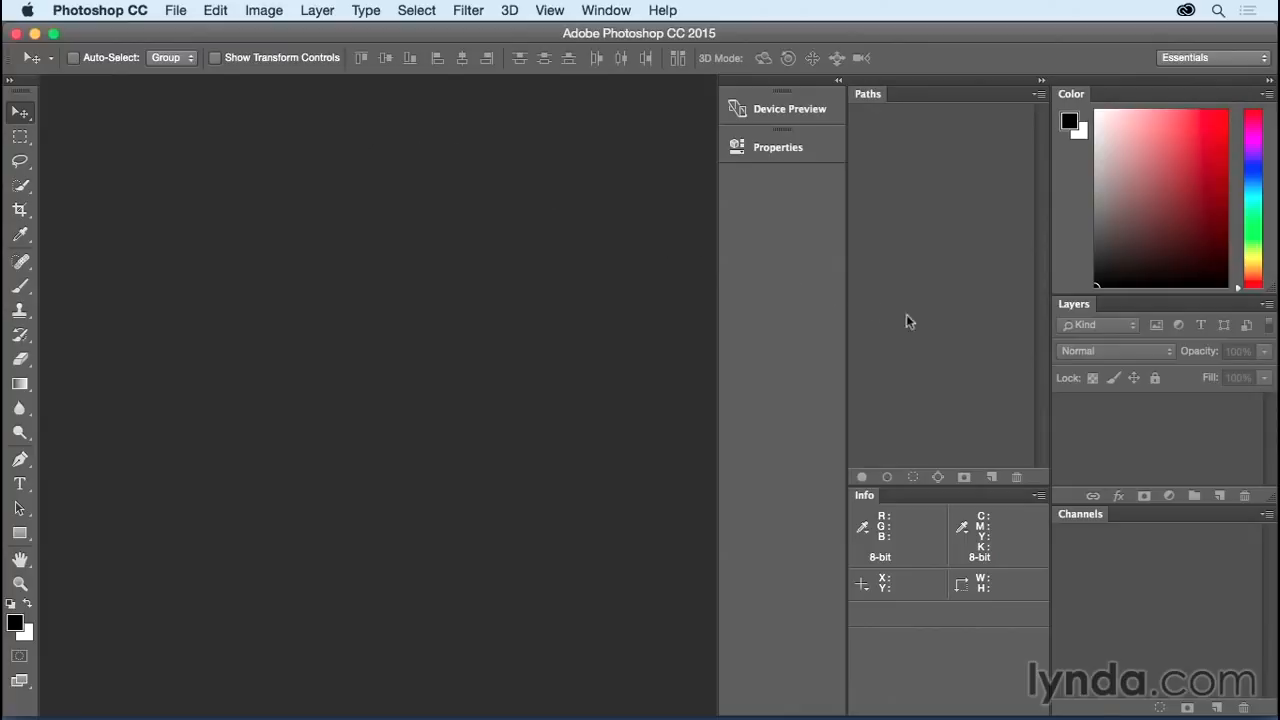
# Step: Examine the thumbnail size choices in the Layers Panel Options and close the dialog
pyautogui.click(1266, 305)
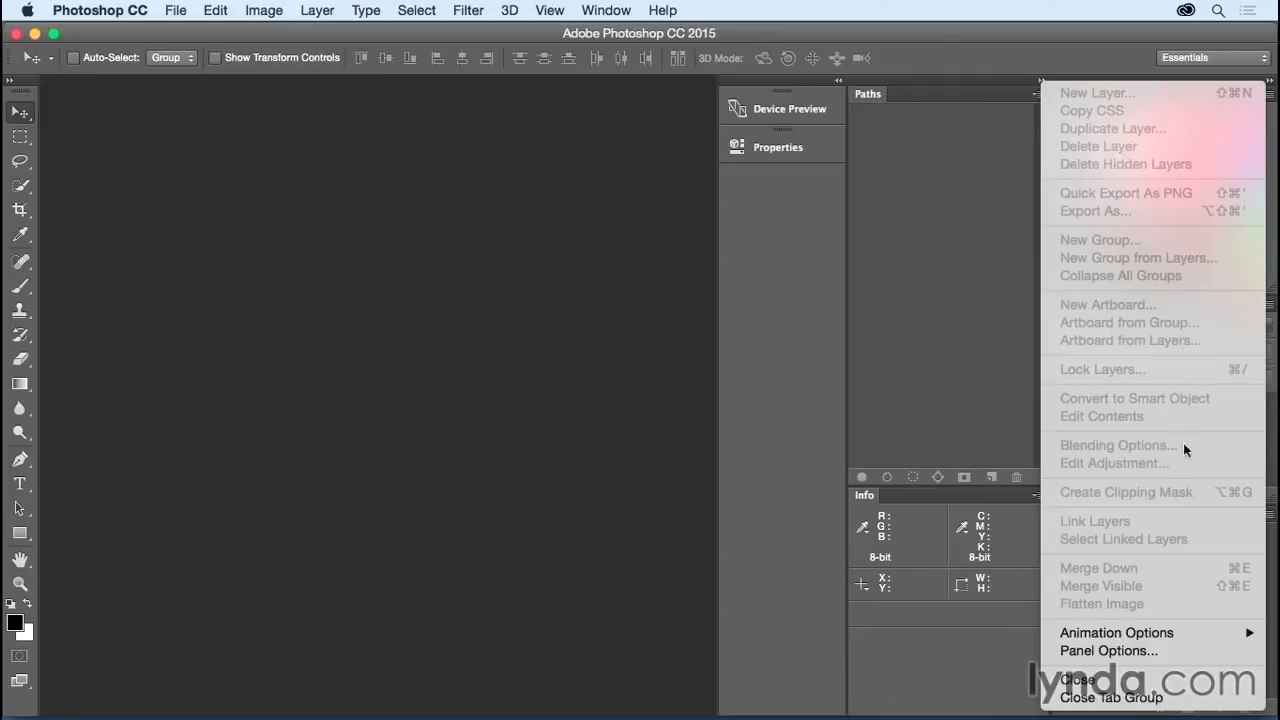
pyautogui.click(1182, 651)
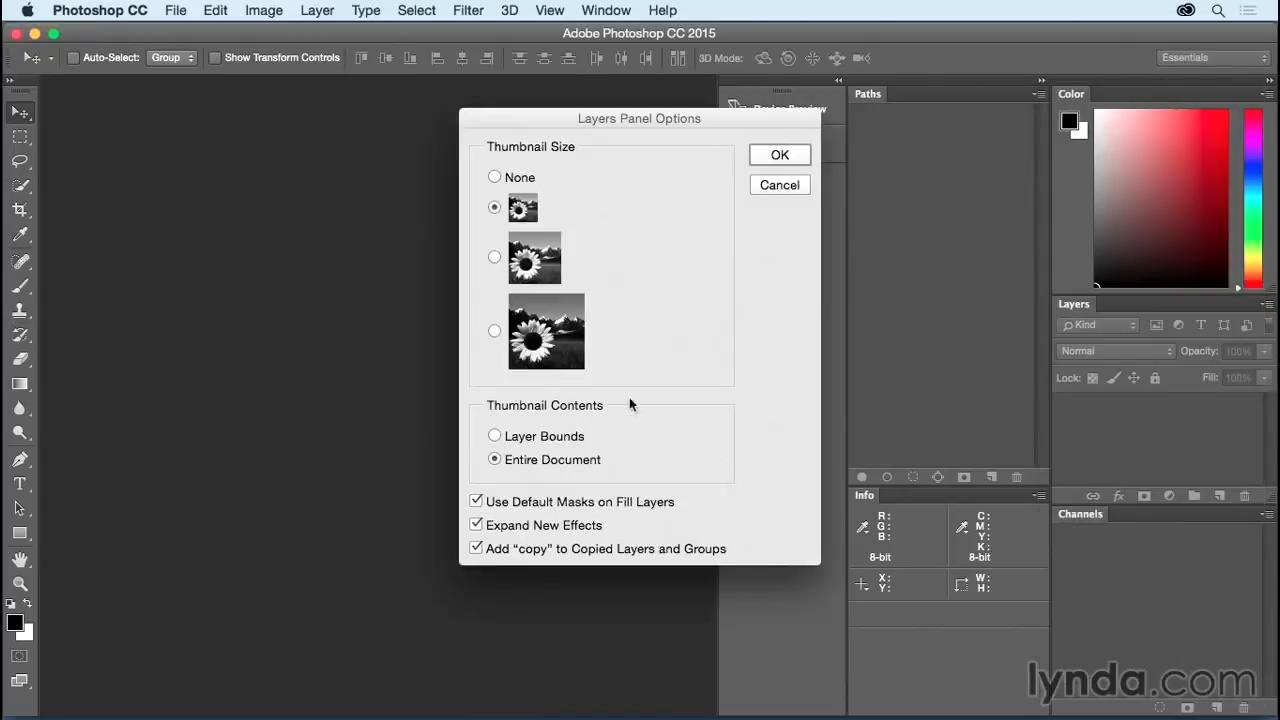
pyautogui.click(494, 259)
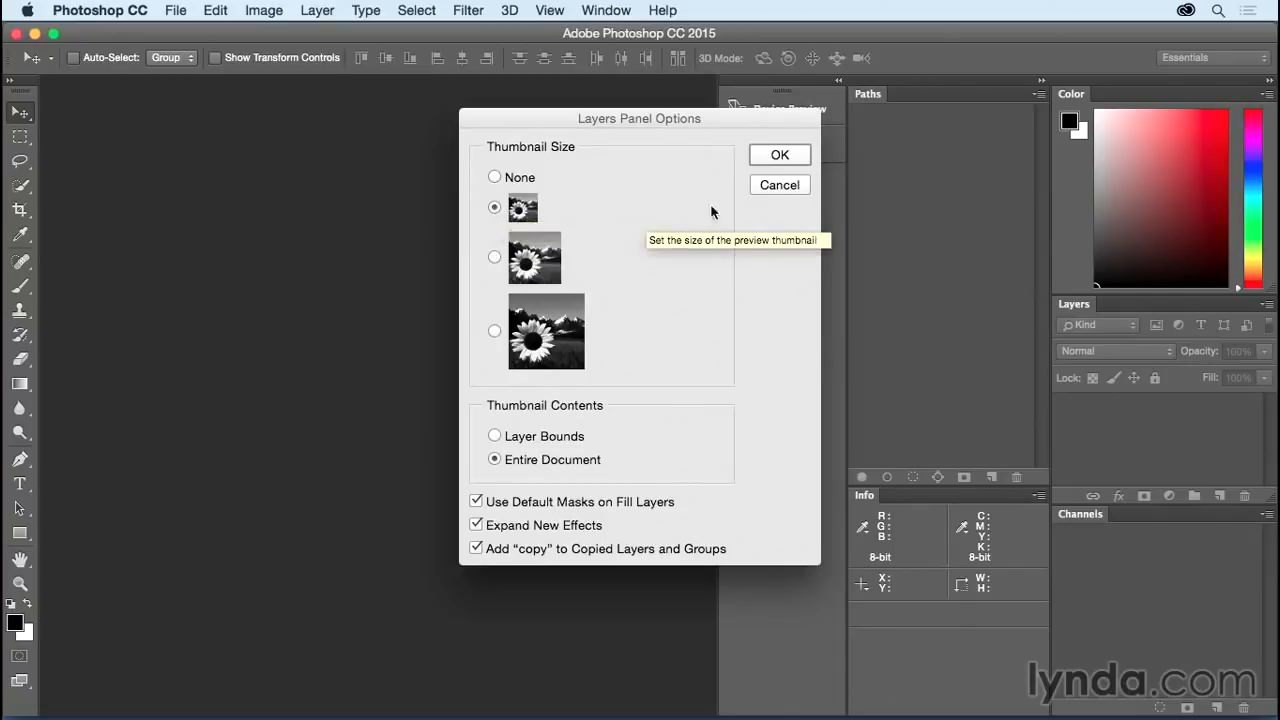
pyautogui.click(776, 156)
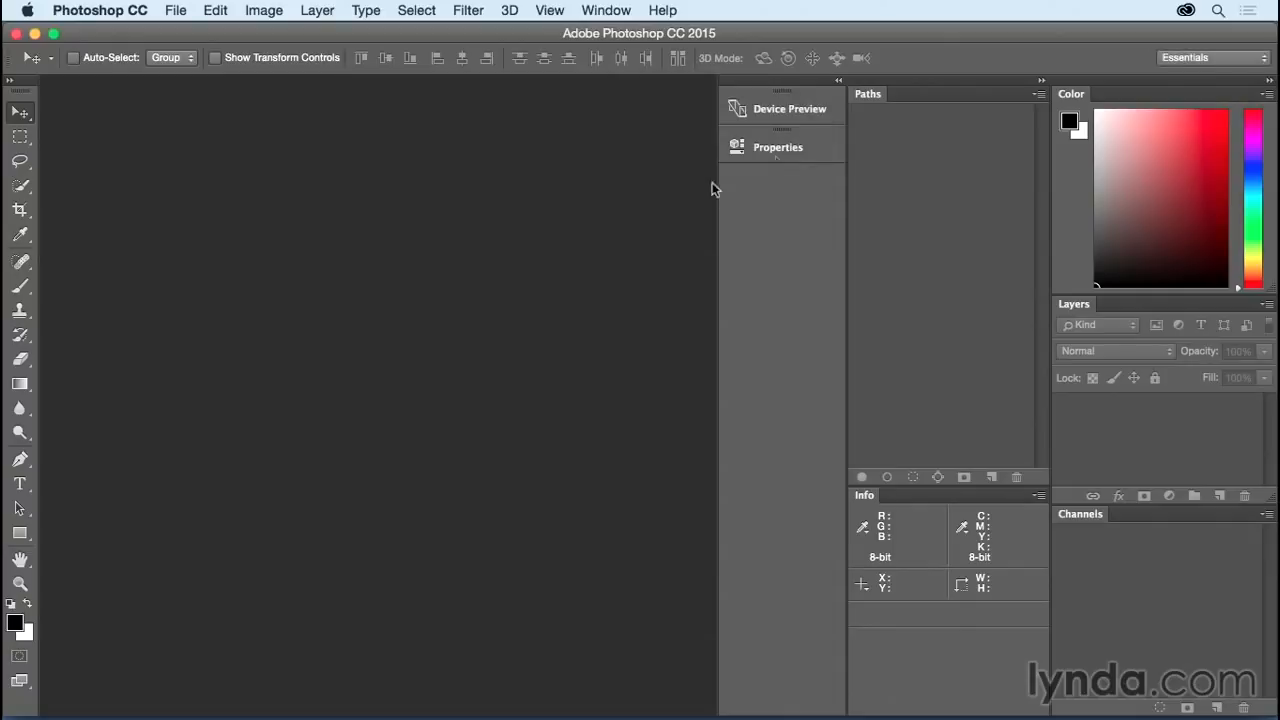
# Step: Reset the Essentials workspace to its default panel layout
pyautogui.click(1229, 58)
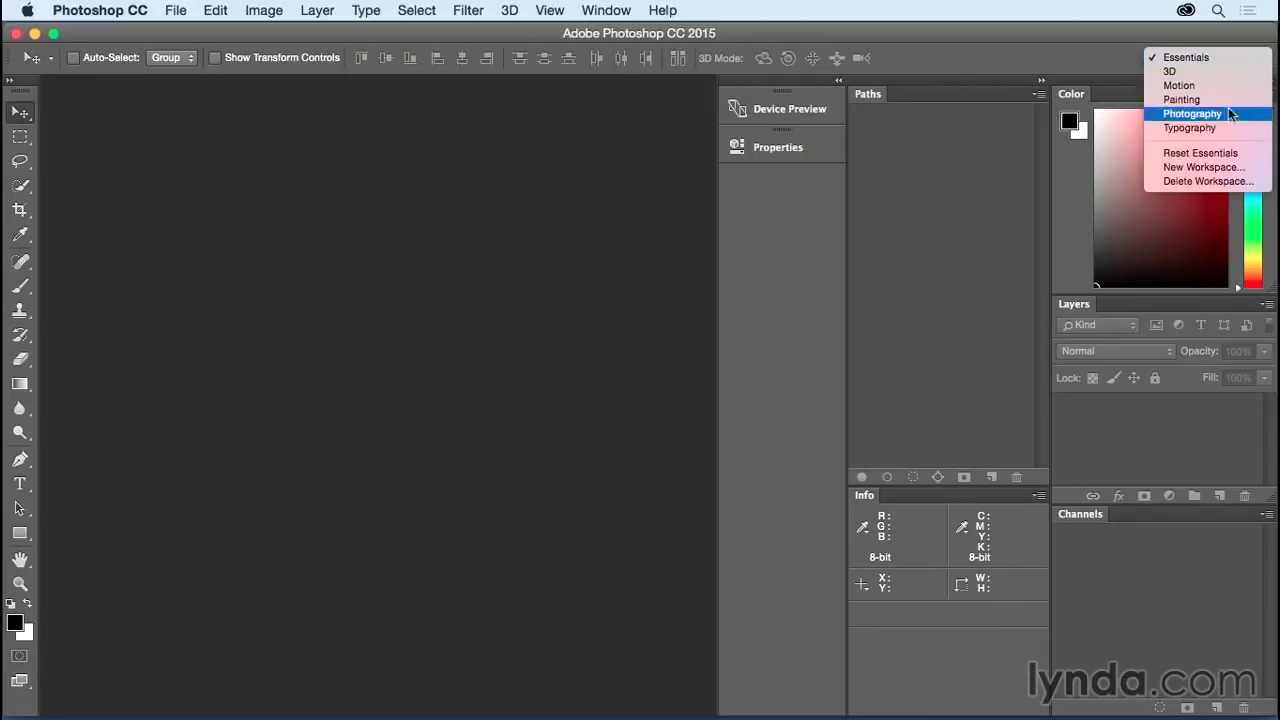
pyautogui.click(1238, 155)
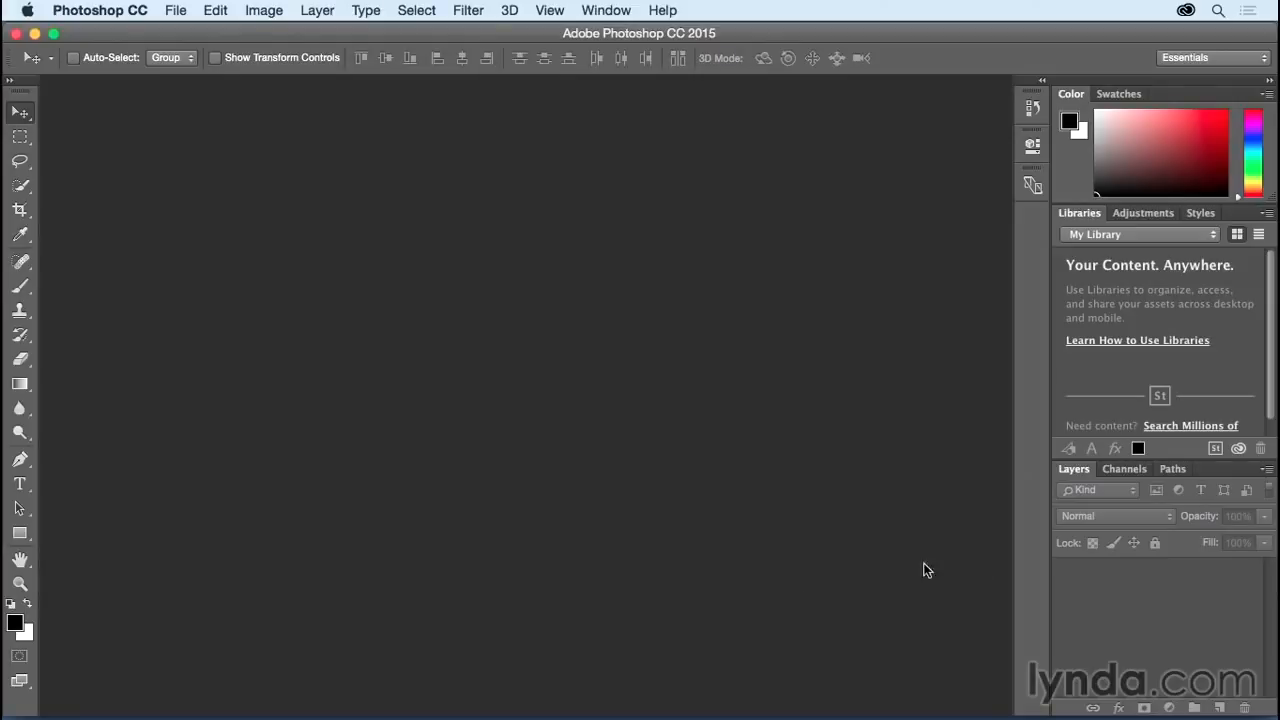
# Step: Try the Painting and Typography workspaces, and return to the Essentials workspace
pyautogui.click(1247, 60)
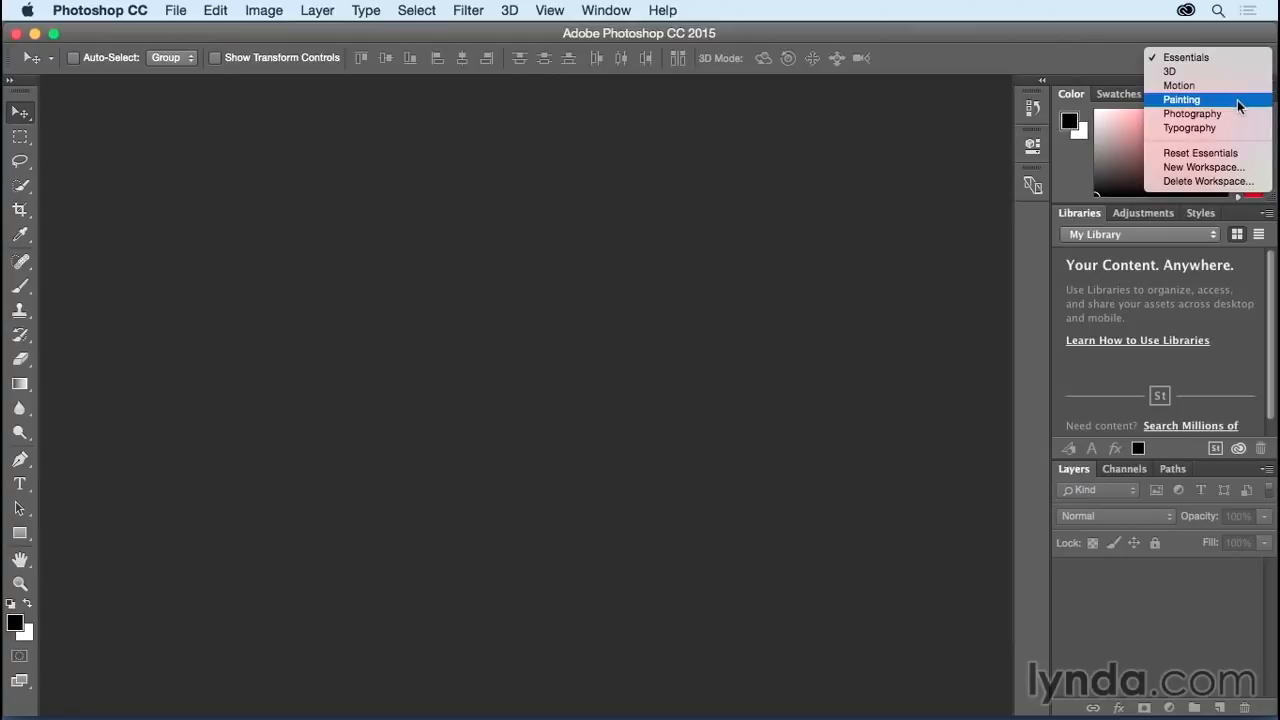
pyautogui.click(1238, 104)
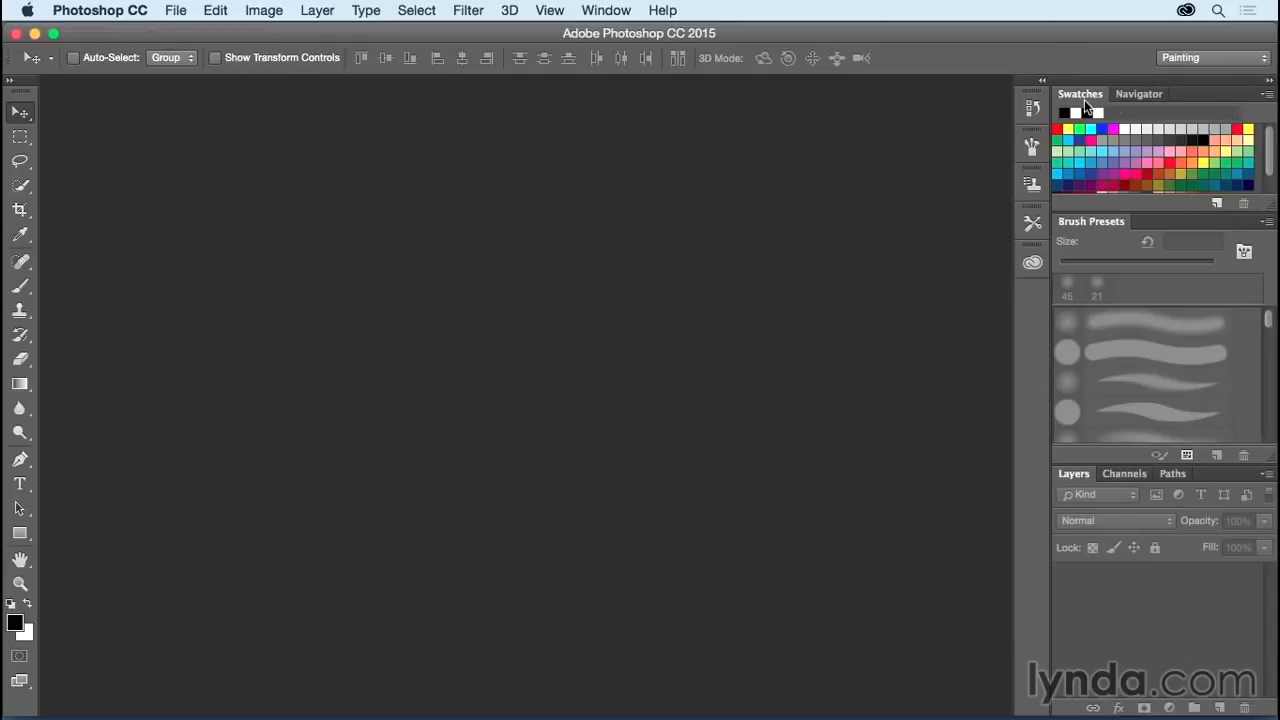
pyautogui.click(1212, 60)
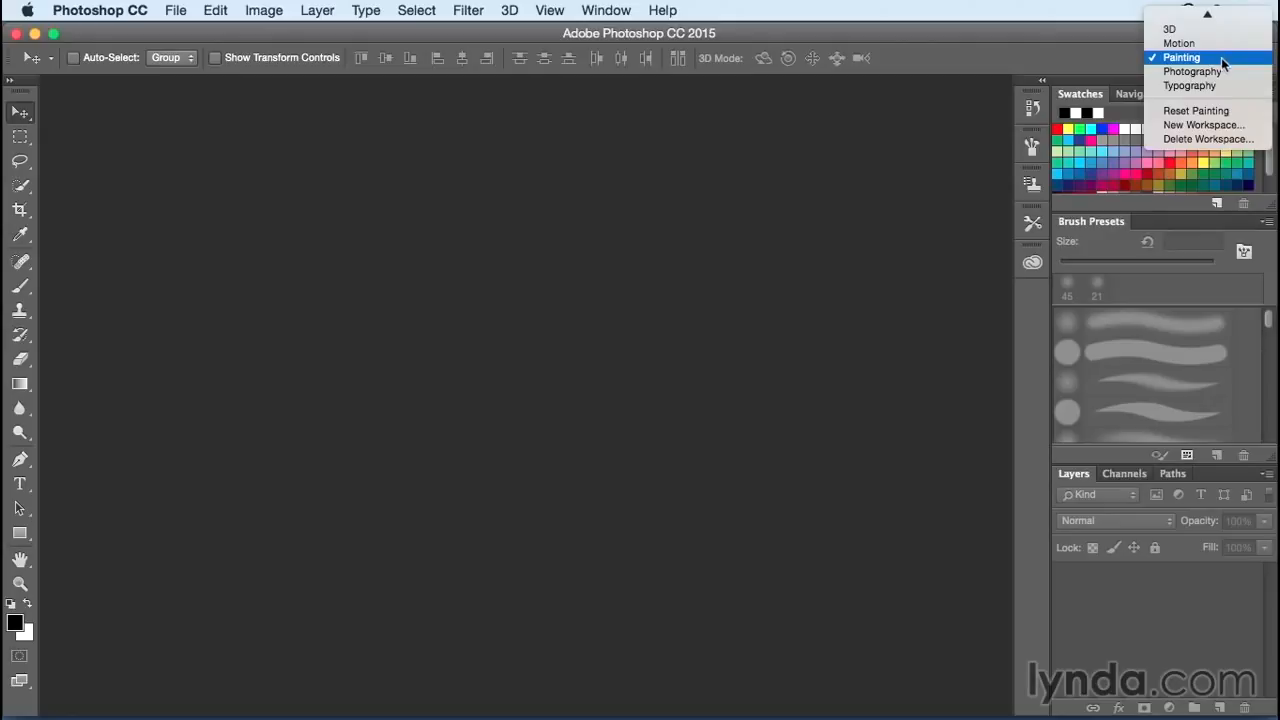
pyautogui.click(1225, 88)
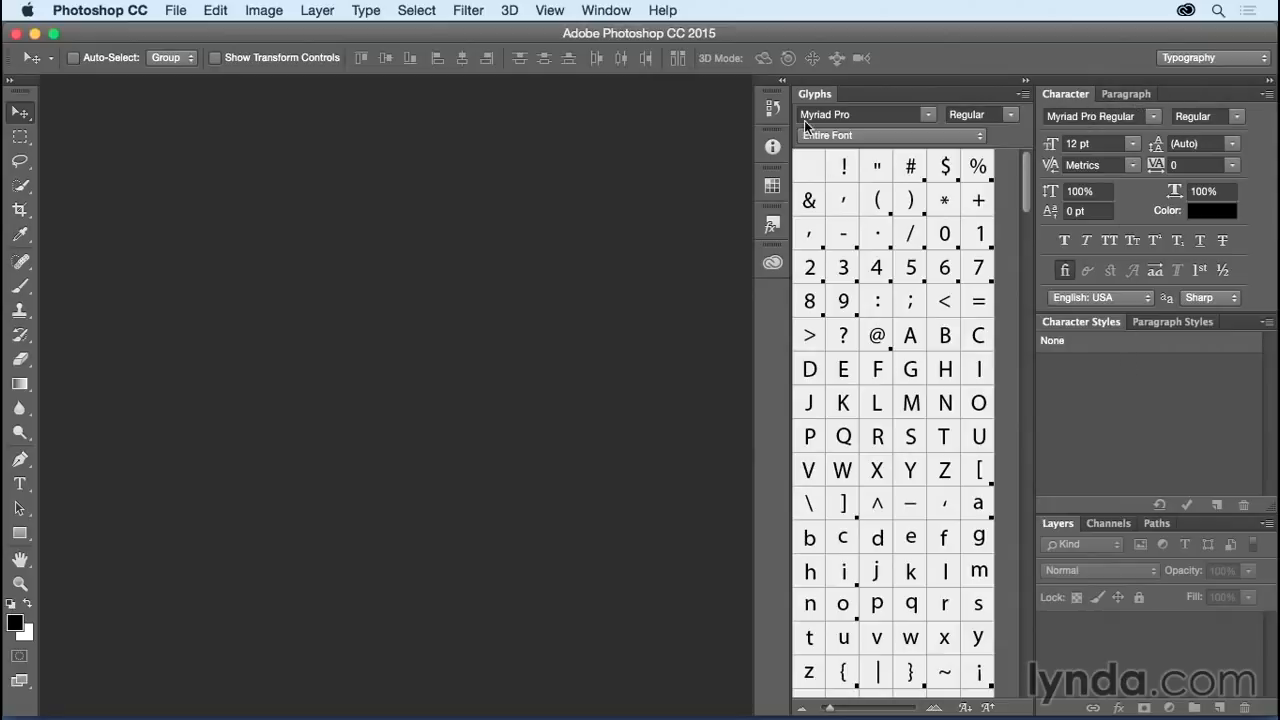
pyautogui.click(1212, 57)
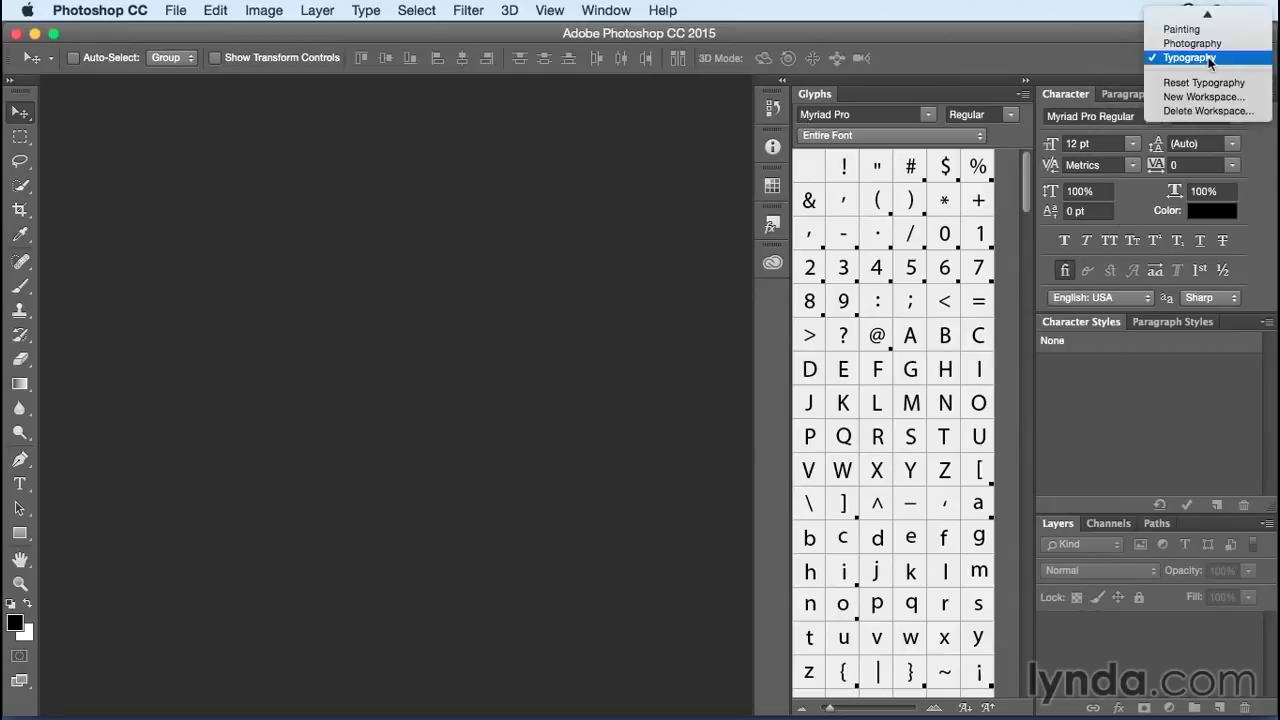
pyautogui.click(1200, 14)
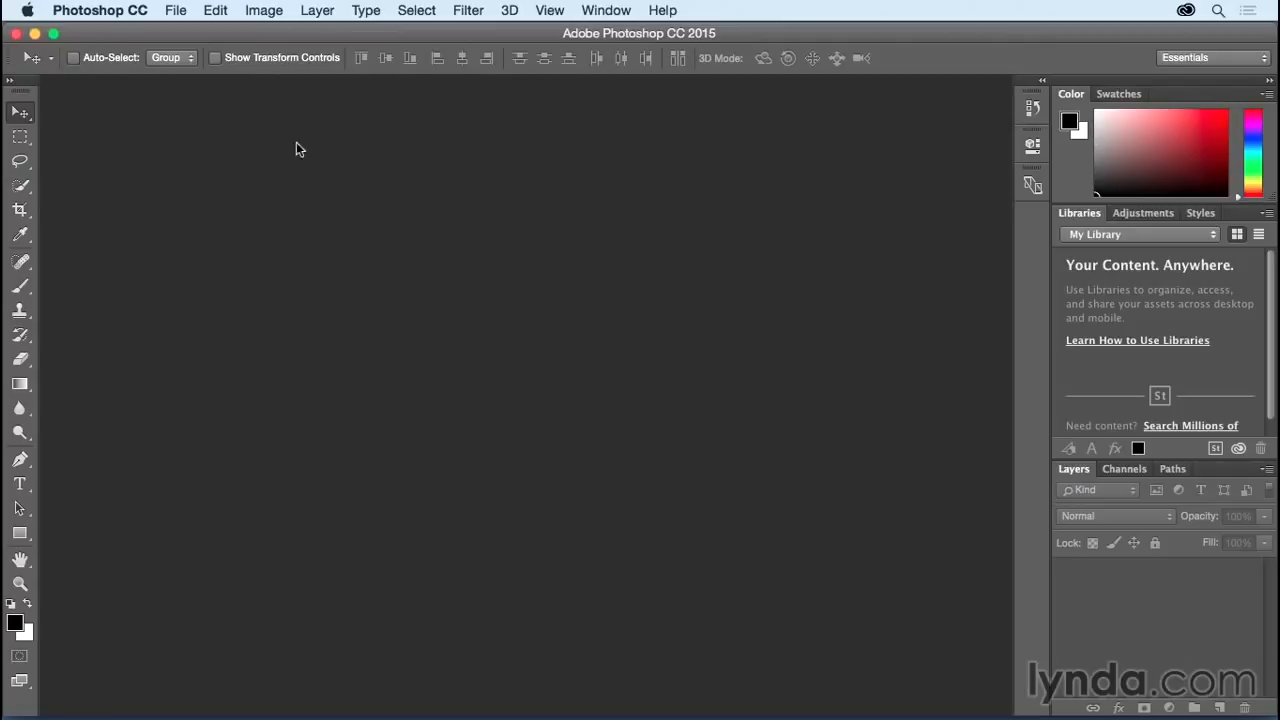
pyautogui.click(173, 11)
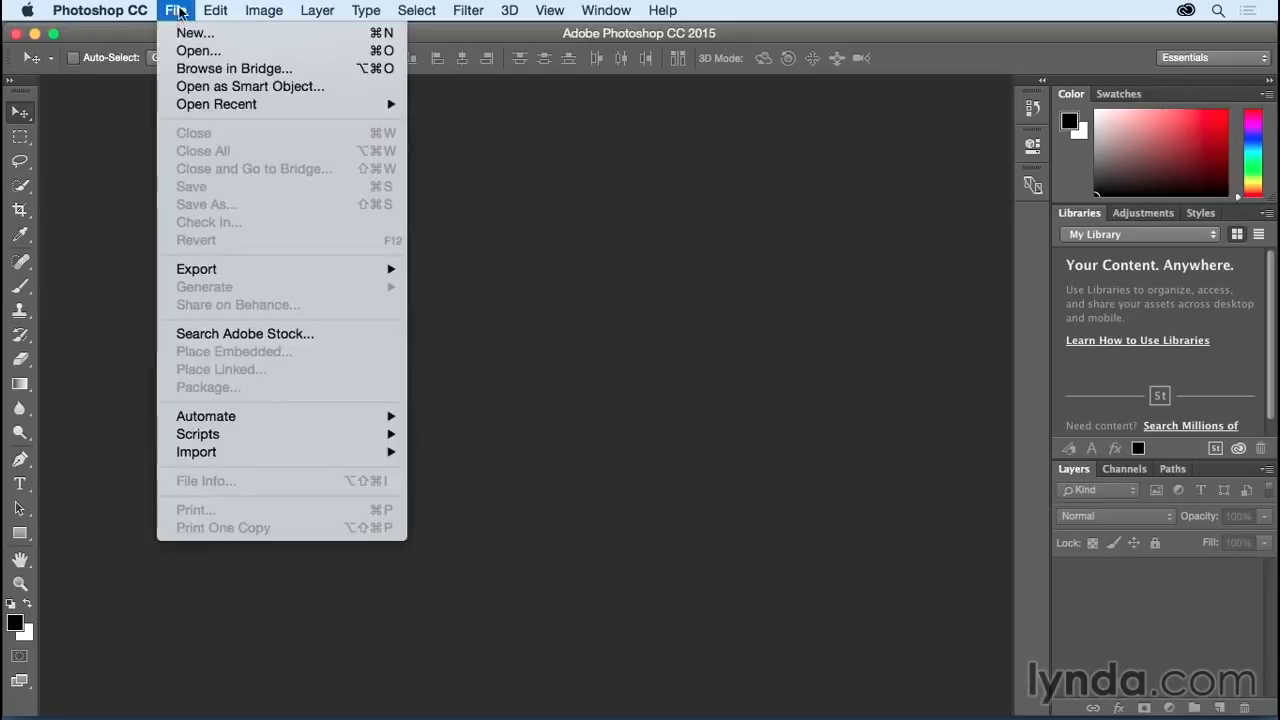
pyautogui.click(226, 12)
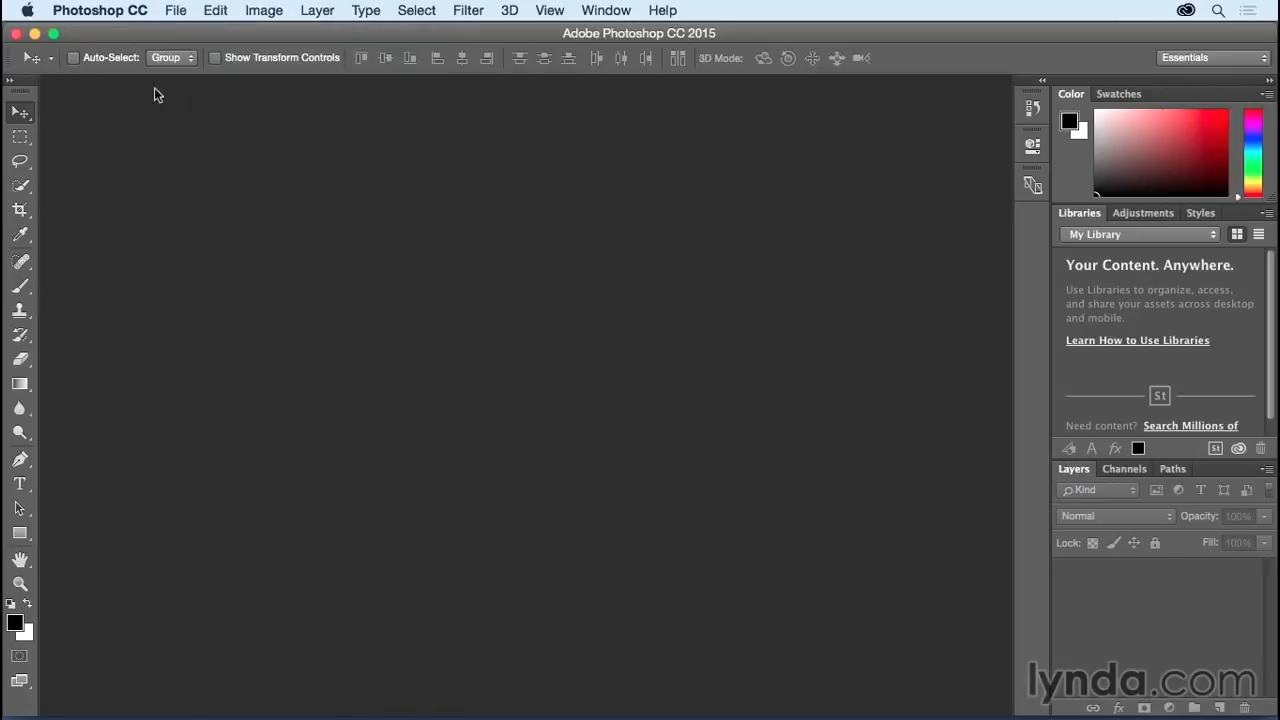
pyautogui.click(16, 260)
# Step: Dock the Layers panel as a new column beside the Tools panel, and move the History panel into its group
pyautogui.moveTo(1077, 474); pyautogui.dragTo(53, 333)
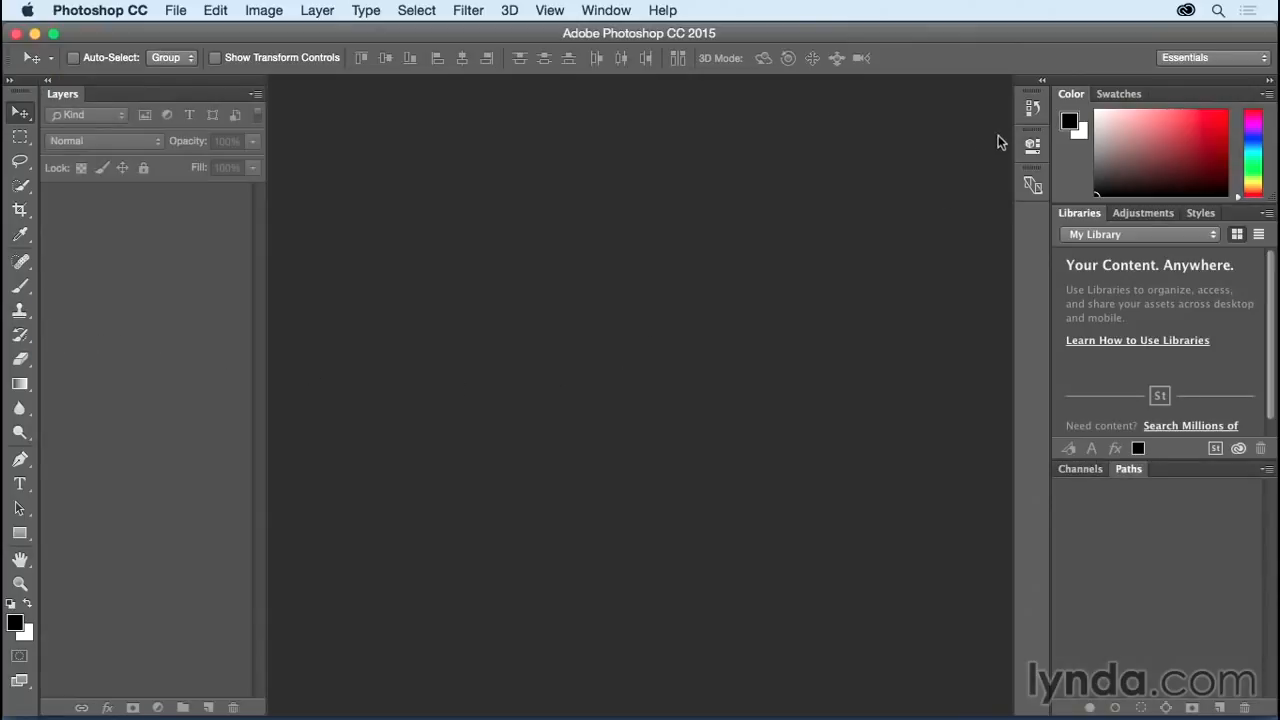
pyautogui.click(1033, 112)
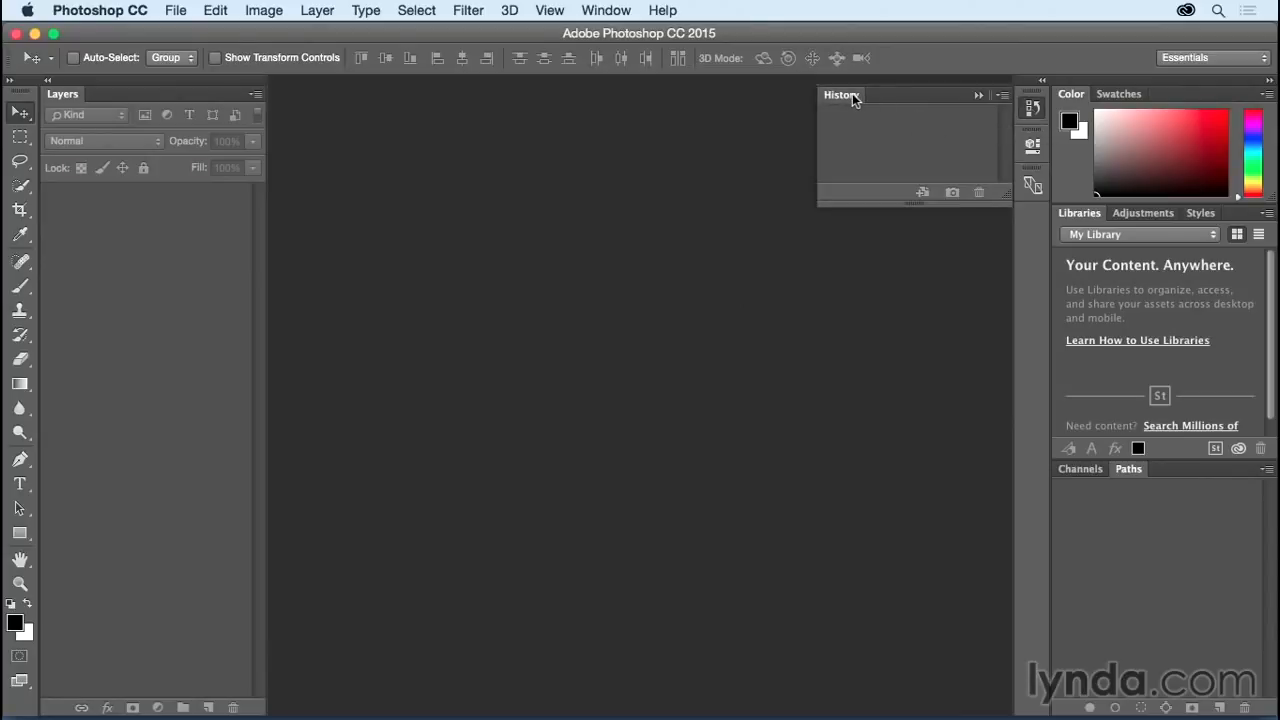
pyautogui.moveTo(853, 97); pyautogui.dragTo(195, 99)
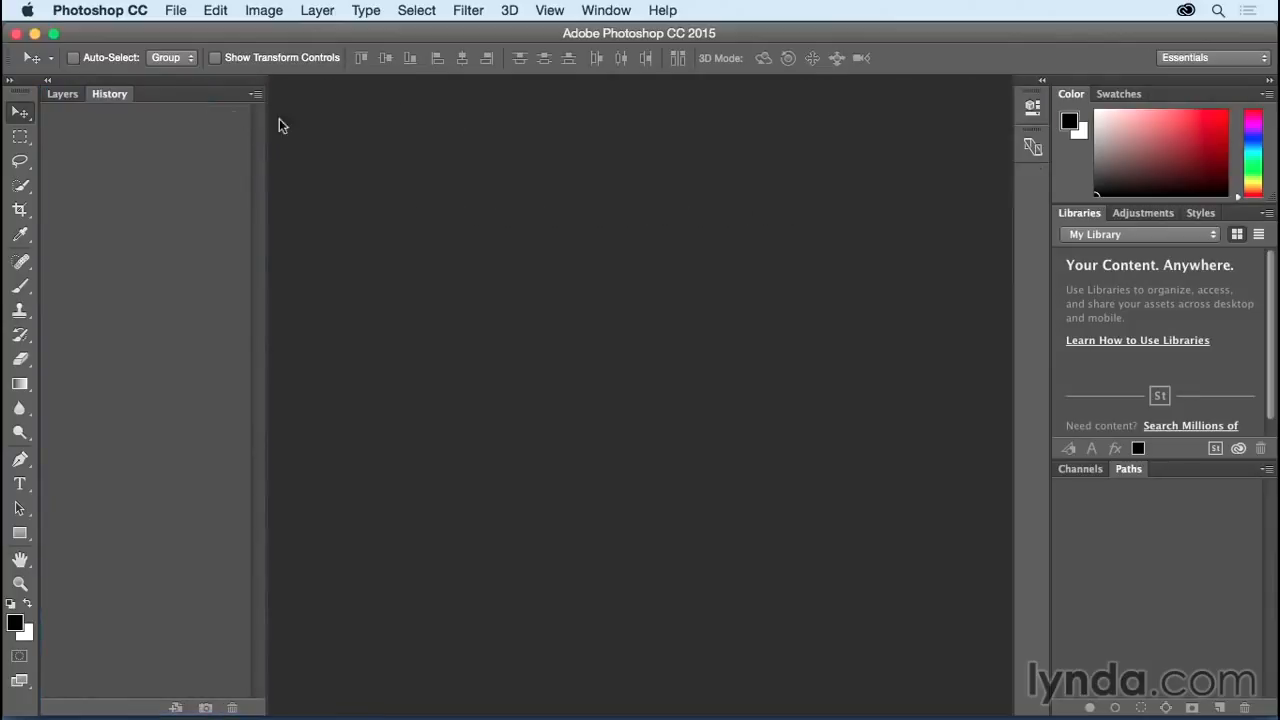
# Step: Dock the Properties panel below the Layers and History group, and group the Paths and Channels panels above it
pyautogui.click(1032, 106)
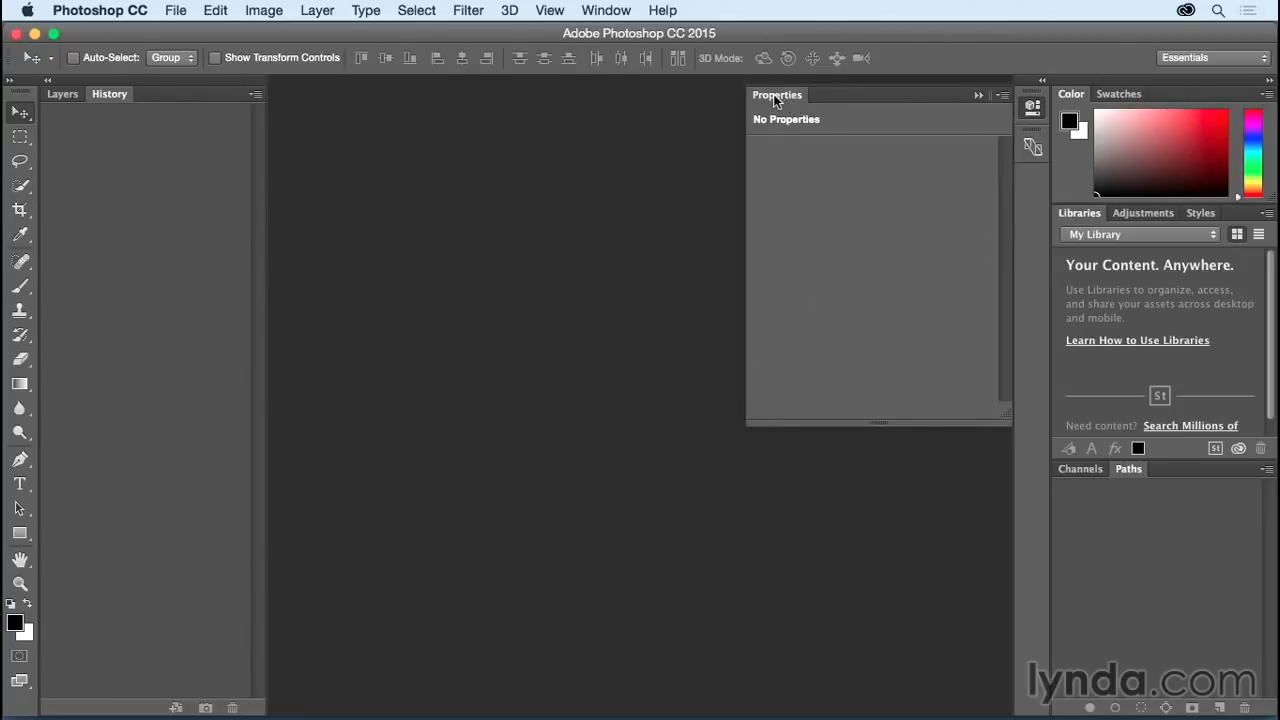
pyautogui.moveTo(760, 113); pyautogui.dragTo(80, 708)
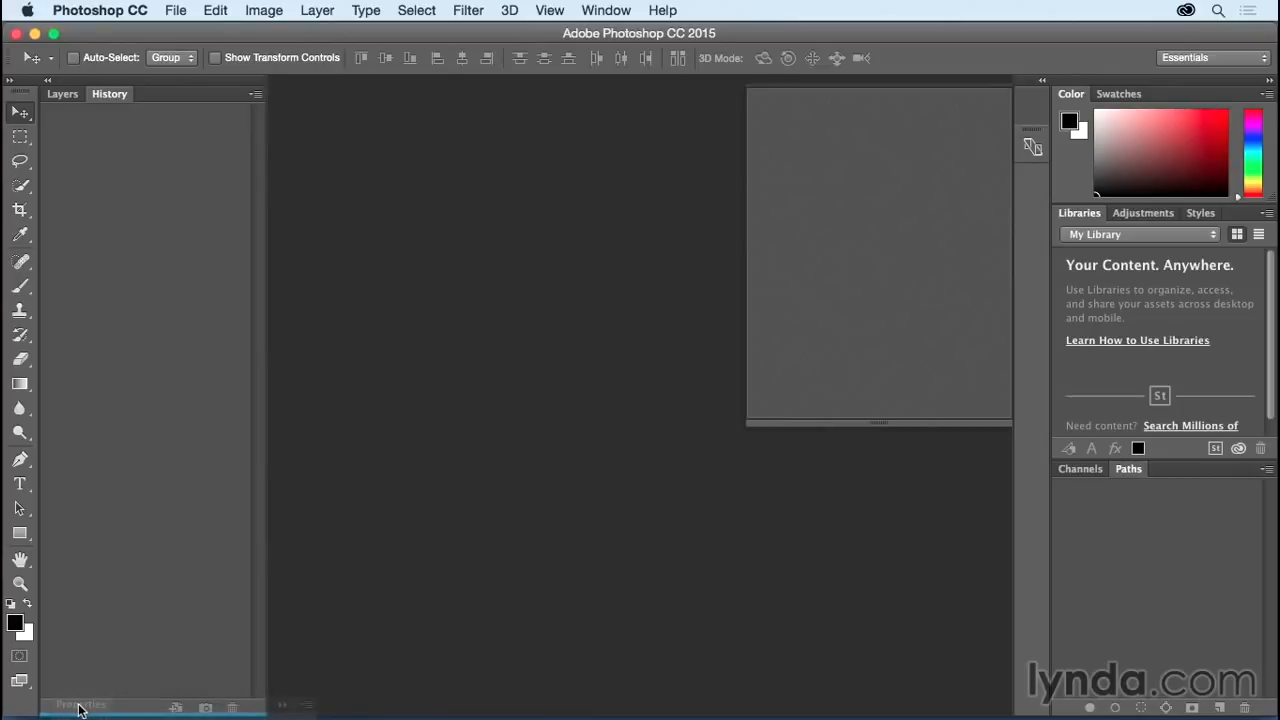
pyautogui.moveTo(80, 708); pyautogui.dragTo(79, 708)
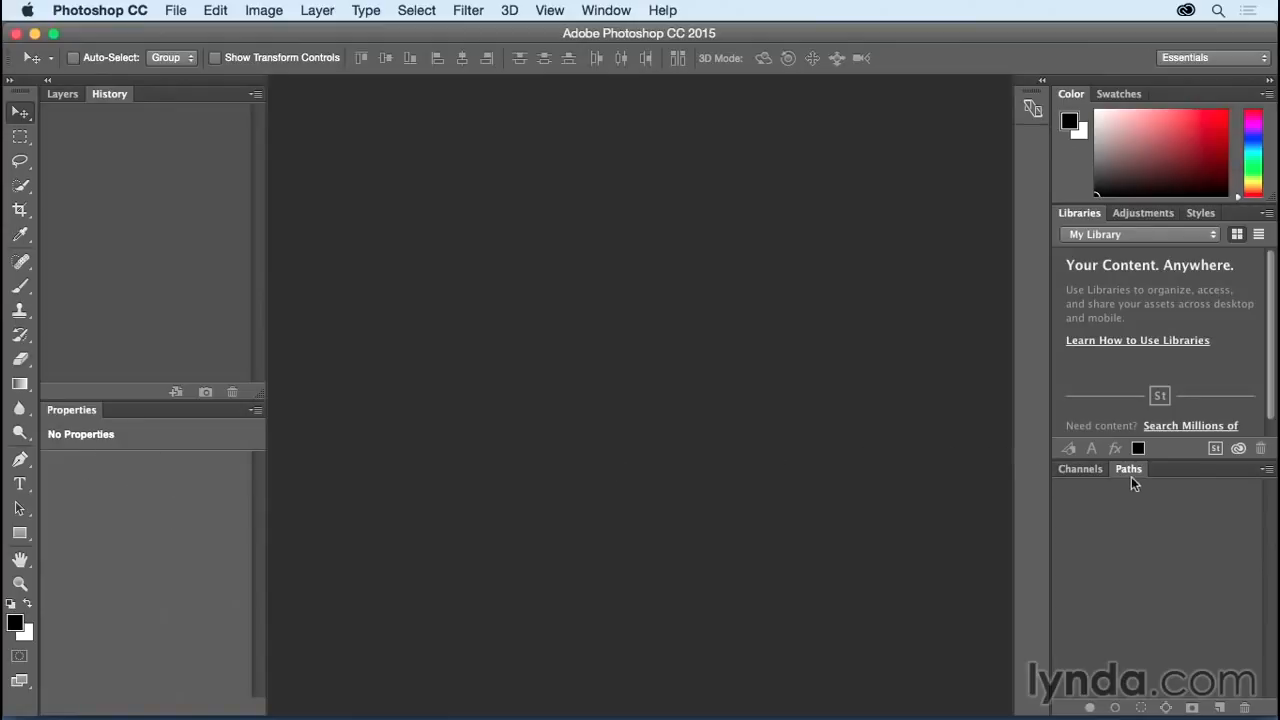
pyautogui.moveTo(1134, 476); pyautogui.dragTo(116, 84)
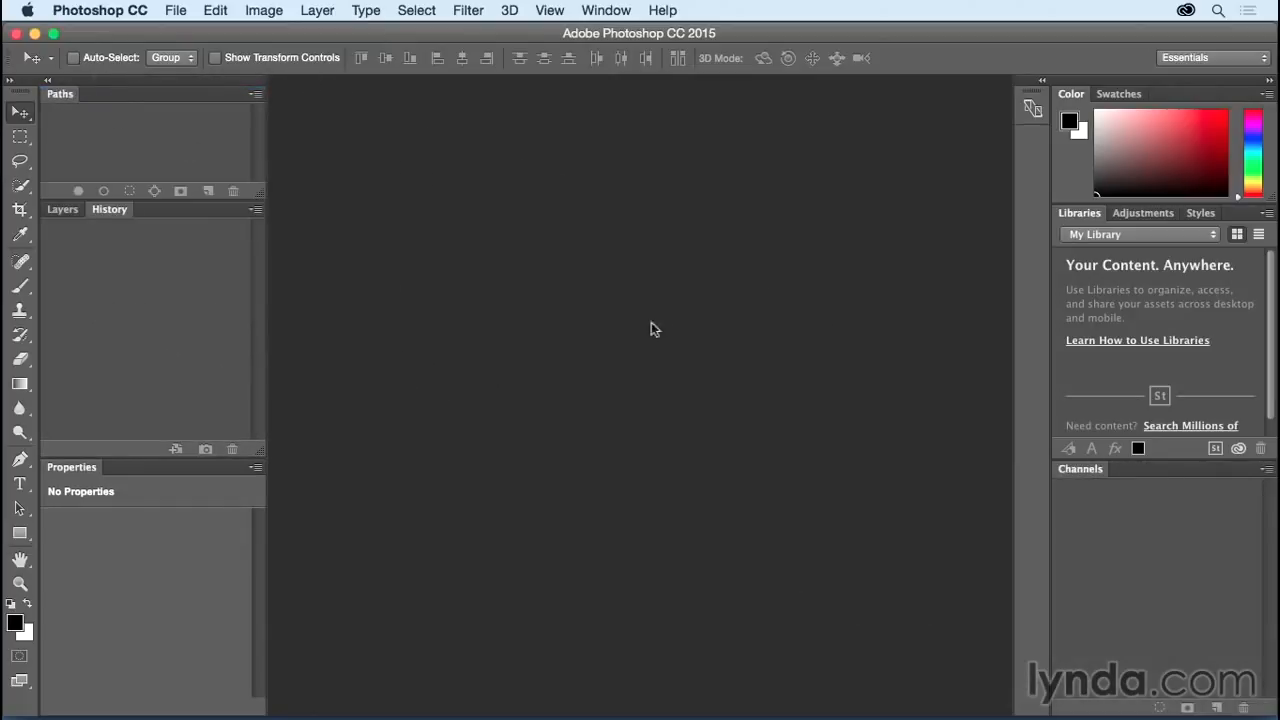
pyautogui.moveTo(1049, 464); pyautogui.dragTo(60, 100)
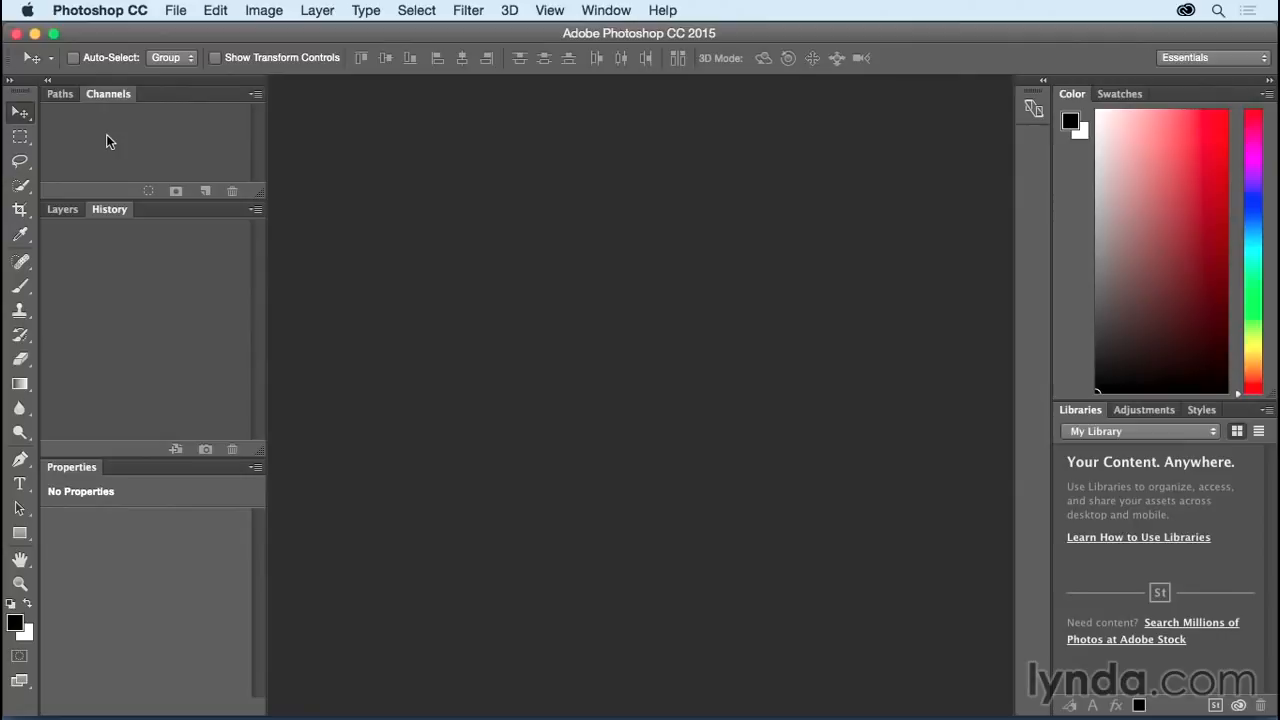
# Step: Close the Color and Swatches group, the Libraries, Adjustments and Styles group, and the remaining collapsed panel group
pyautogui.rightClick(1167, 95)
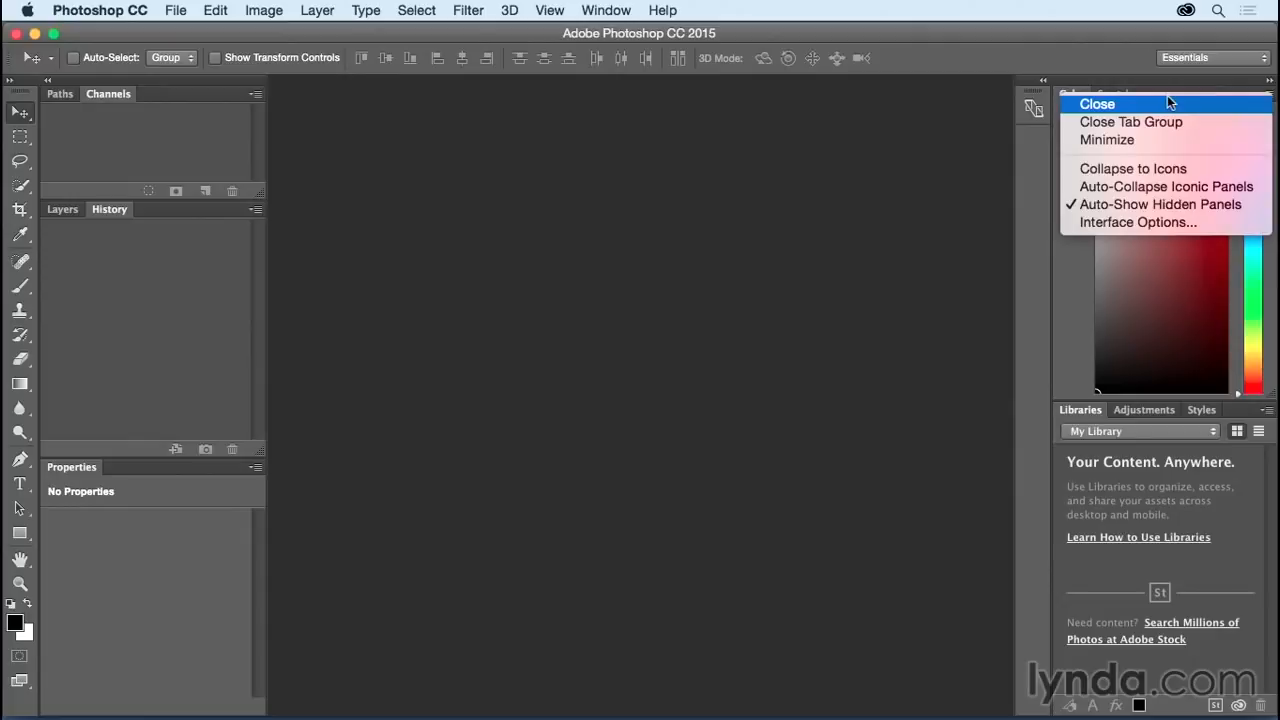
pyautogui.click(1165, 121)
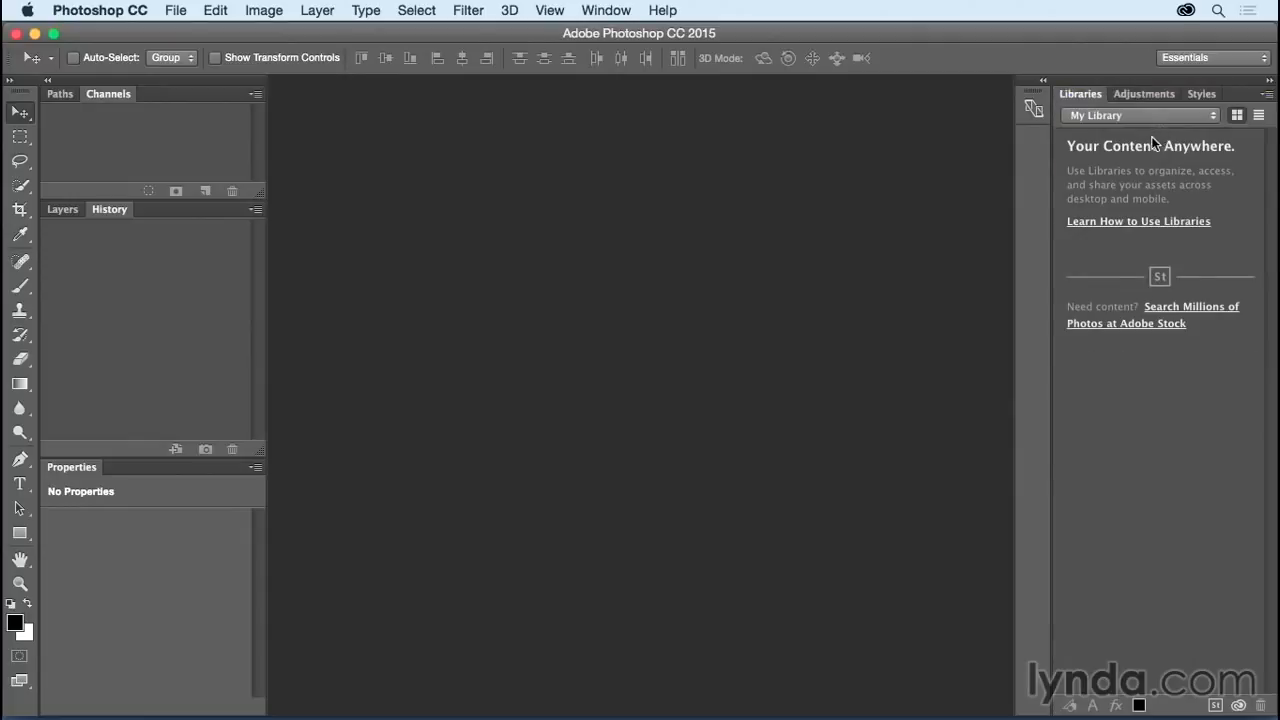
pyautogui.rightClick(1155, 94)
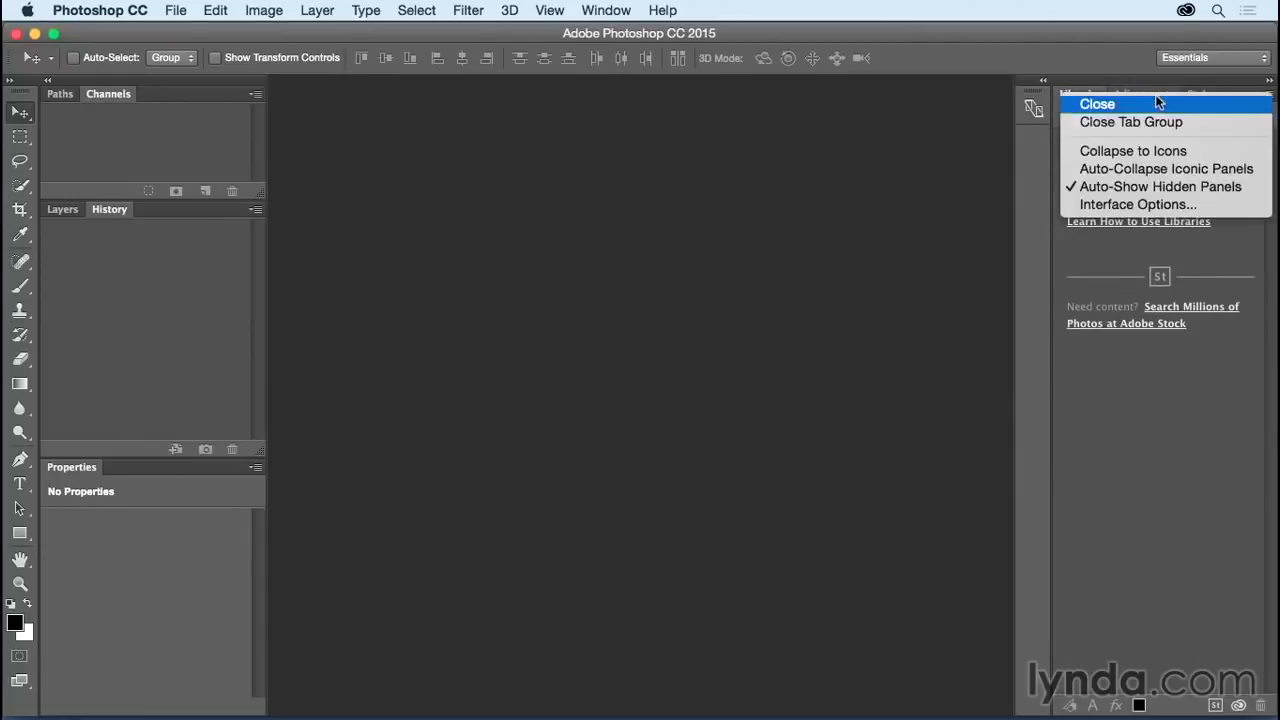
pyautogui.click(1143, 120)
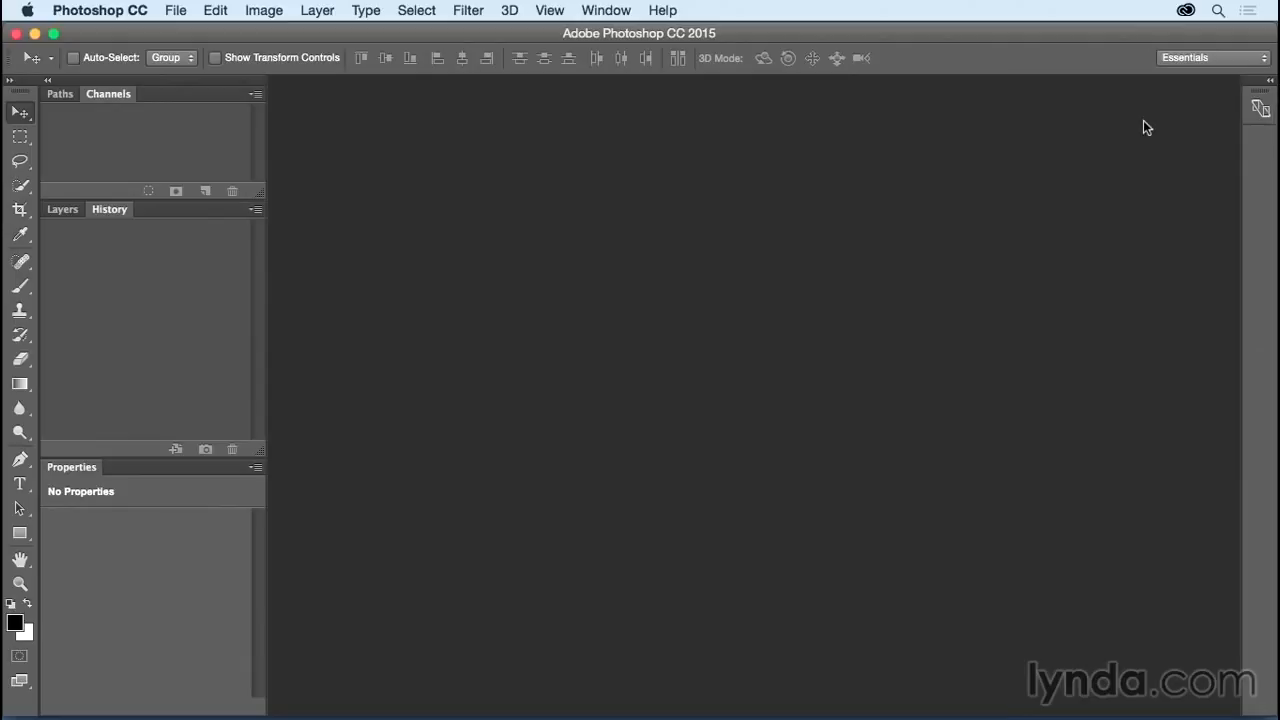
pyautogui.rightClick(1263, 112)
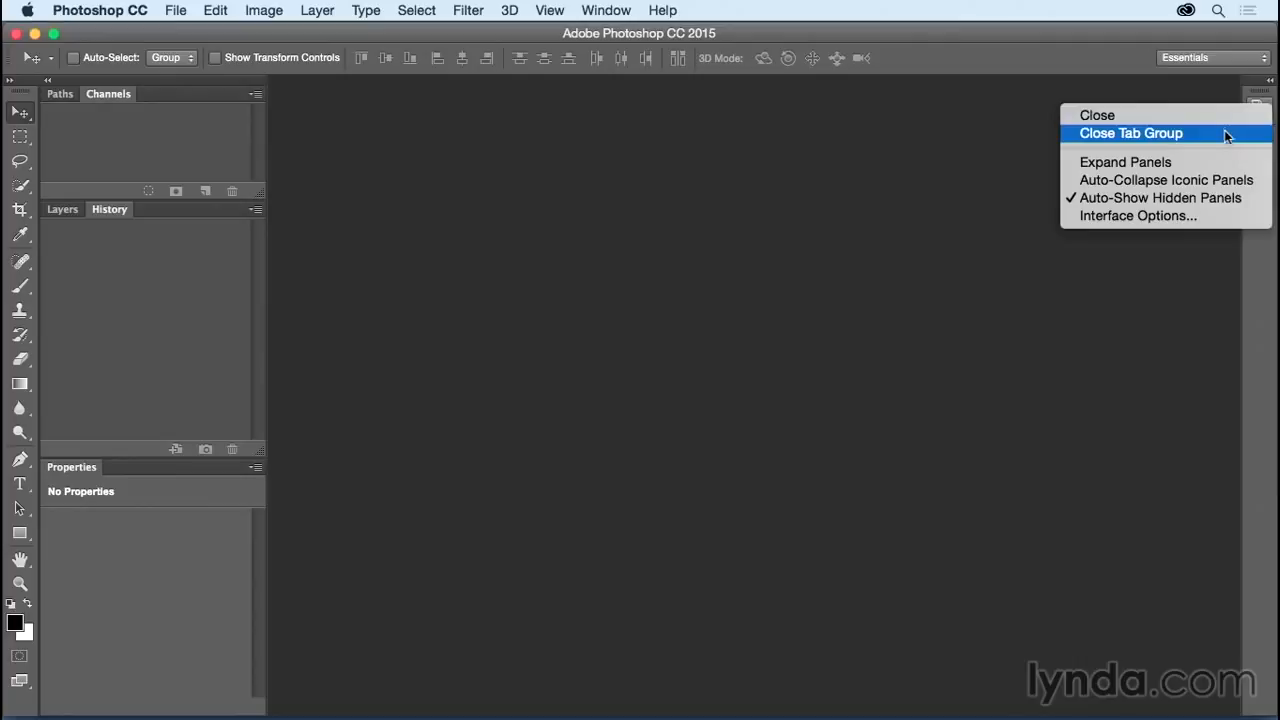
pyautogui.click(1228, 134)
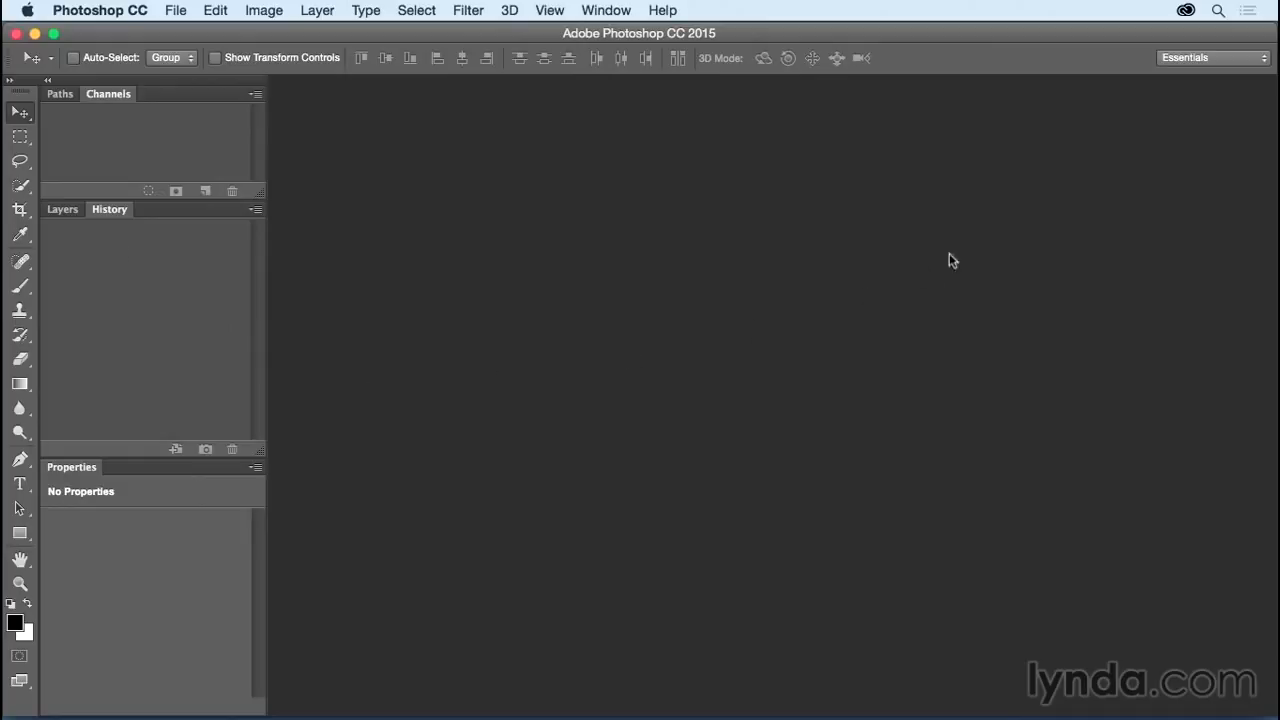
# Step: Save the current panel layout as a new custom workspace named with the owner's username, without capturing keyboard shortcuts or menus
pyautogui.click(1229, 64)
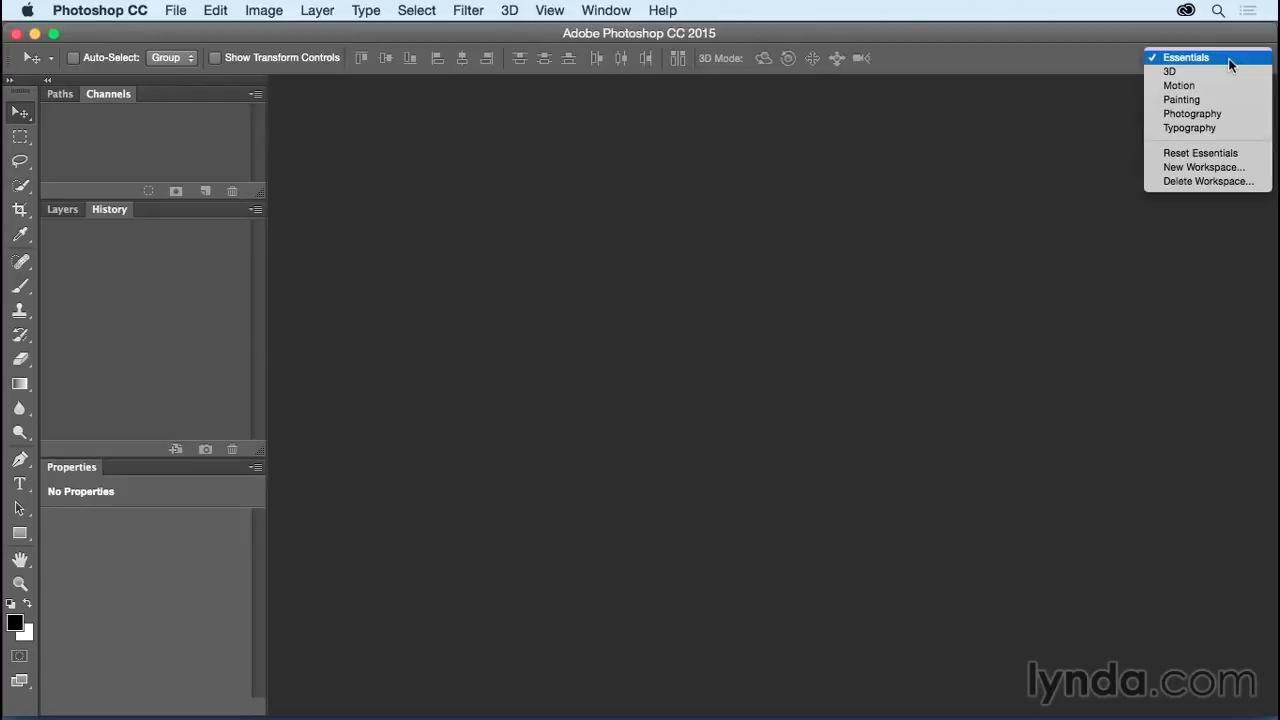
pyautogui.click(1227, 173)
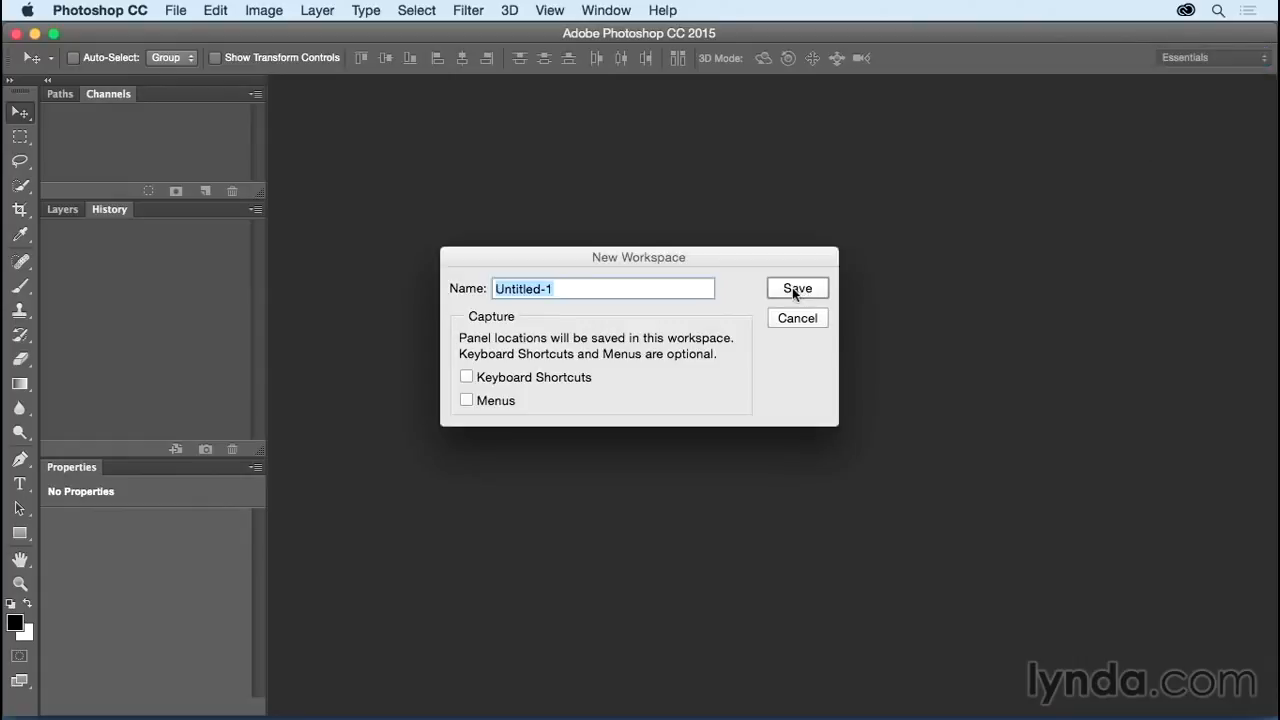
pyautogui.write('jkost')
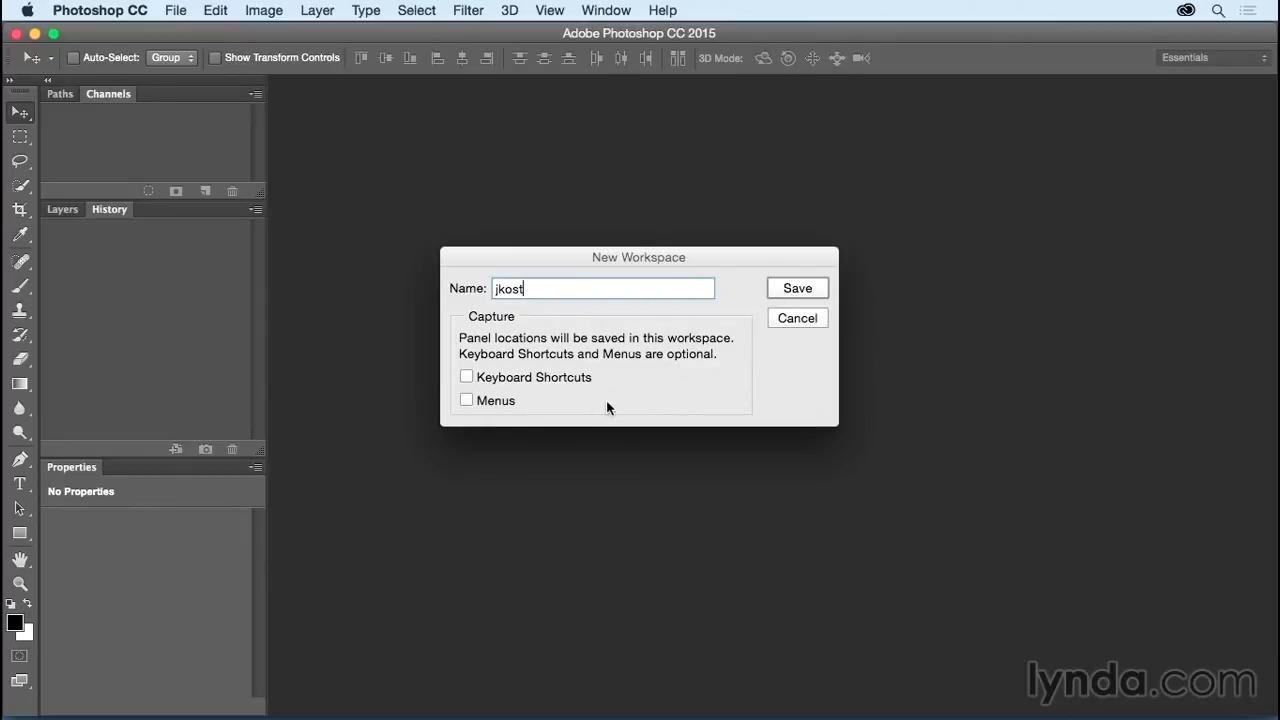
pyautogui.click(795, 289)
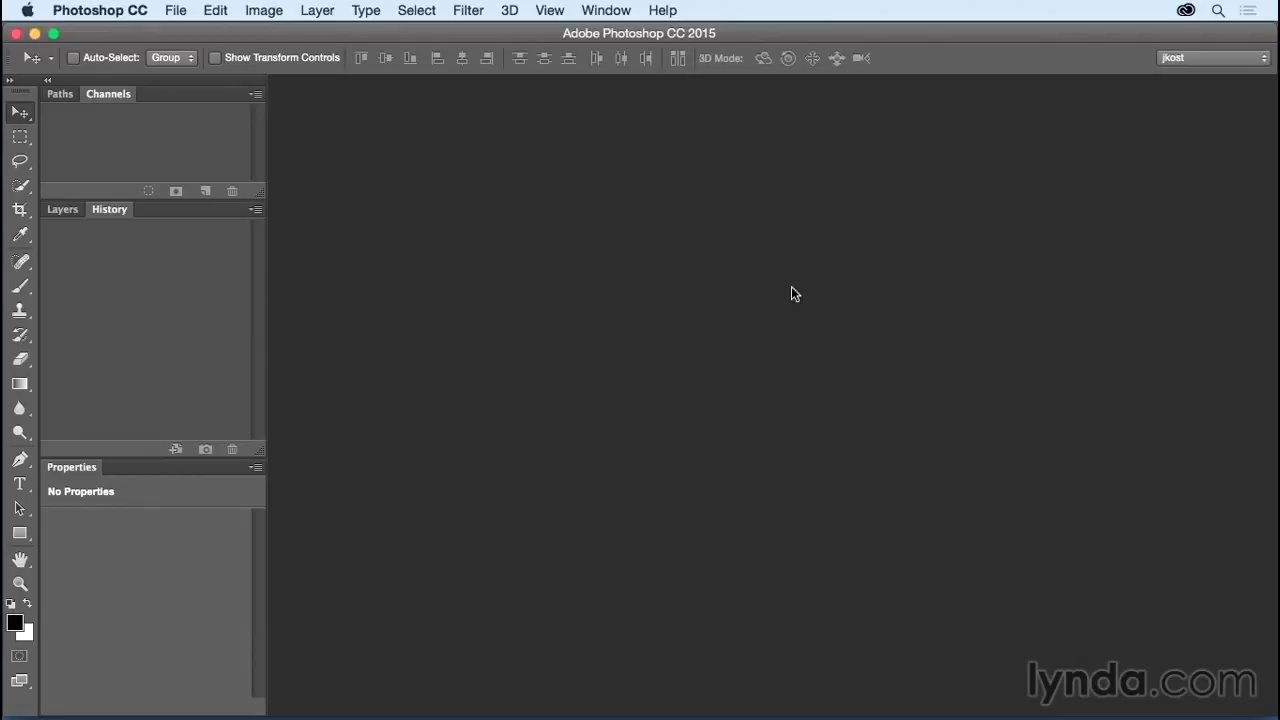
pyautogui.click(1238, 63)
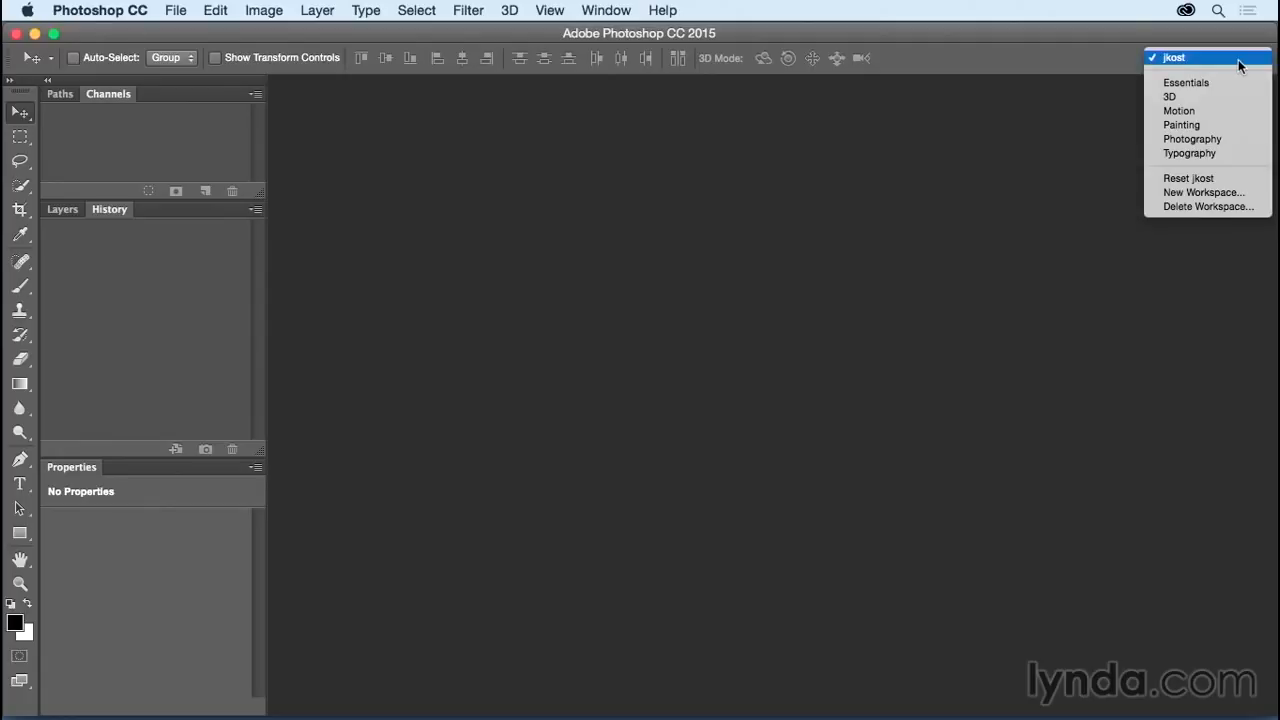
pyautogui.click(1239, 61)
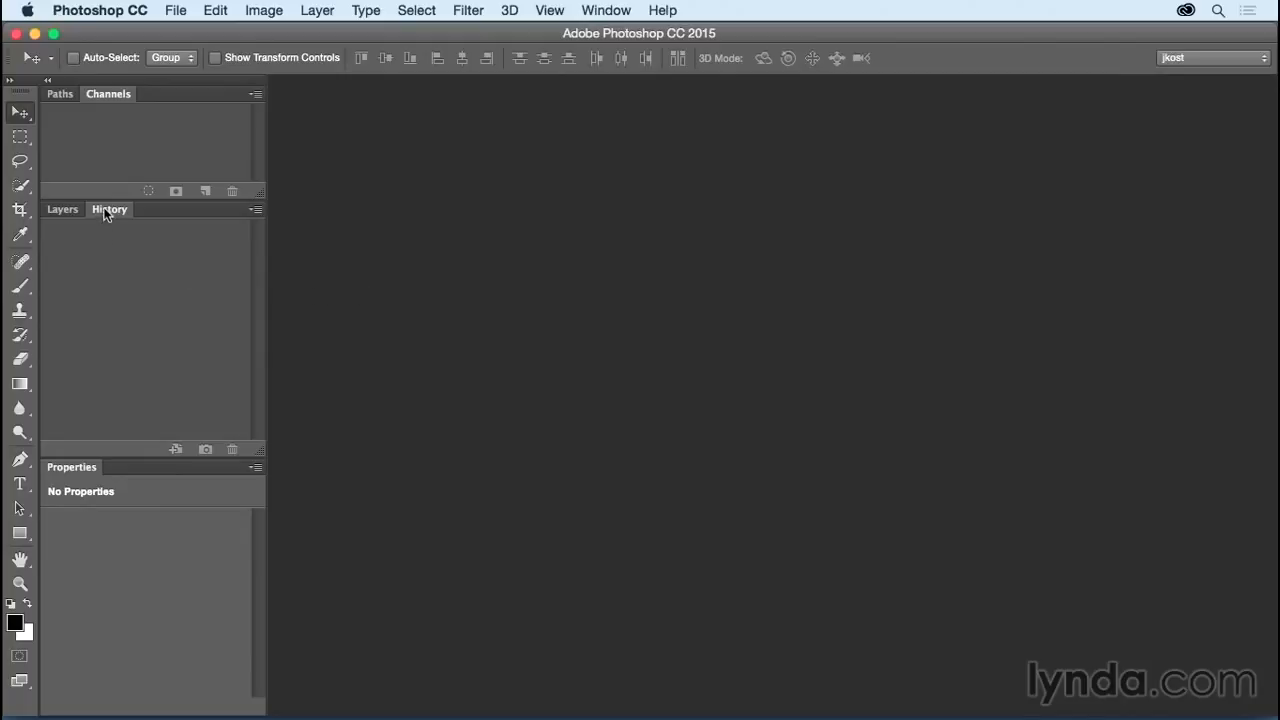
# Step: Float the History and Layers panels out of their group, and reset the custom workspace to its saved layout
pyautogui.moveTo(126, 218); pyautogui.dragTo(486, 248)
pyautogui.moveTo(73, 207); pyautogui.dragTo(567, 422)
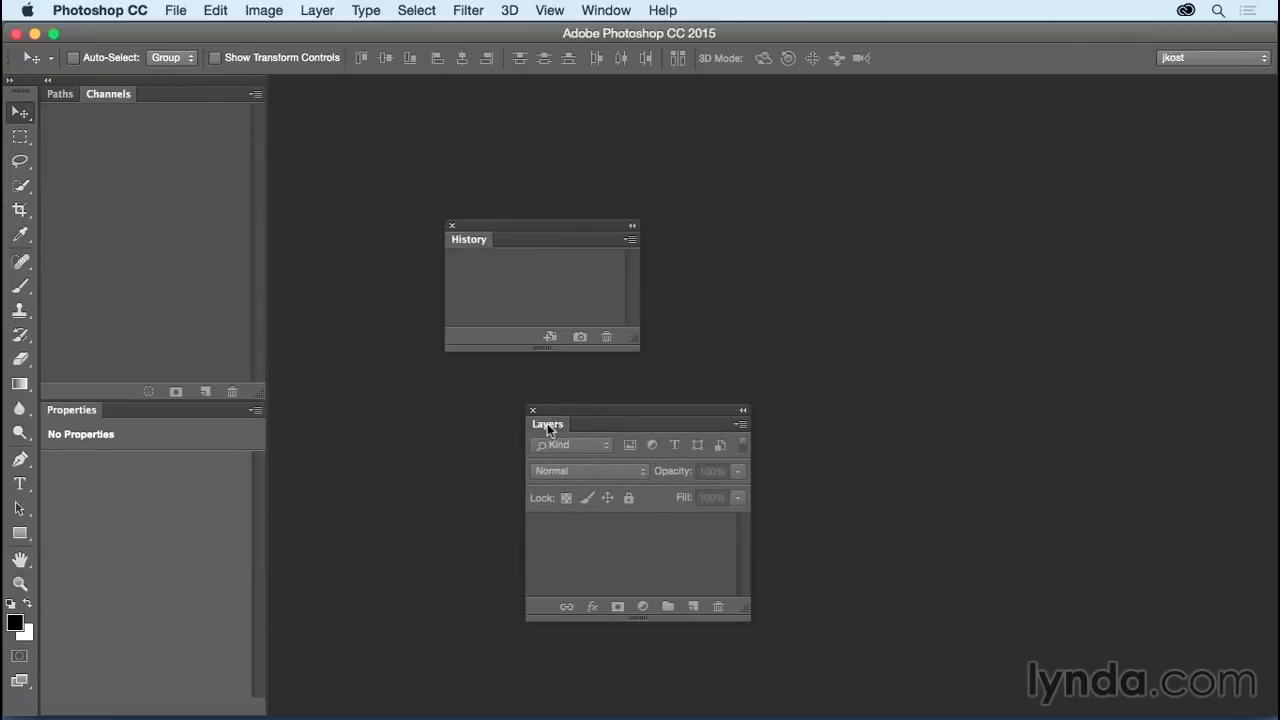
pyautogui.moveTo(548, 430)
pyautogui.mouseDown()
pyautogui.moveTo(568, 420)
pyautogui.moveTo(572, 436)
pyautogui.moveTo(586, 419)
pyautogui.moveTo(870, 314)
pyautogui.moveTo(1153, 306)
pyautogui.moveTo(1190, 318)
pyautogui.moveTo(545, 405)
pyautogui.mouseUp()
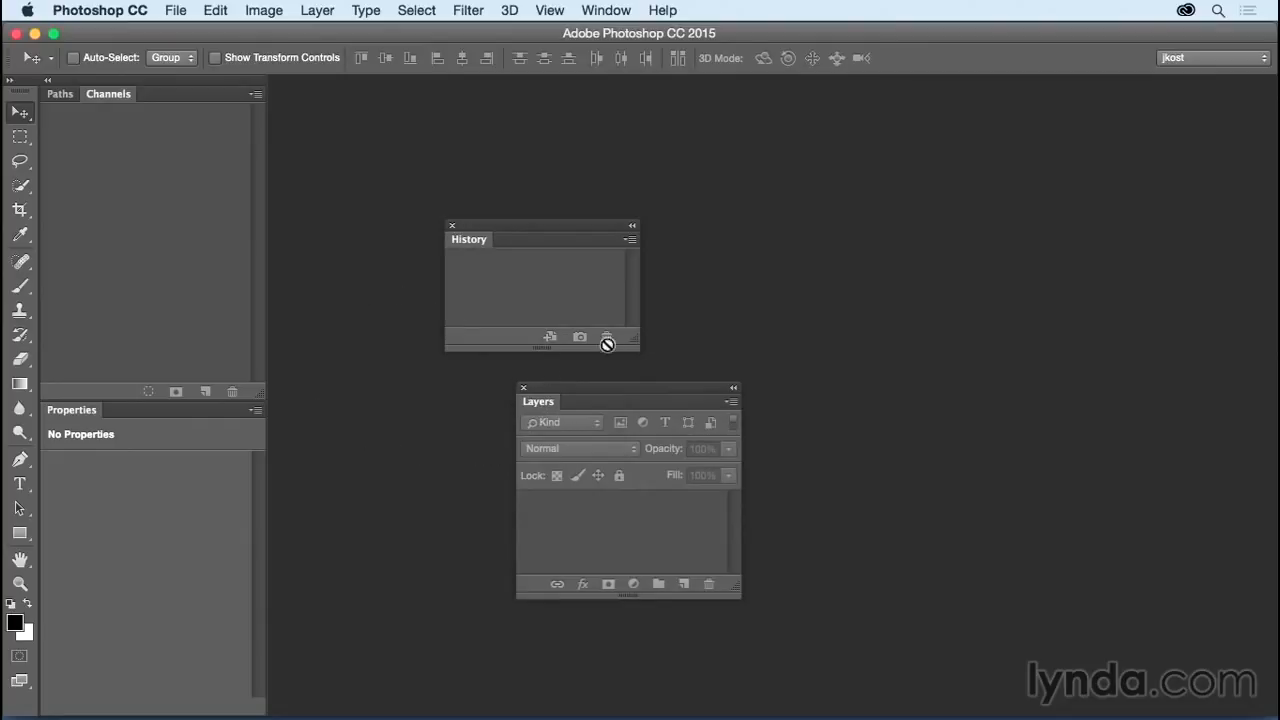
pyautogui.click(1220, 60)
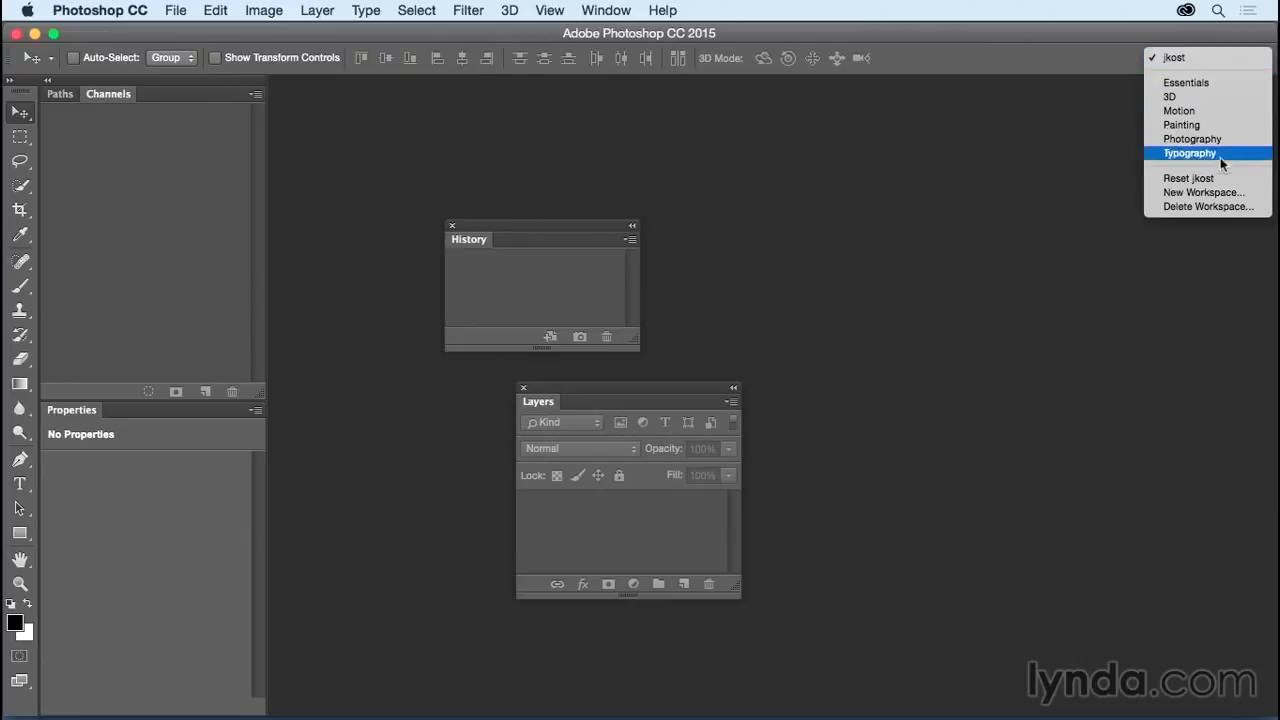
pyautogui.click(1236, 180)
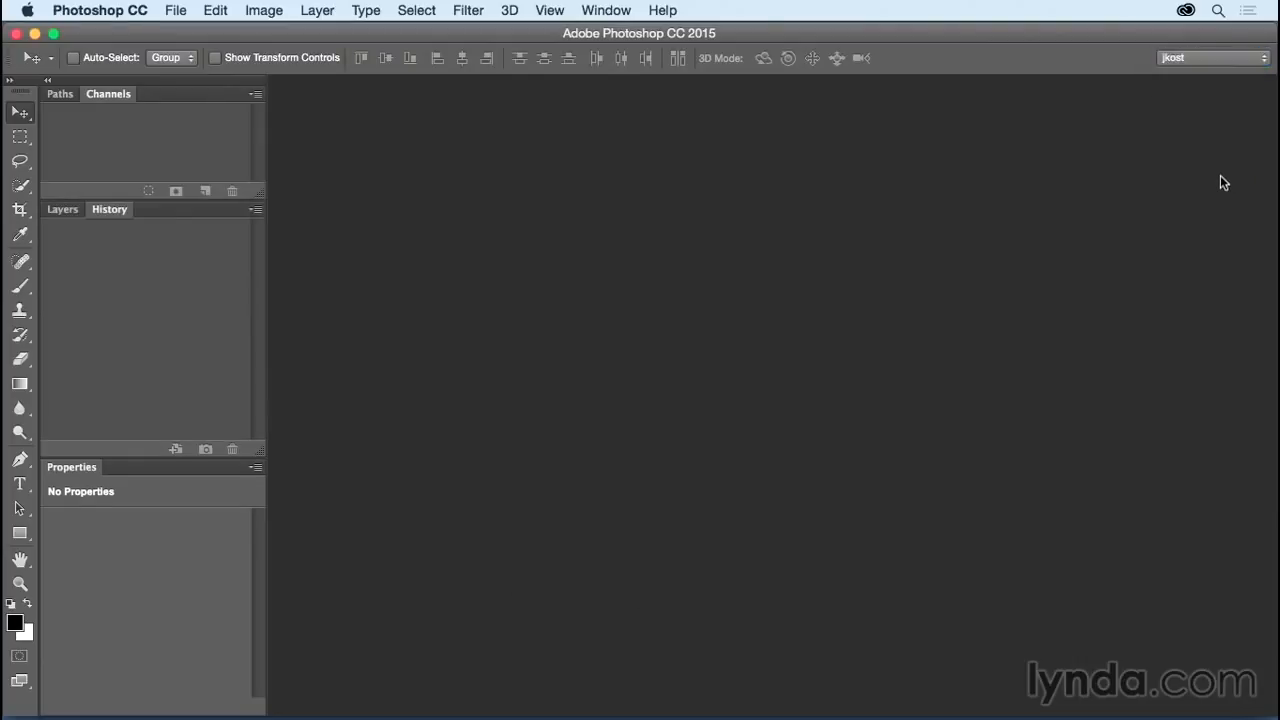
pyautogui.click(1228, 60)
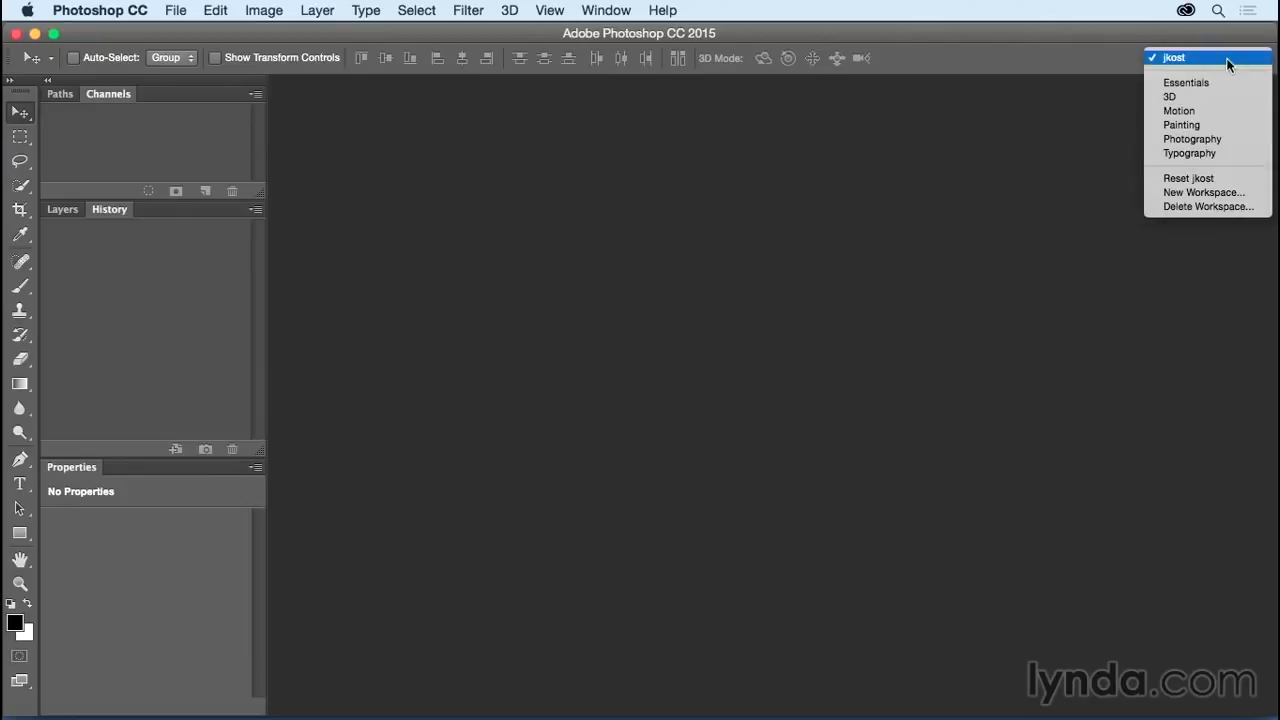
pyautogui.click(1233, 206)
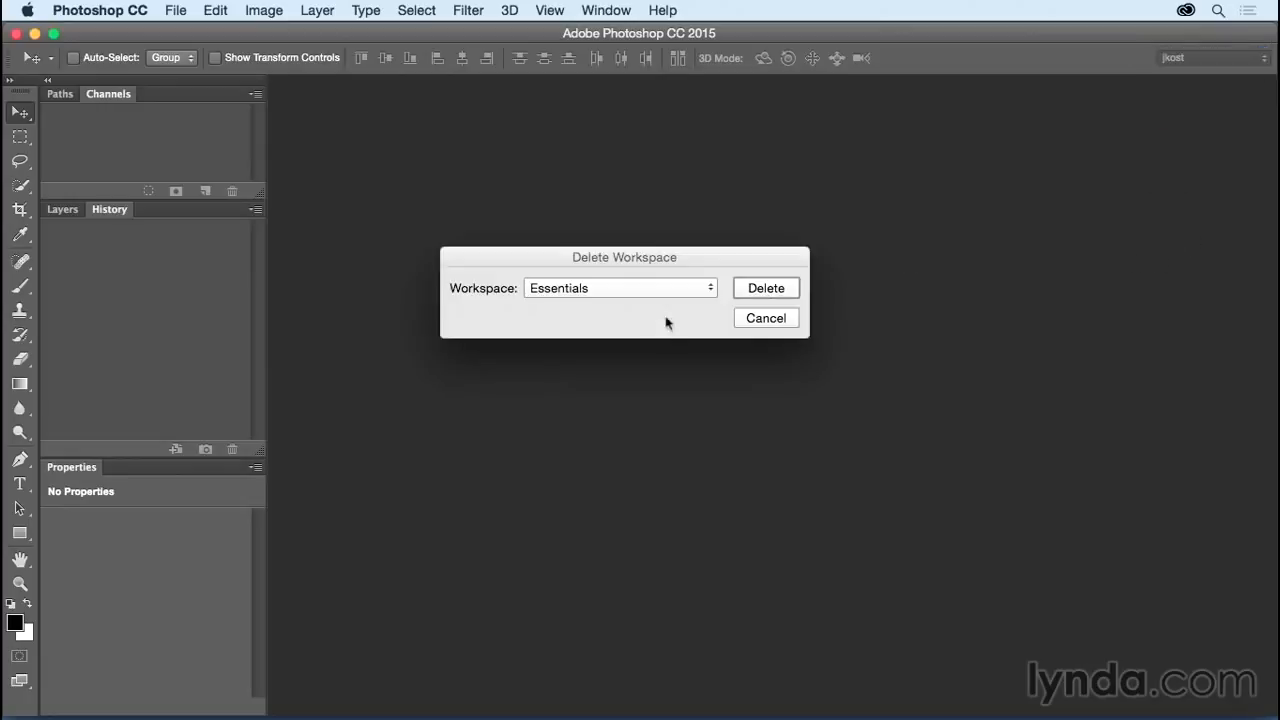
pyautogui.click(699, 292)
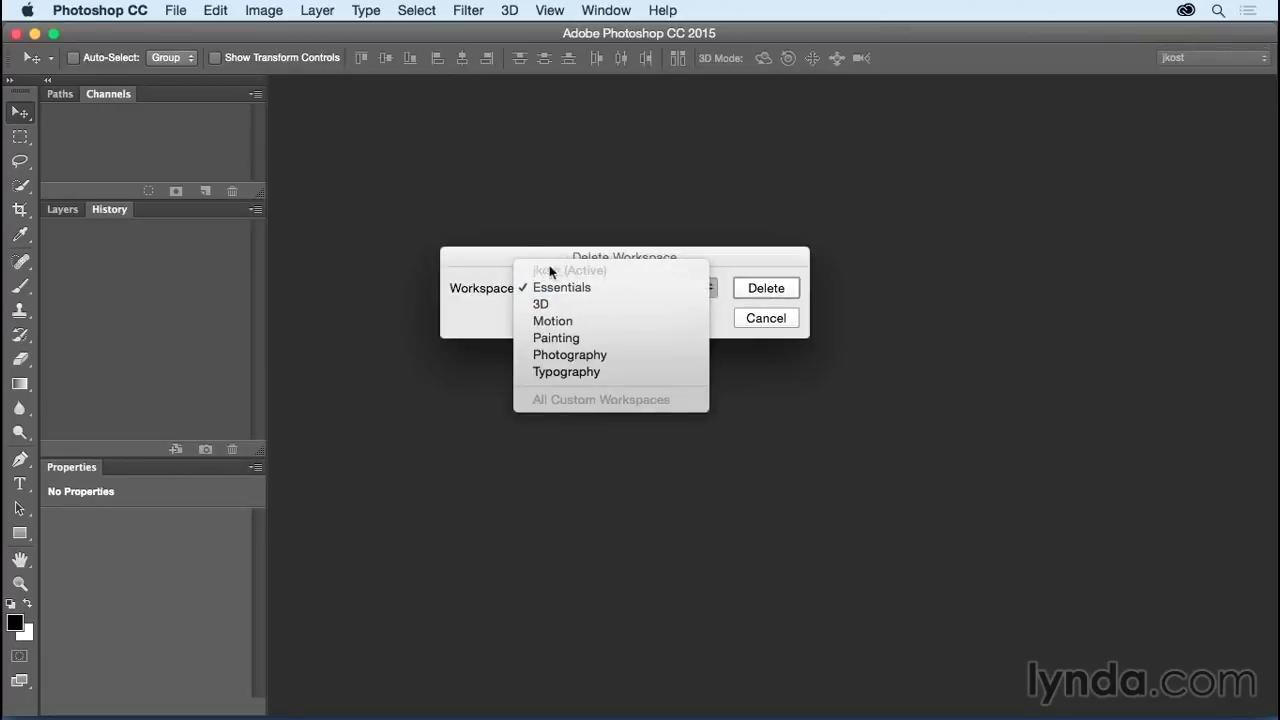
pyautogui.click(719, 264)
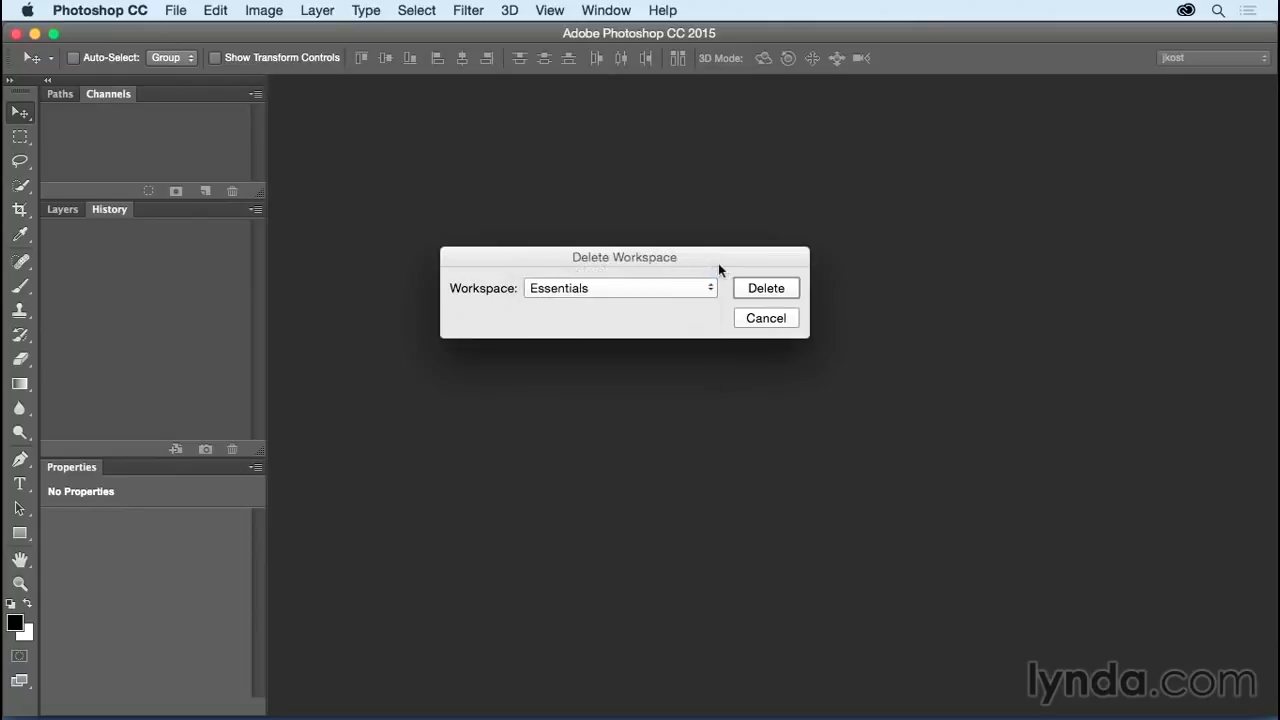
pyautogui.click(766, 318)
# Step: Switch to the Essentials workspace and delete the custom workspace
pyautogui.click(1207, 58)
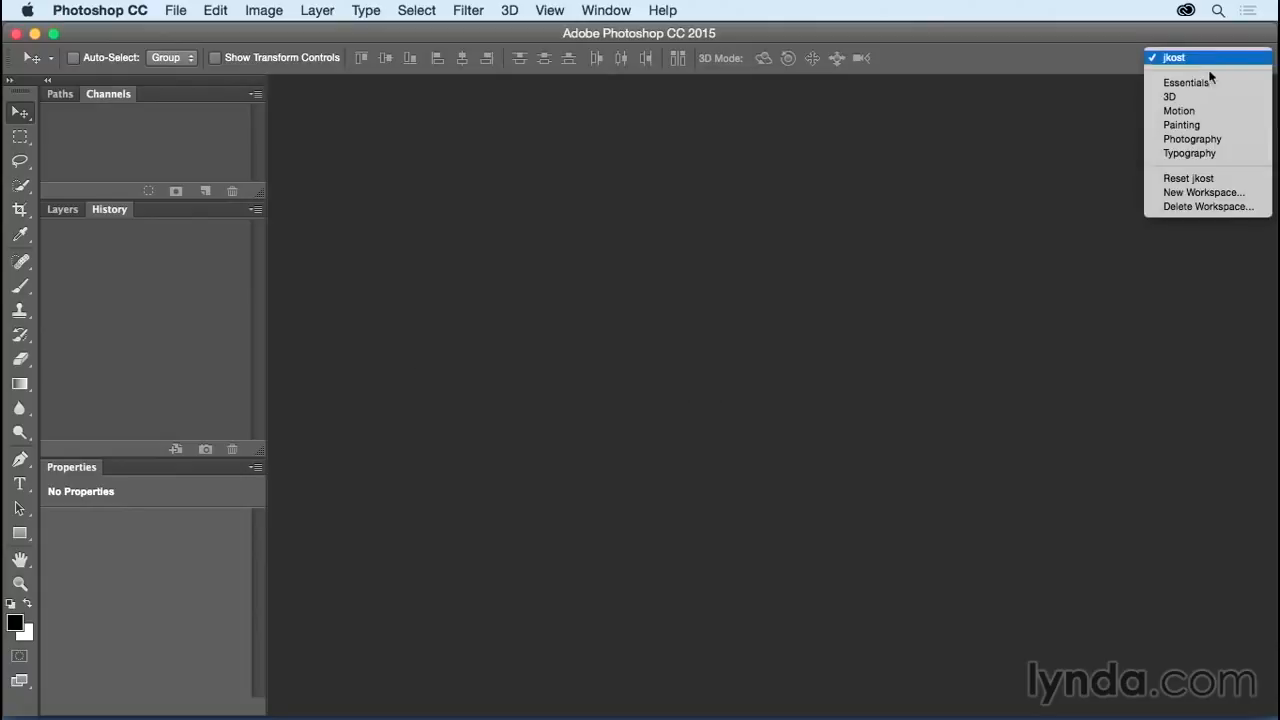
pyautogui.click(1212, 88)
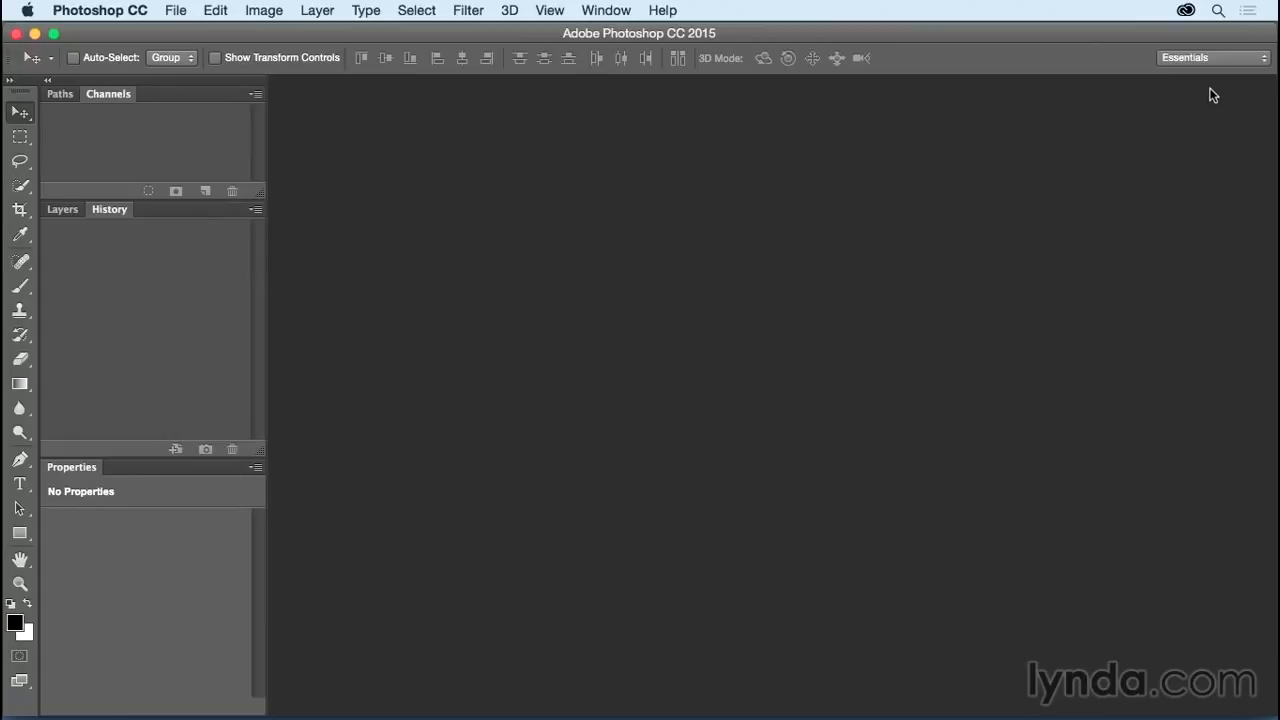
pyautogui.click(1210, 57)
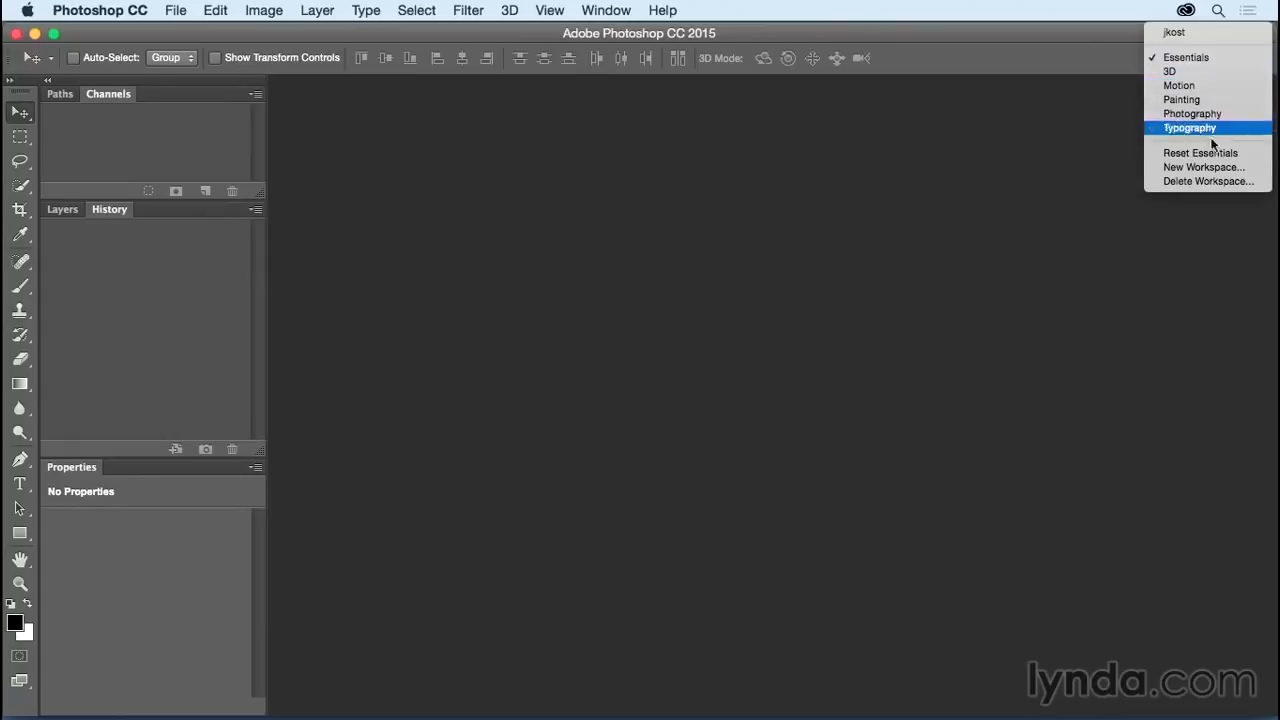
pyautogui.click(1208, 181)
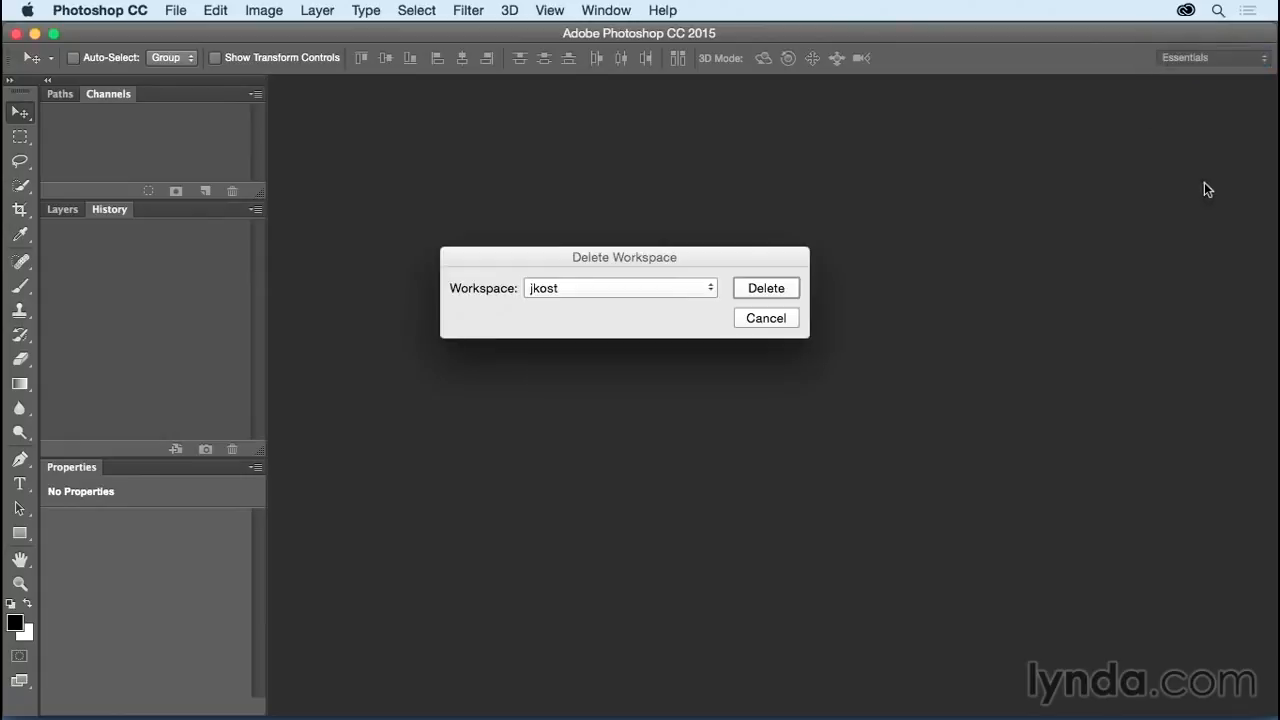
pyautogui.click(768, 292)
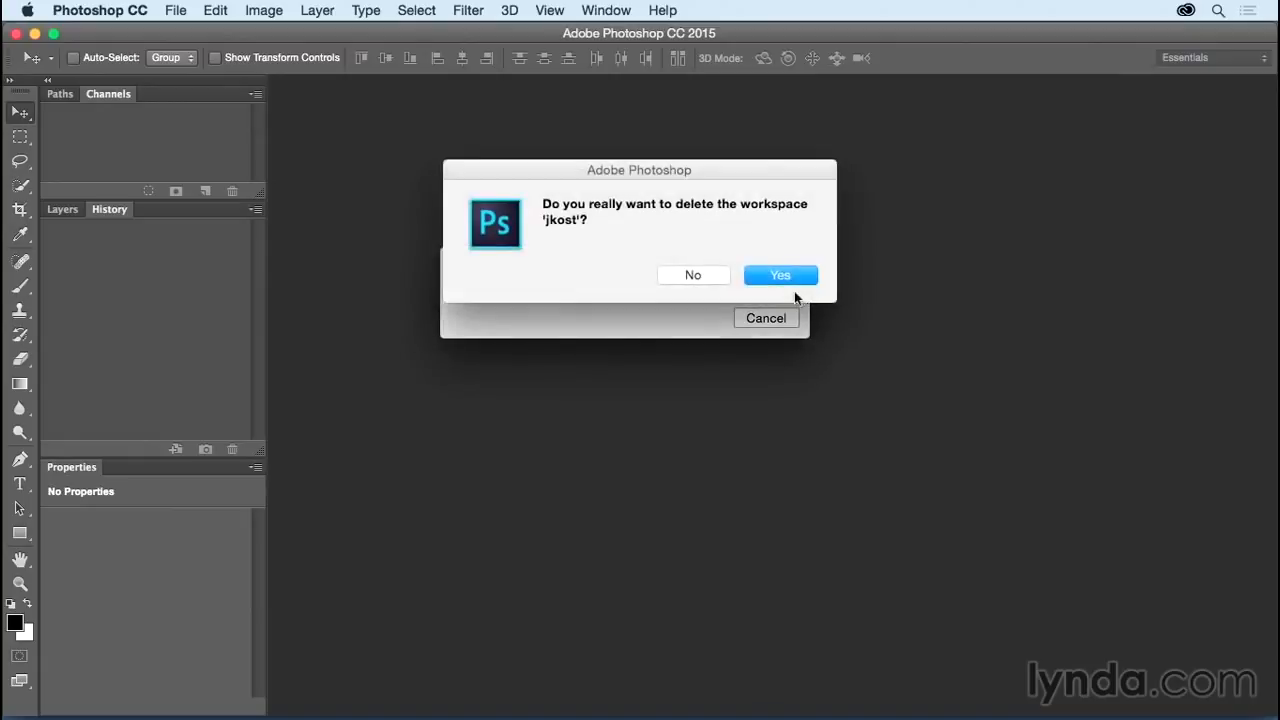
pyautogui.click(781, 277)
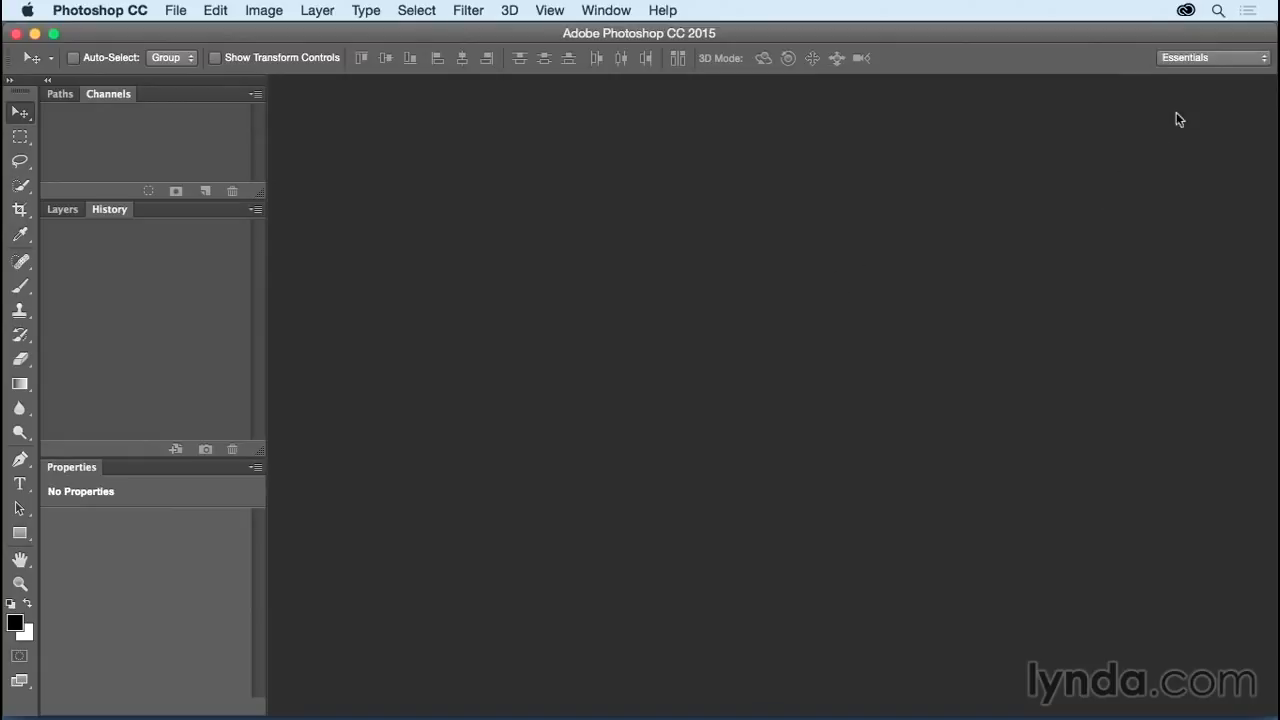
# Step: Reset the Essentials workspace to its default panel layout and expand the History panel
pyautogui.click(1233, 58)
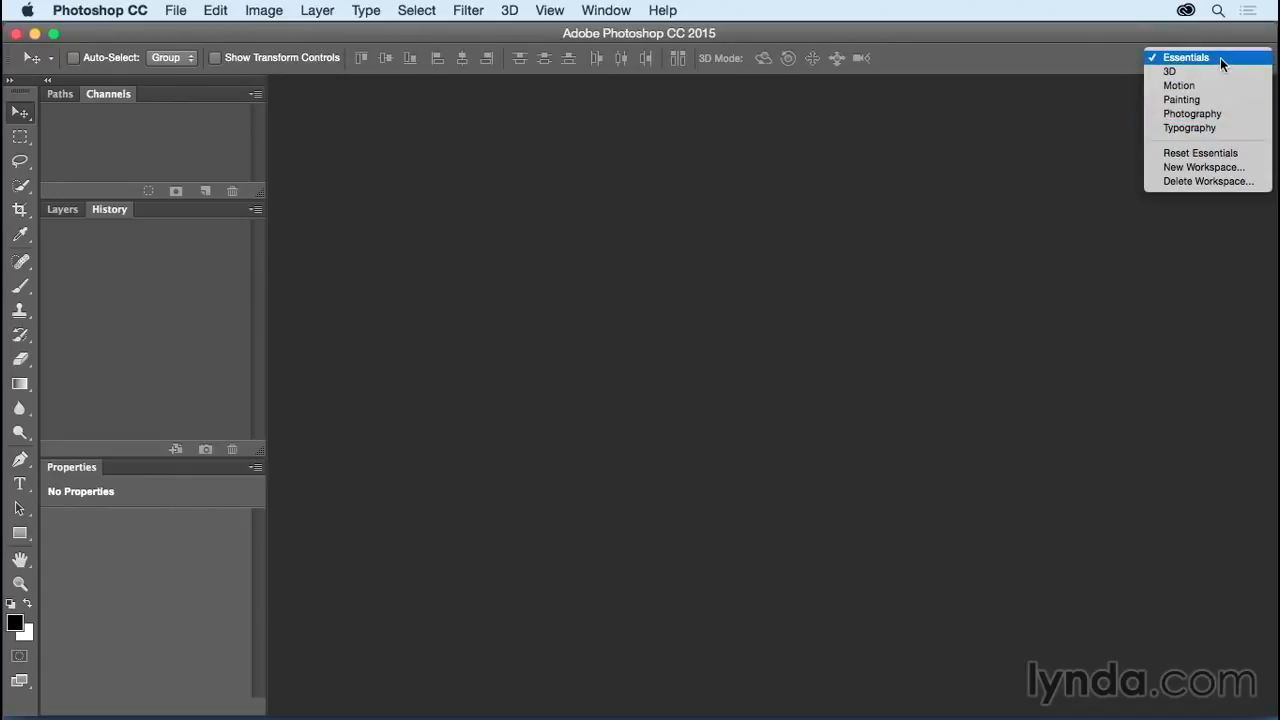
pyautogui.click(1243, 156)
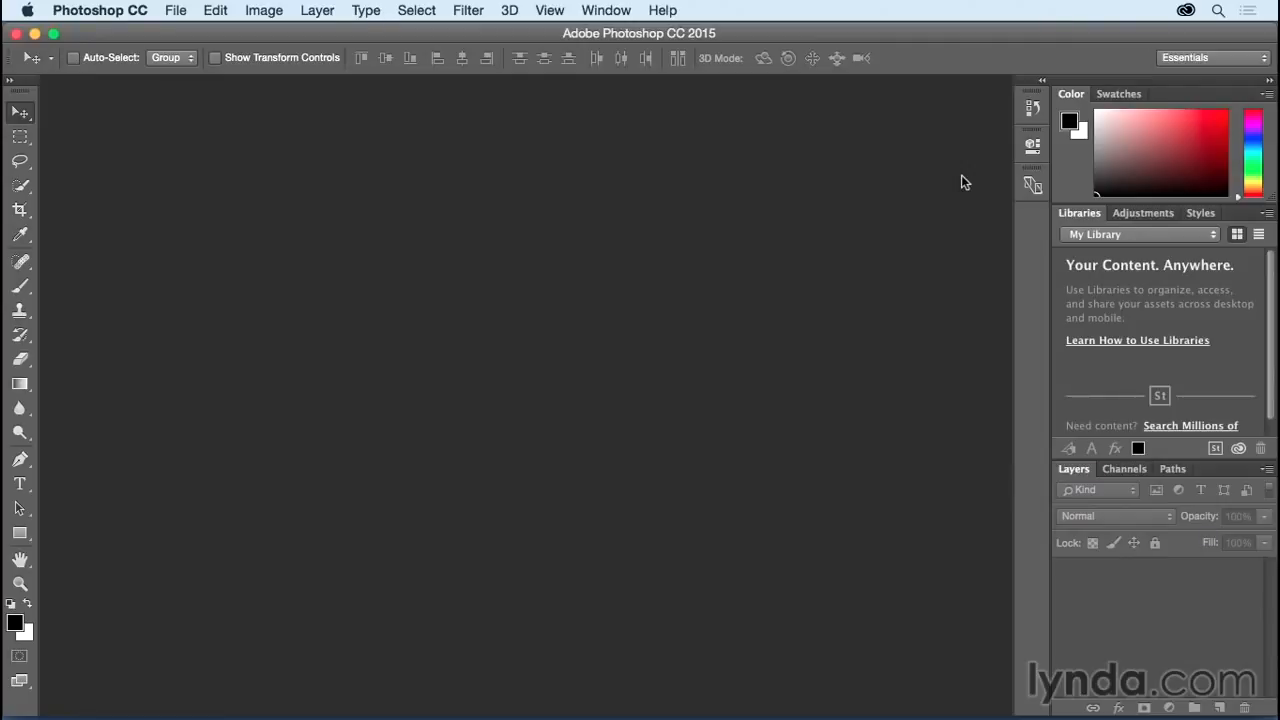
pyautogui.click(1033, 107)
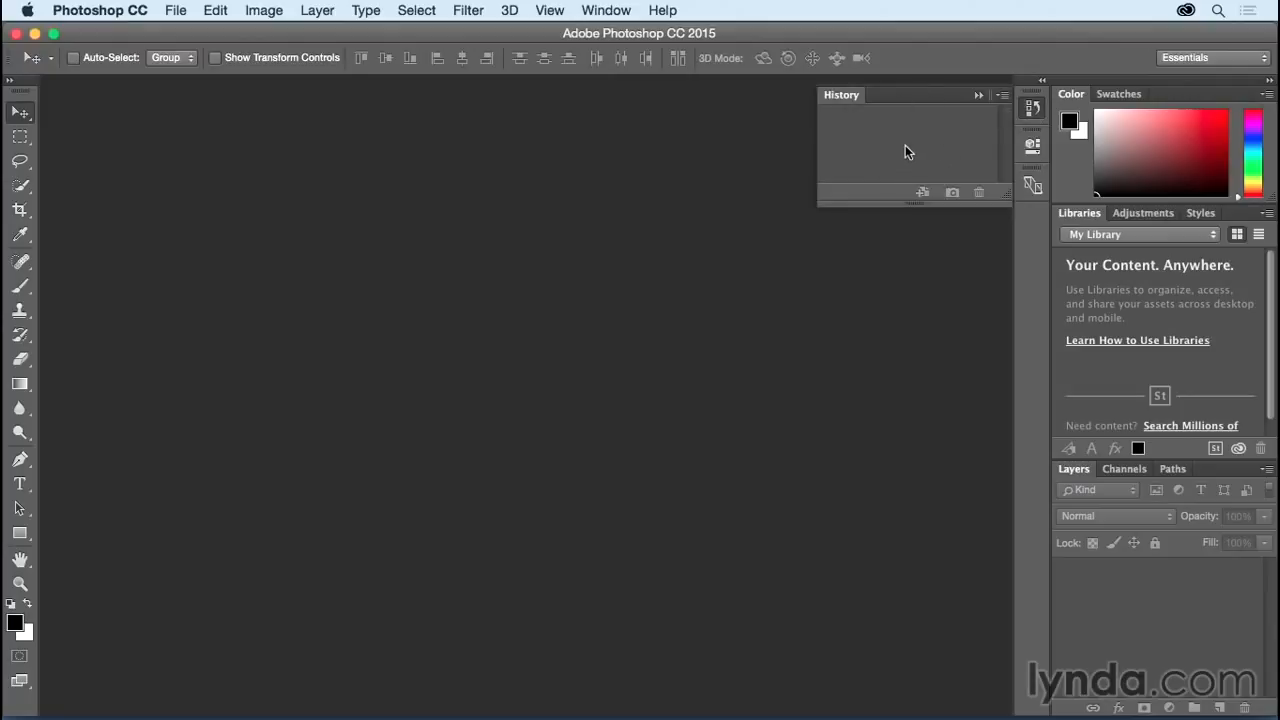
# Step: Enable Auto-Collapse Iconic Panels in the Workspace preferences, and test it by expanding the History panel and selecting the Rectangular Marquee tool
pyautogui.click(20, 135)
pyautogui.click(17, 116)
pyautogui.click(100, 12)
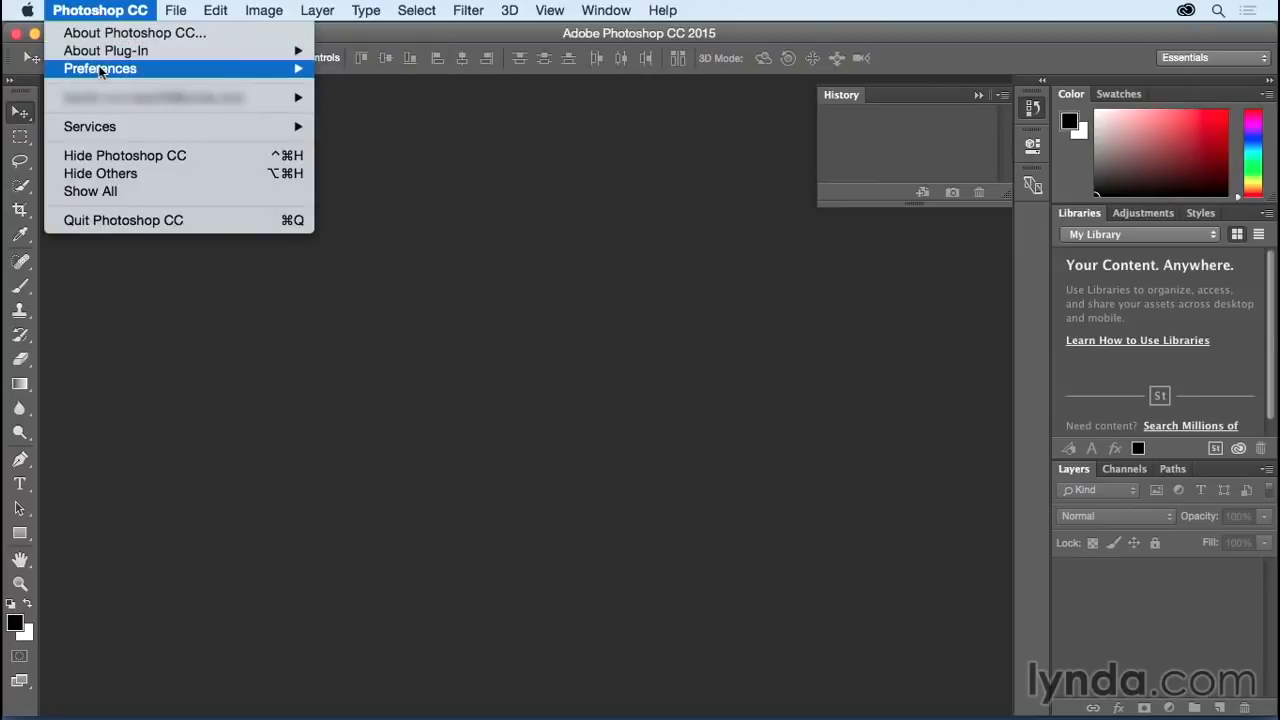
pyautogui.moveTo(101, 70)
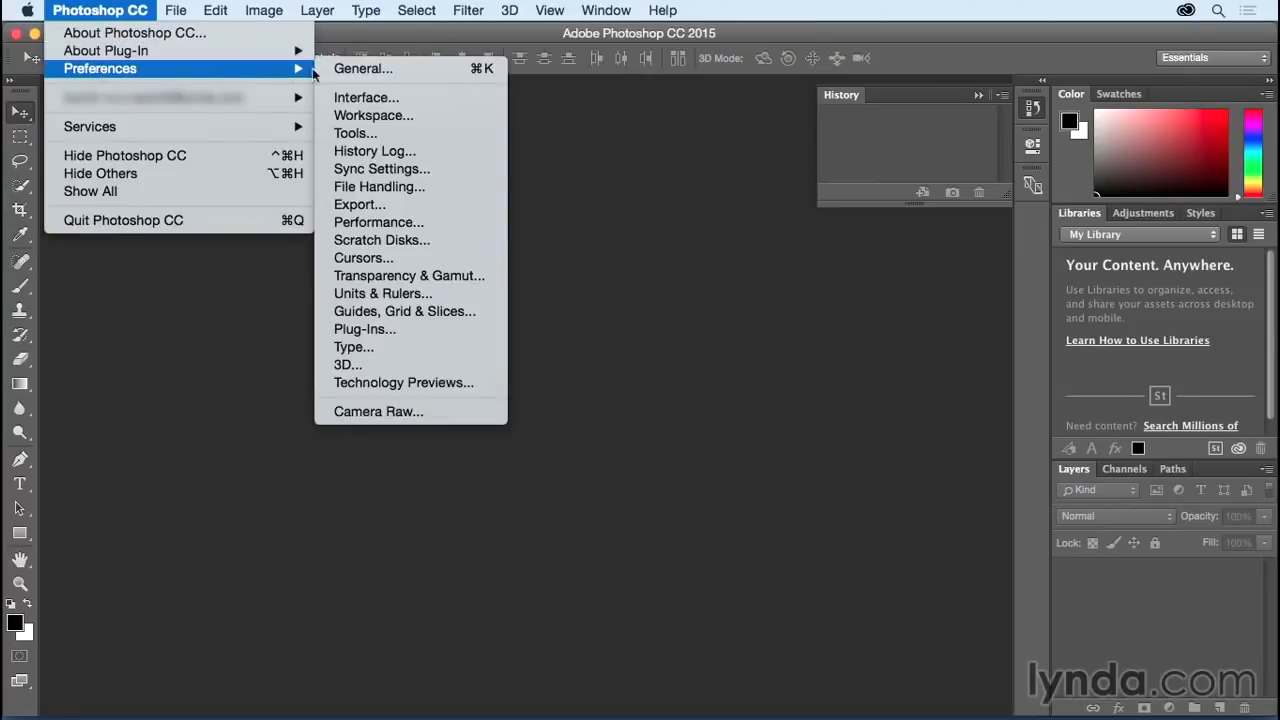
pyautogui.click(386, 115)
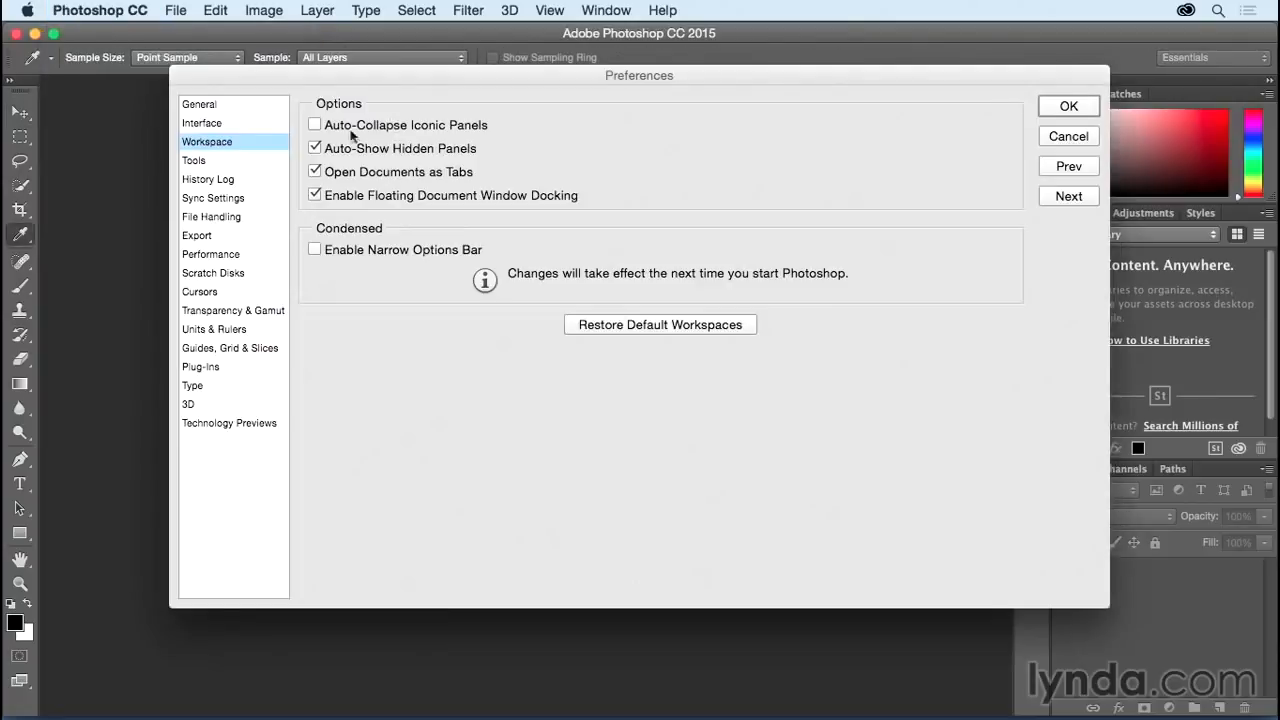
pyautogui.click(314, 124)
pyautogui.click(1064, 106)
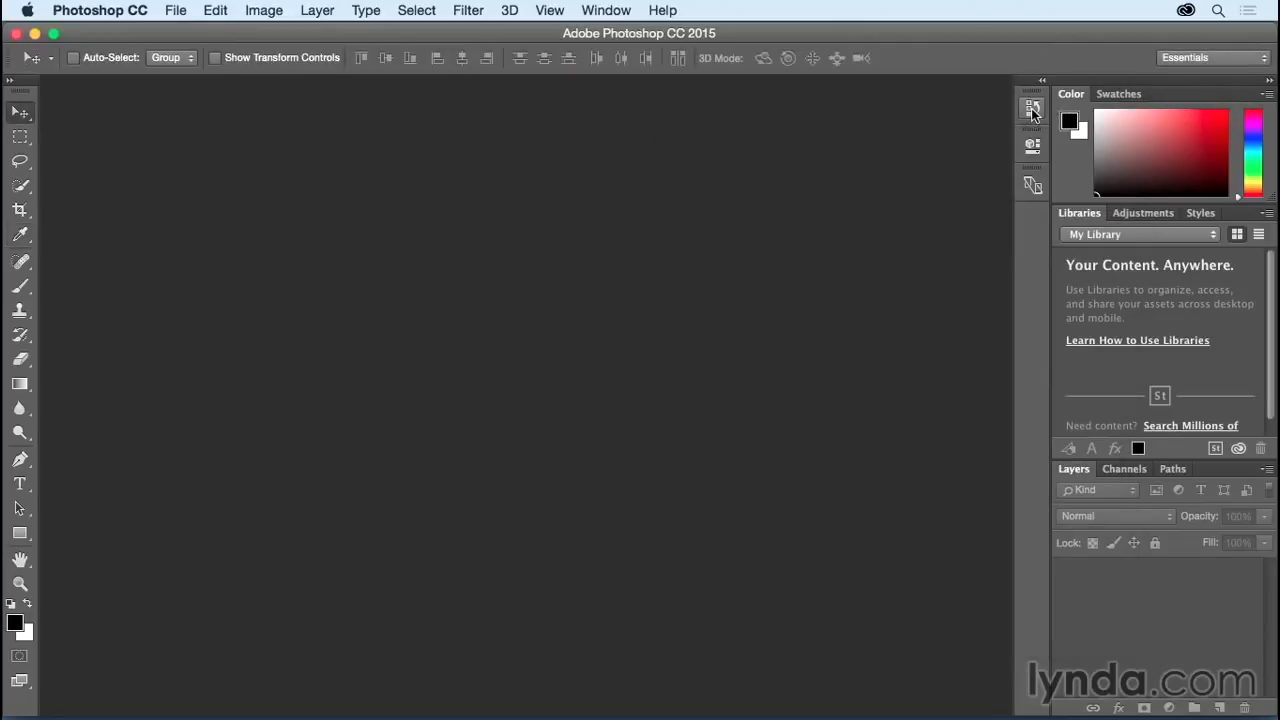
pyautogui.click(1031, 108)
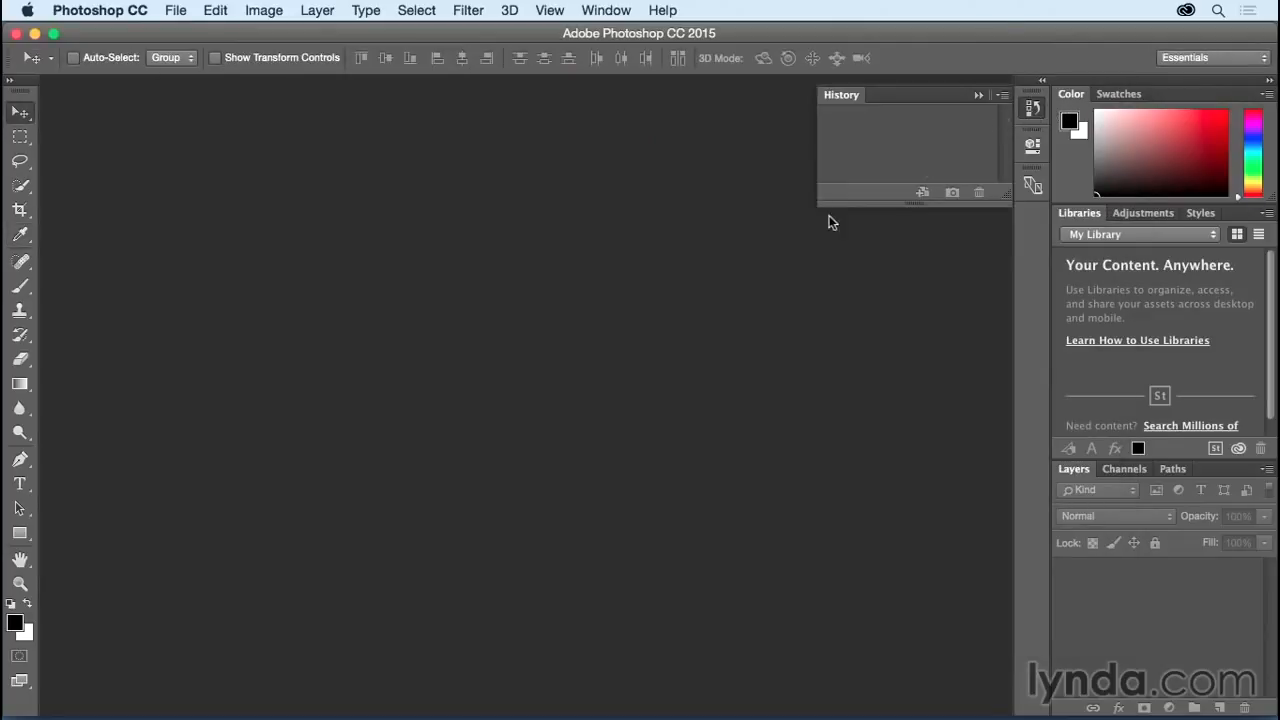
pyautogui.click(20, 144)
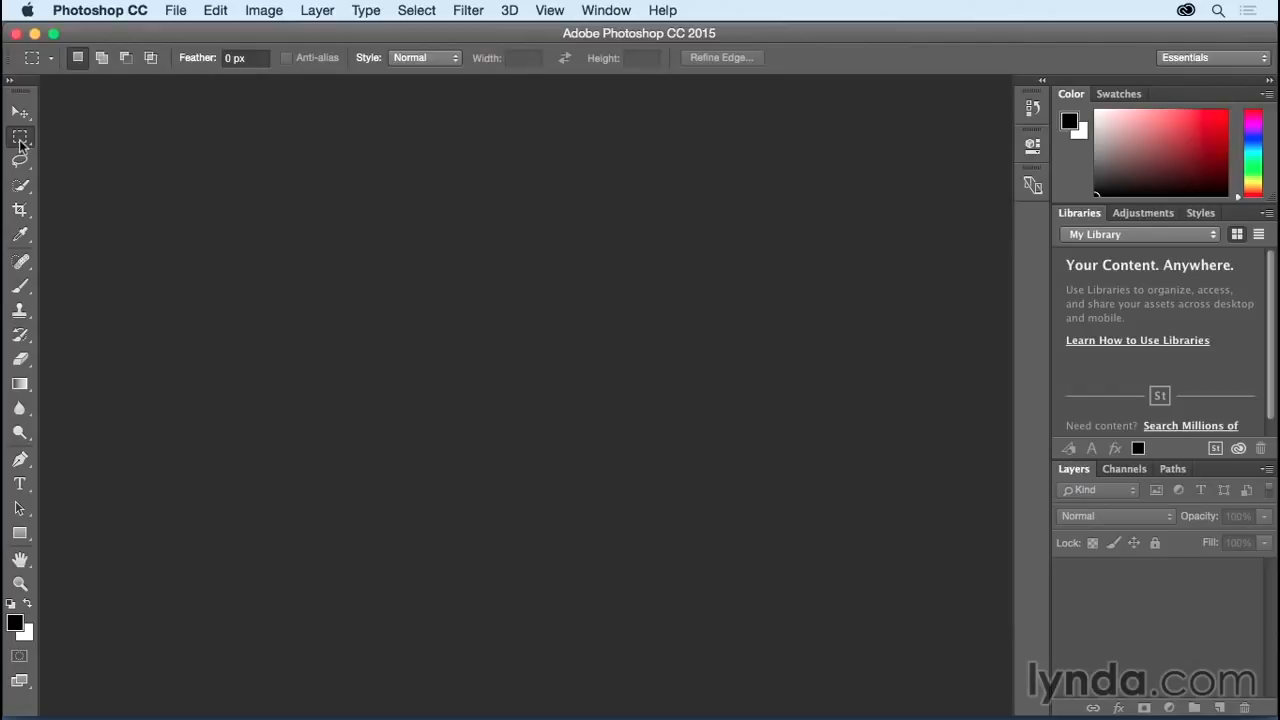
# Step: Disable Auto-Collapse Iconic Panels in the Workspace preferences
pyautogui.click(102, 11)
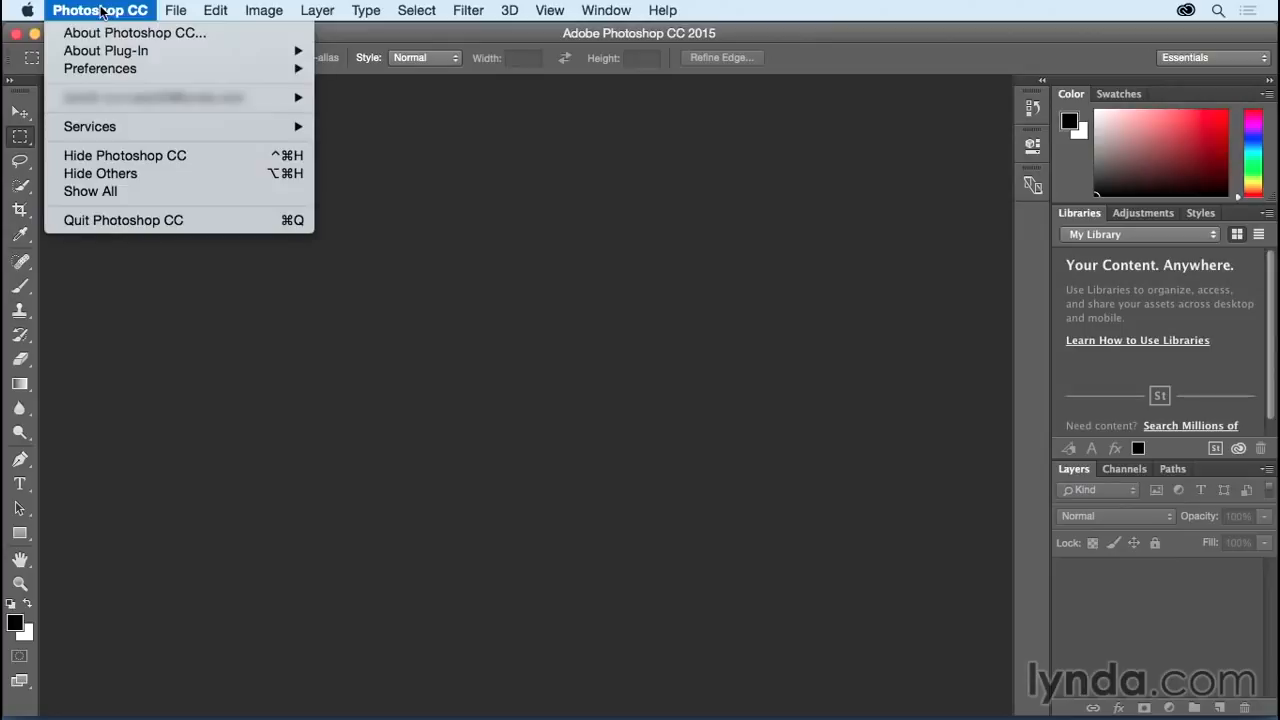
pyautogui.moveTo(112, 70)
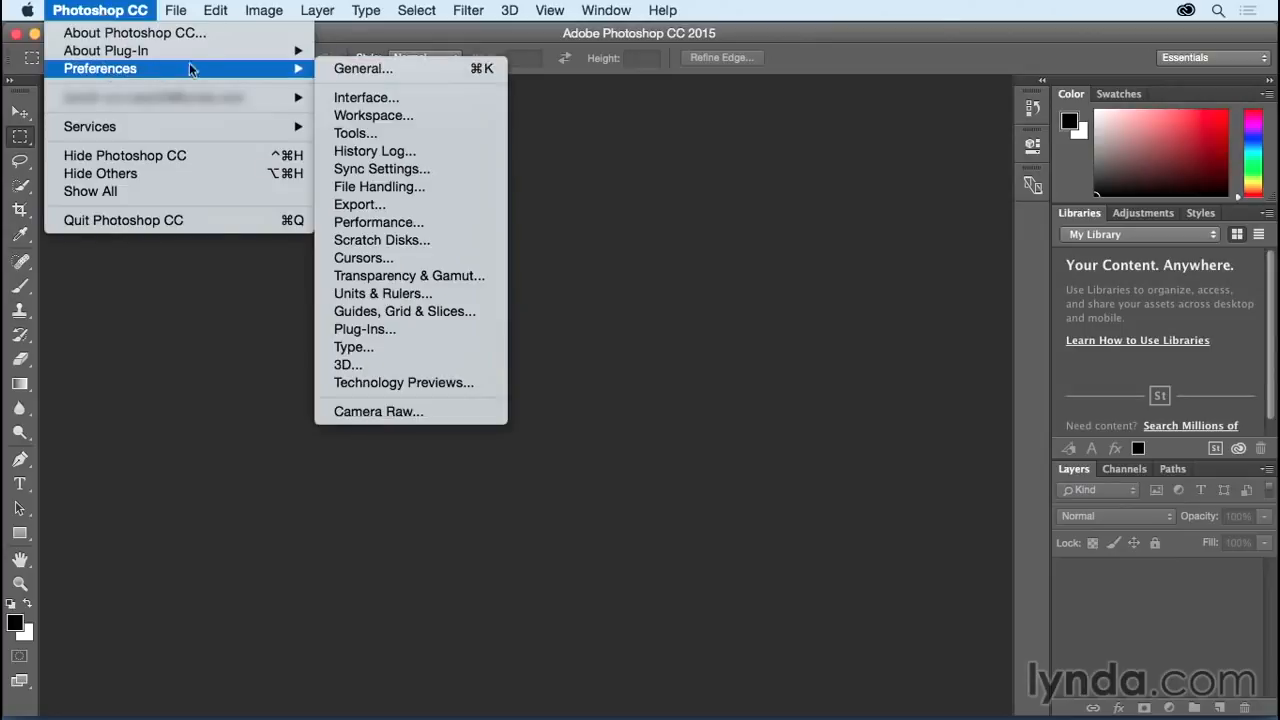
pyautogui.click(355, 116)
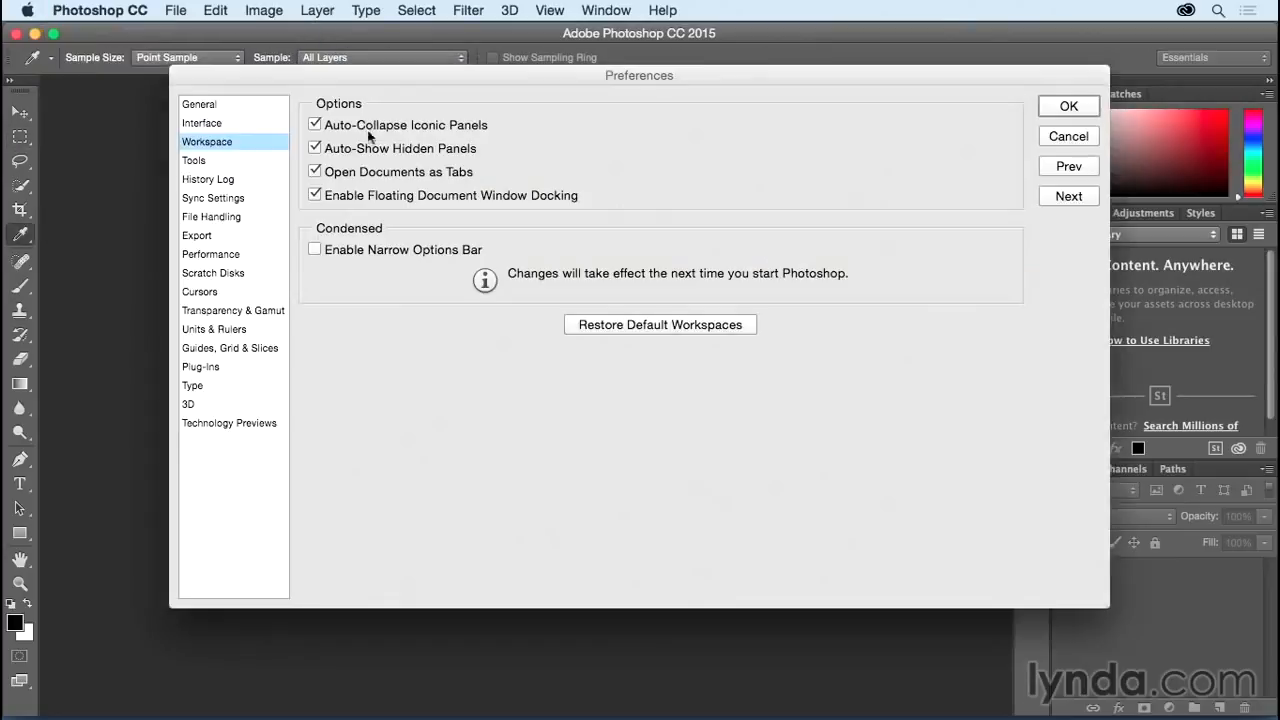
pyautogui.click(315, 125)
pyautogui.click(1066, 107)
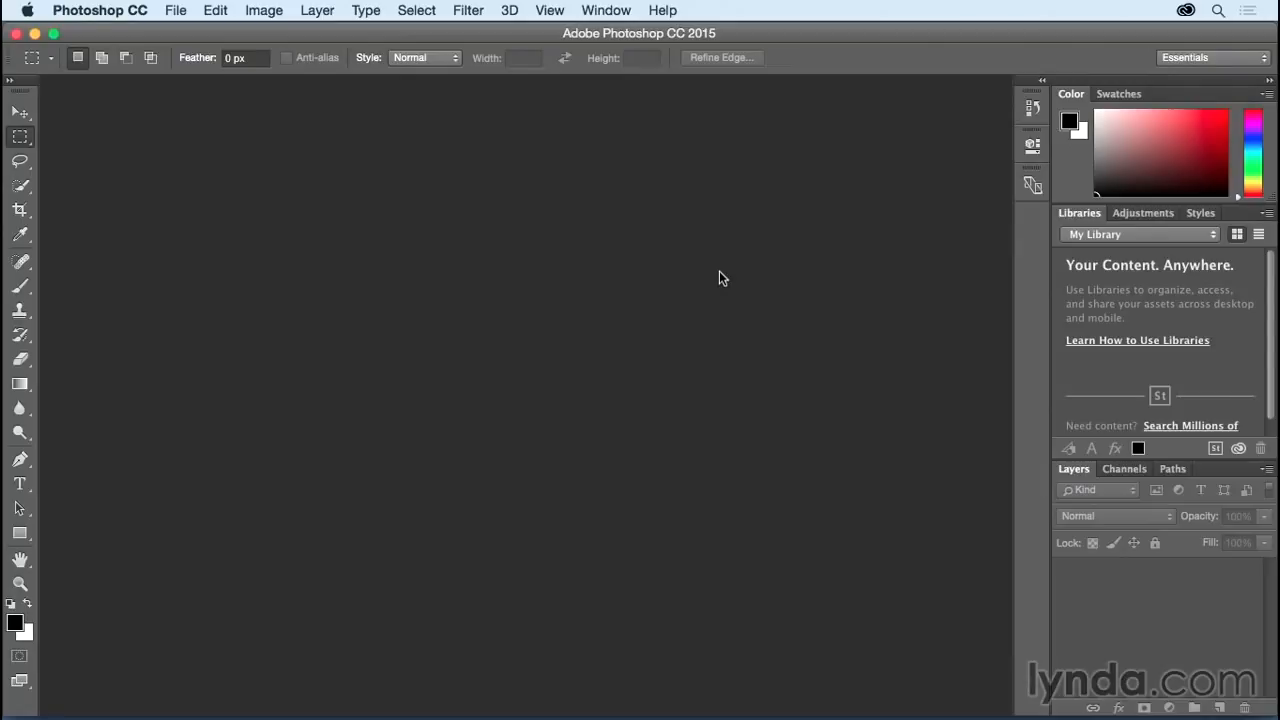
# Step: Activate the Move tool, switch to the Rectangular Marquee tool, and return to the Move tool
pyautogui.press('v')
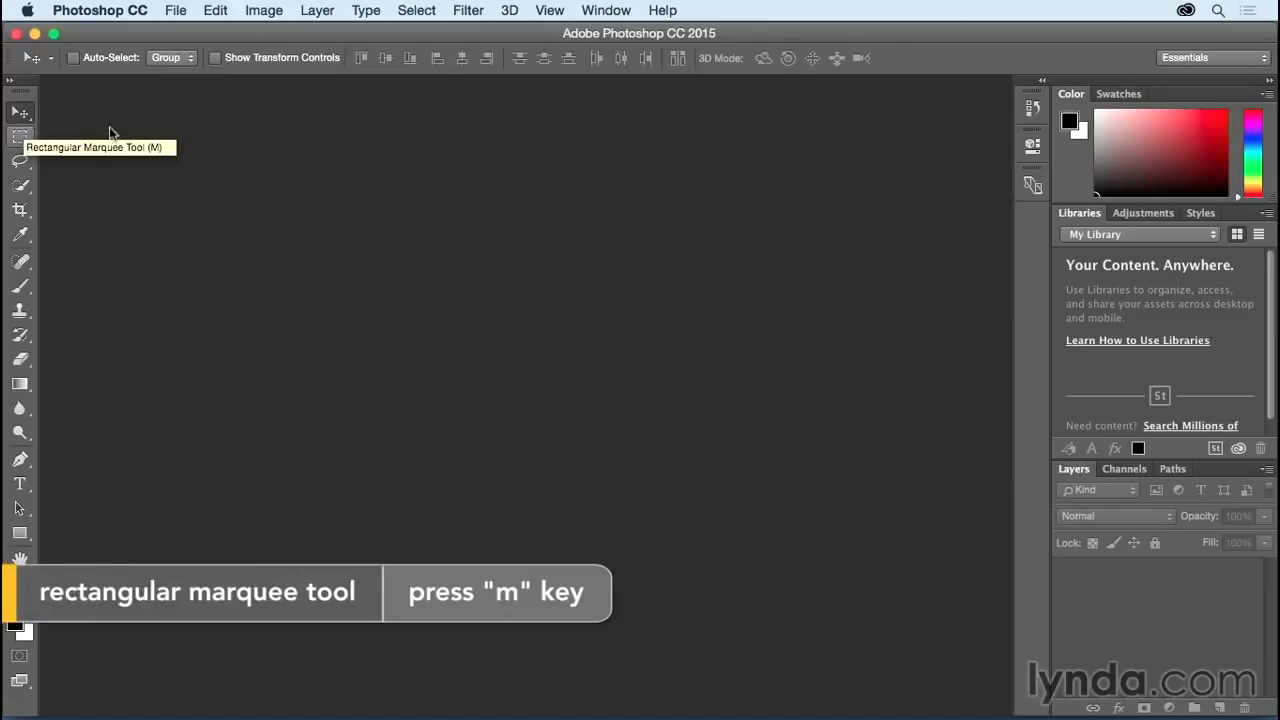
pyautogui.press('m')
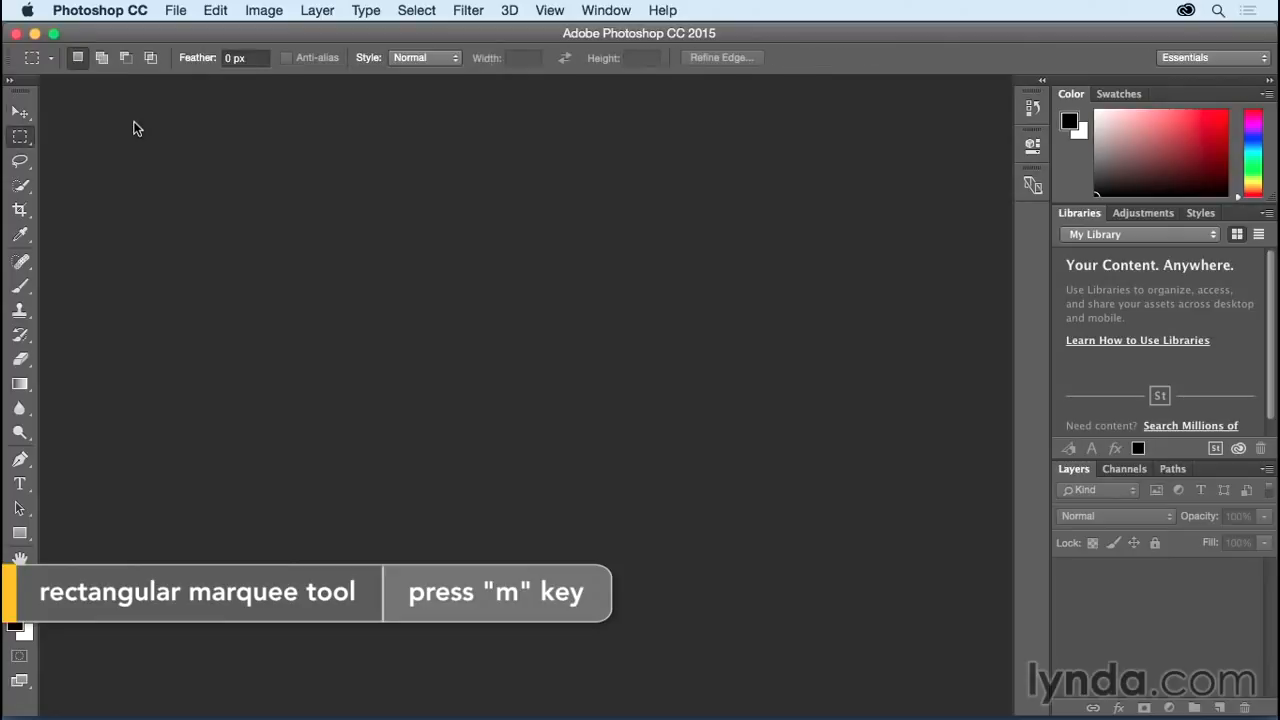
pyautogui.press('v')
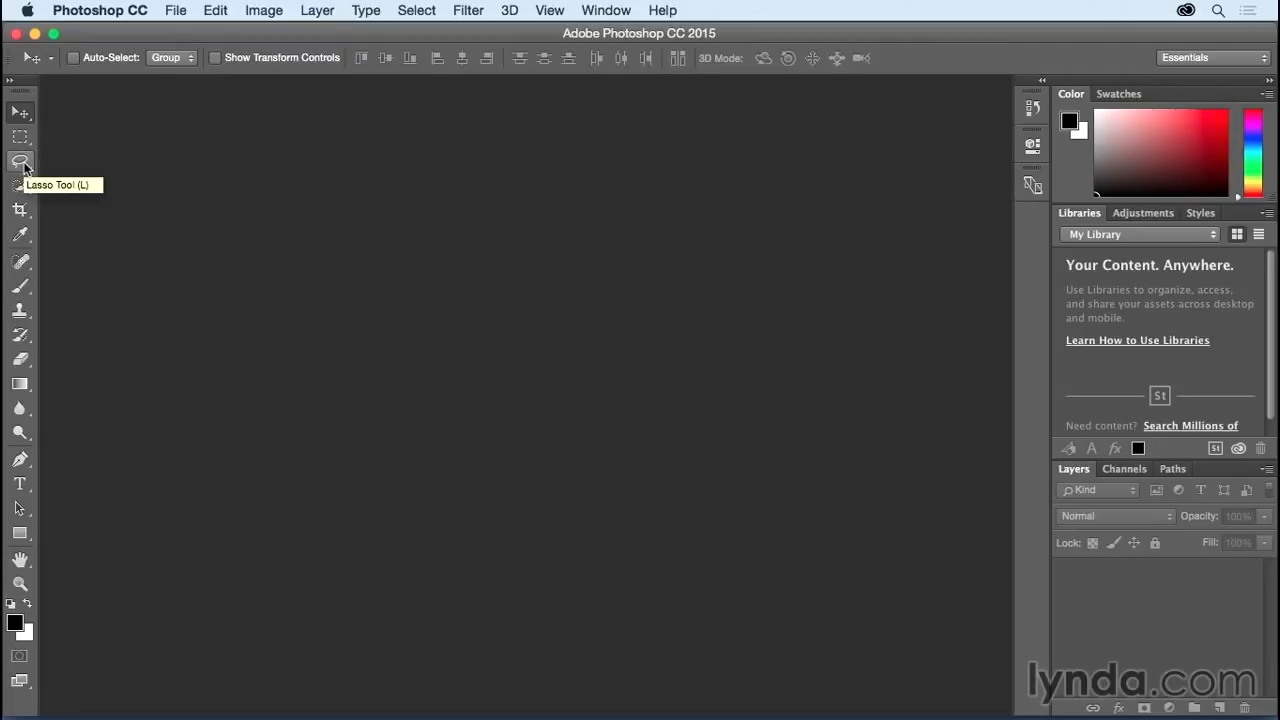
# Step: Disable Show Tool Tips in the Tools preferences
pyautogui.click(100, 12)
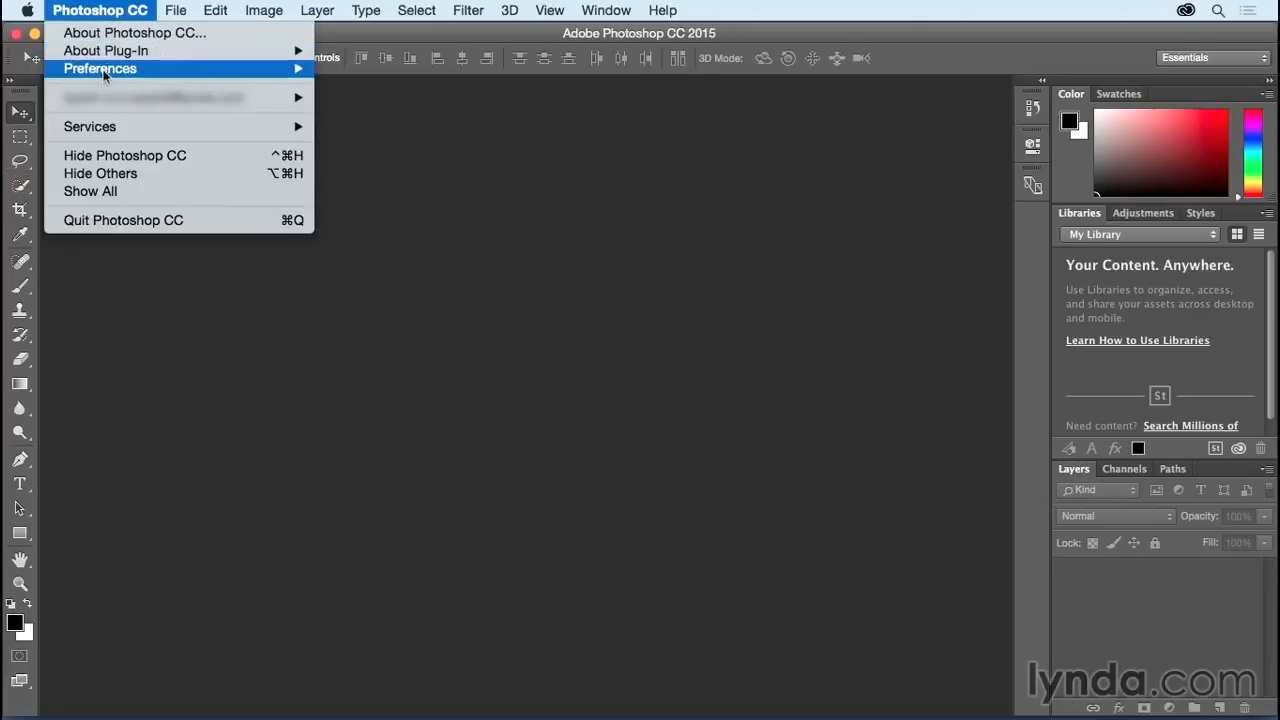
pyautogui.moveTo(107, 74)
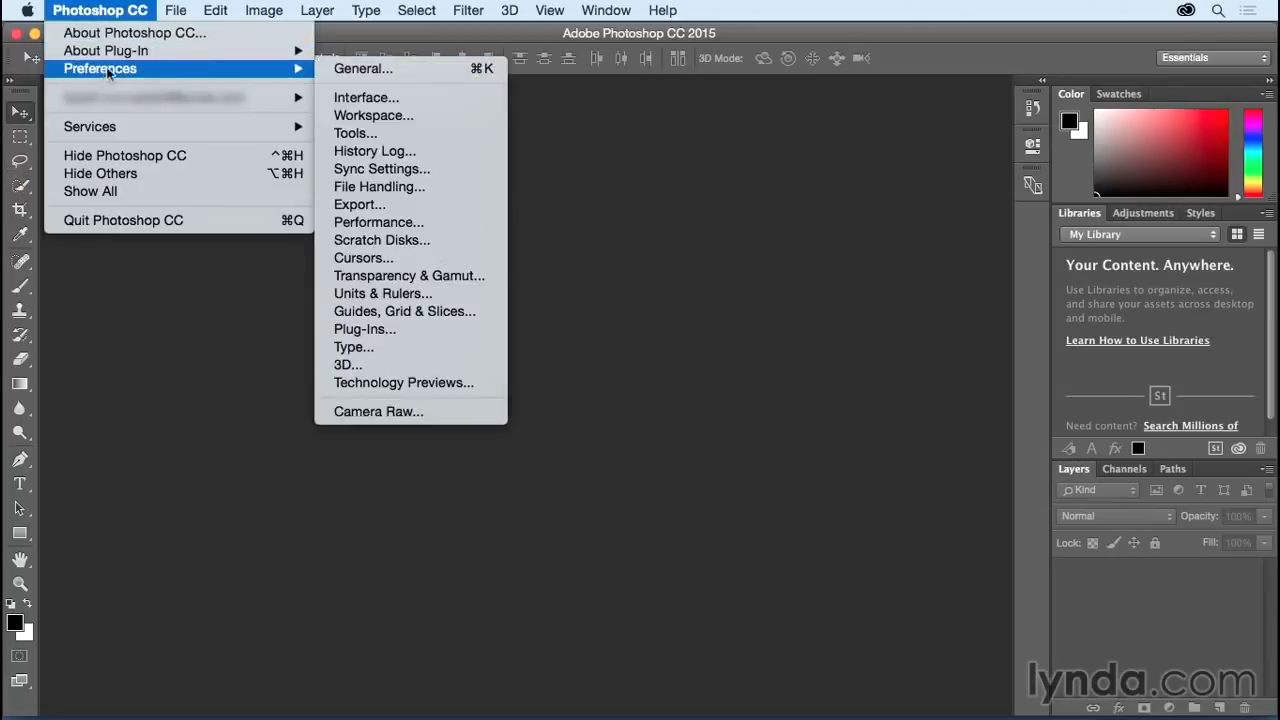
pyautogui.click(390, 135)
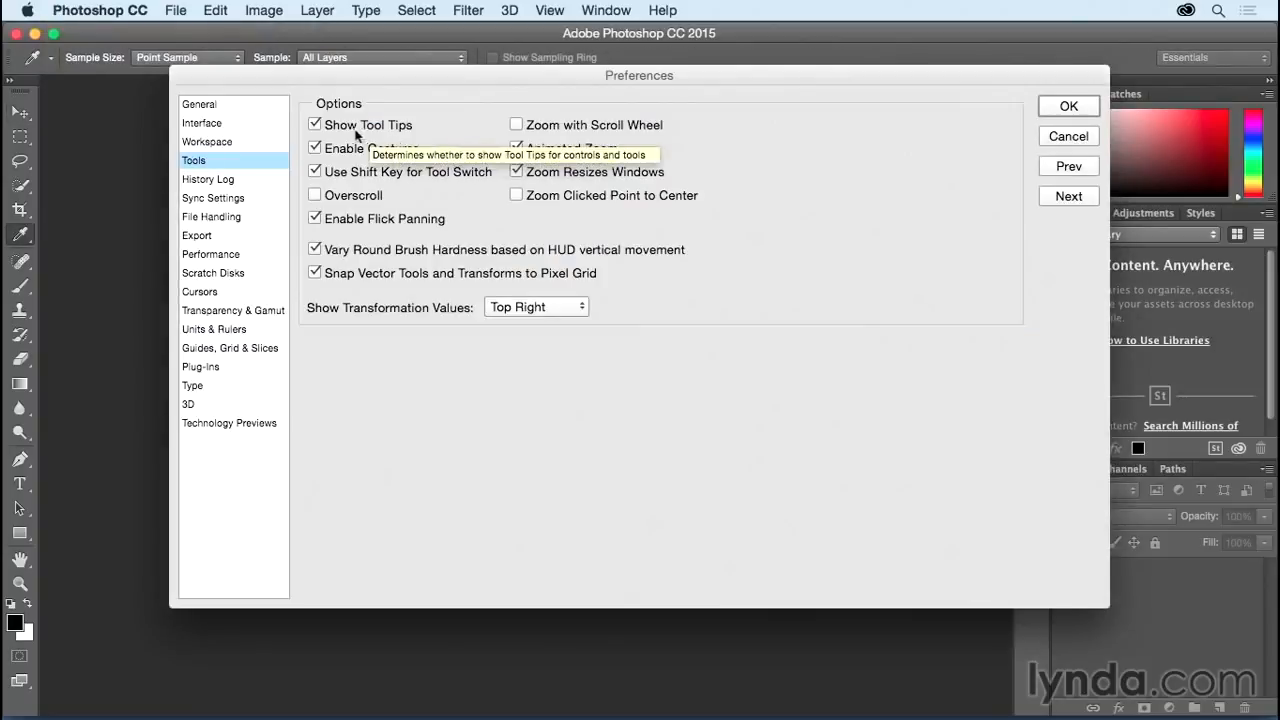
pyautogui.click(316, 125)
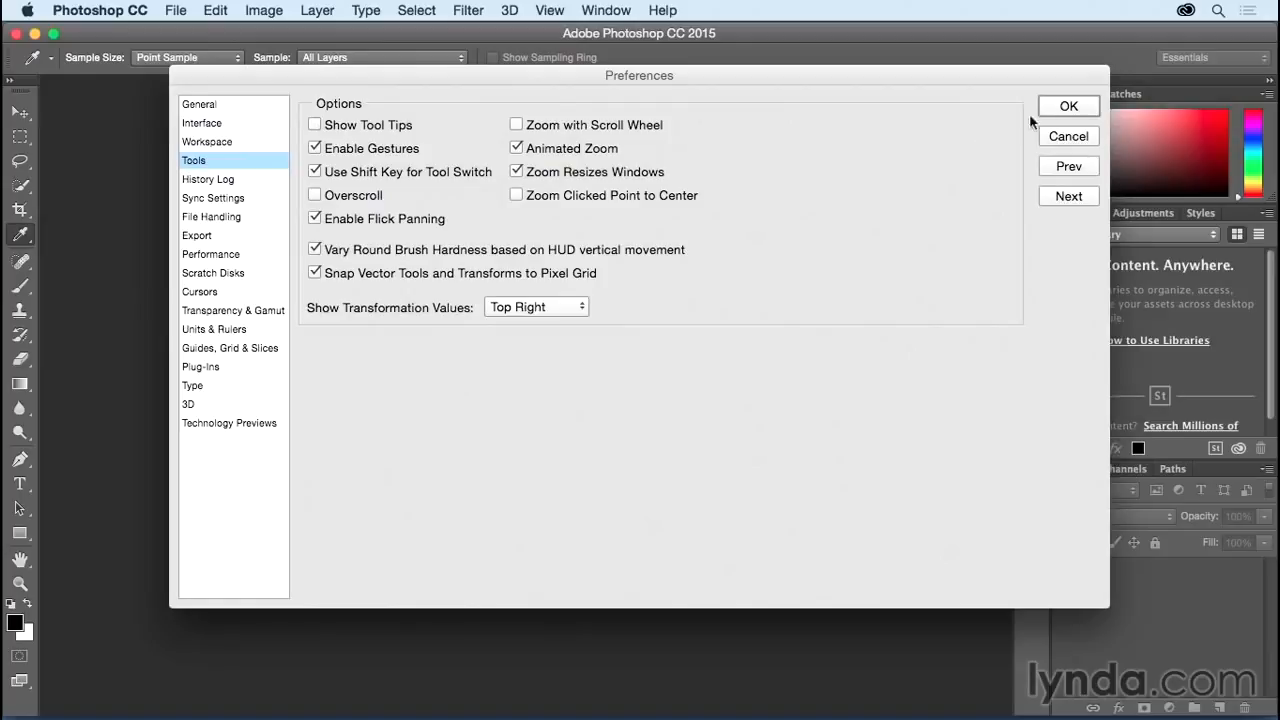
pyautogui.click(1064, 110)
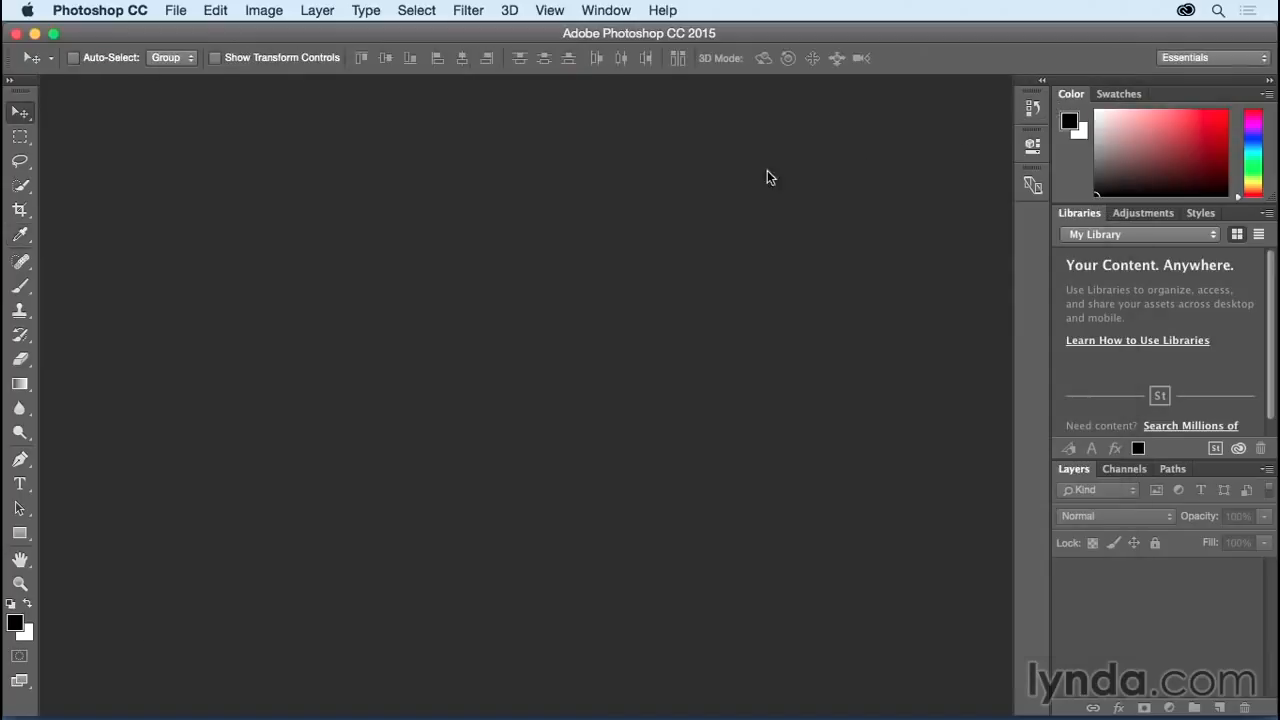
# Step: Choose the Rectangular Marquee Tool from its group of marquee tools, and switch to the Lasso tool
pyautogui.click(22, 140)
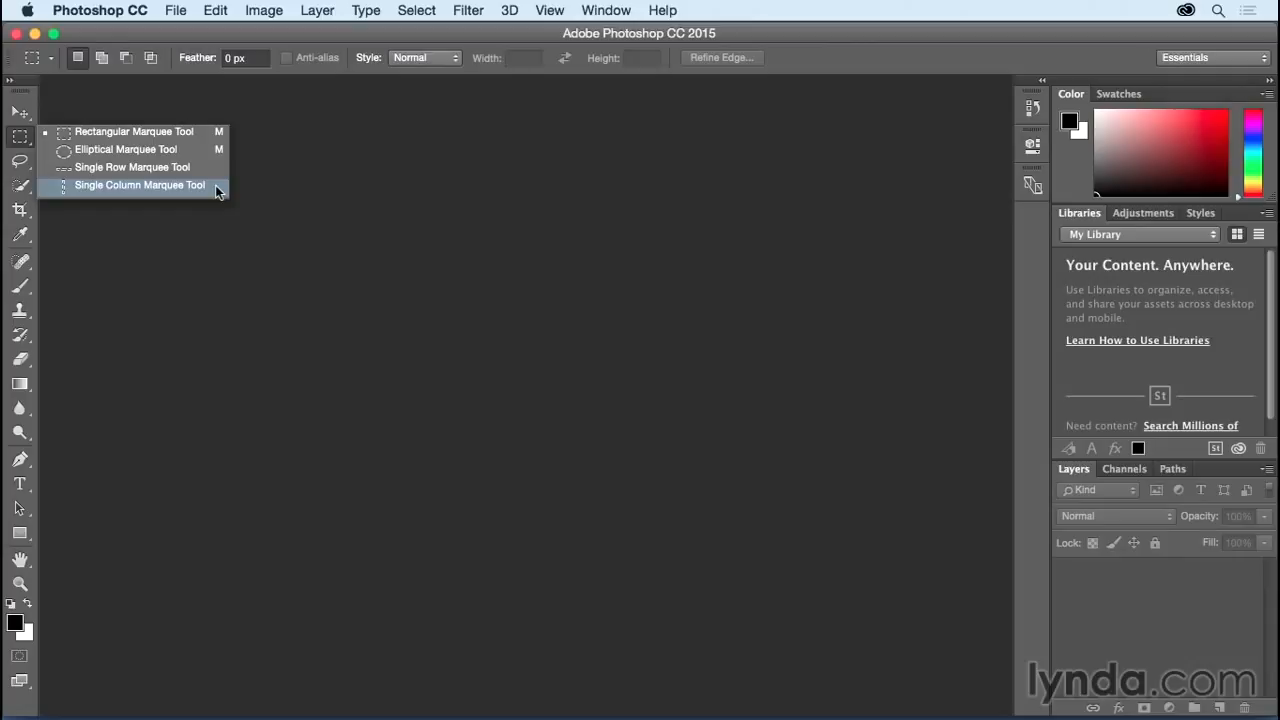
pyautogui.click(197, 133)
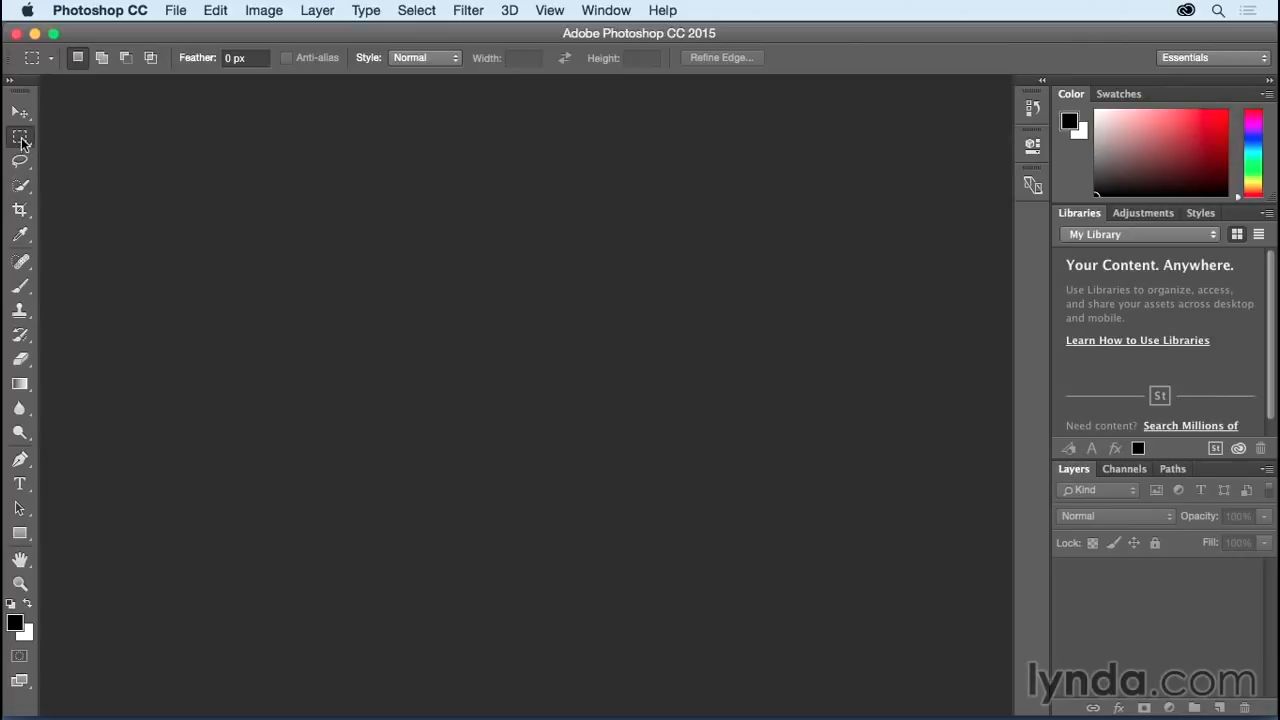
pyautogui.press('l')
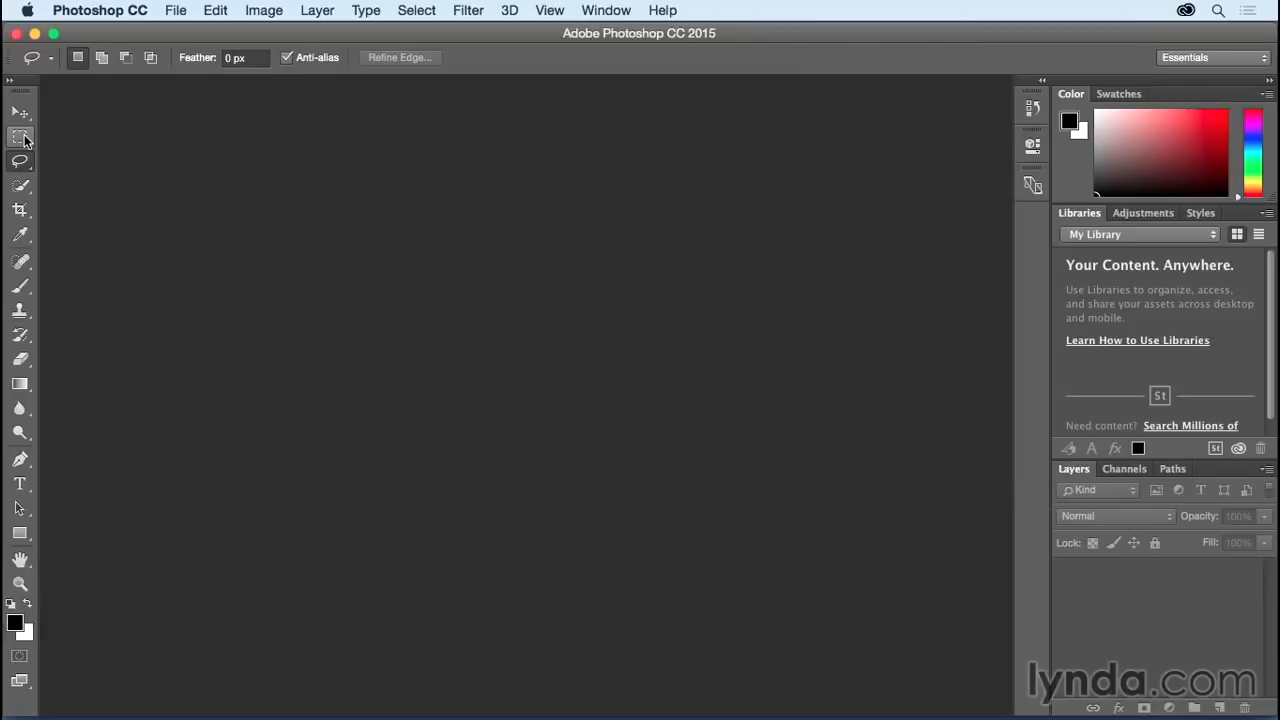
# Step: Reveal the grouped lasso tools, and cycle through the Polygonal and Magnetic Lasso back to the regular Lasso tool
pyautogui.click(27, 162)
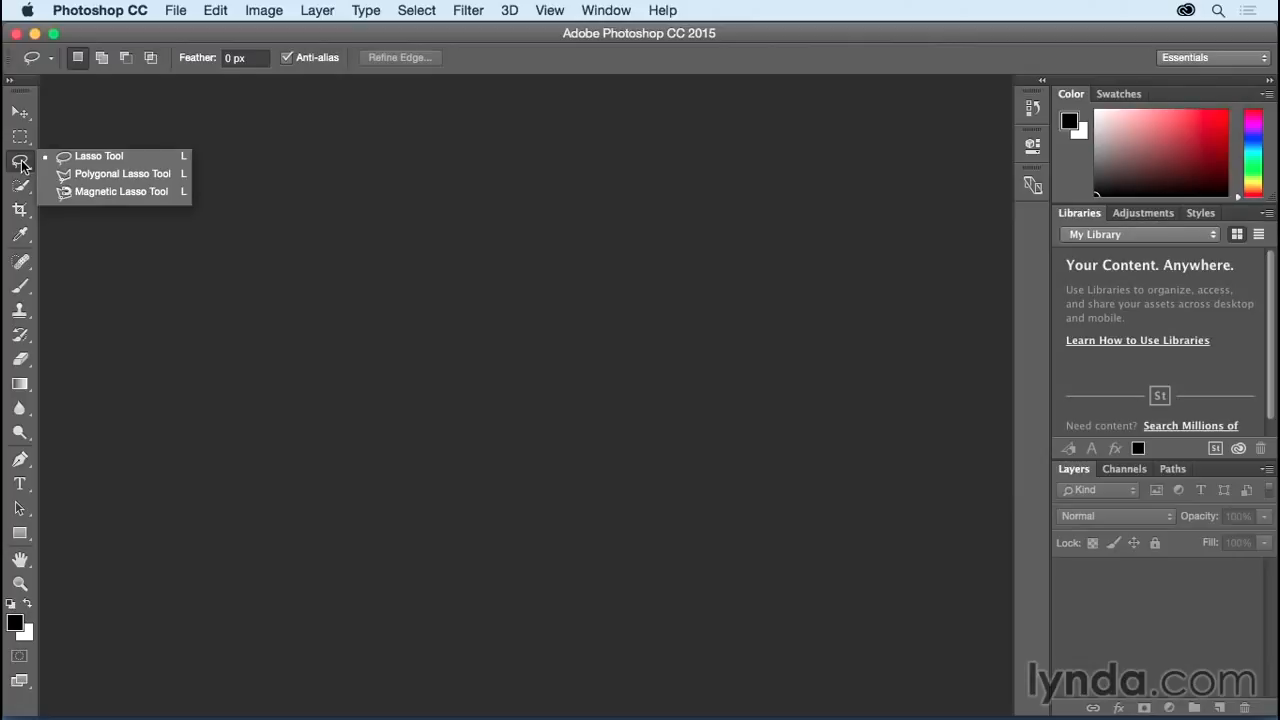
pyautogui.click(23, 165)
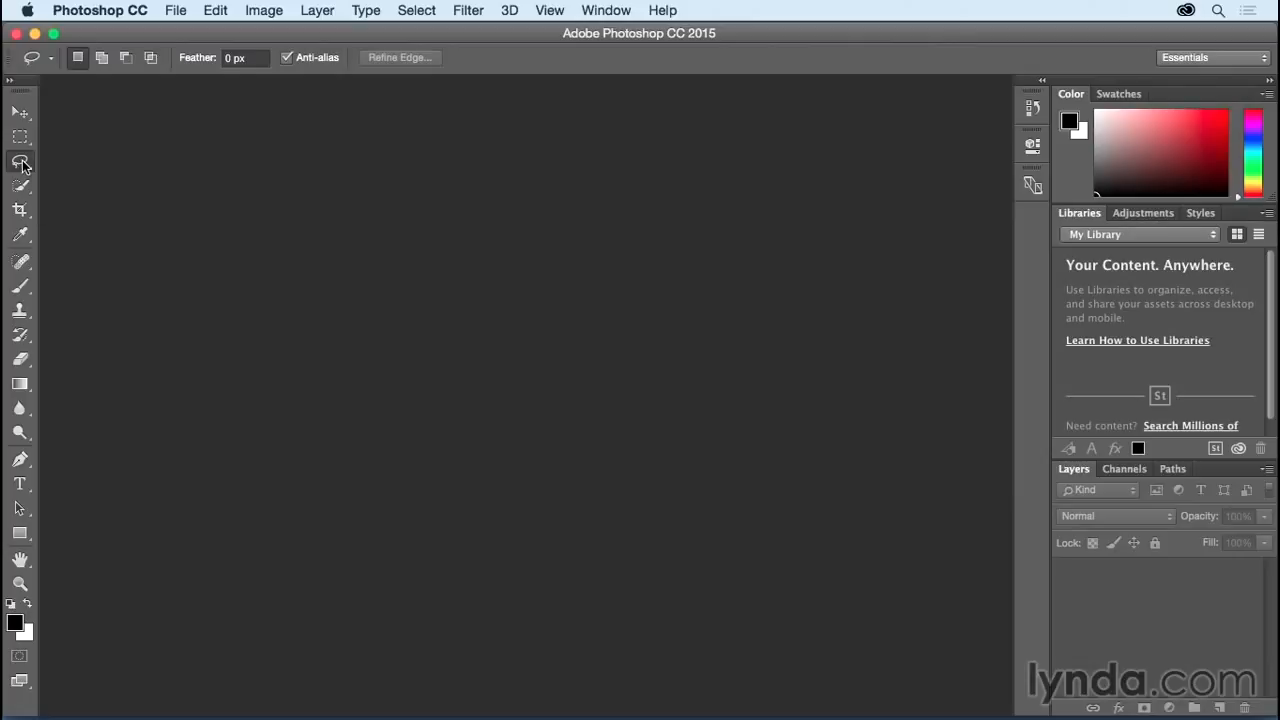
pyautogui.hotkey('shift', 'l')
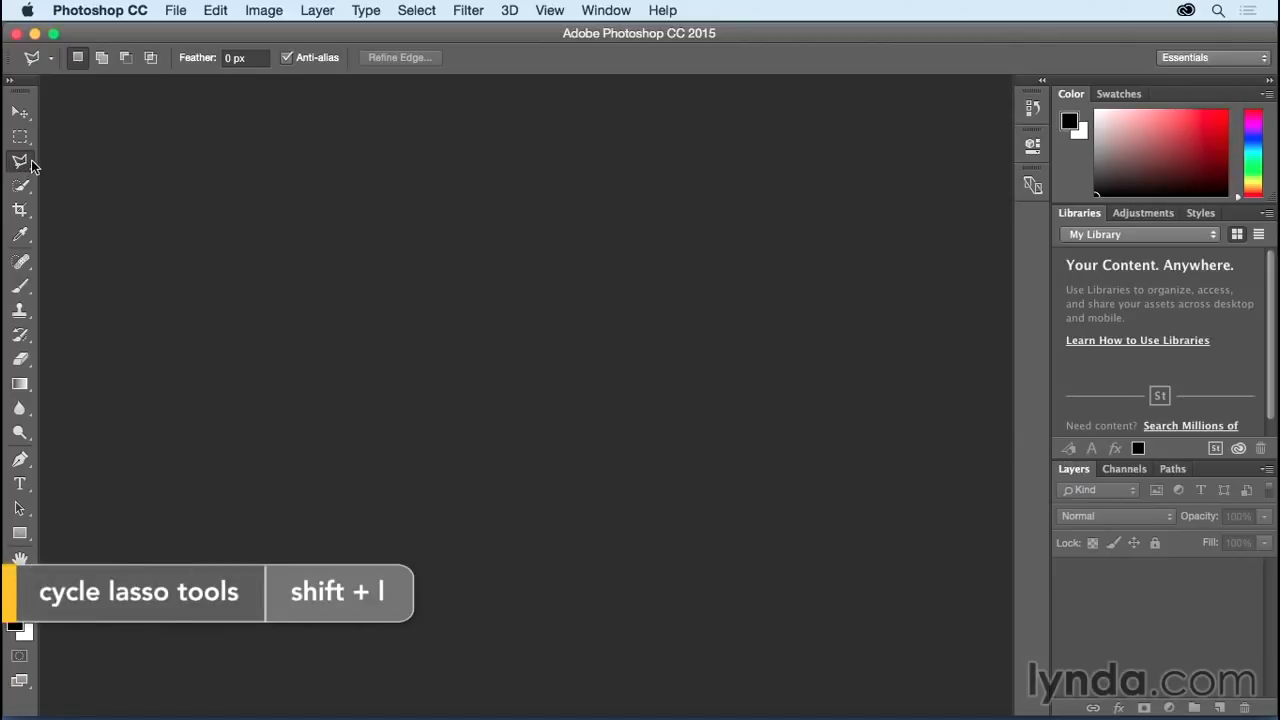
pyautogui.hotkey('shift', 'l')
pyautogui.hotkey('shift', 'l')
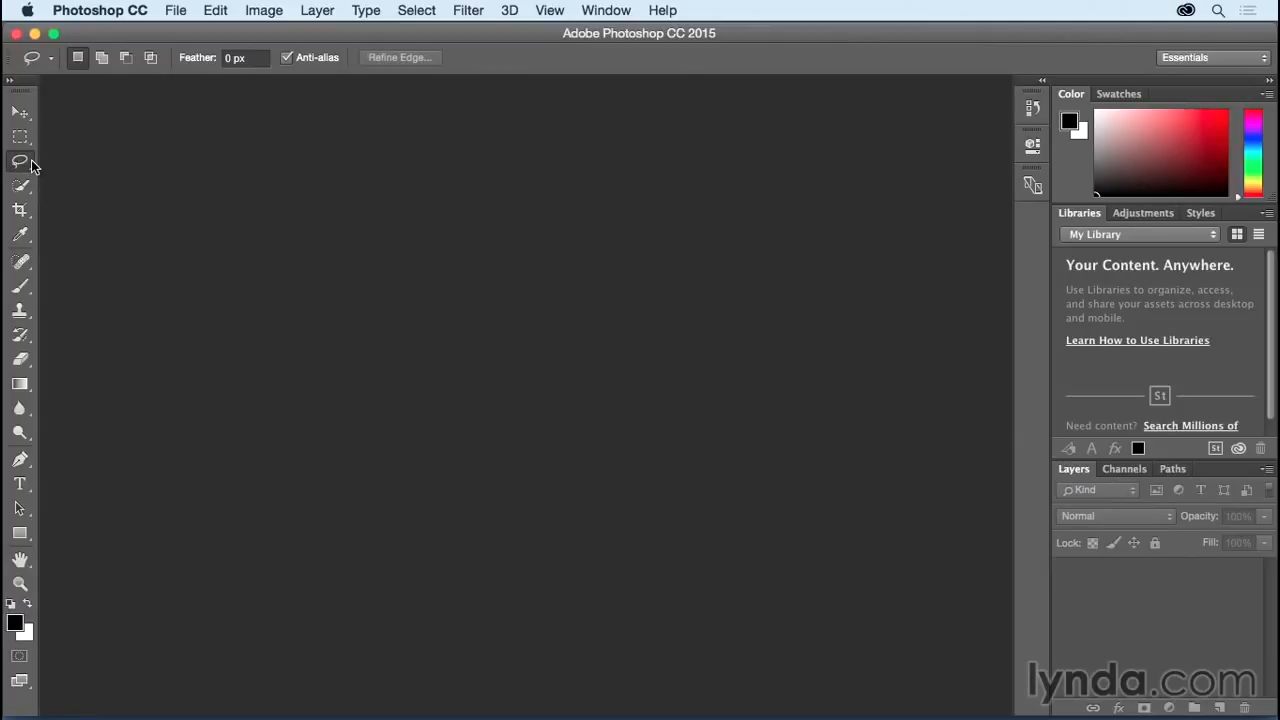
# Step: Toggle Use Shift Key for Tool Switch off and back on in the Tools preferences
pyautogui.click(110, 13)
pyautogui.moveTo(112, 67)
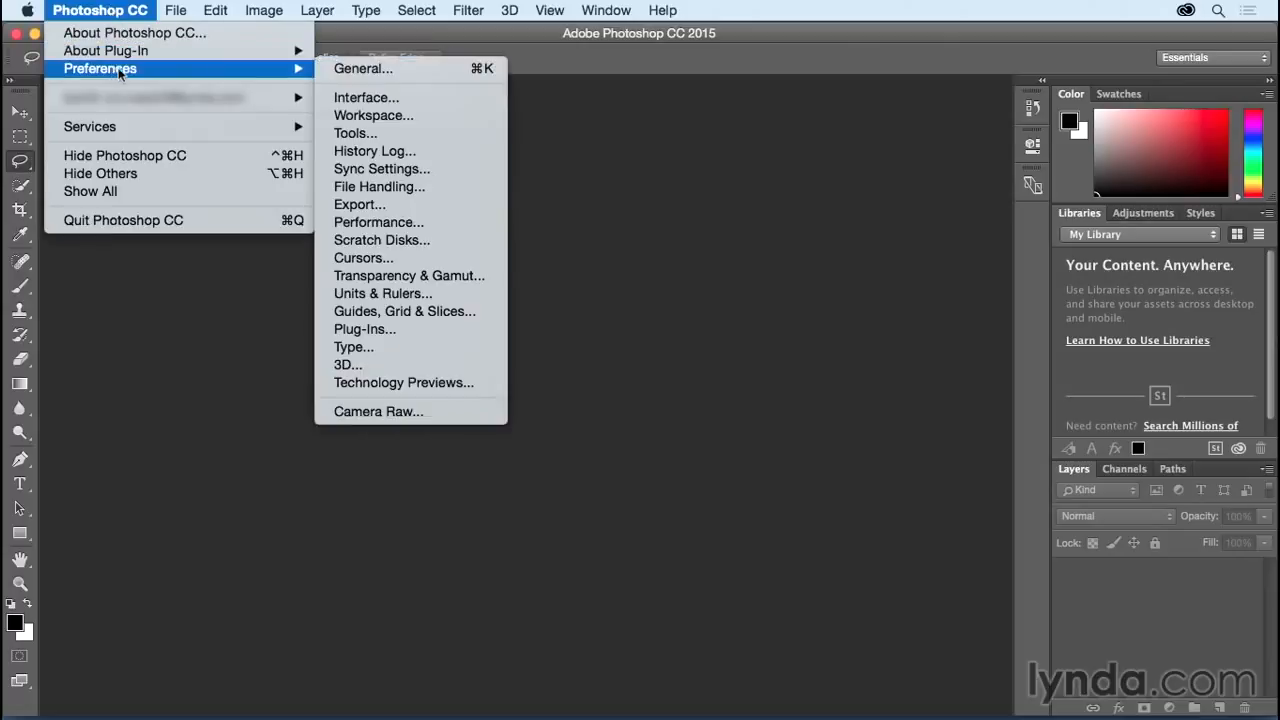
pyautogui.click(409, 133)
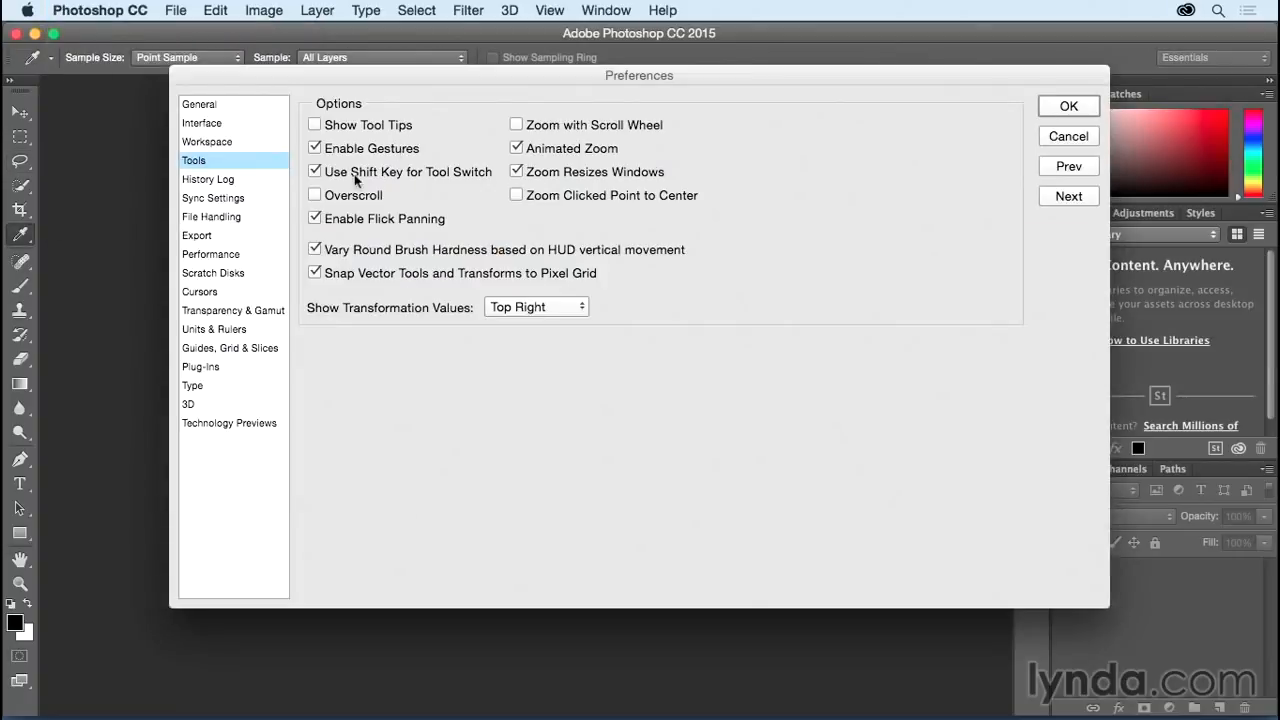
pyautogui.click(315, 172)
pyautogui.click(315, 172)
pyautogui.click(1069, 107)
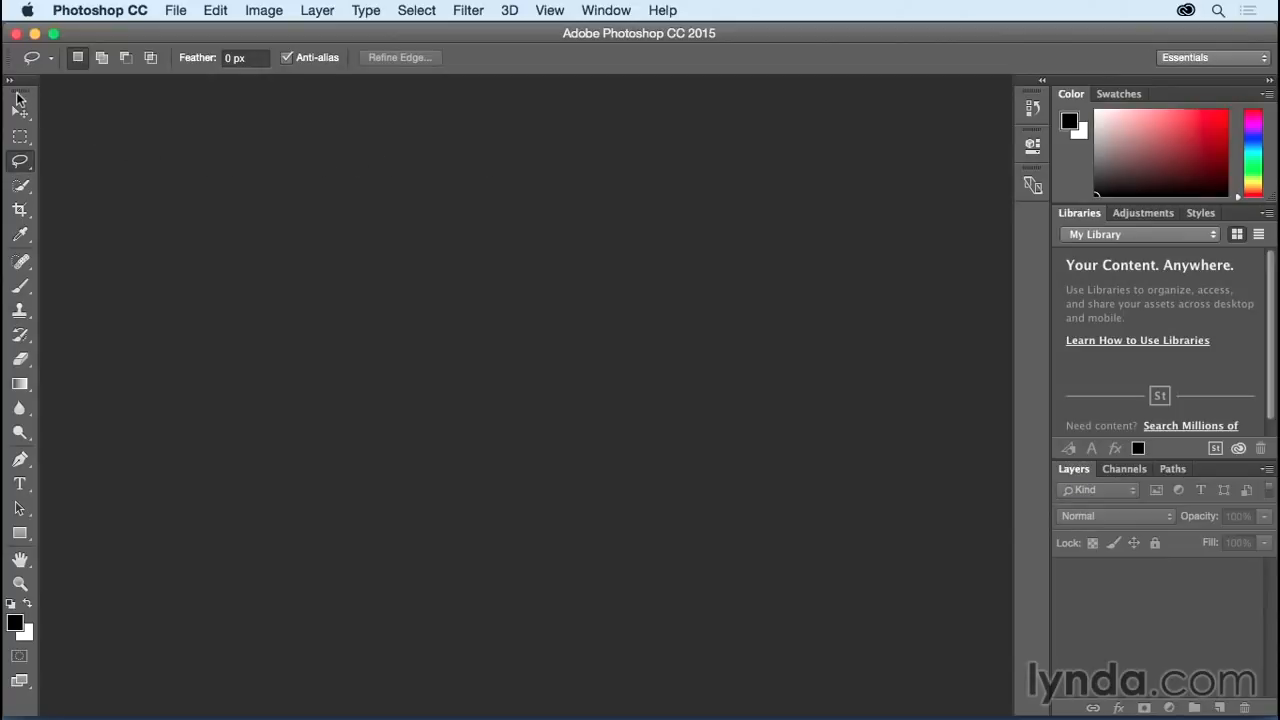
# Step: Dock the toolbar beside the column of collapsed panels, and return it to its original docking edge
pyautogui.moveTo(20, 97); pyautogui.dragTo(1008, 102)
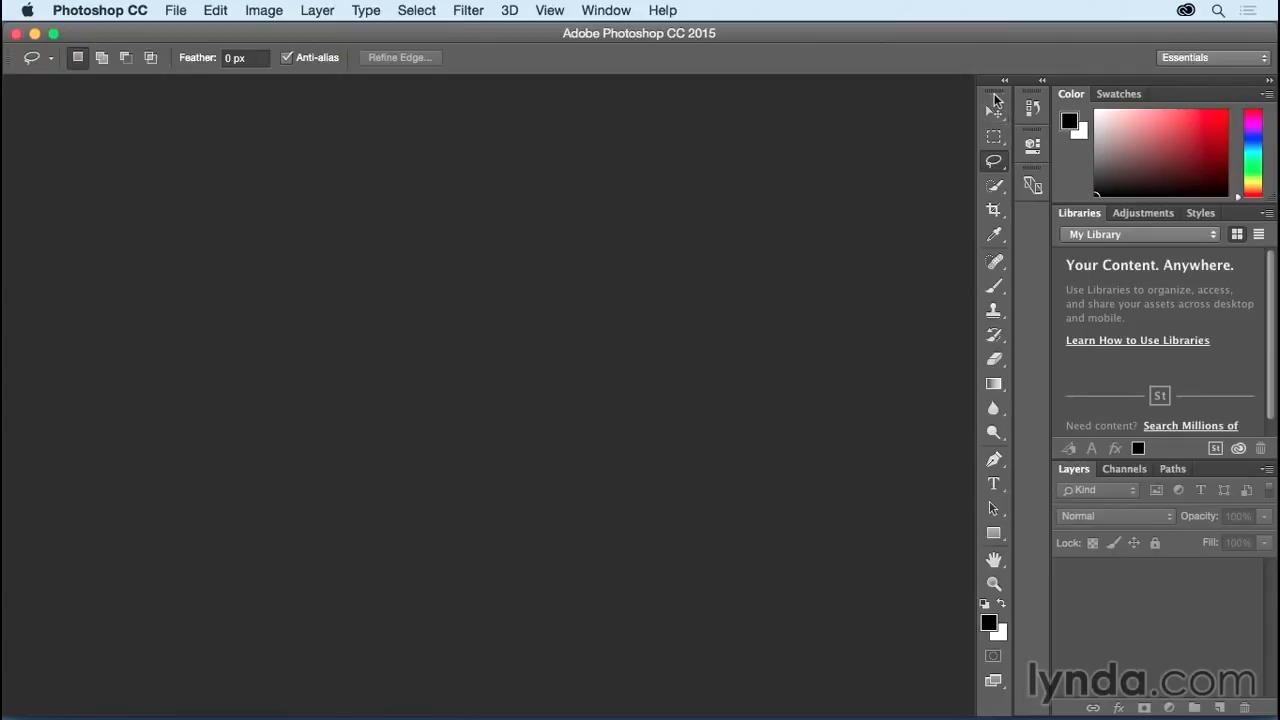
pyautogui.moveTo(984, 95); pyautogui.dragTo(6, 105)
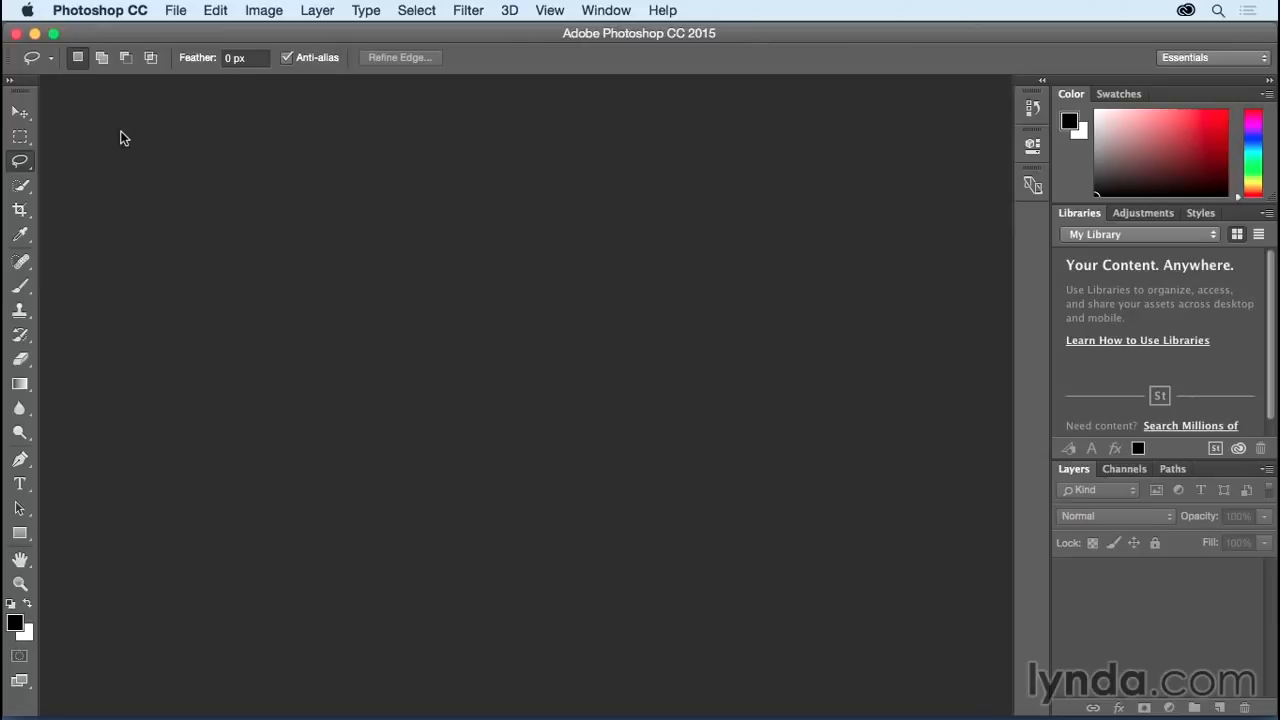
# Step: Select the Rectangular Marquee tool, switch temporarily to the Lasso tool, and return to the Rectangular Marquee
pyautogui.press('m')
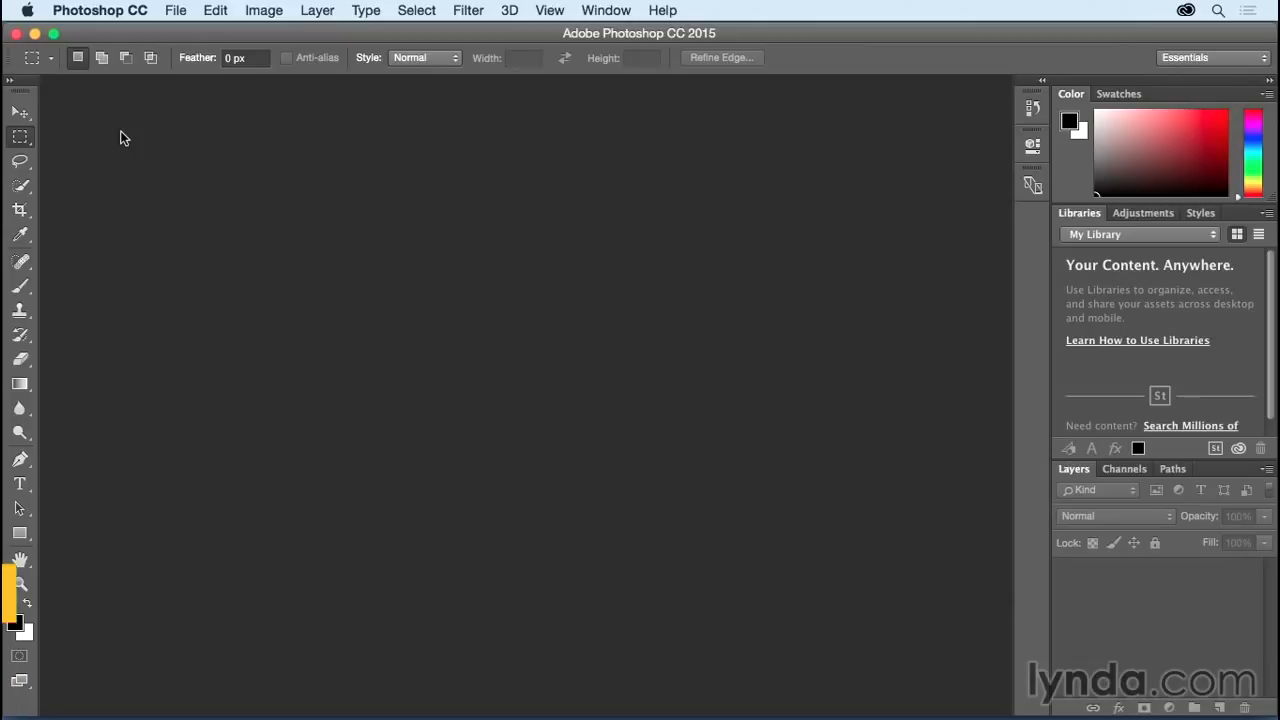
pyautogui.press('l')
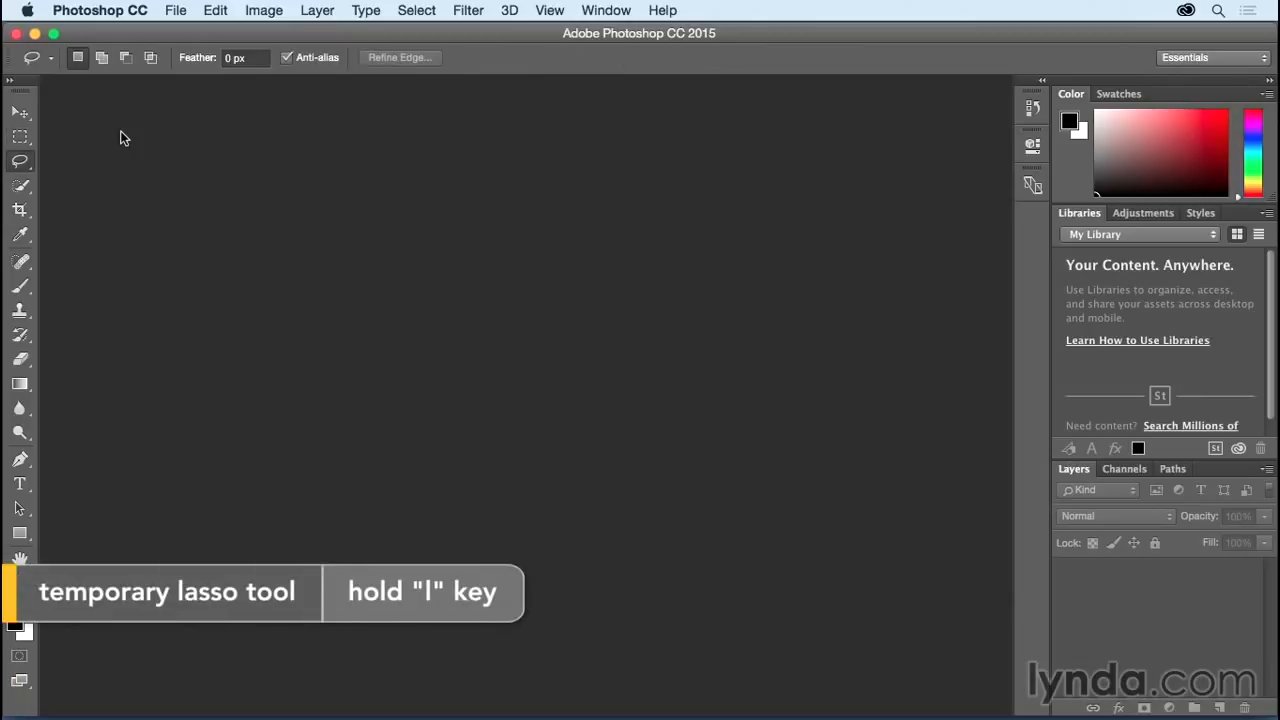
pyautogui.press('m')
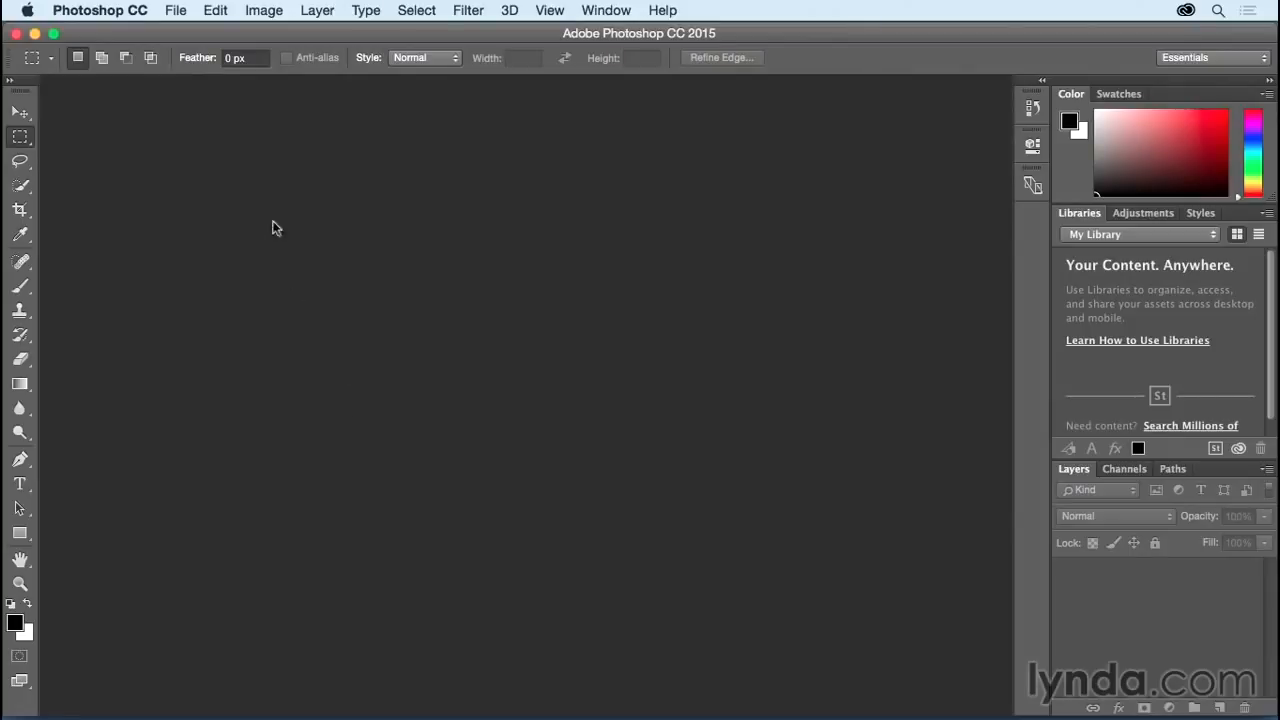
# Step: Open the Keyboard Shortcuts and Menus dialog and list the shortcuts for Tools
pyautogui.click(215, 10)
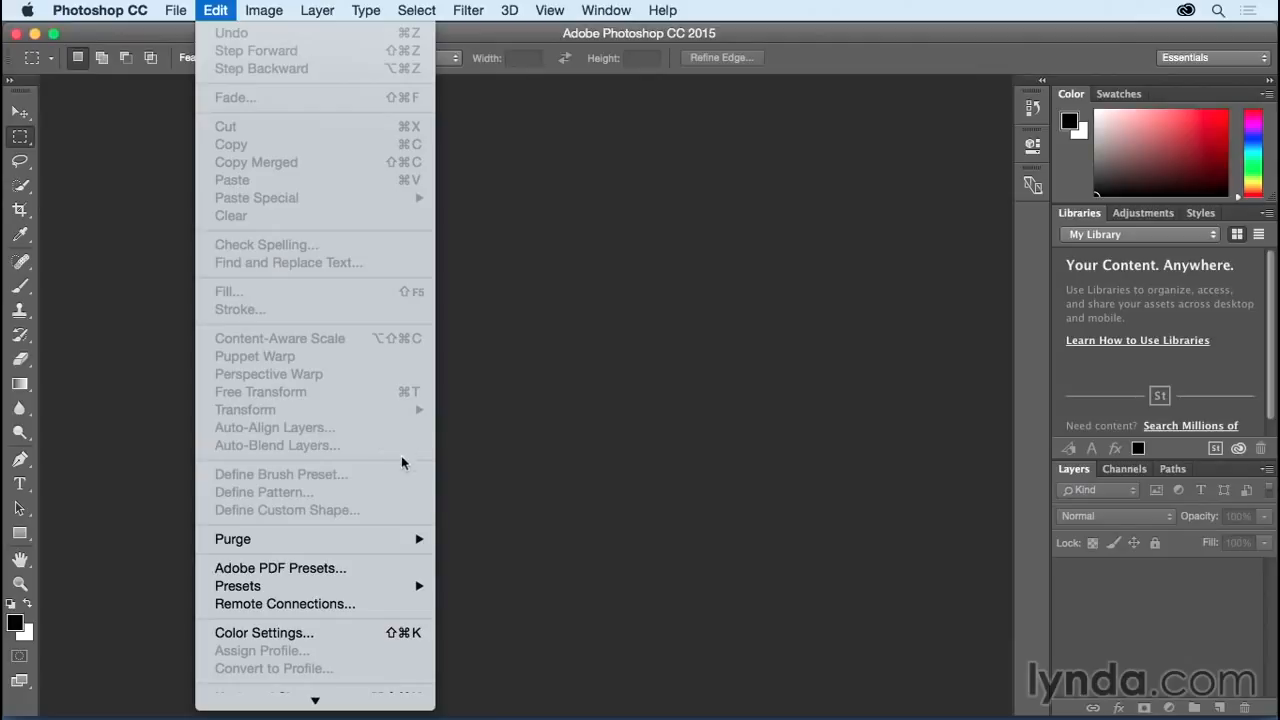
pyautogui.moveTo(395, 698)
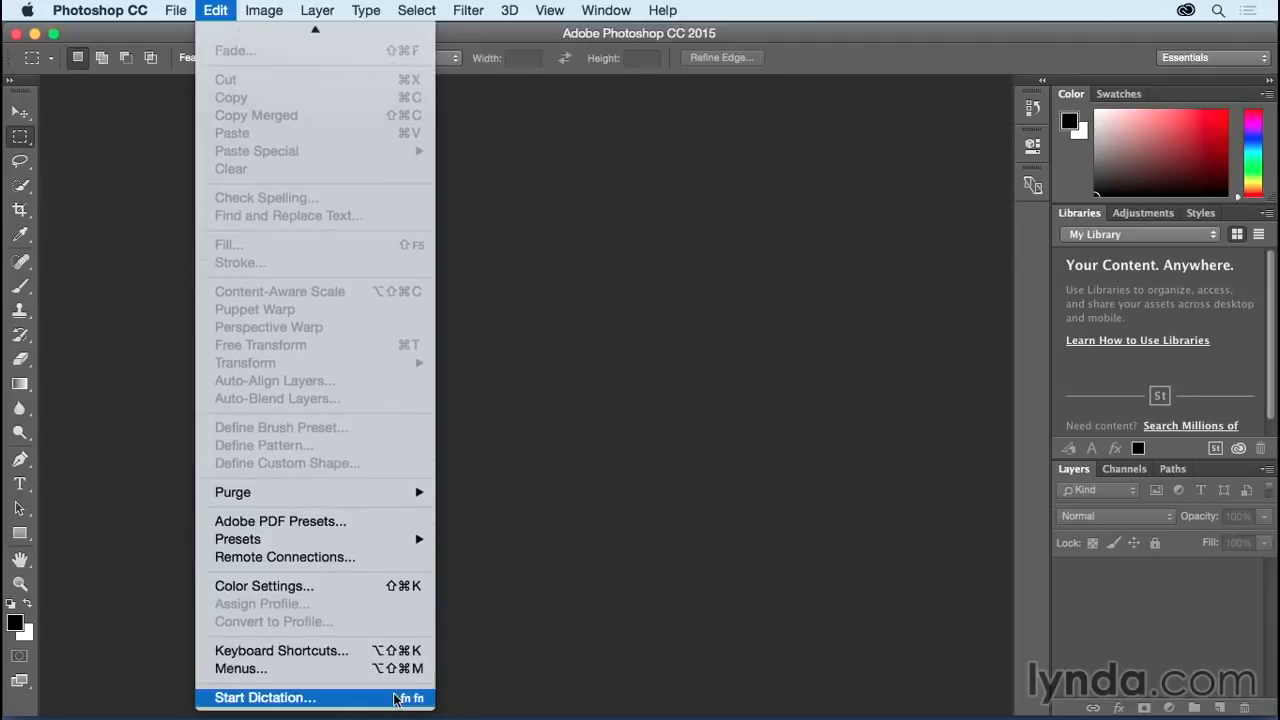
pyautogui.click(360, 650)
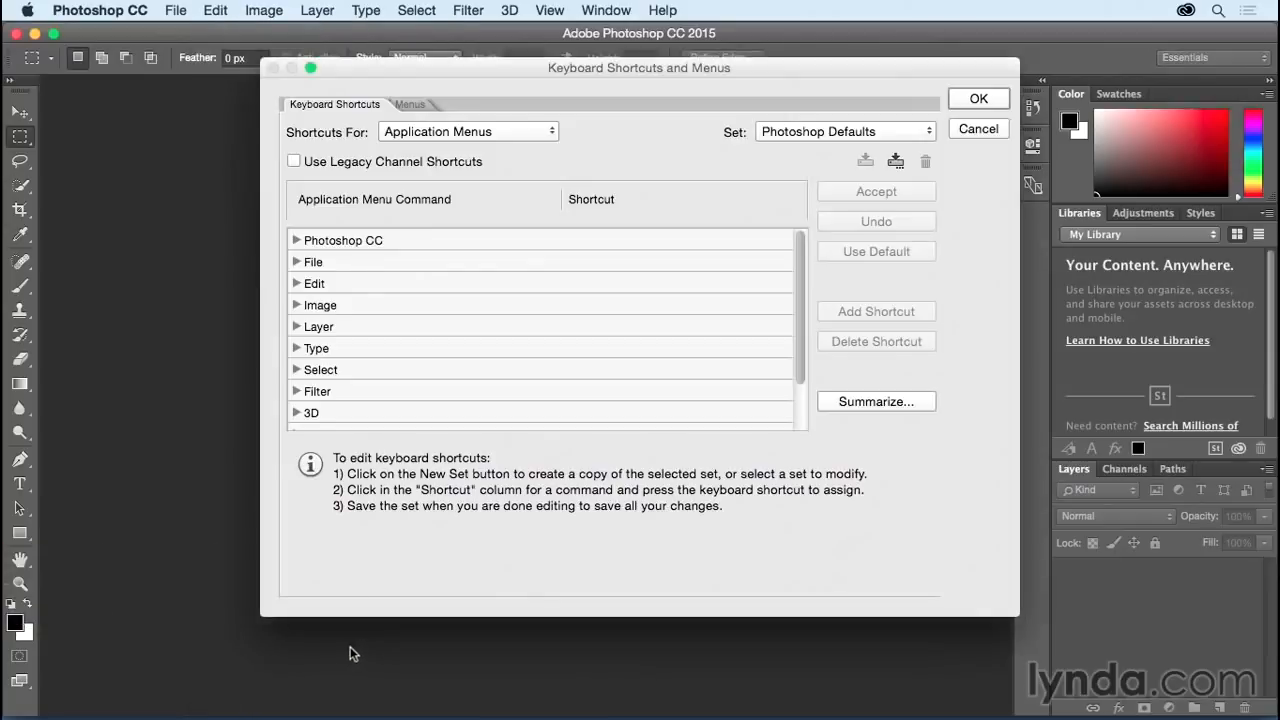
pyautogui.click(533, 134)
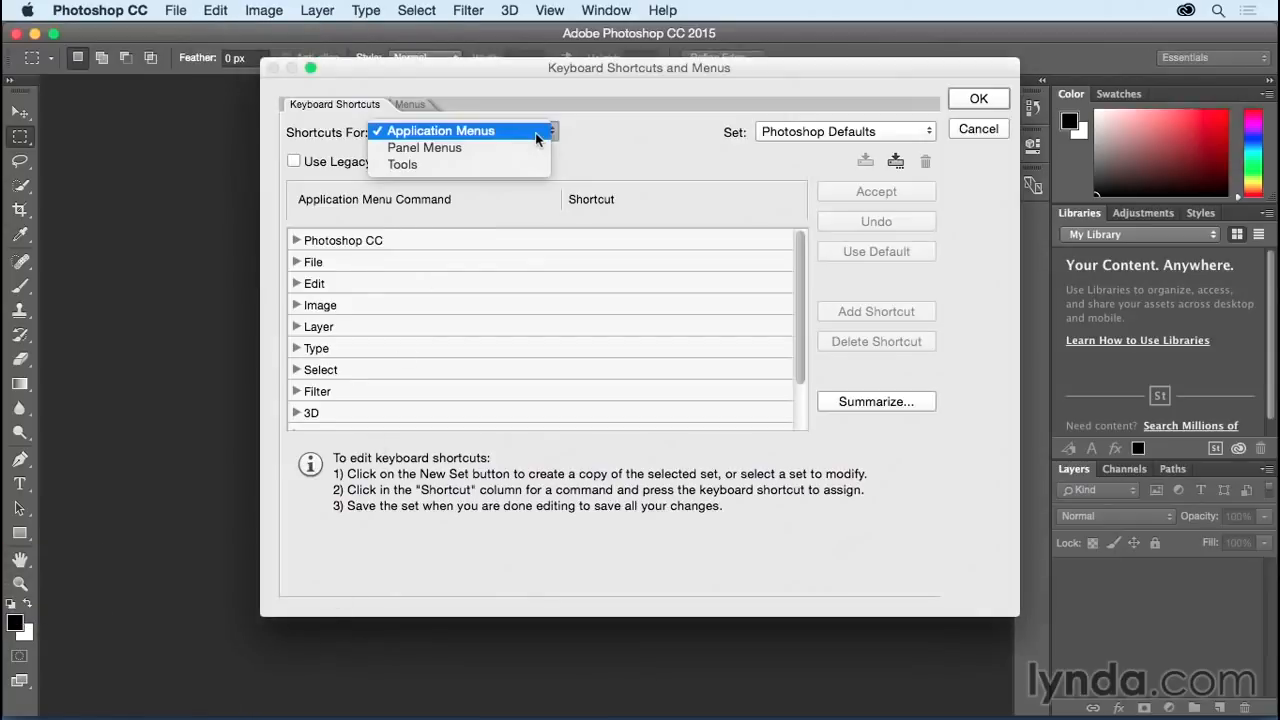
pyautogui.click(537, 136)
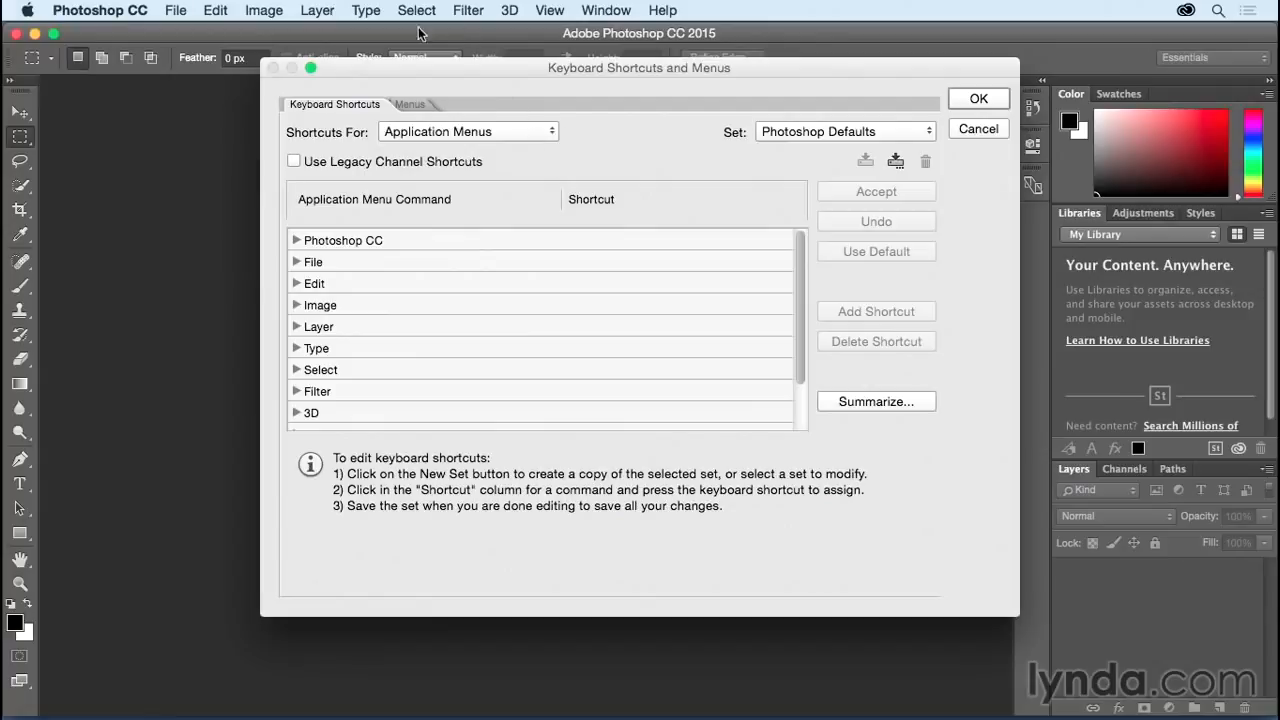
pyautogui.click(498, 131)
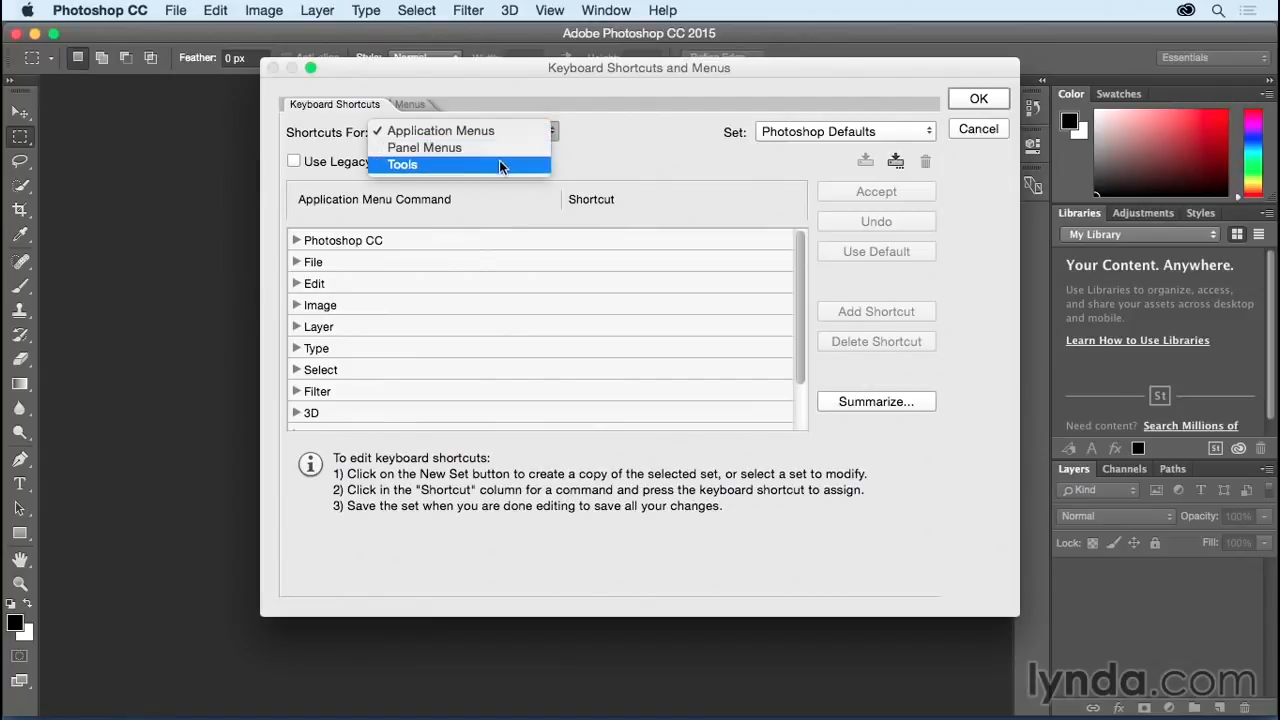
pyautogui.click(499, 164)
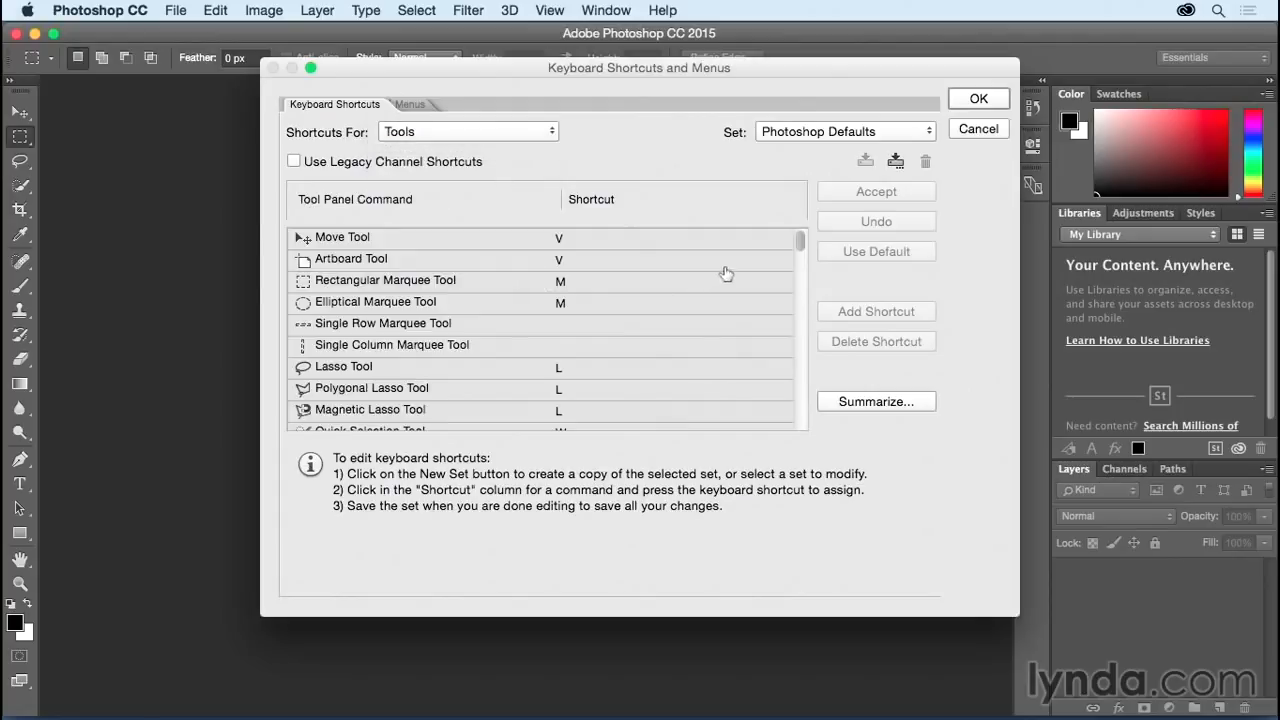
# Step: Remove the assigned shortcuts from the Pencil Tool and the Color Replacement Tool
pyautogui.moveTo(801, 245)
pyautogui.mouseDown()
pyautogui.moveTo(794, 403)
pyautogui.moveTo(787, 238)
pyautogui.mouseUp()
pyautogui.moveTo(800, 246); pyautogui.dragTo(802, 300)
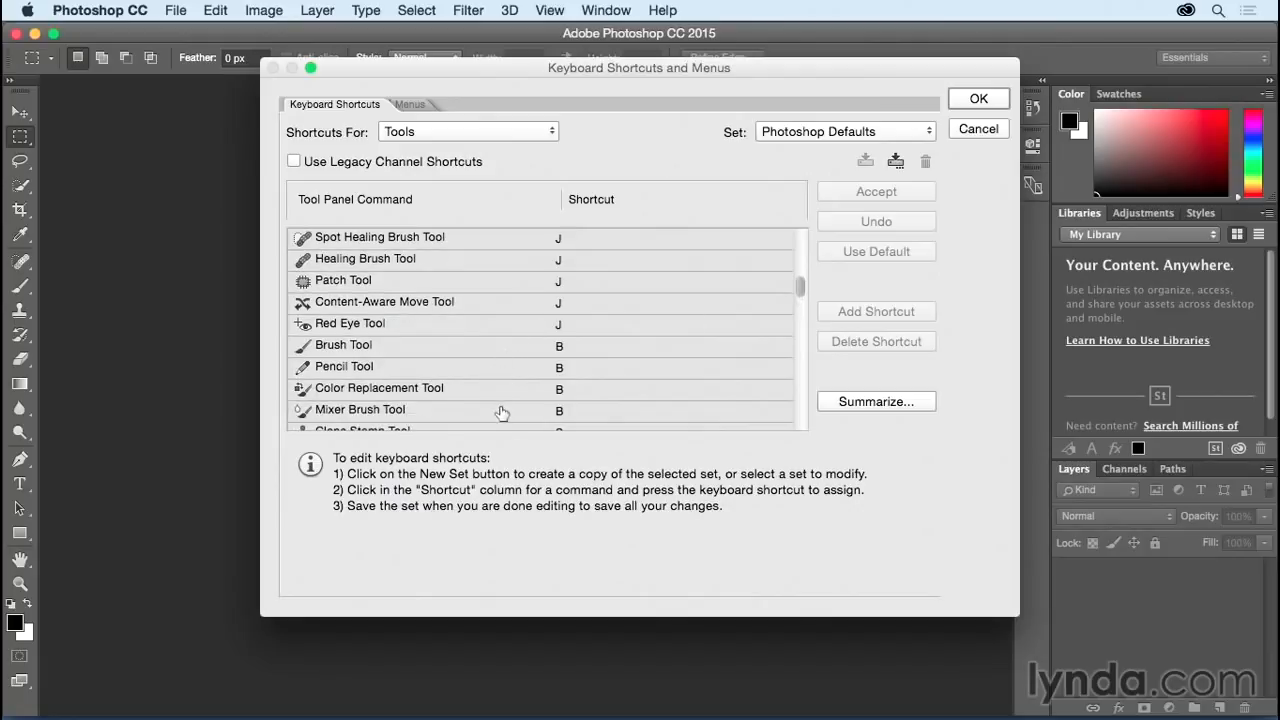
pyautogui.click(566, 370)
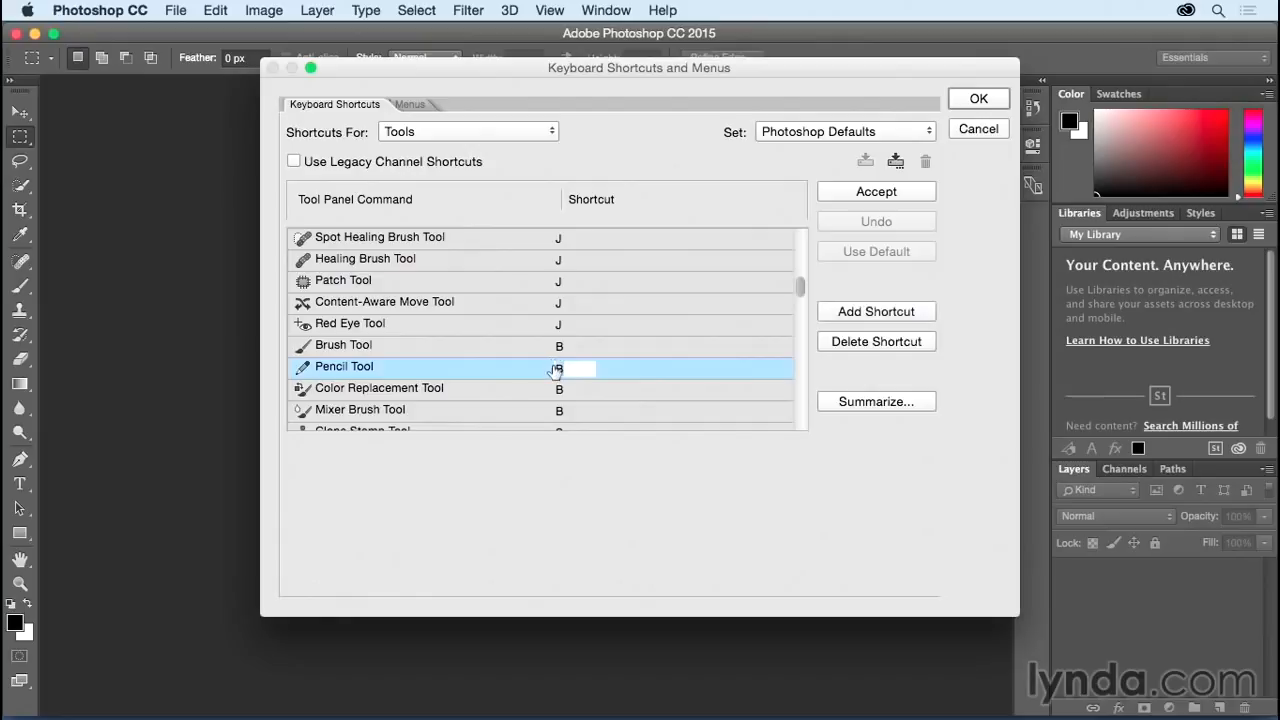
pyautogui.press('BackSpace')
pyautogui.click(558, 388)
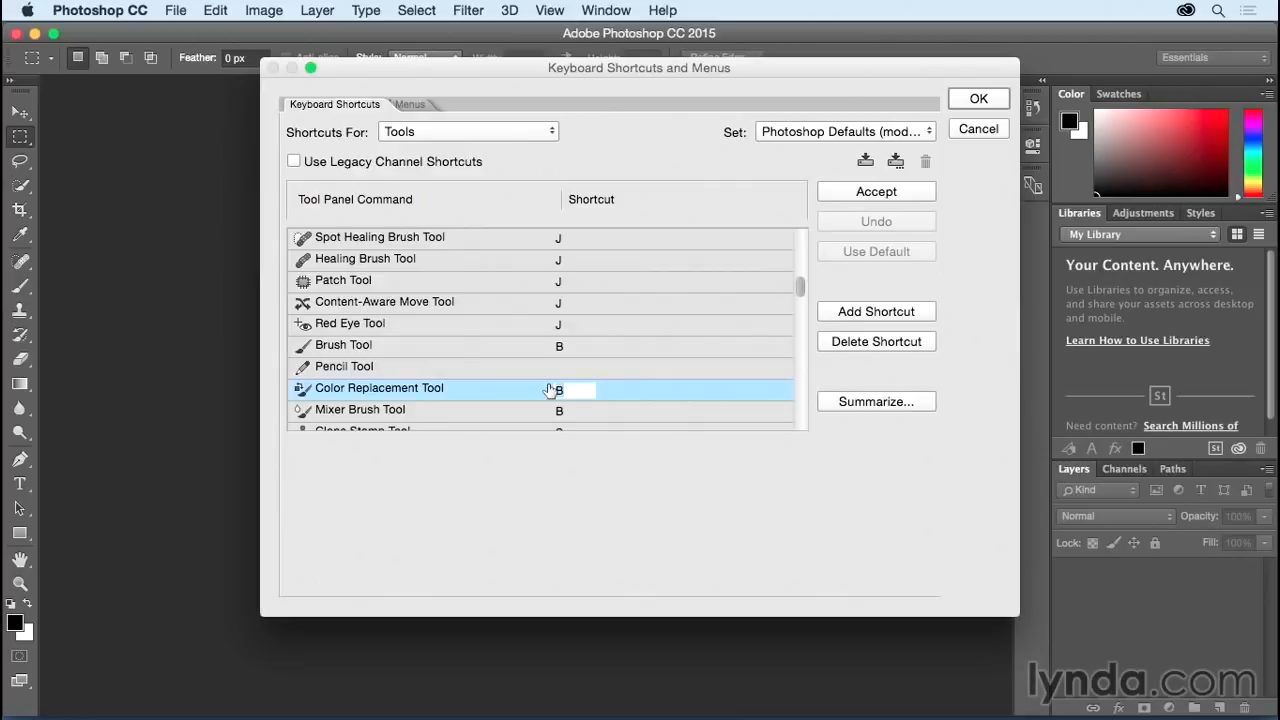
pyautogui.press('BackSpace')
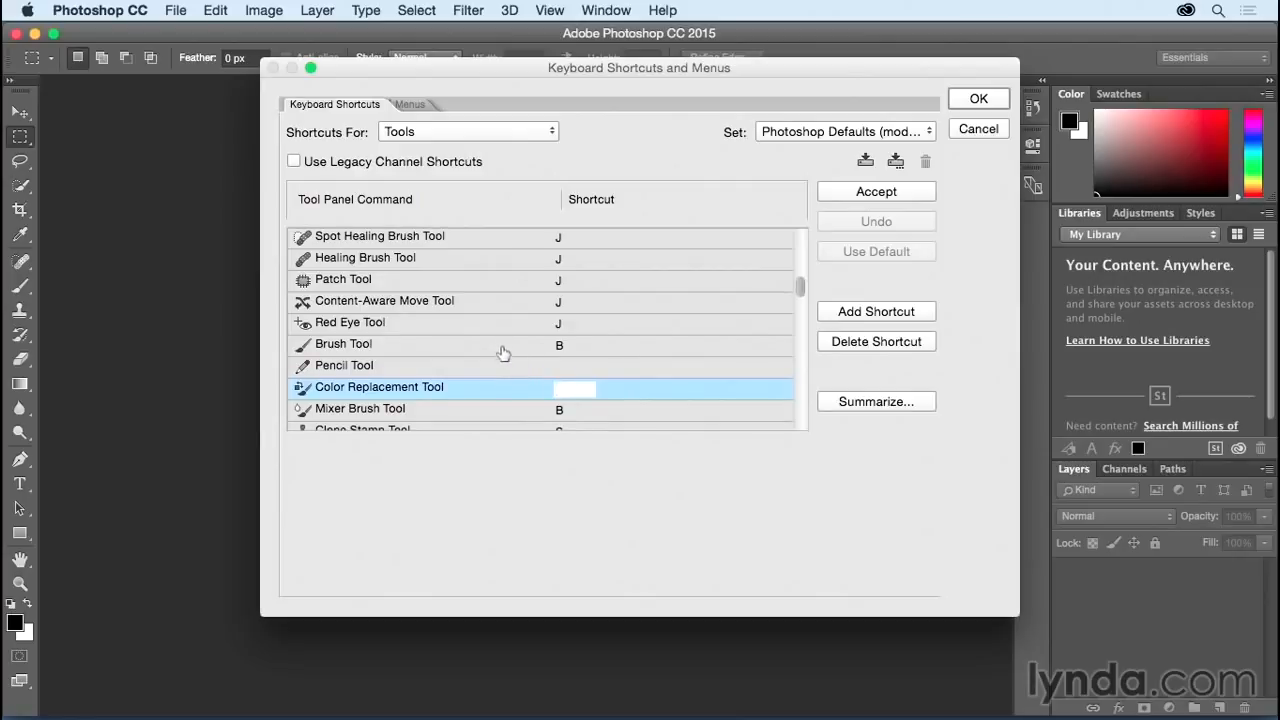
# Step: Assign the shortcut N to the Mixer Brush Tool, try T in its place, and set it back to N
pyautogui.click(572, 412)
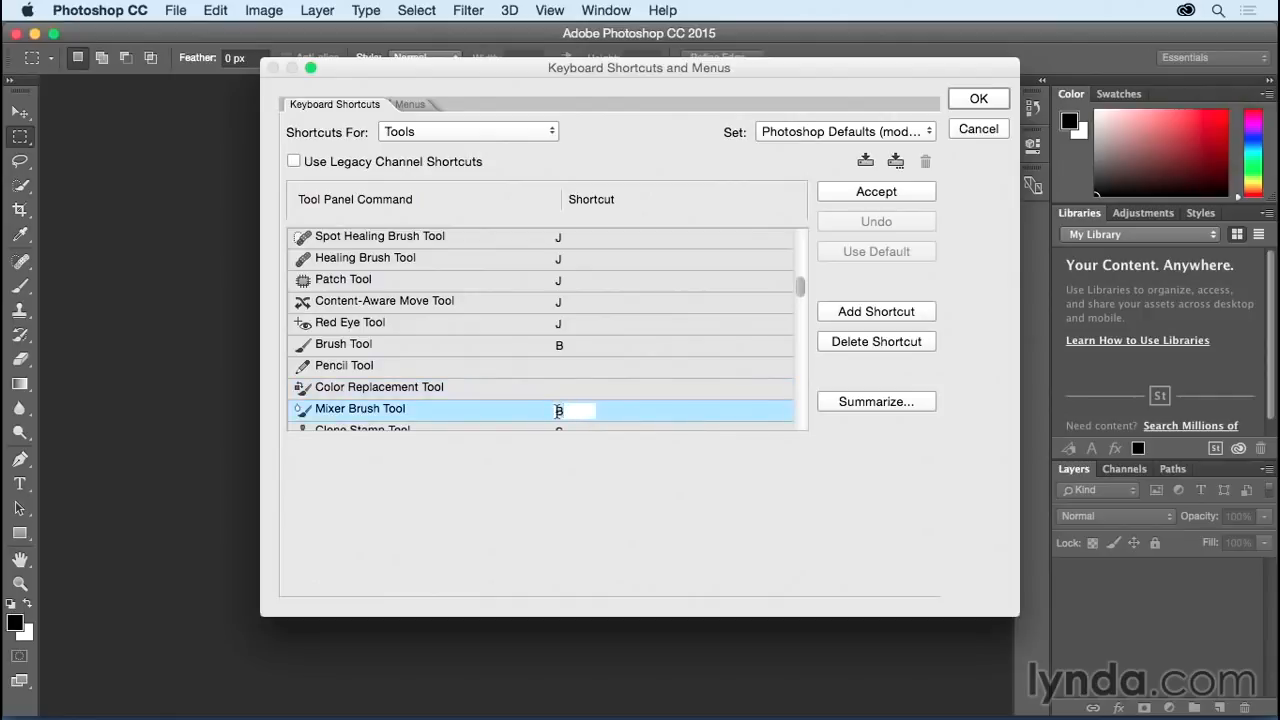
pyautogui.write('n')
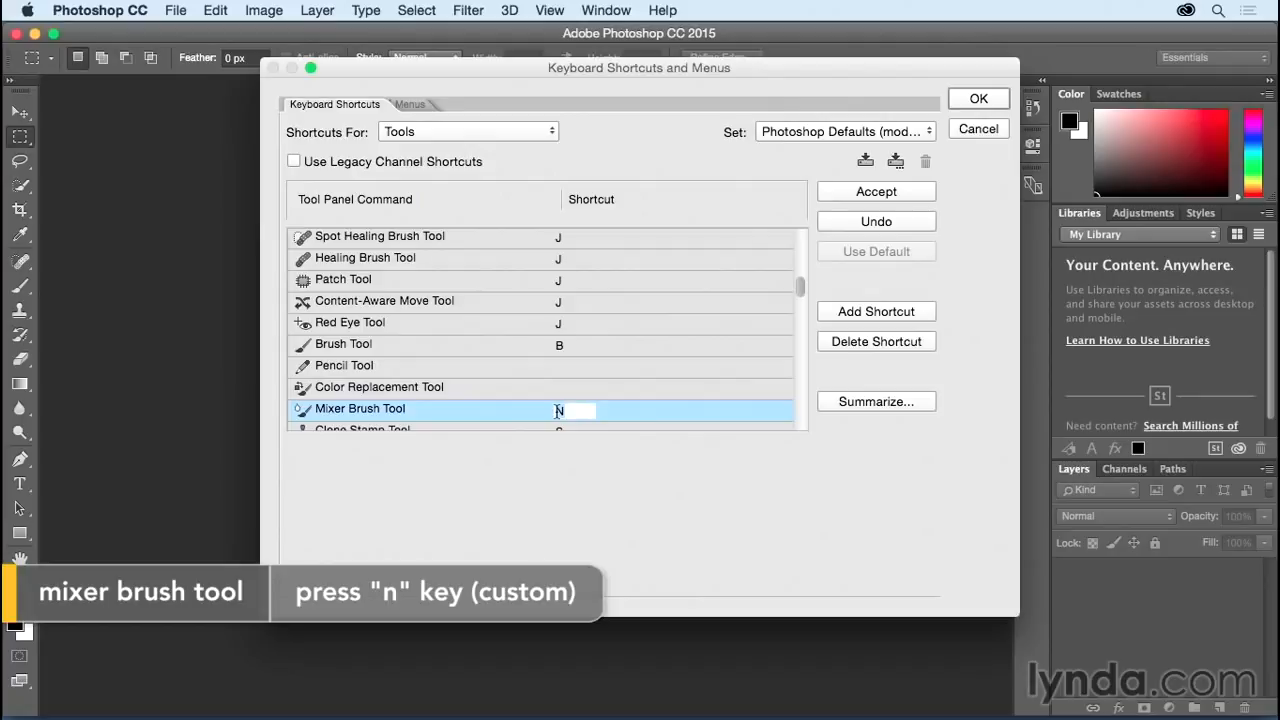
pyautogui.write('t')
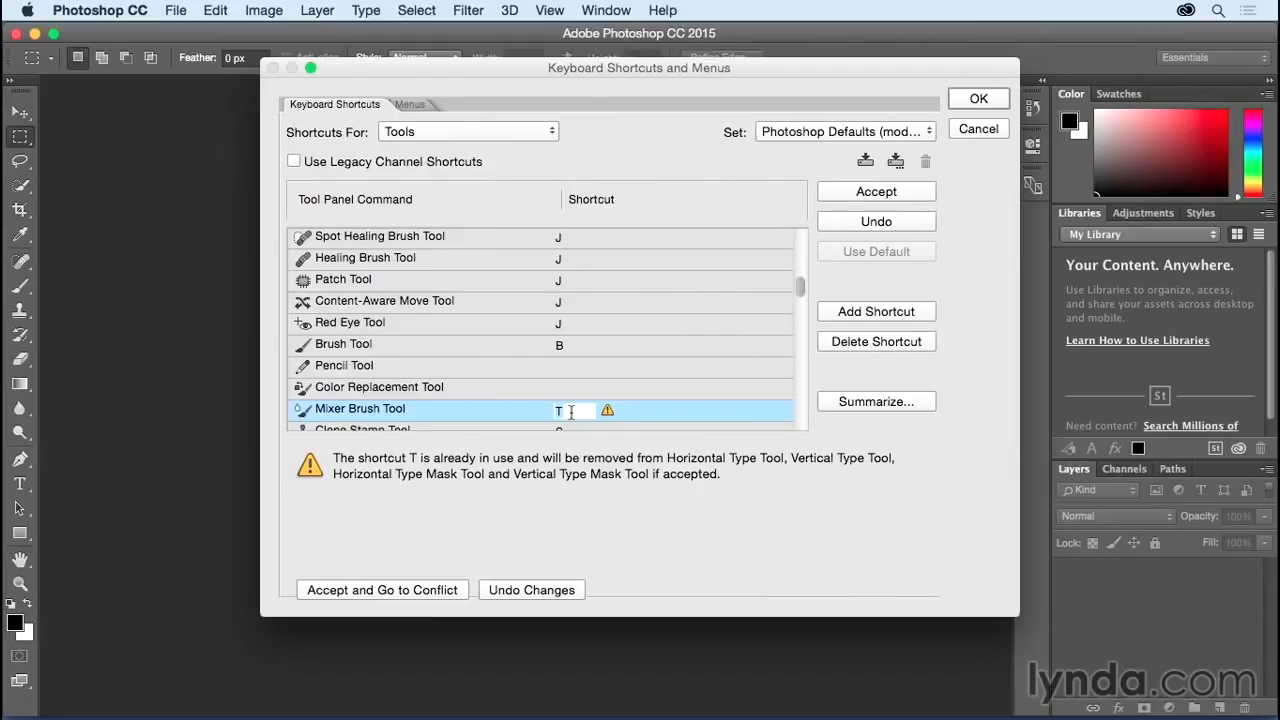
pyautogui.write('N')
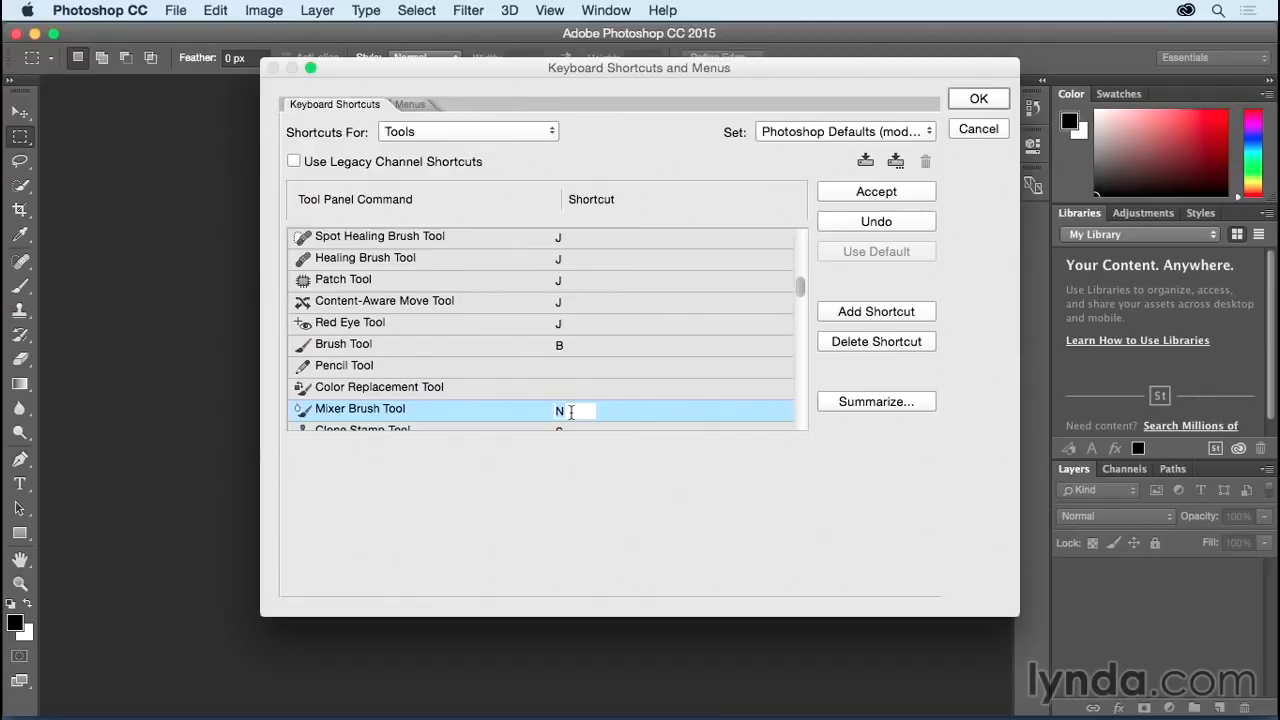
# Step: Assign the shortcut K to the Foreground Color Picker command
pyautogui.click(801, 301)
pyautogui.moveTo(801, 301); pyautogui.dragTo(801, 421)
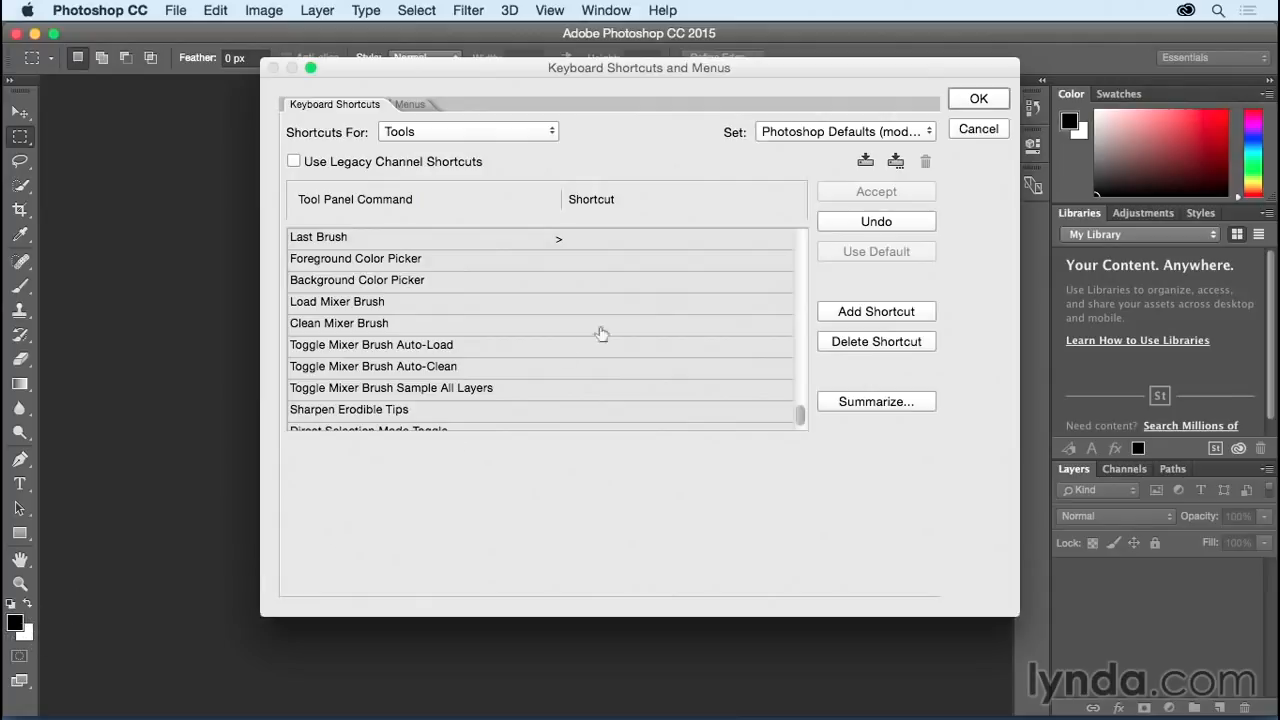
pyautogui.click(558, 259)
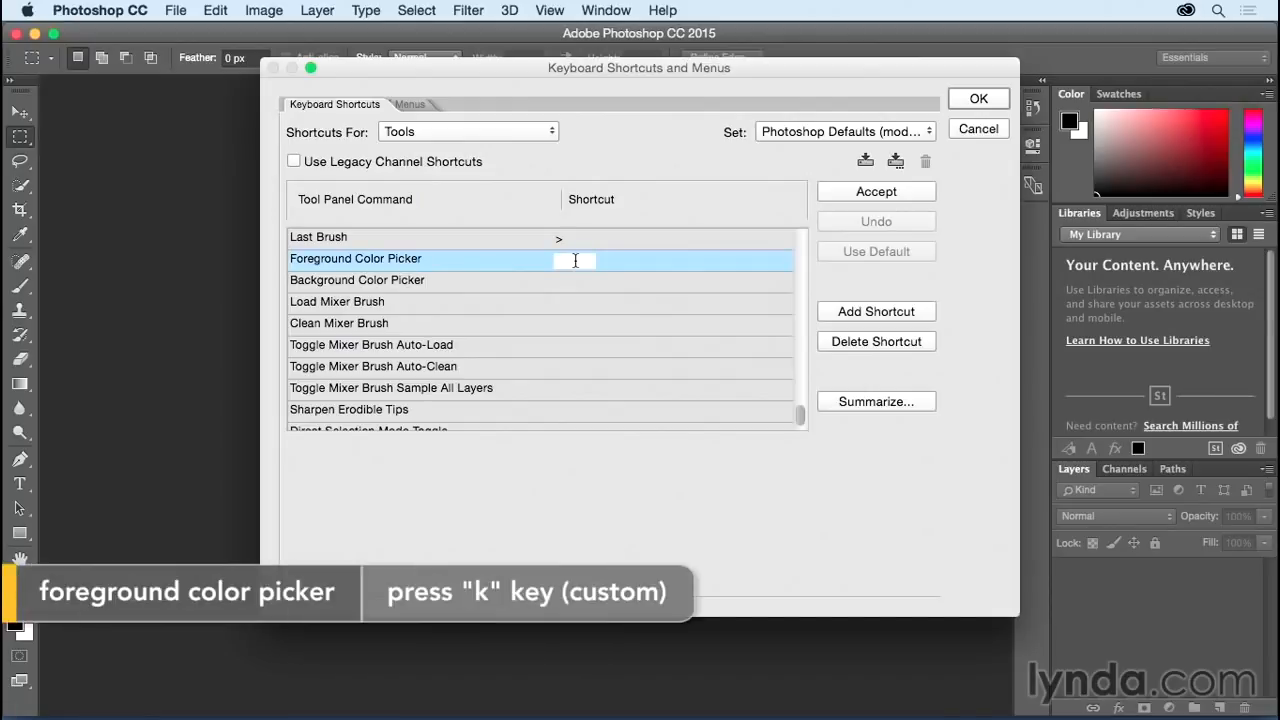
pyautogui.press('k')
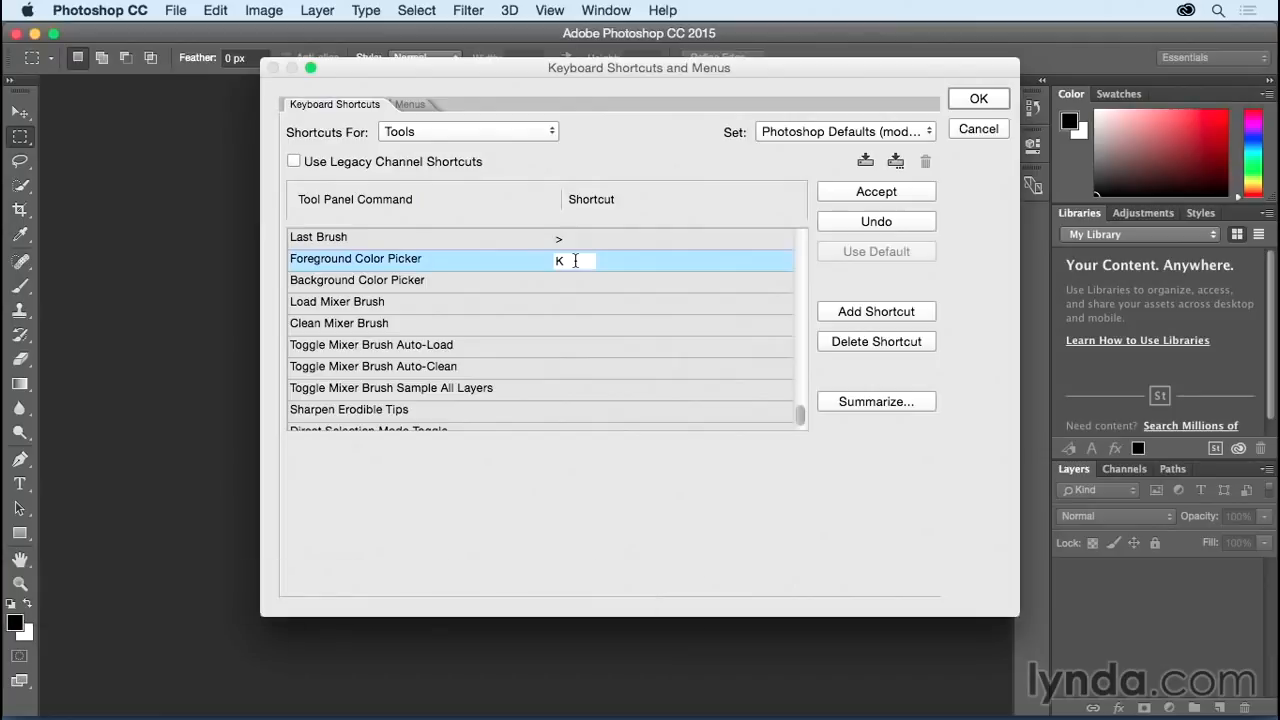
# Step: In the Application Menus shortcuts, assign Shift+⌘+D to Auto-Align Layers under Edit and accept the reassignment
pyautogui.click(514, 130)
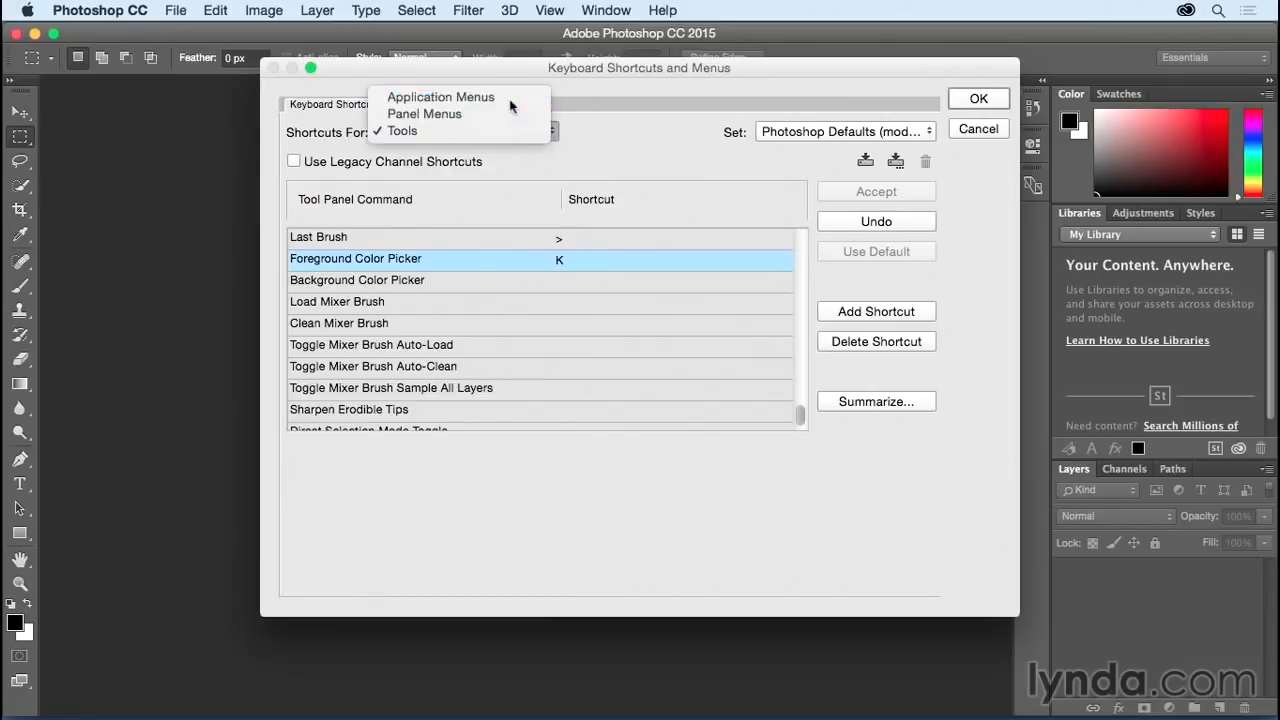
pyautogui.click(510, 97)
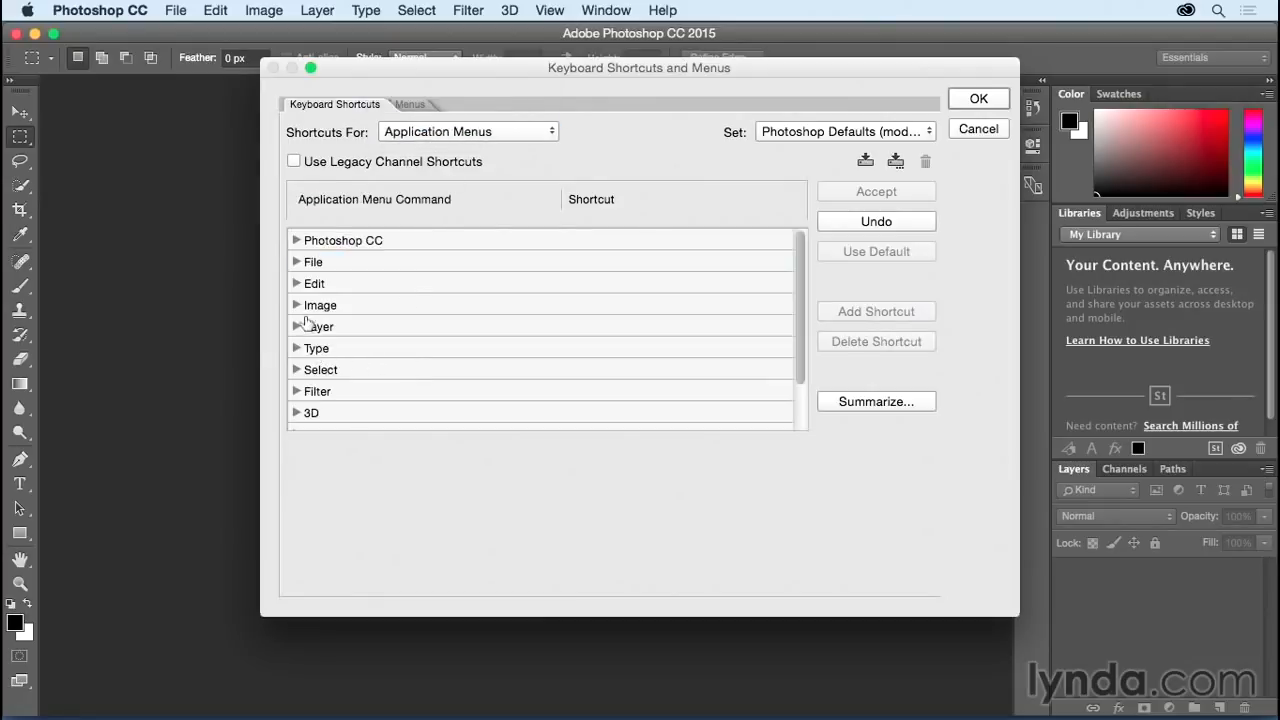
pyautogui.click(296, 283)
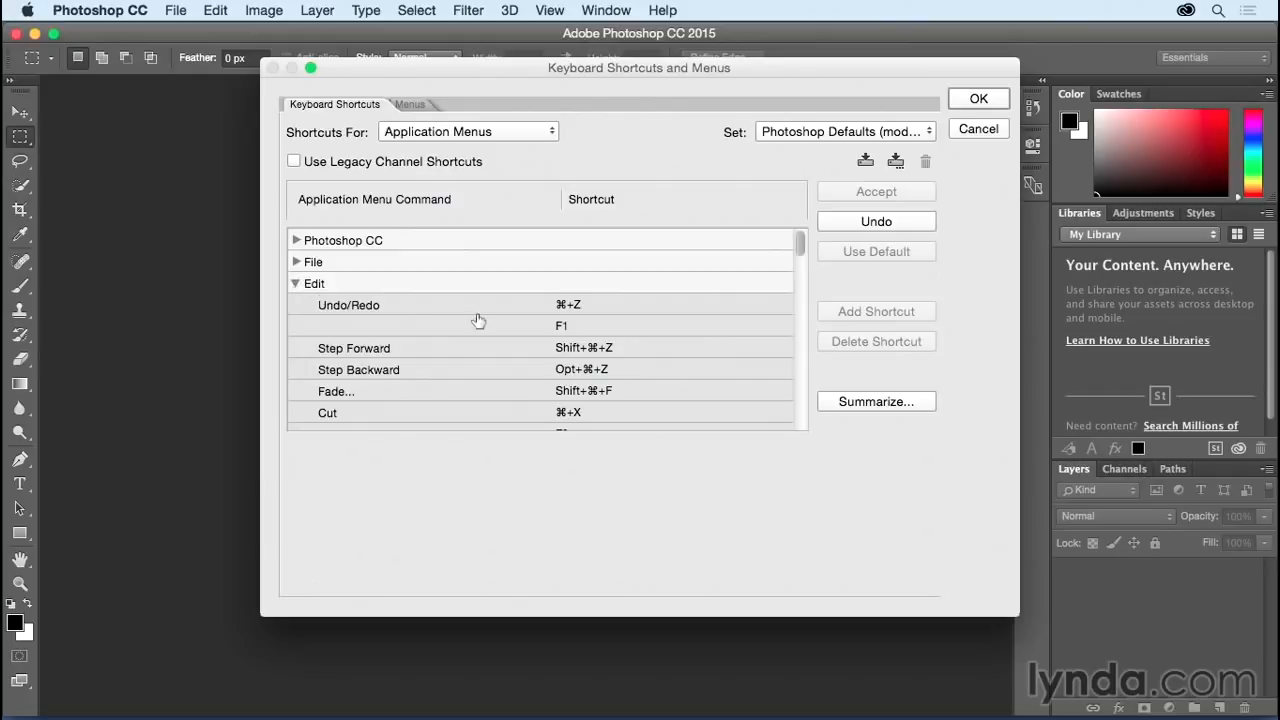
pyautogui.scroll(-2, 631, 336)
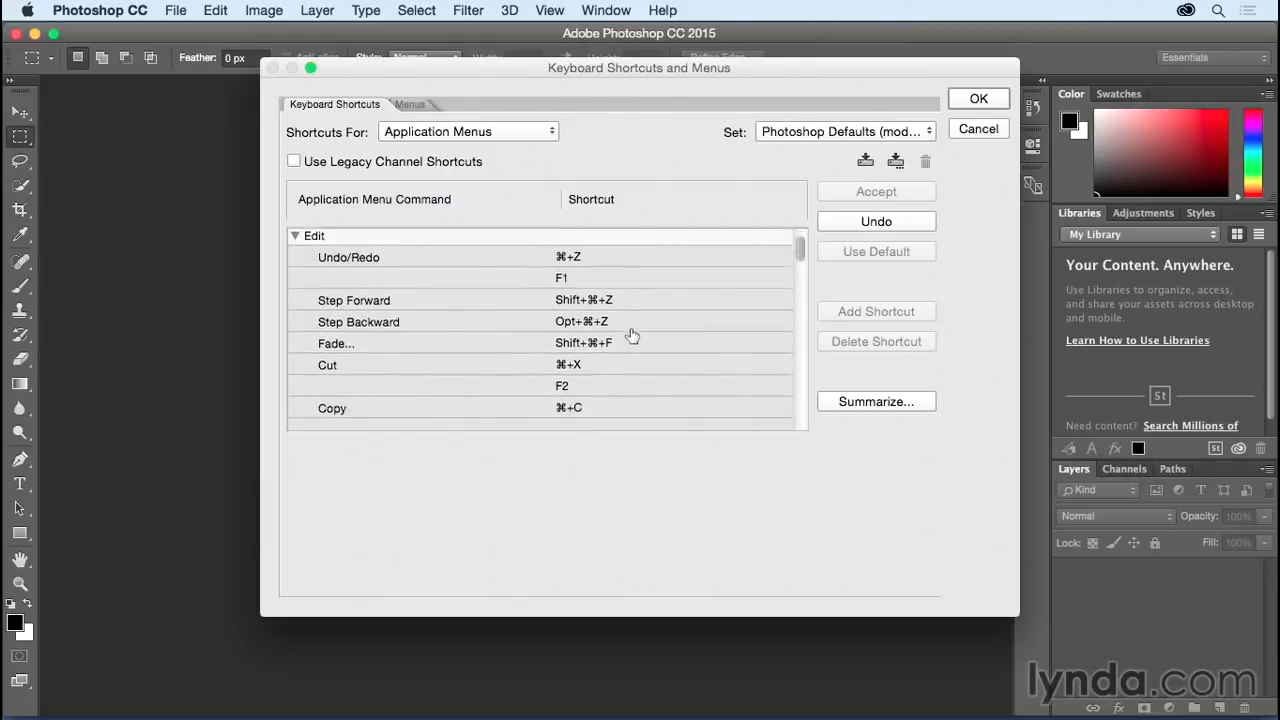
pyautogui.scroll(-8, 631, 336)
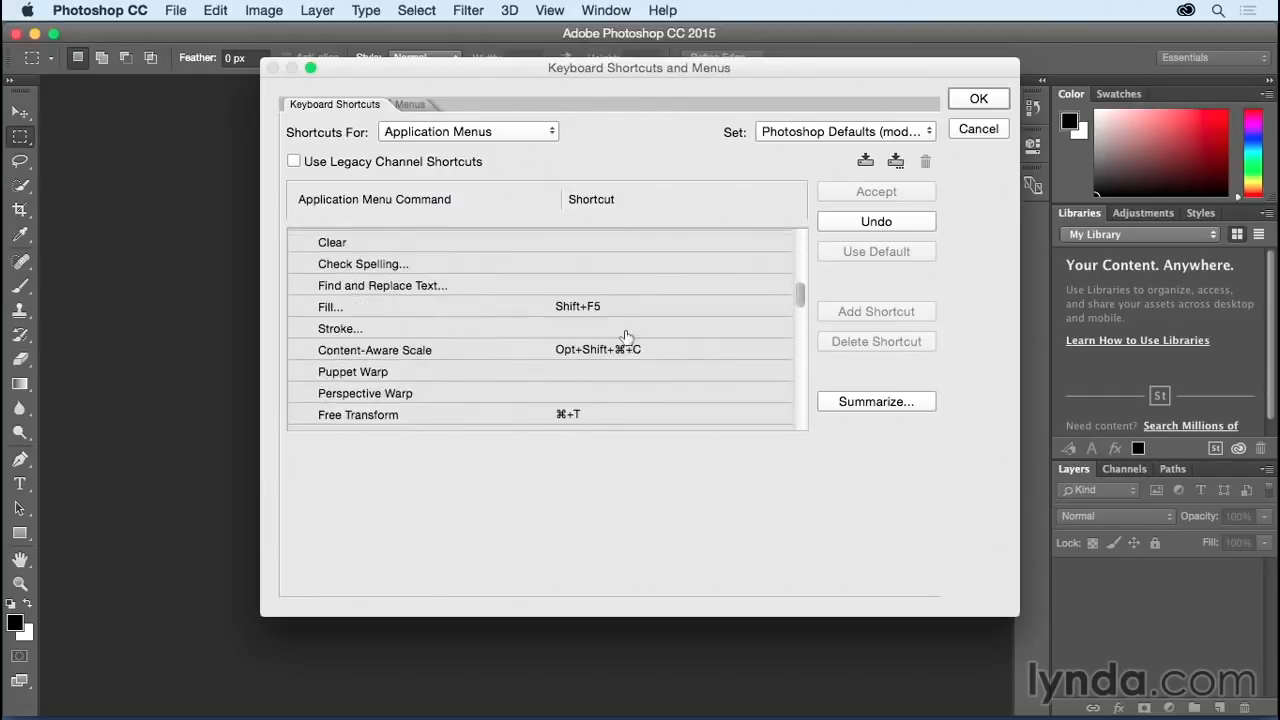
pyautogui.scroll(-8, 626, 337)
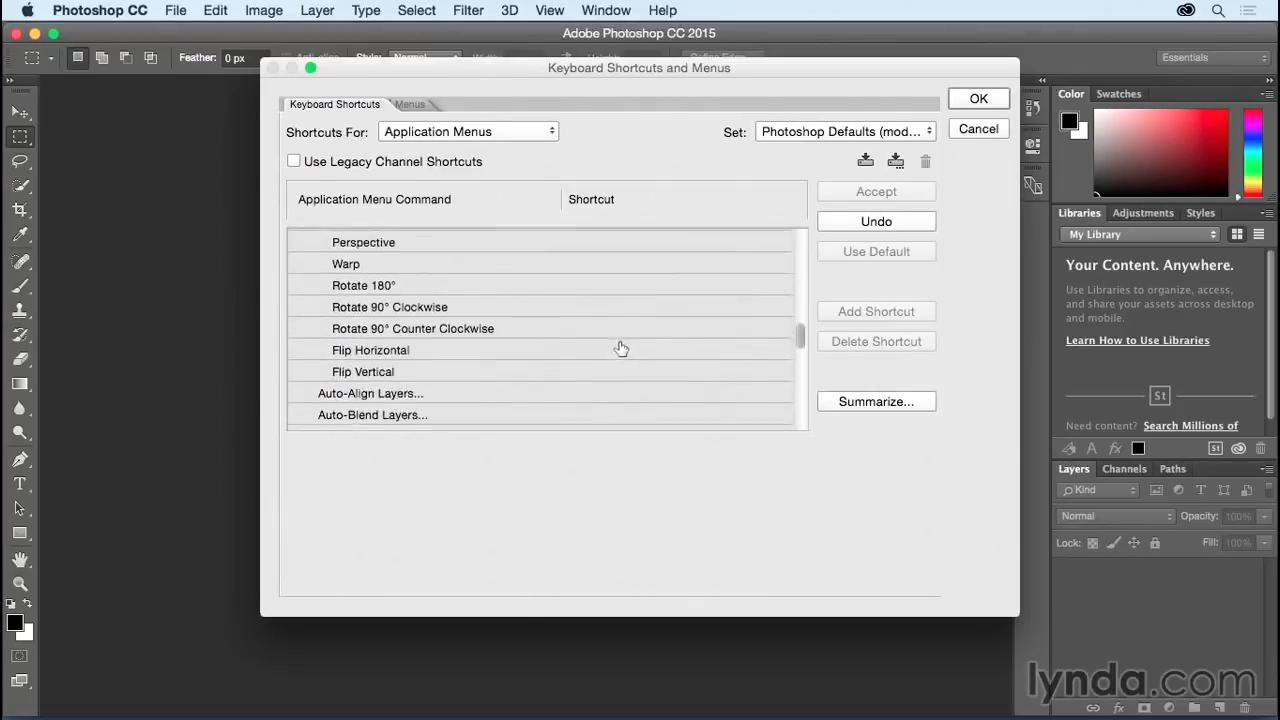
pyautogui.scroll(-2, 621, 348)
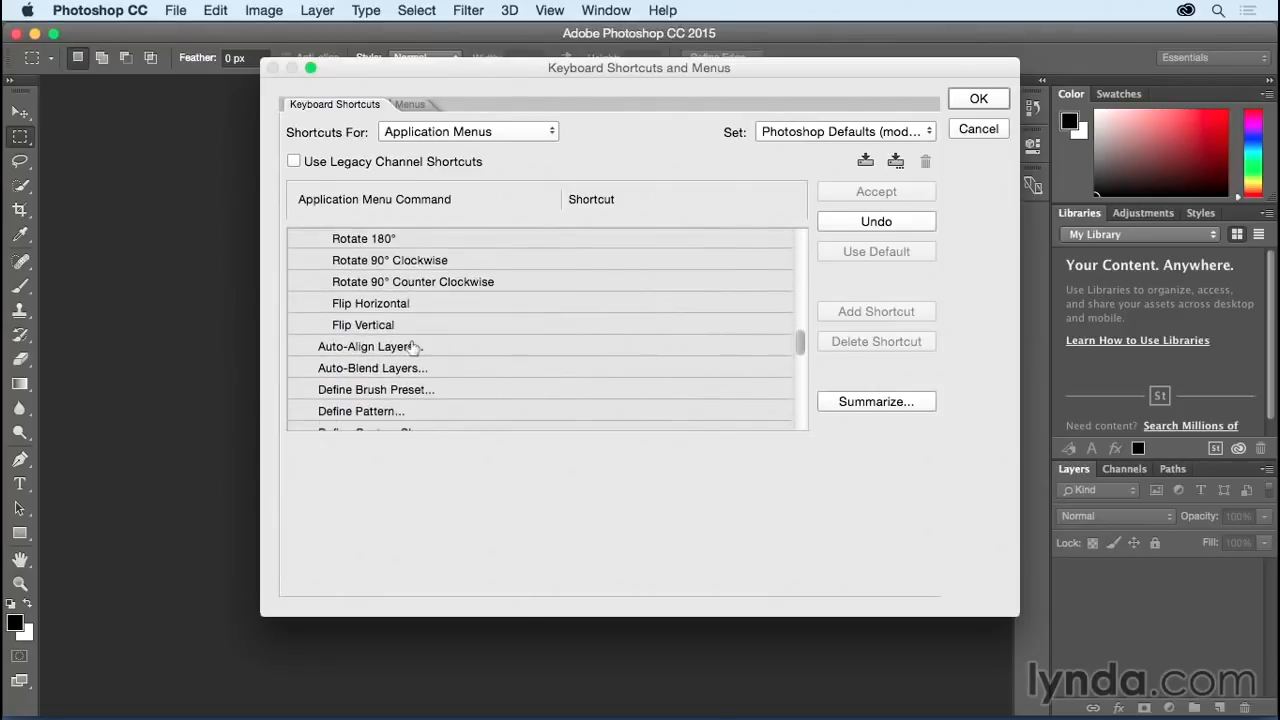
pyautogui.click(589, 346)
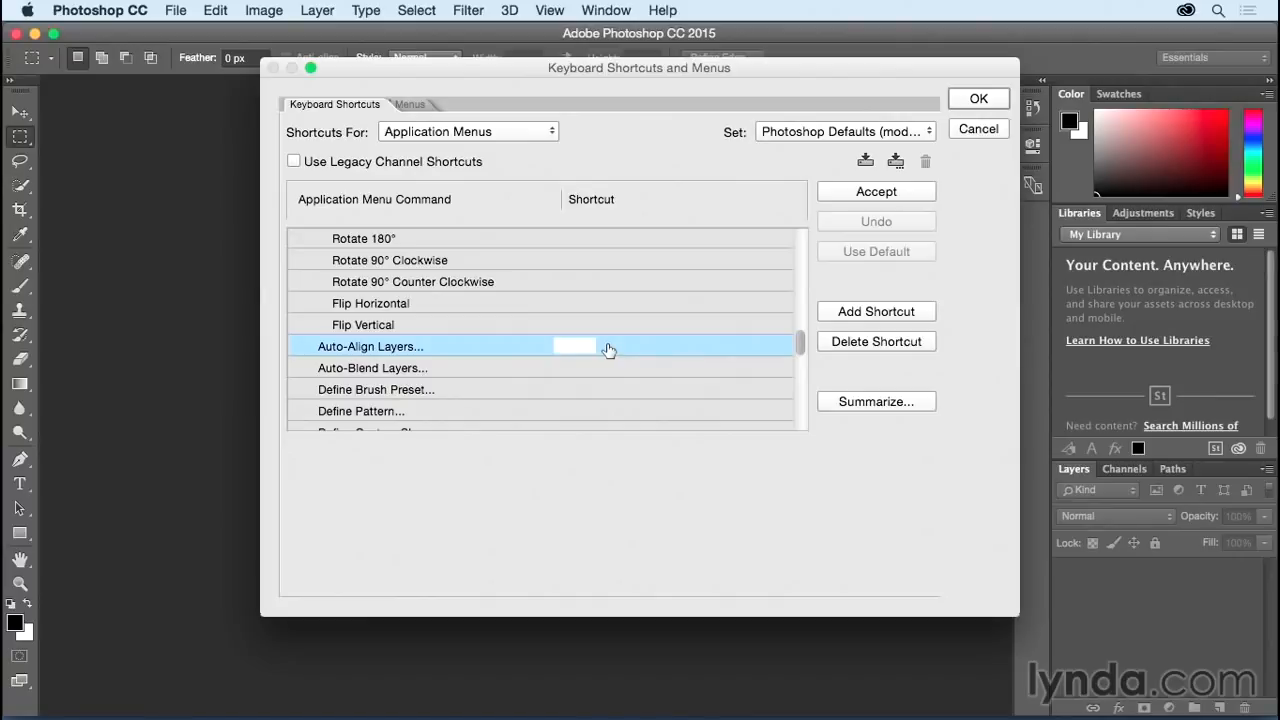
pyautogui.press('super+shift+d')
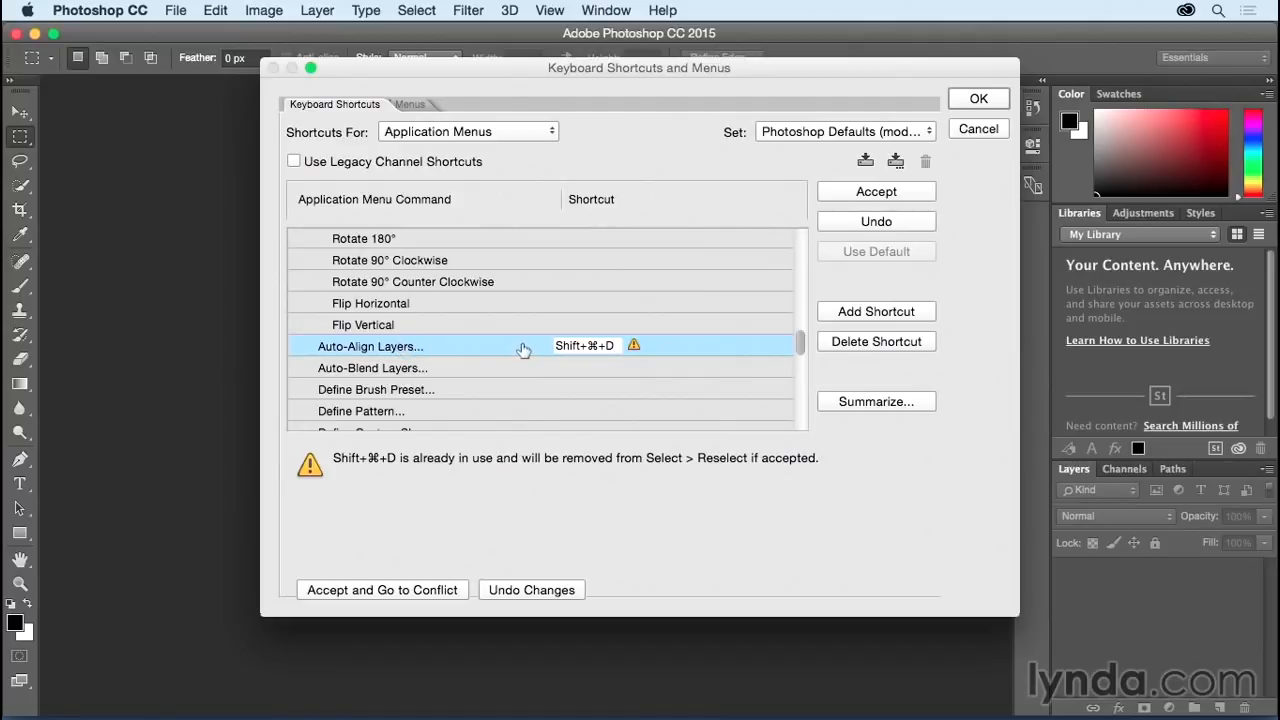
pyautogui.click(854, 193)
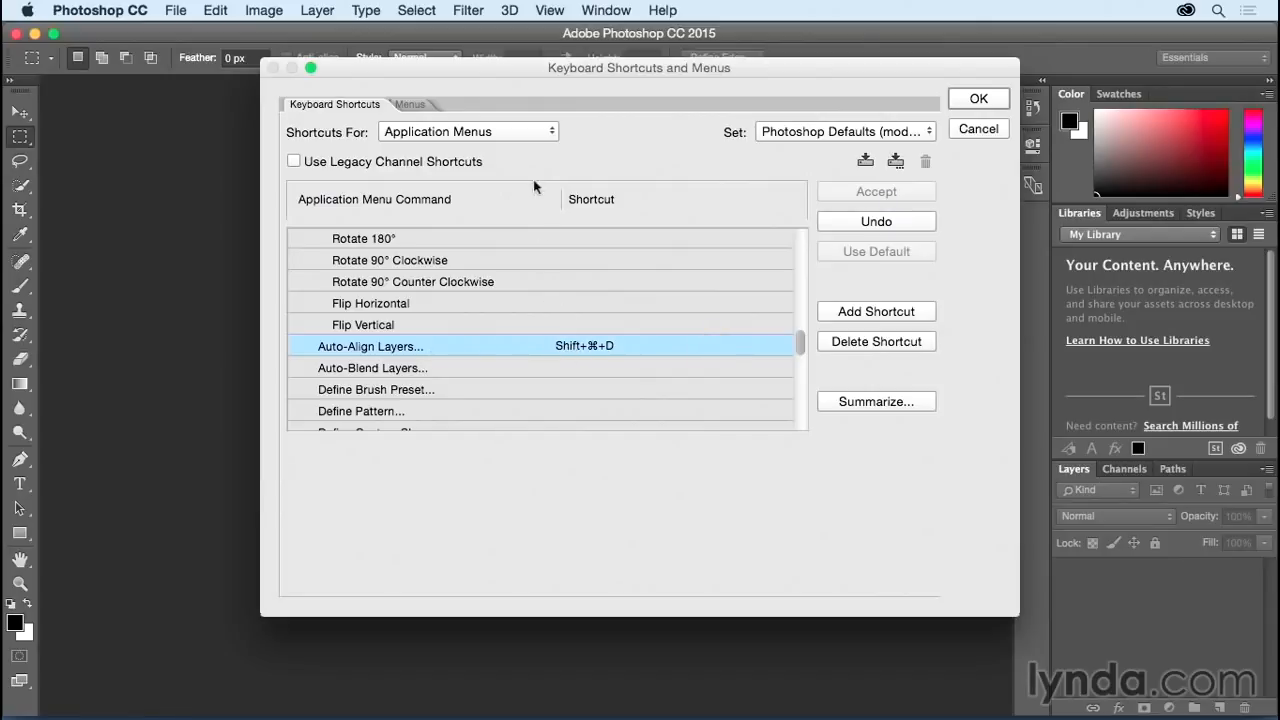
# Step: List the shortcuts for Panel Menus, and look briefly at the commands in the Color panel's menu
pyautogui.click(532, 131)
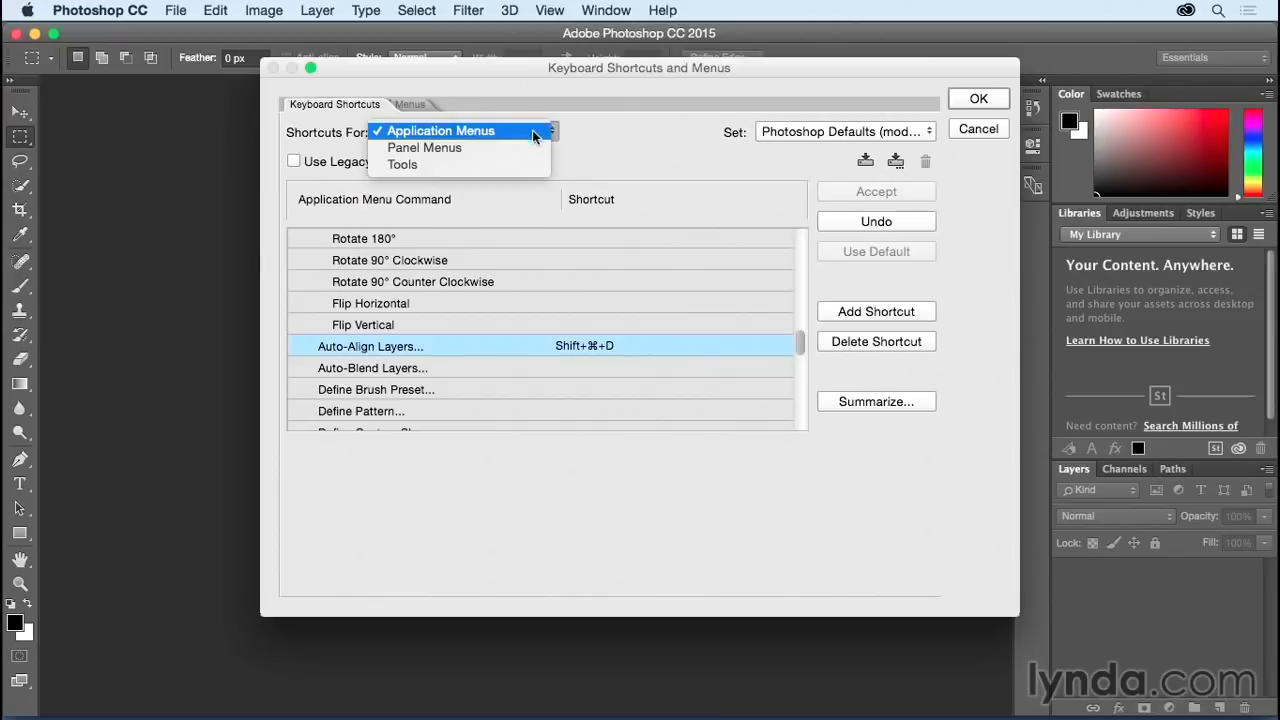
pyautogui.click(509, 147)
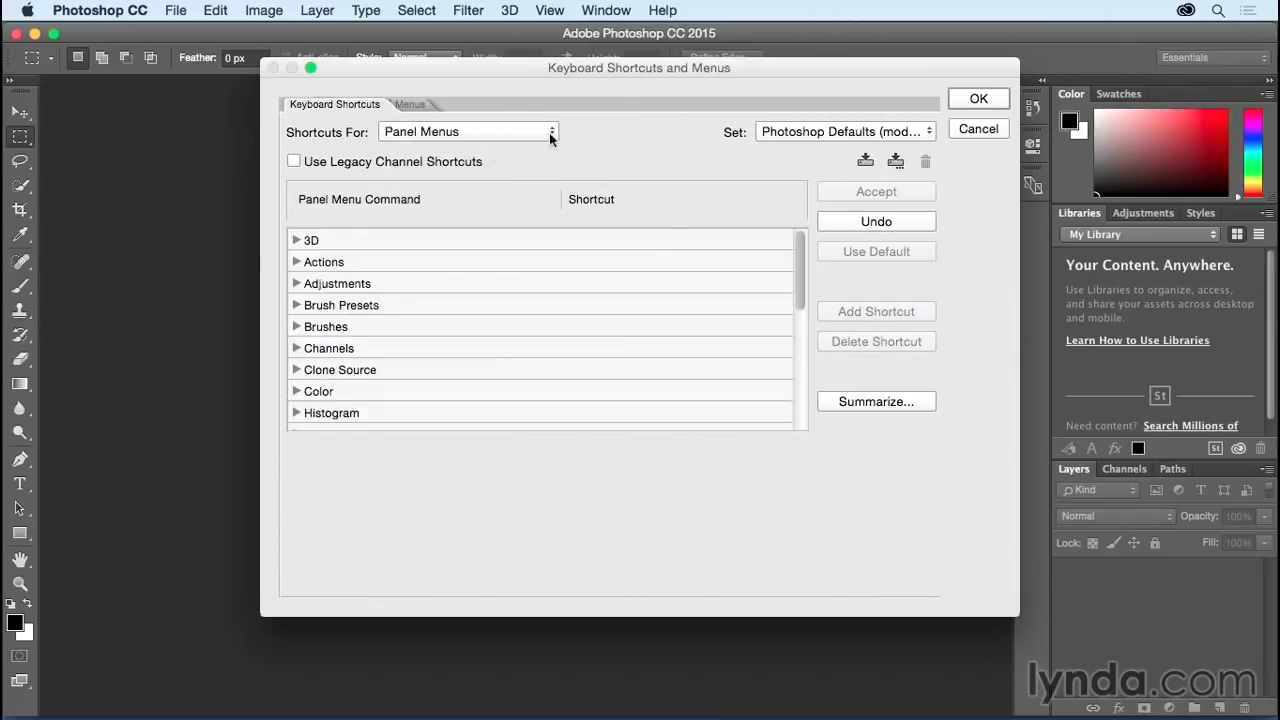
pyautogui.click(1266, 97)
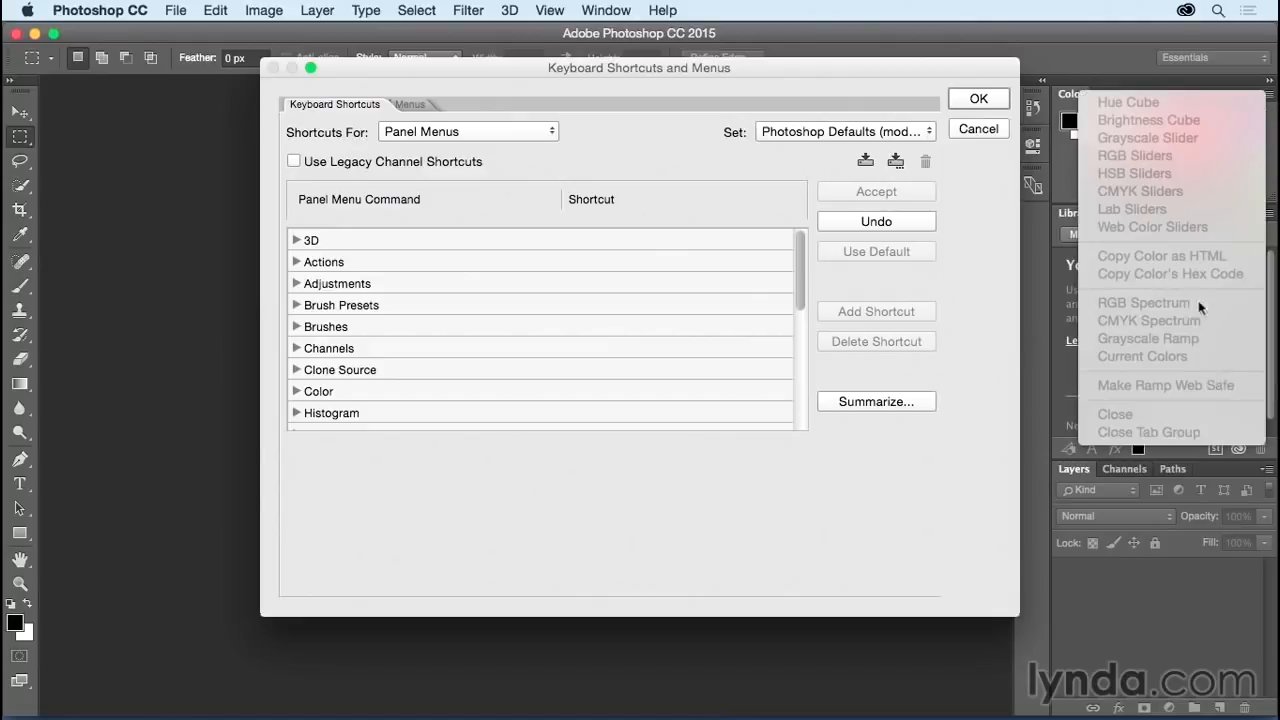
pyautogui.click(1266, 96)
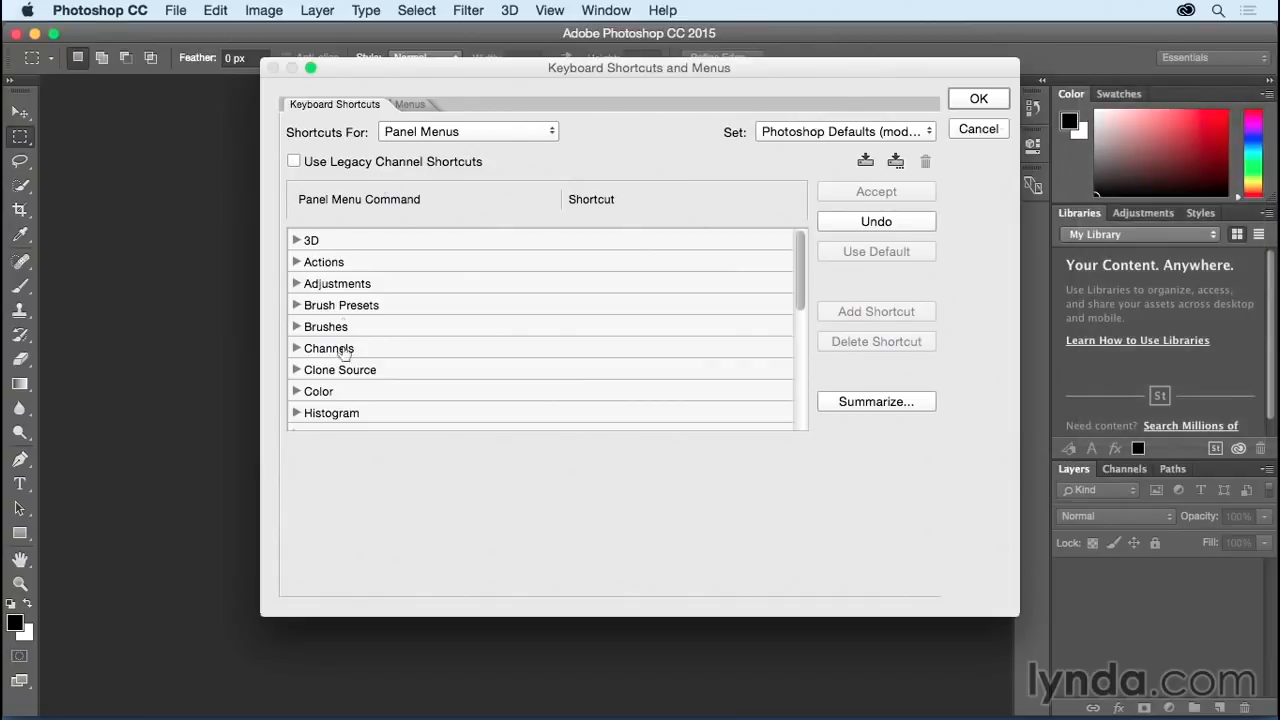
# Step: Look through the commands listed for the Brushes panel menu, and collapse the list again
pyautogui.click(296, 327)
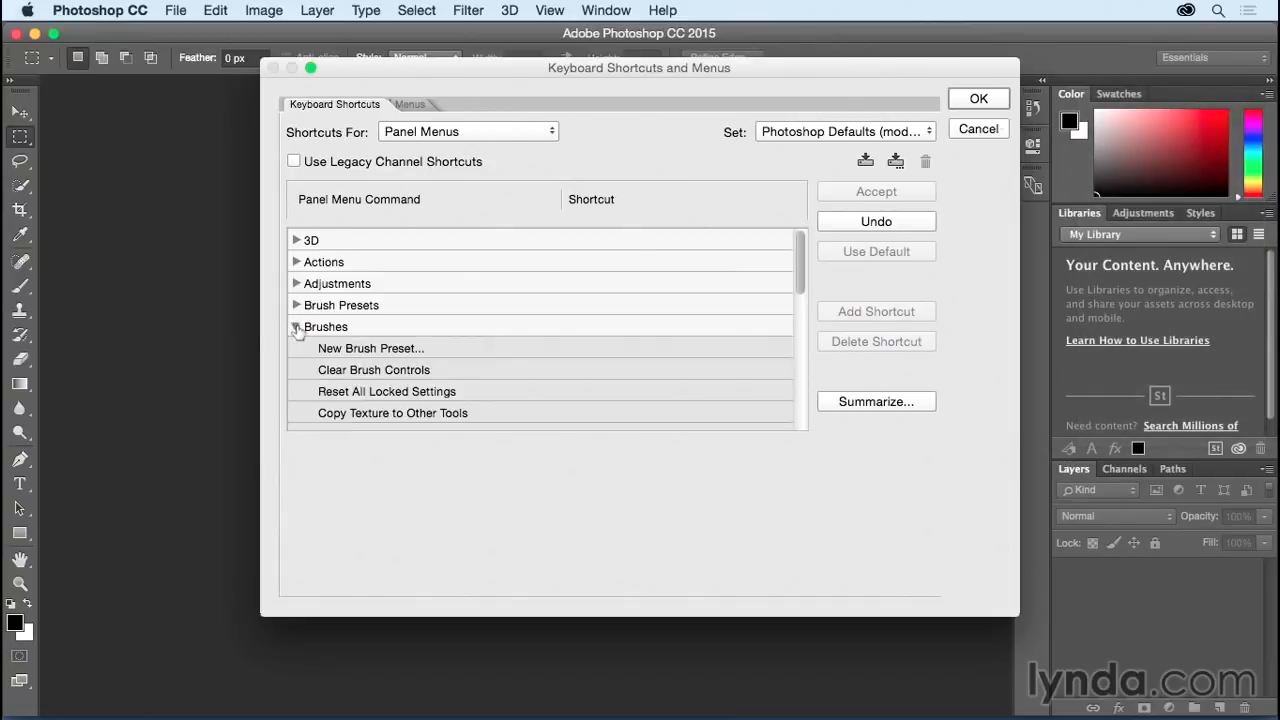
pyautogui.scroll(-2, 386, 356)
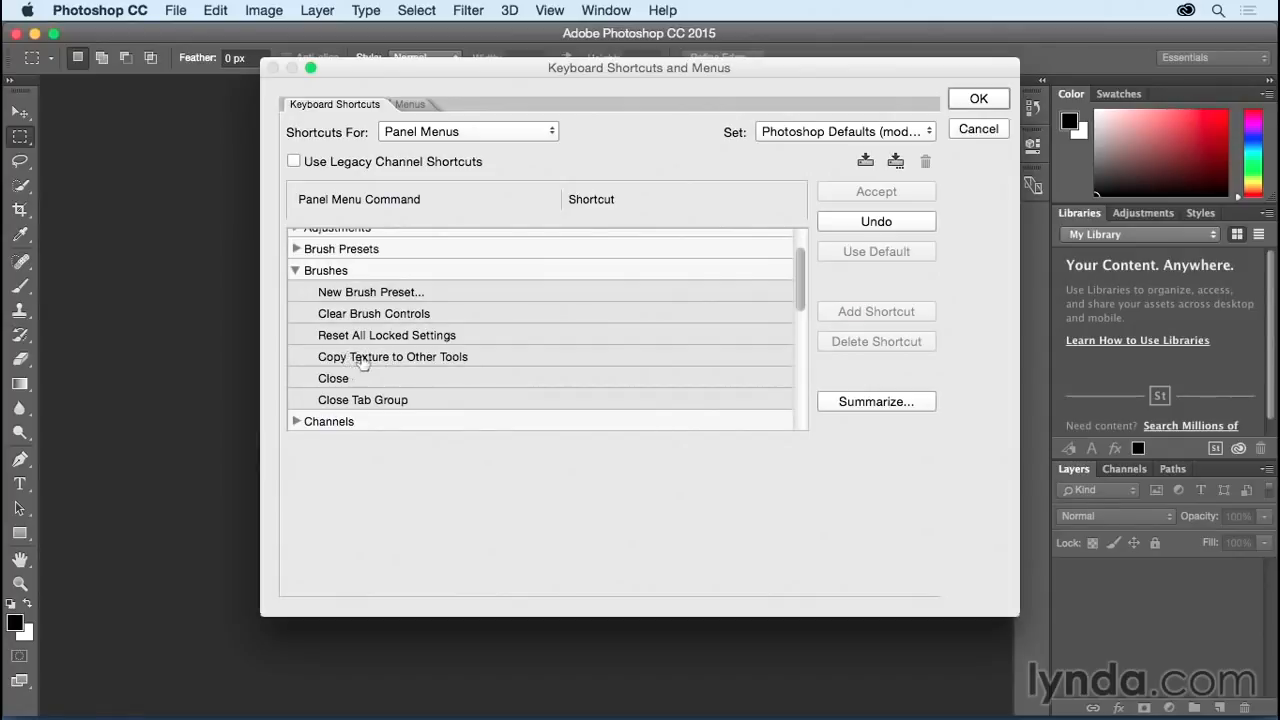
pyautogui.click(296, 270)
# Step: Assign Shift+⌘+F to Flatten Image in the Layers panel menu after trying ⌘+F, and accept the reassignment
pyautogui.scroll(-4, 329, 303)
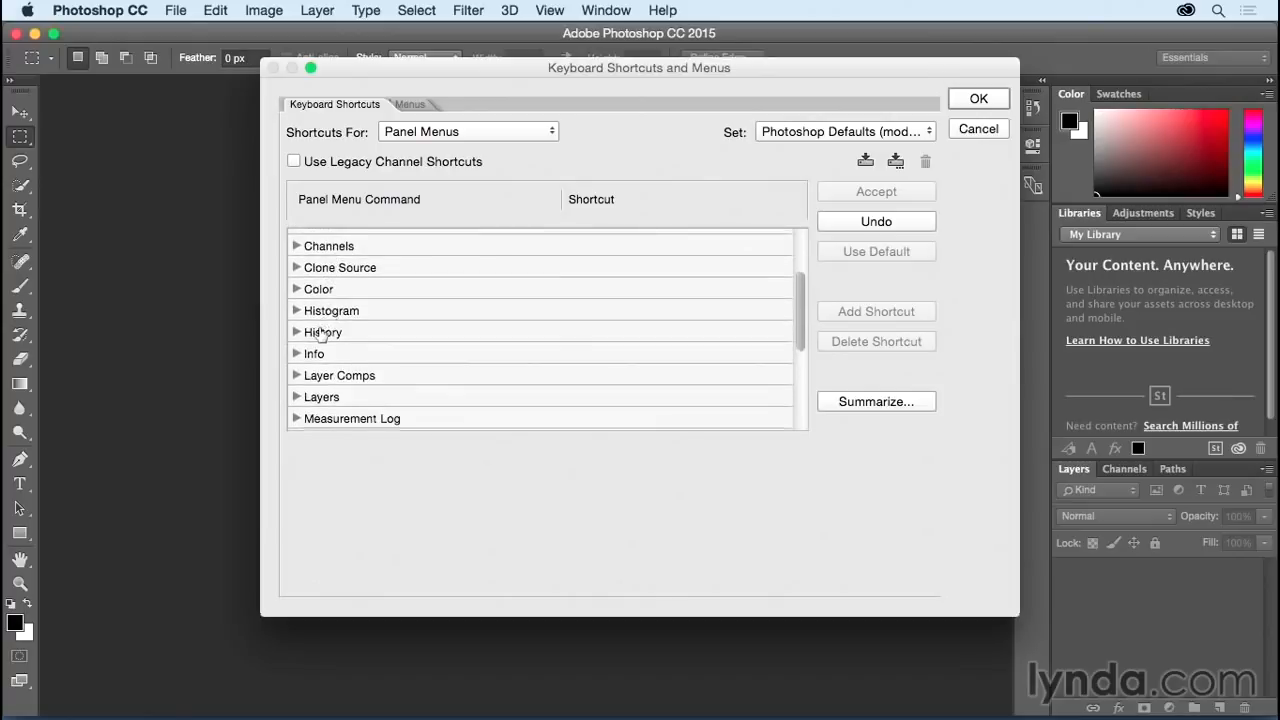
pyautogui.click(296, 362)
pyautogui.scroll(-7, 429, 366)
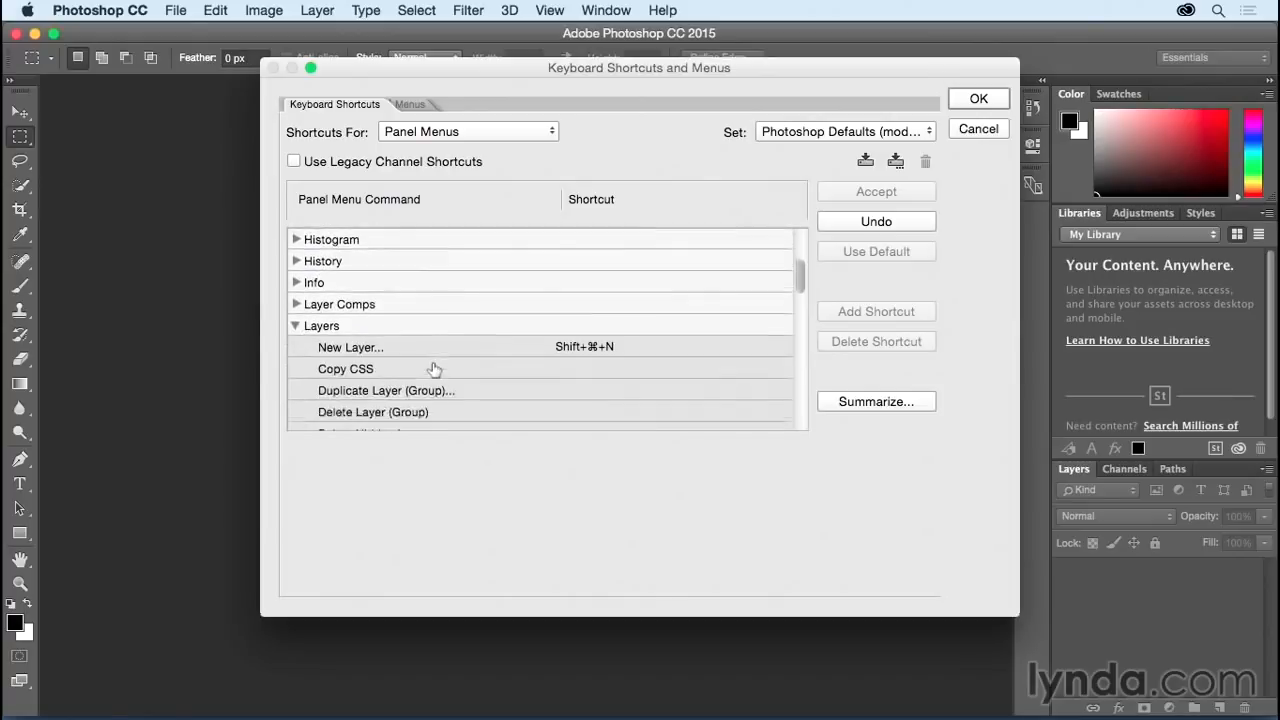
pyautogui.scroll(-7, 434, 371)
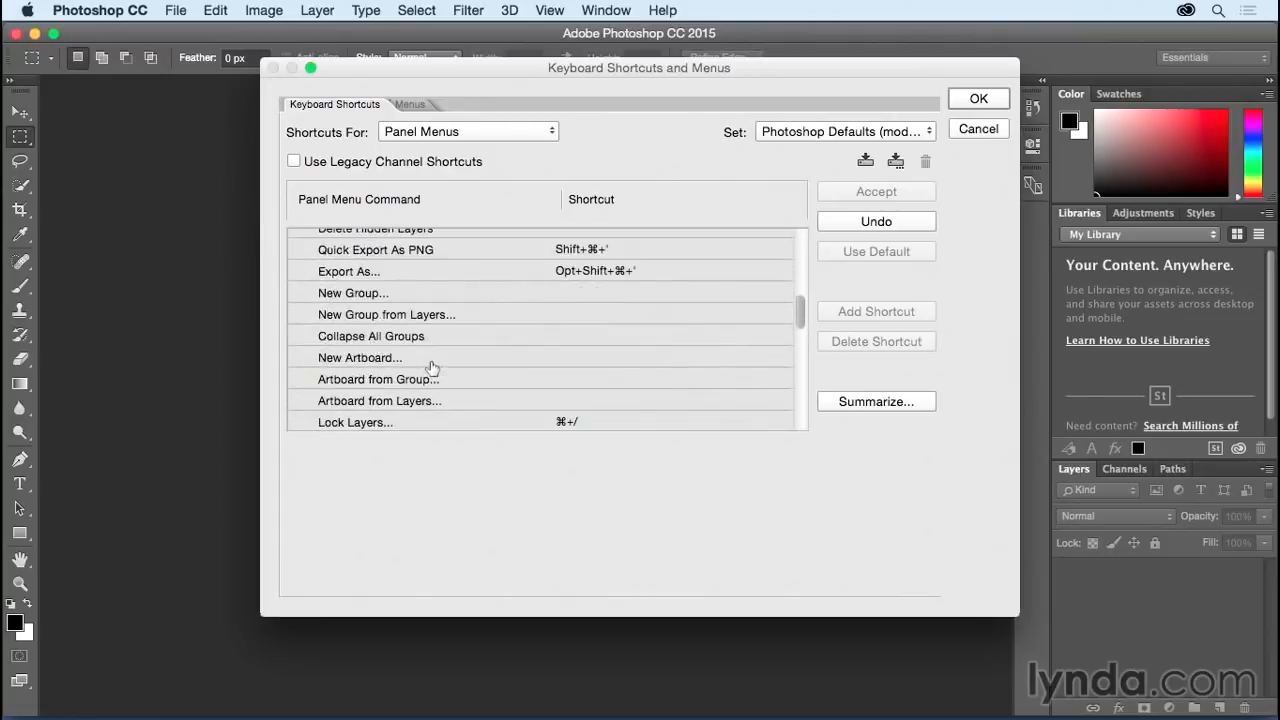
pyautogui.scroll(-8, 428, 367)
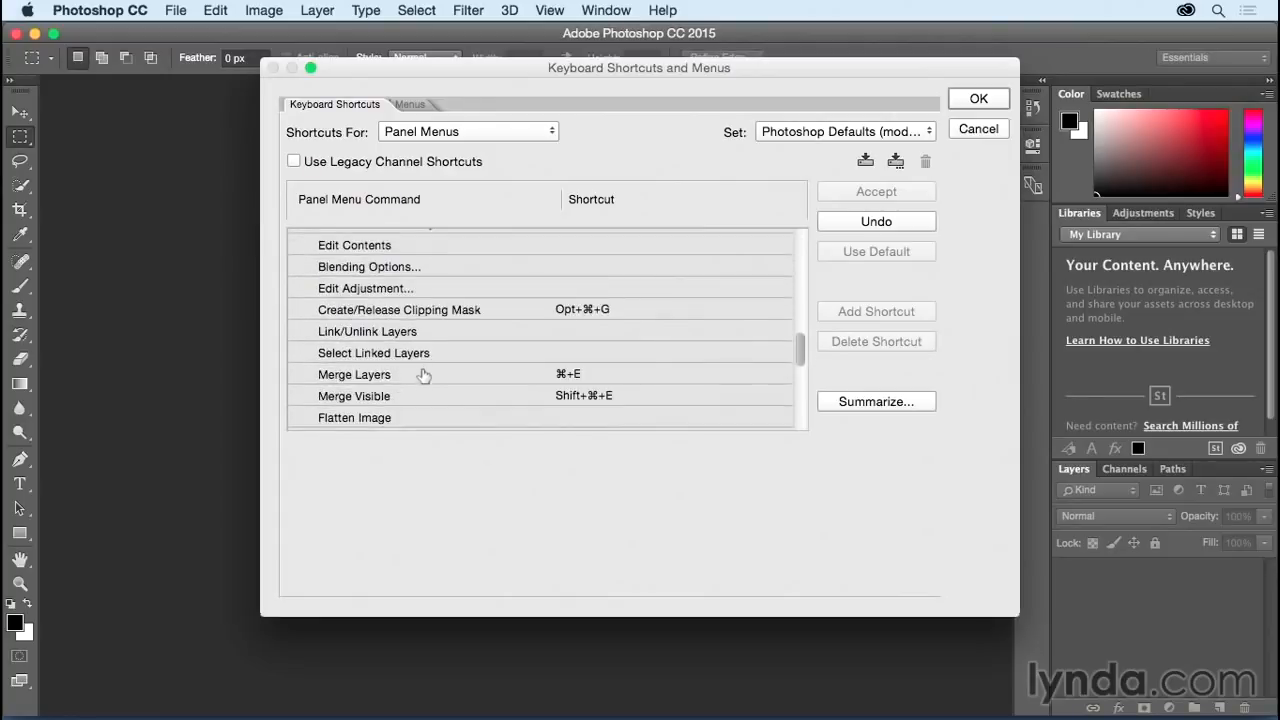
pyautogui.click(567, 417)
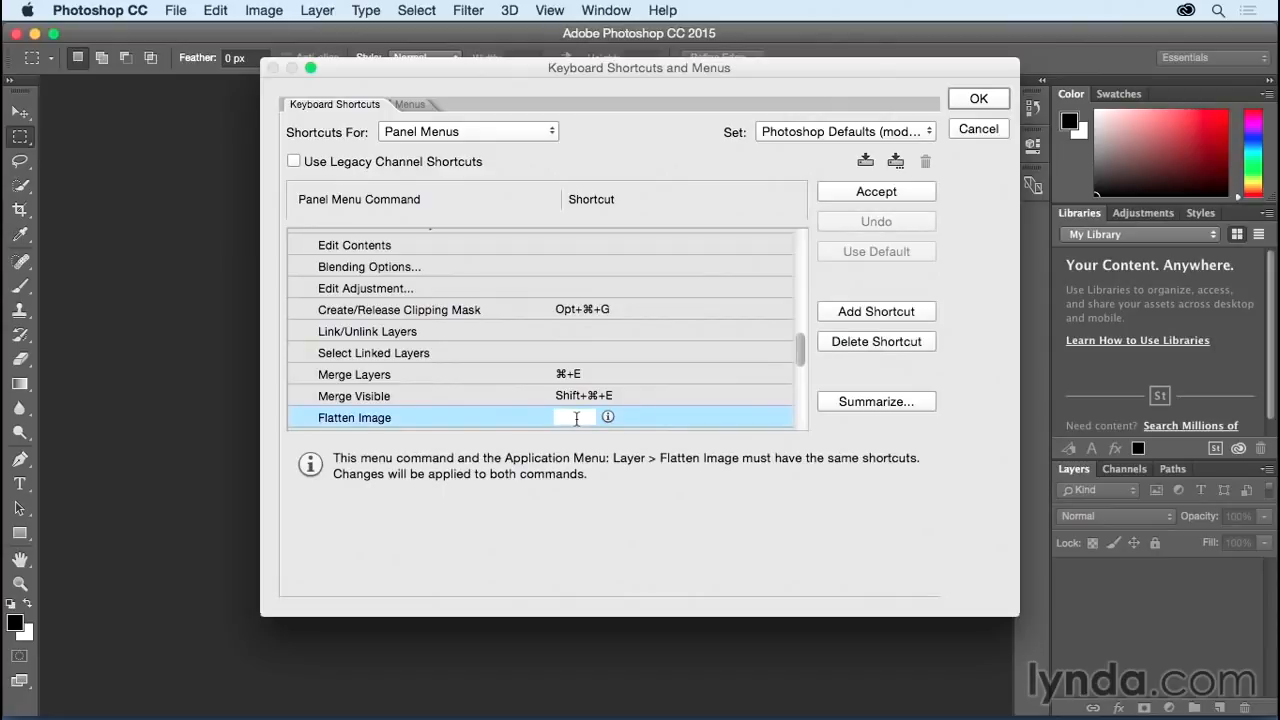
pyautogui.press('super+f')
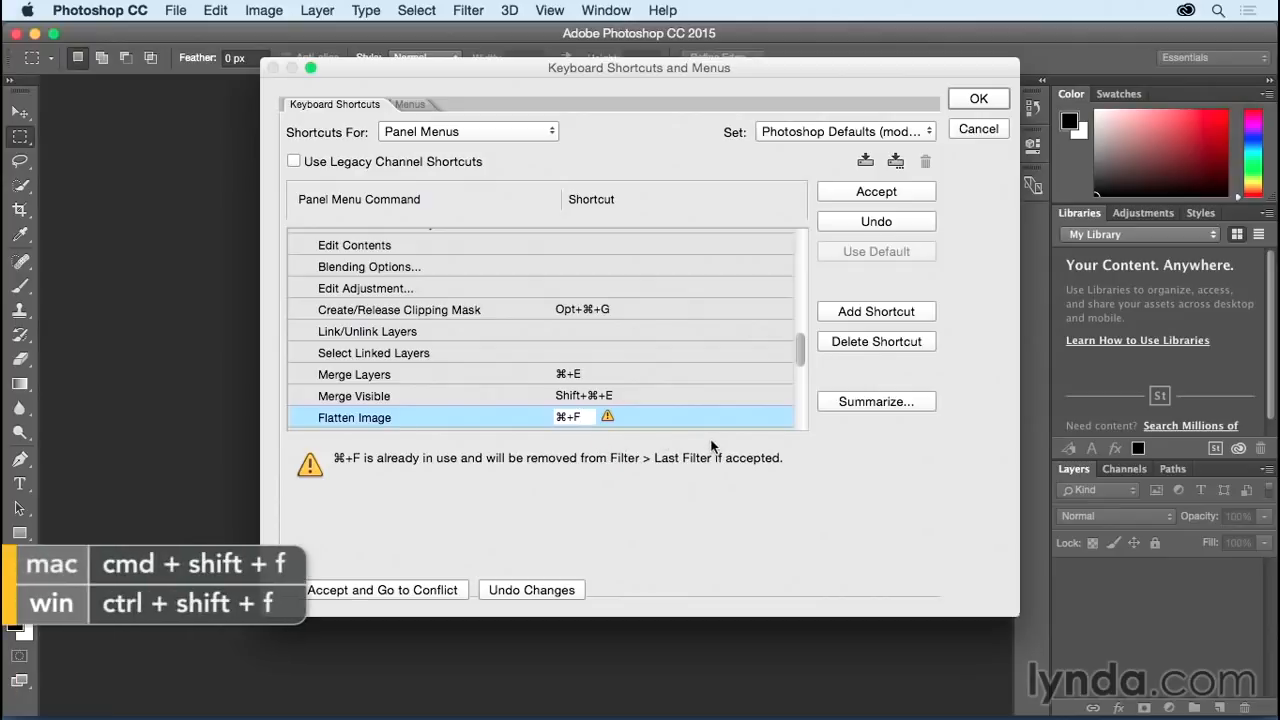
pyautogui.press('super+shift+f')
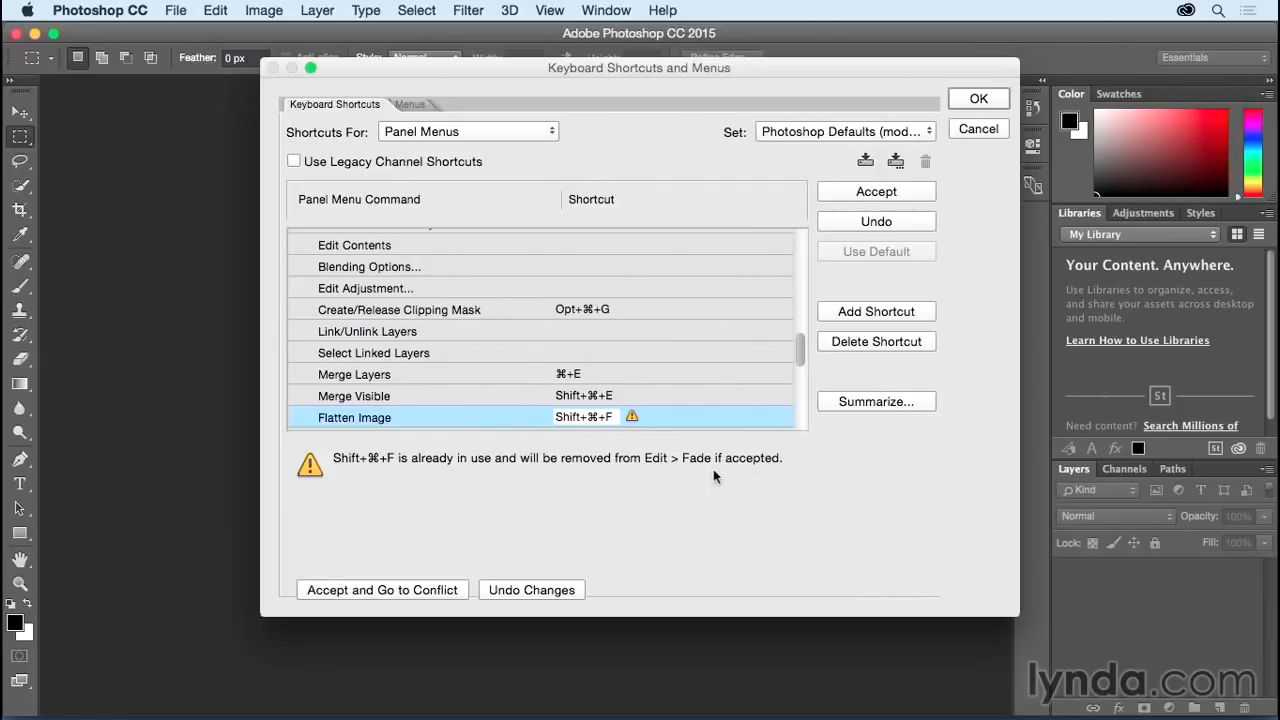
pyautogui.click(846, 191)
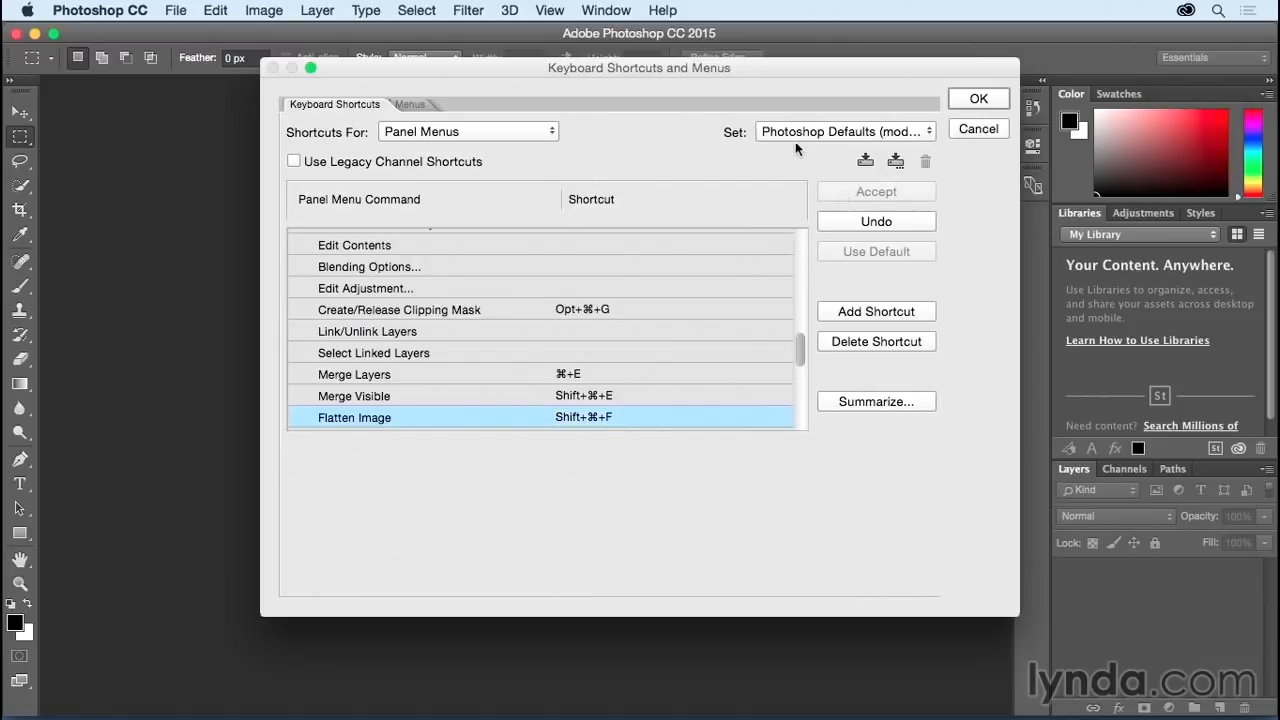
# Step: Save the modified shortcuts as a new keyboard shortcut set named with the author's username, and confirm the shortcut settings
pyautogui.click(825, 132)
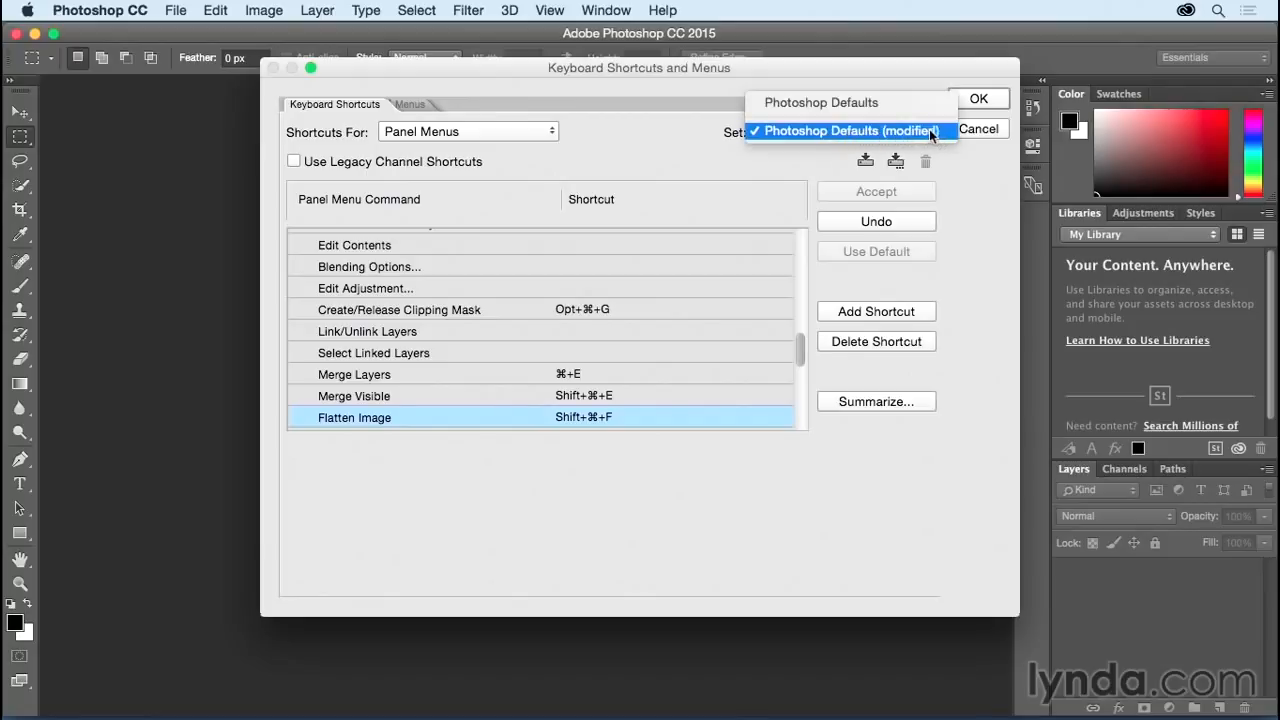
pyautogui.click(866, 132)
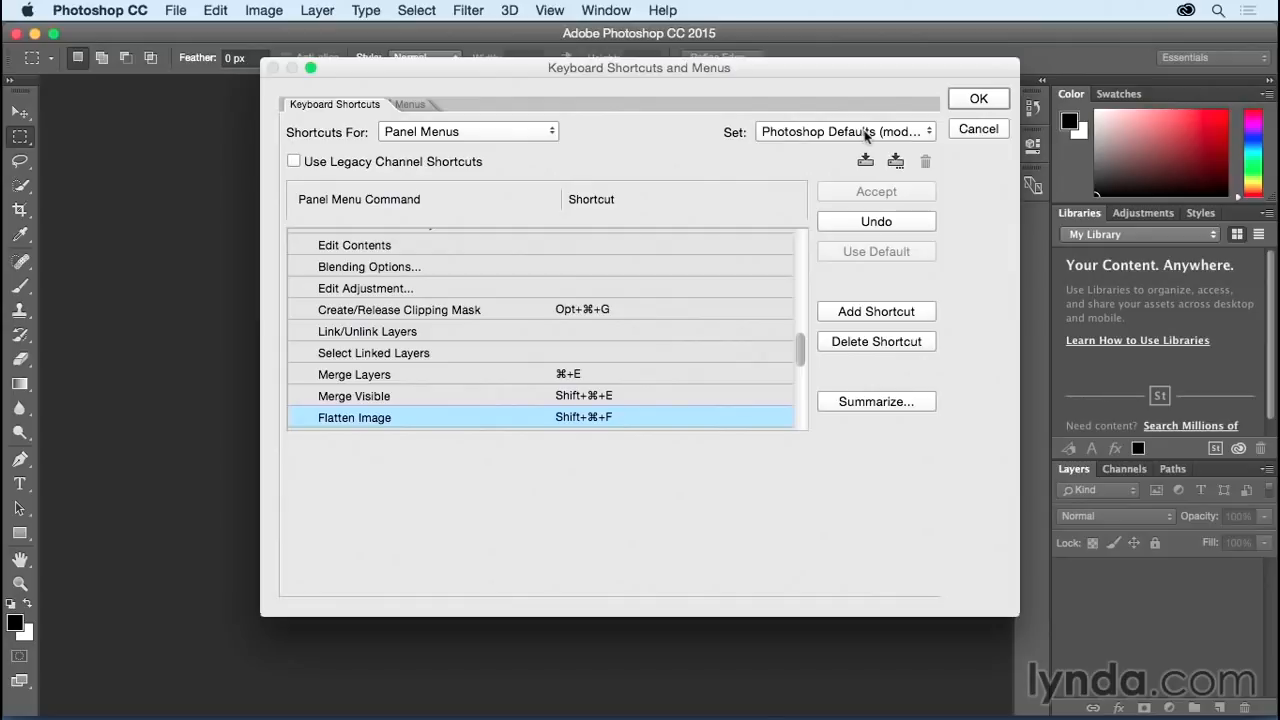
pyautogui.click(896, 163)
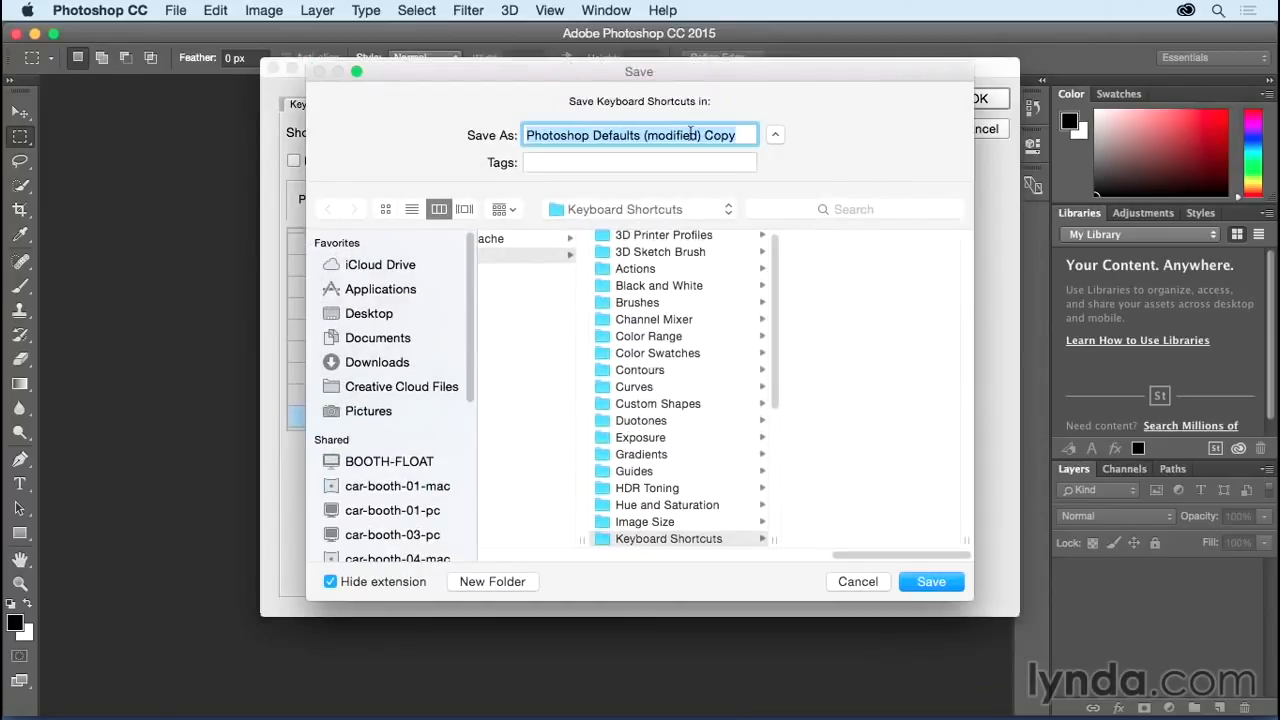
pyautogui.write('jkost')
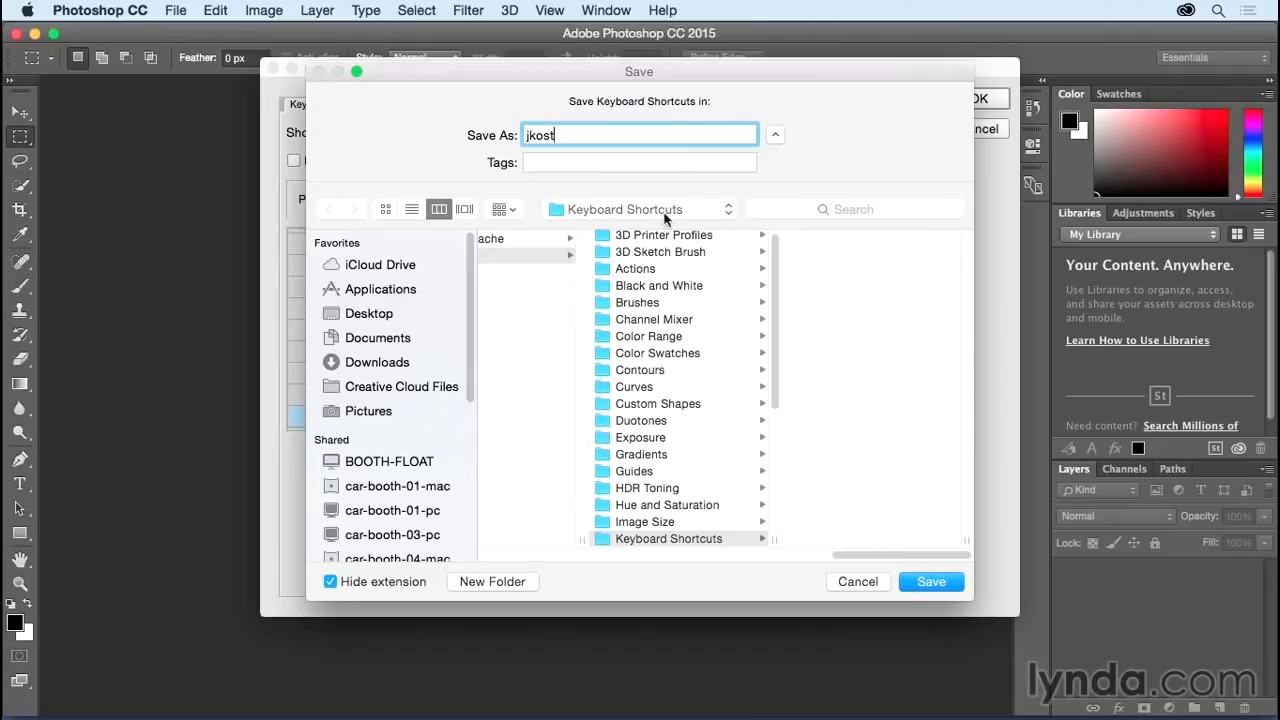
pyautogui.click(910, 581)
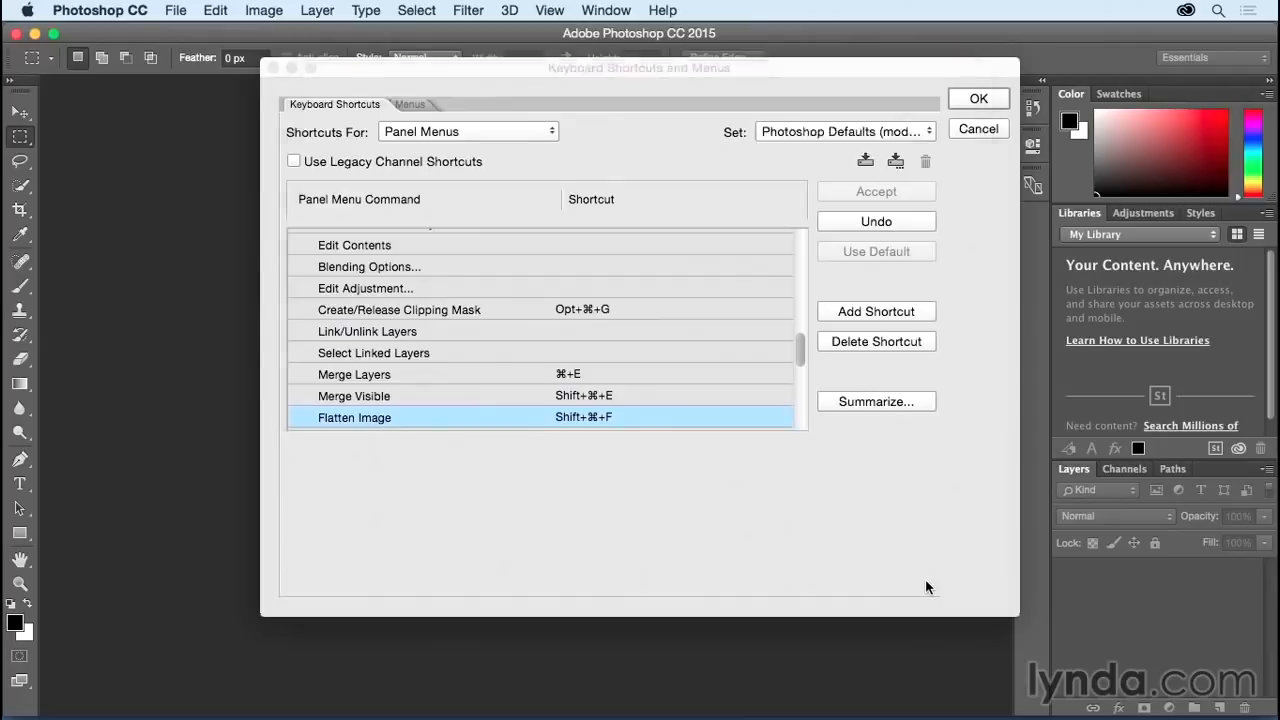
pyautogui.click(972, 97)
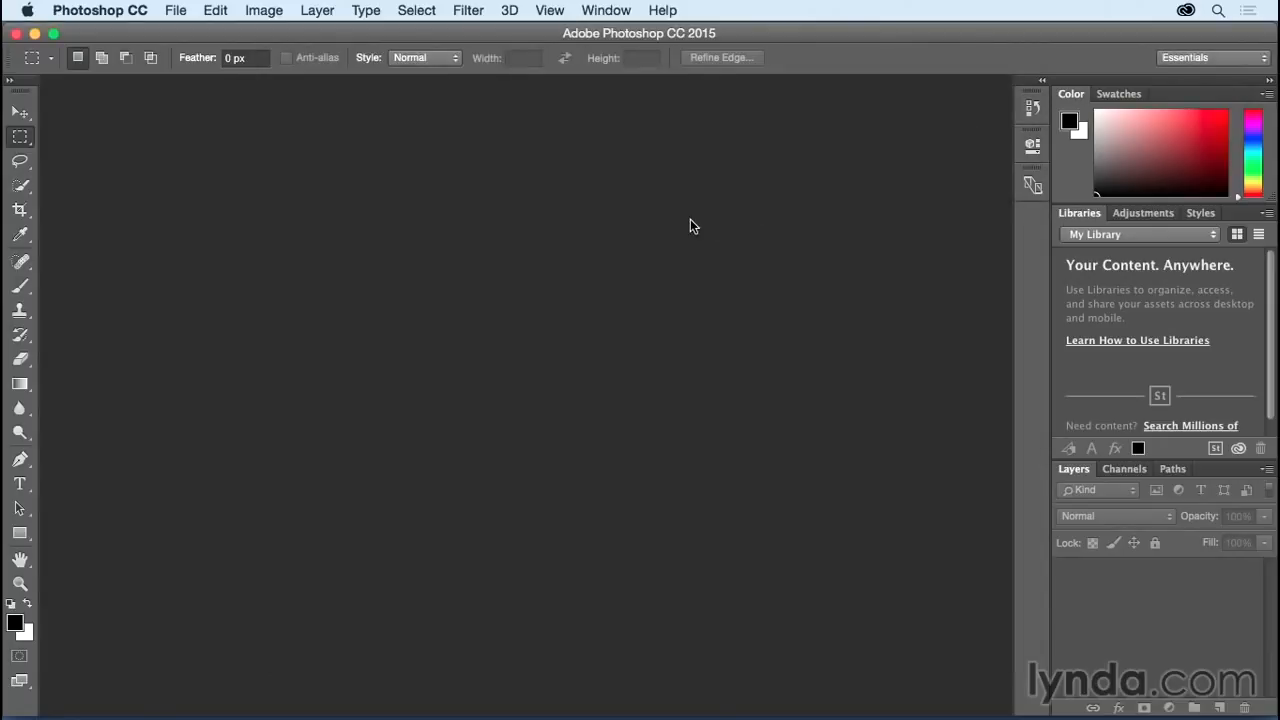
# Step: Test the custom shortcuts for the Mixer Brush Tool and Foreground Color Picker, and check the one shown for Auto-Align Layers
pyautogui.press('b')
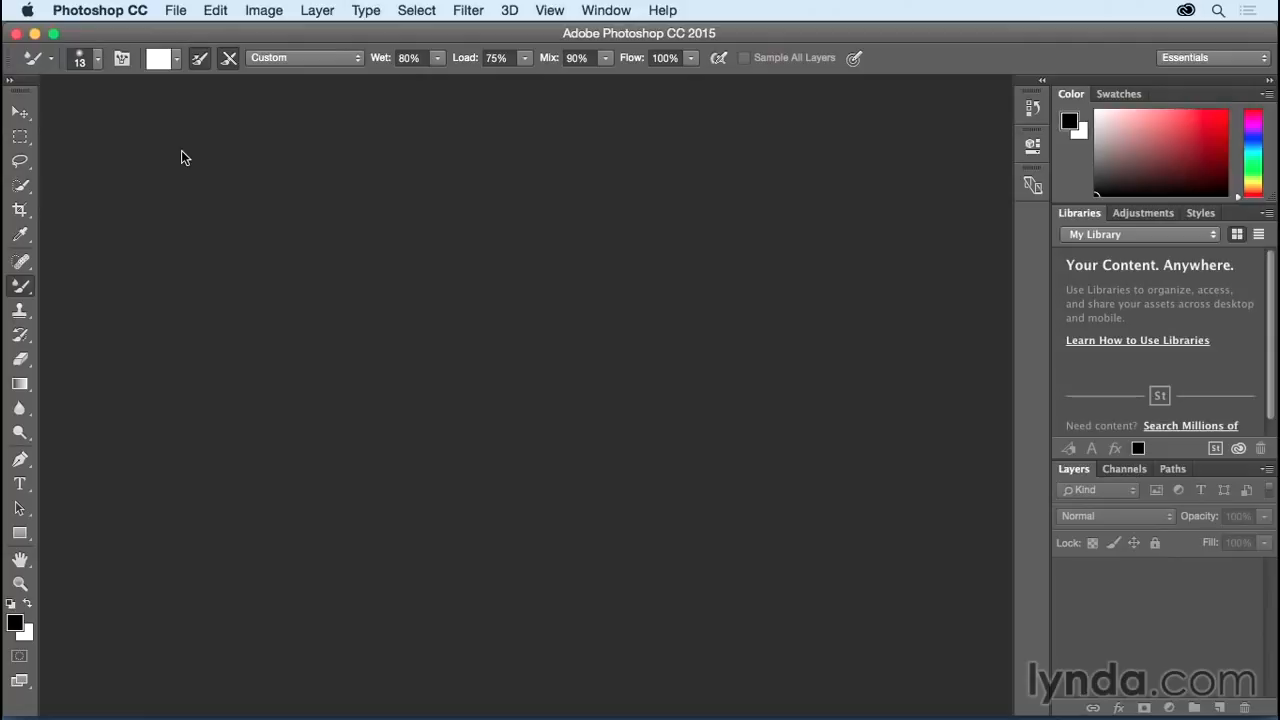
pyautogui.press('n')
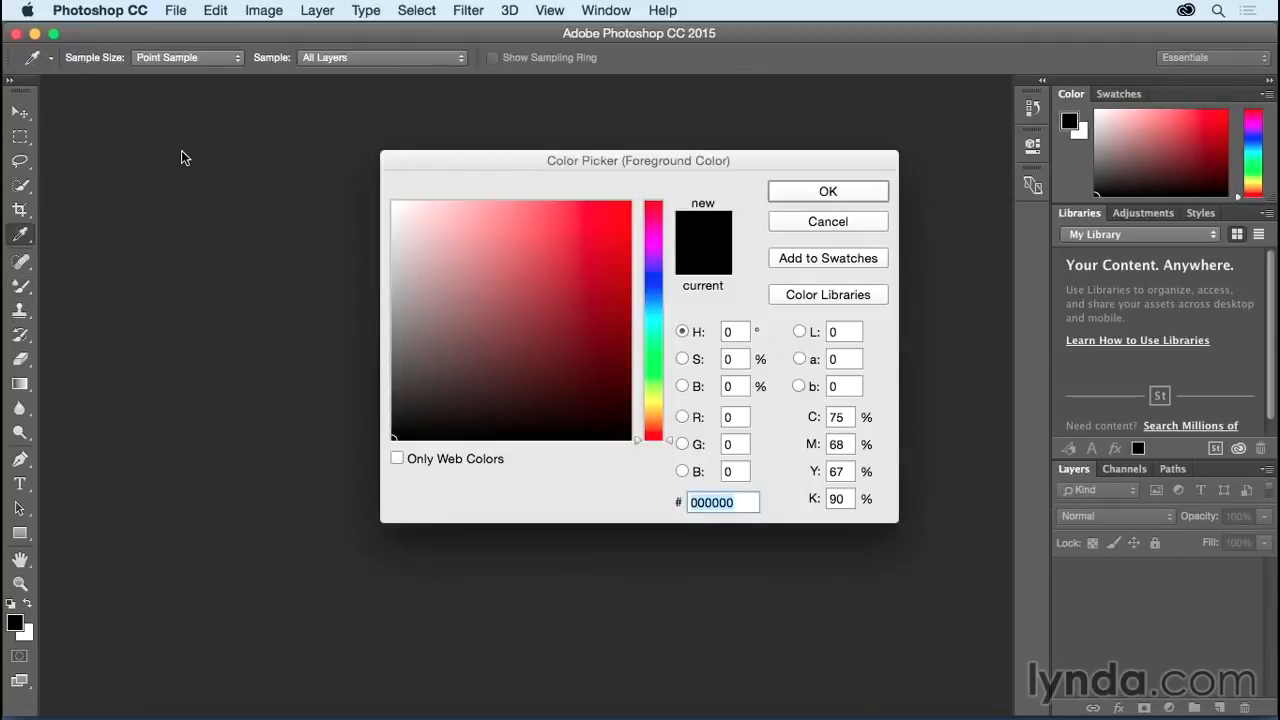
pyautogui.click(788, 197)
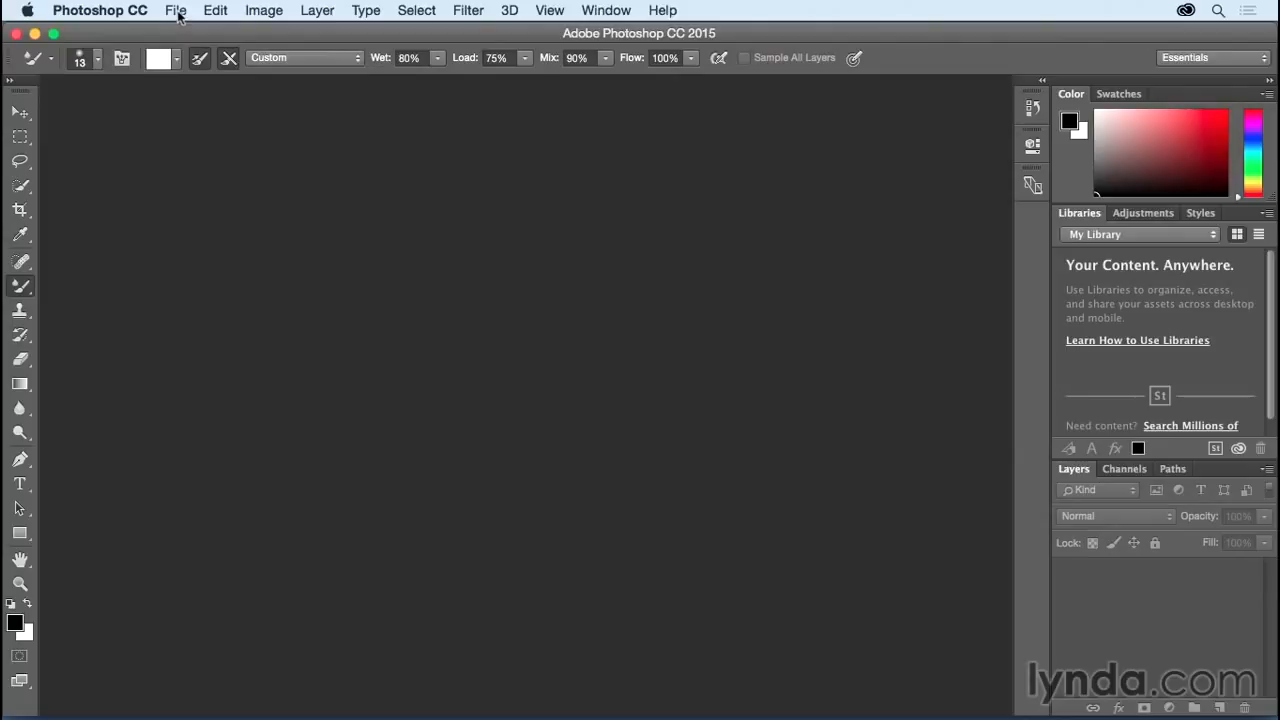
pyautogui.click(215, 12)
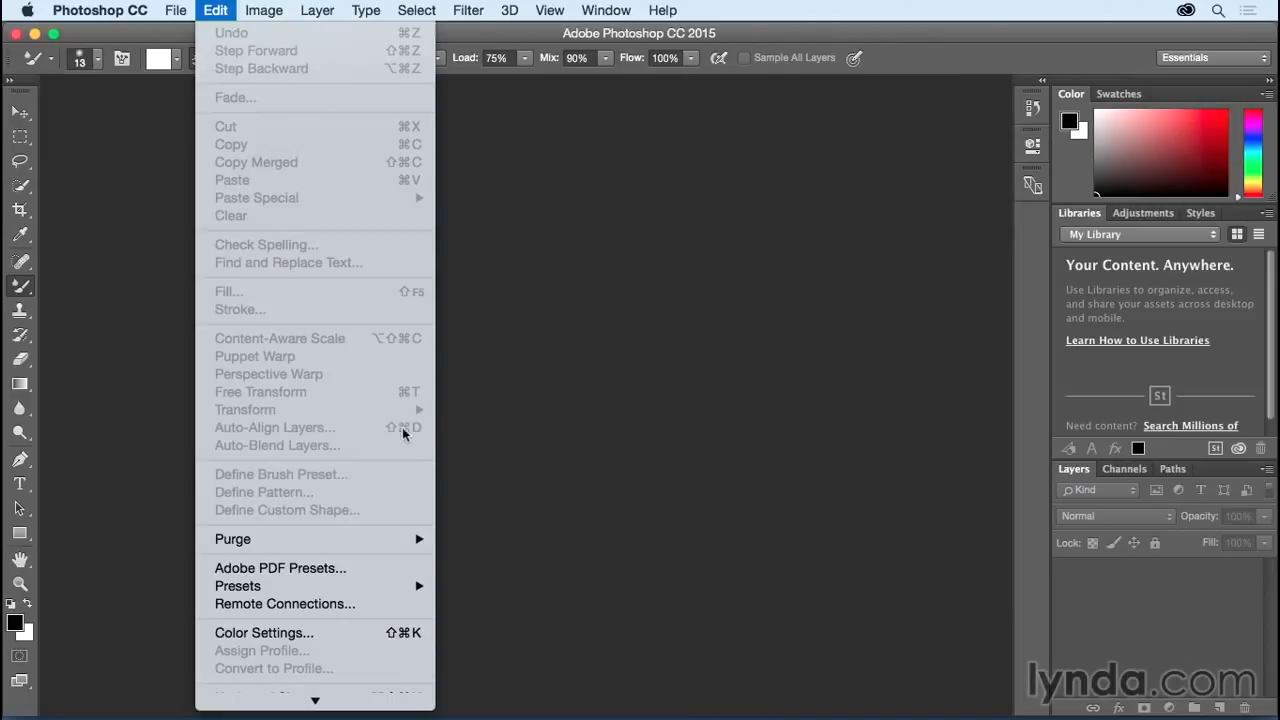
pyautogui.click(445, 427)
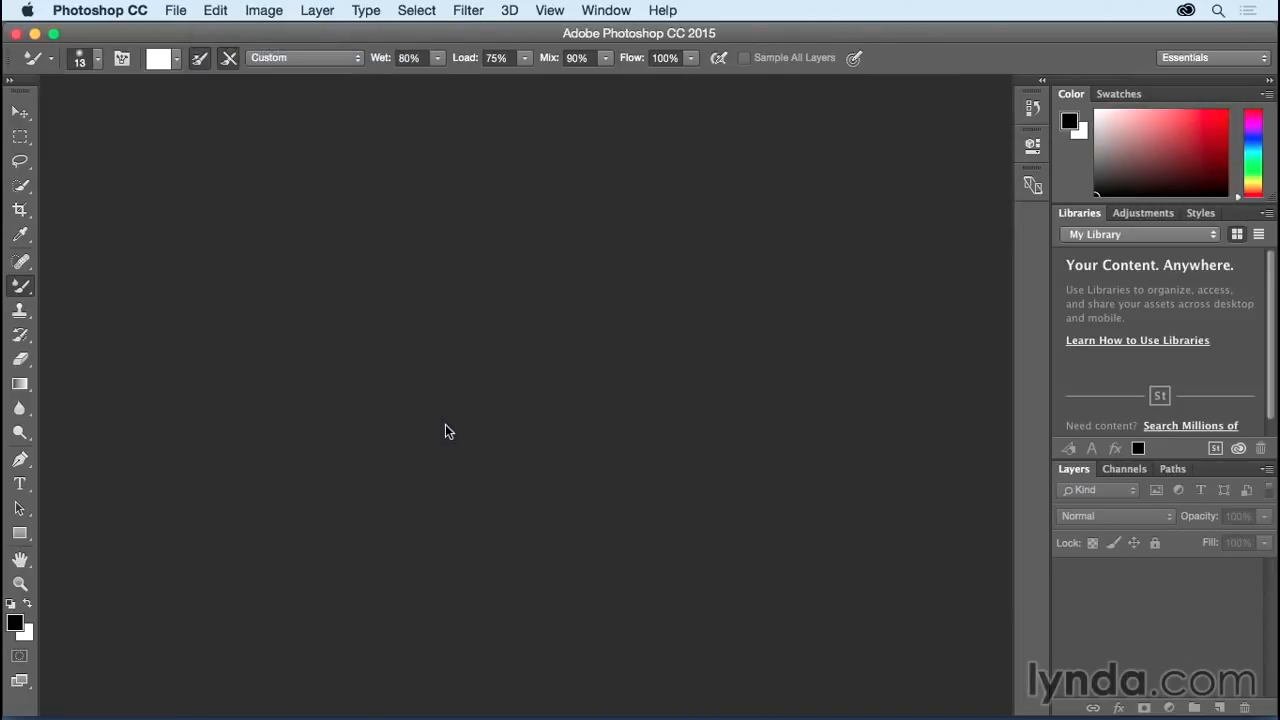
# Step: Switch the keyboard shortcut set back to Photoshop Defaults and confirm the change
pyautogui.click(216, 11)
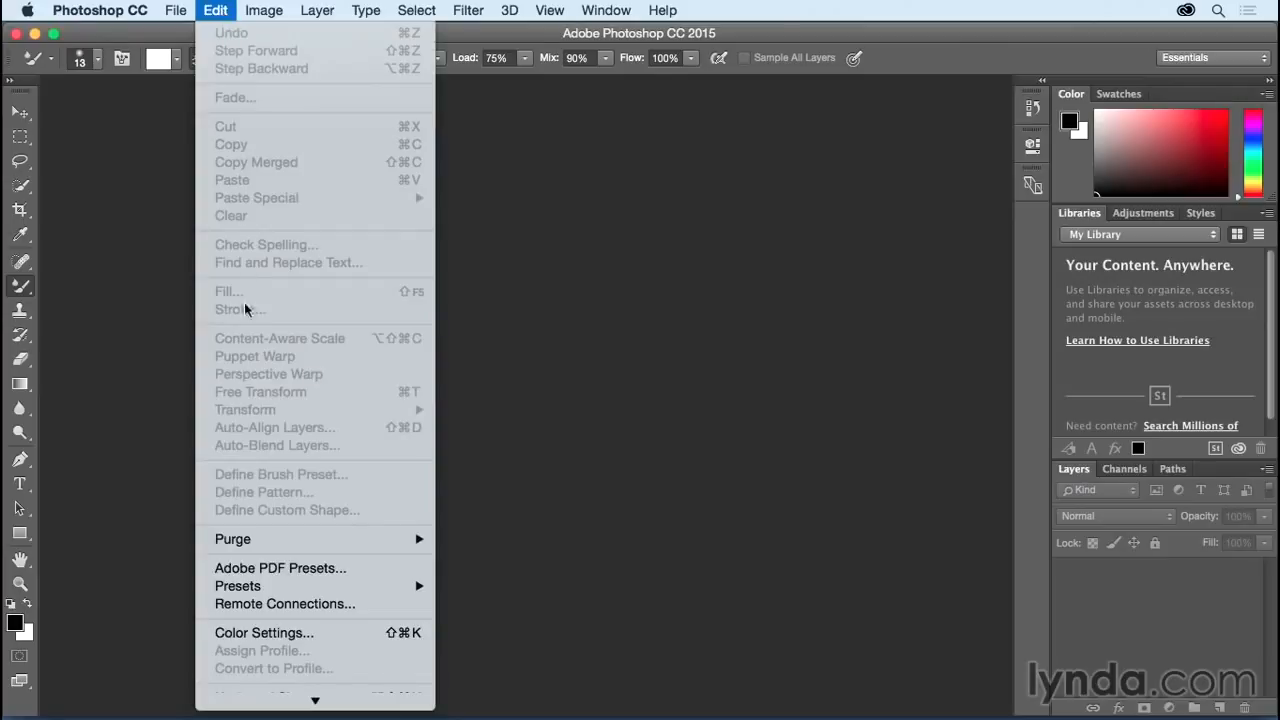
pyautogui.scroll(-2, 258, 655)
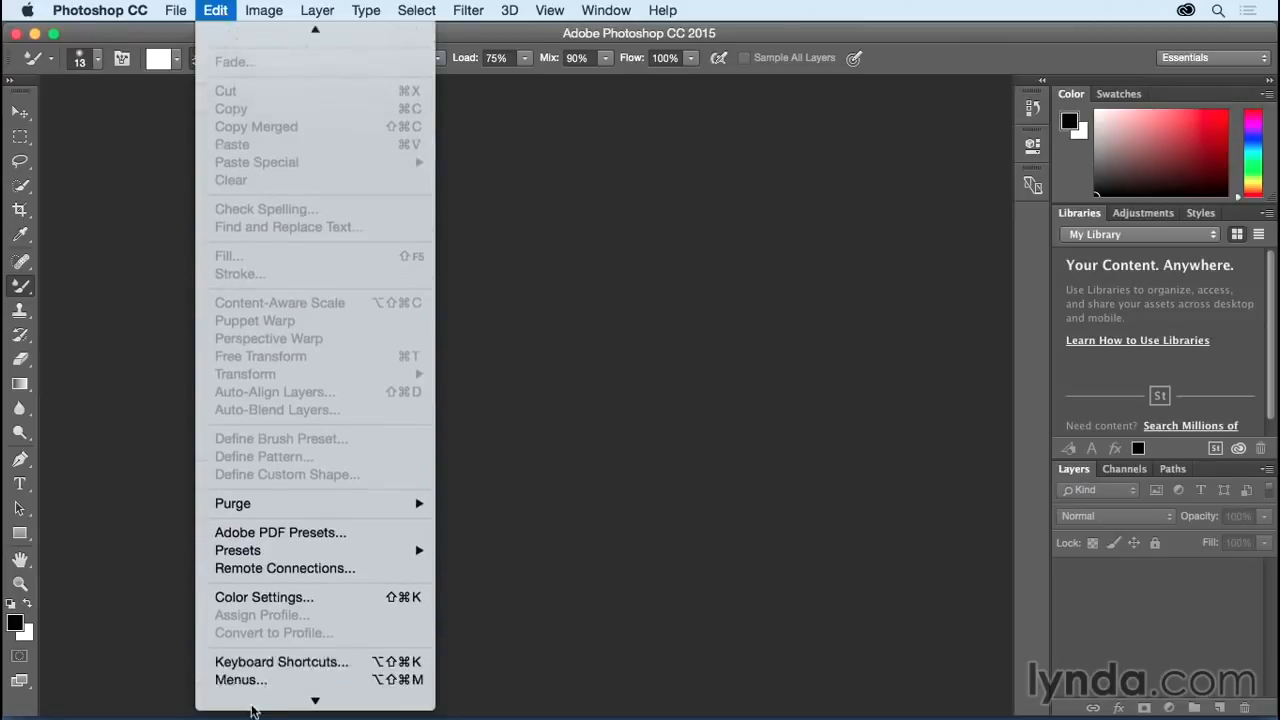
pyautogui.click(257, 655)
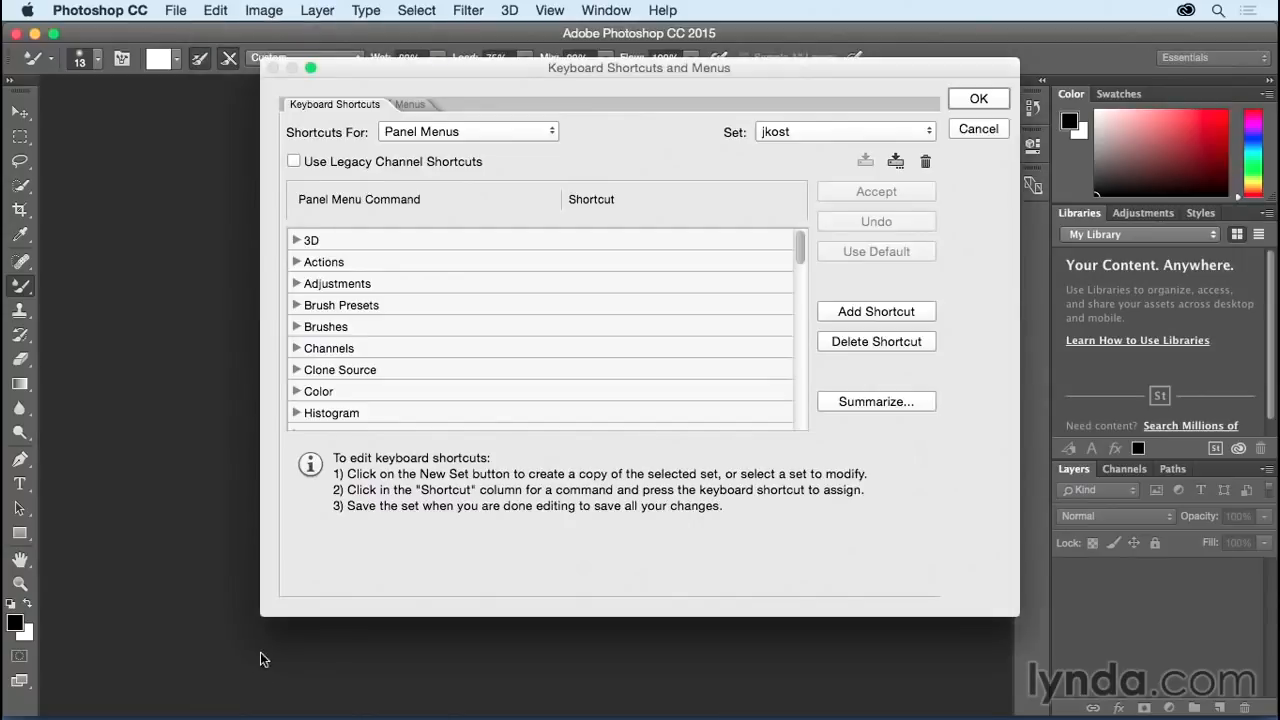
pyautogui.click(858, 131)
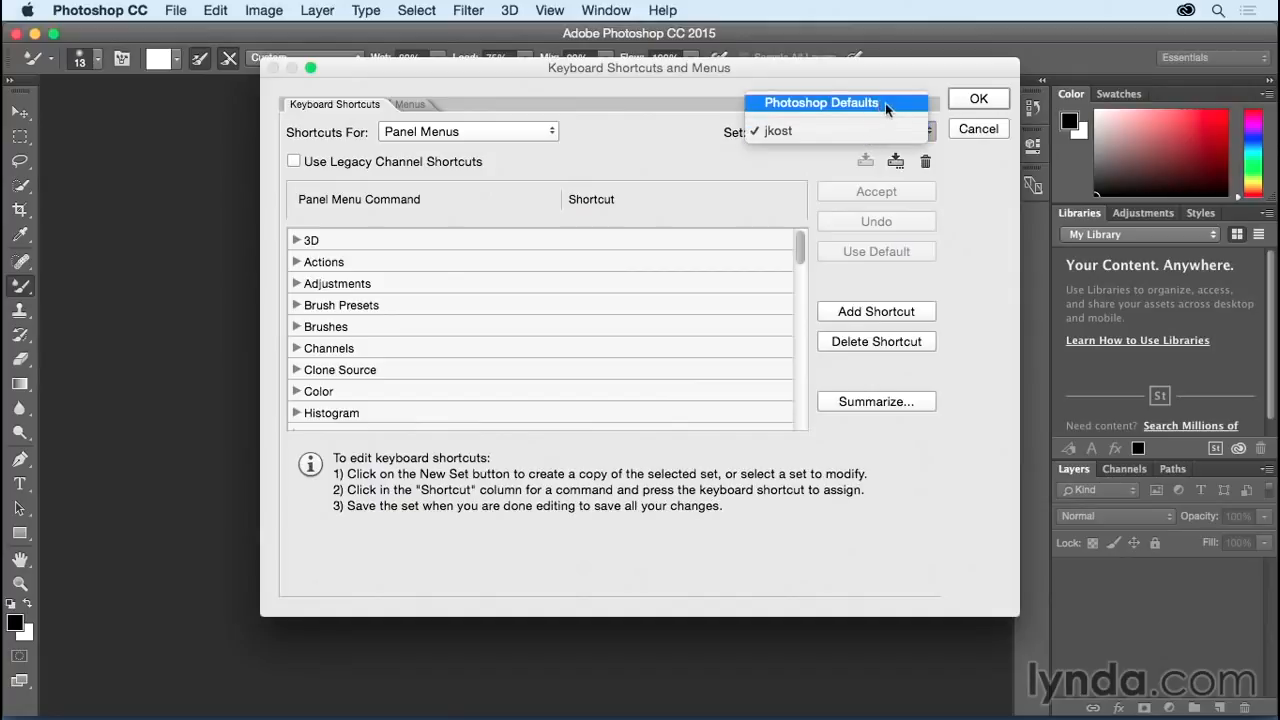
pyautogui.click(885, 103)
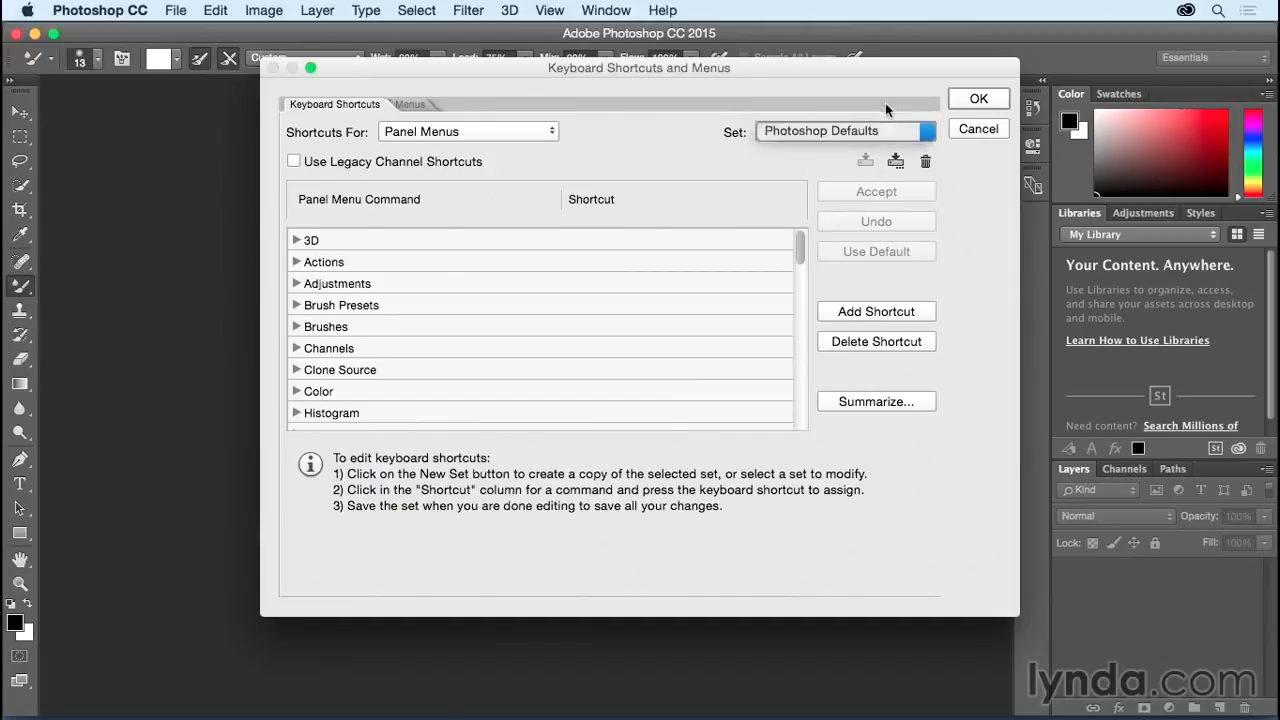
pyautogui.click(980, 100)
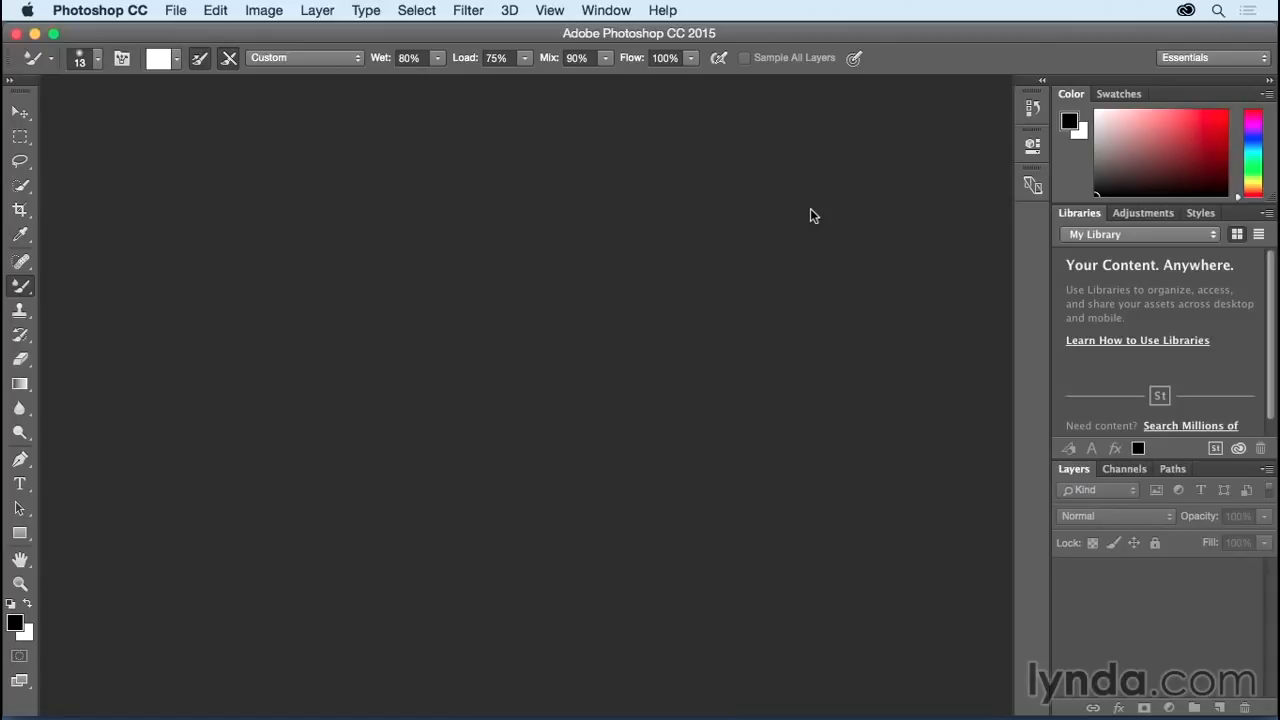
# Step: Select the Move Tool, and check the signed-in account entry among the Help commands
pyautogui.press('v')
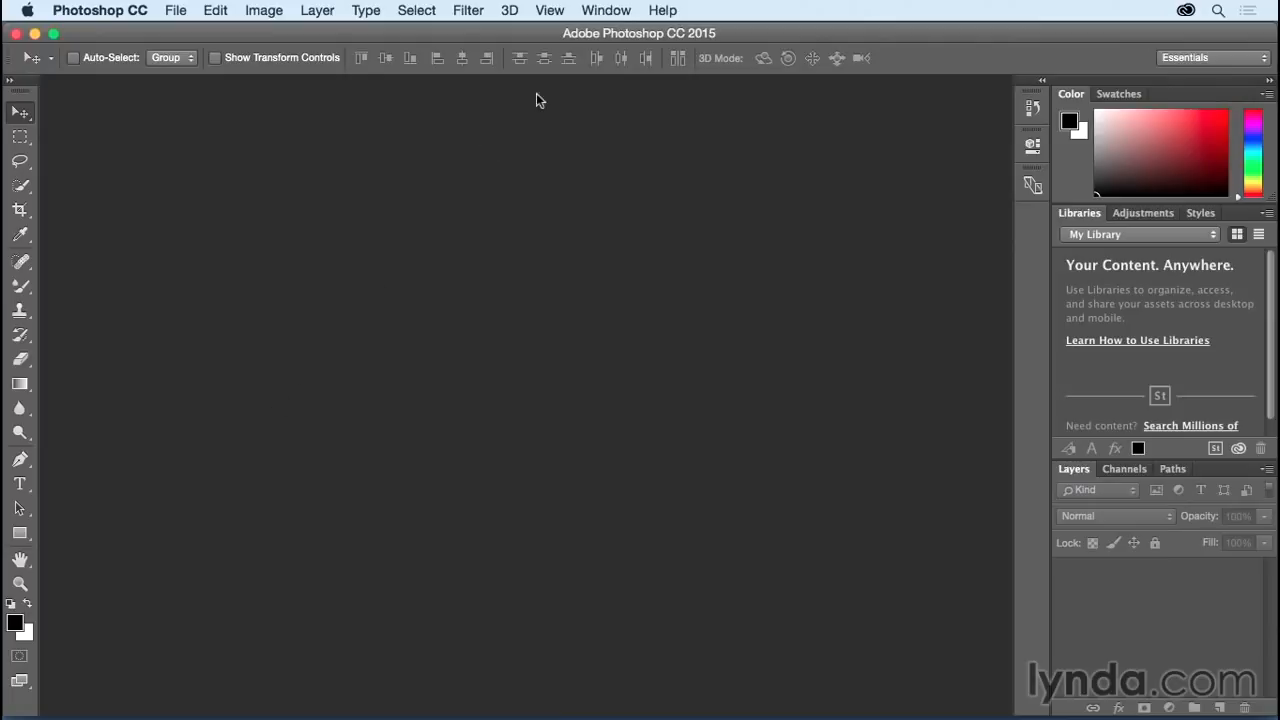
pyautogui.click(663, 11)
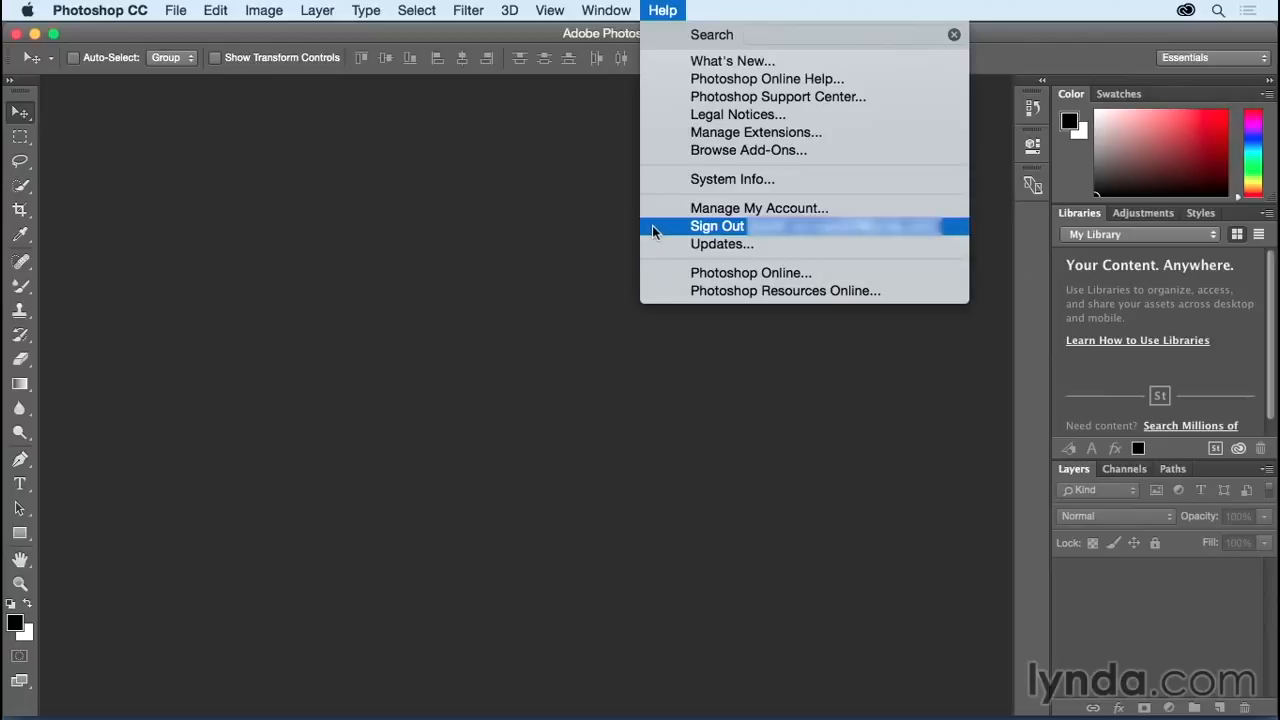
pyautogui.click(550, 224)
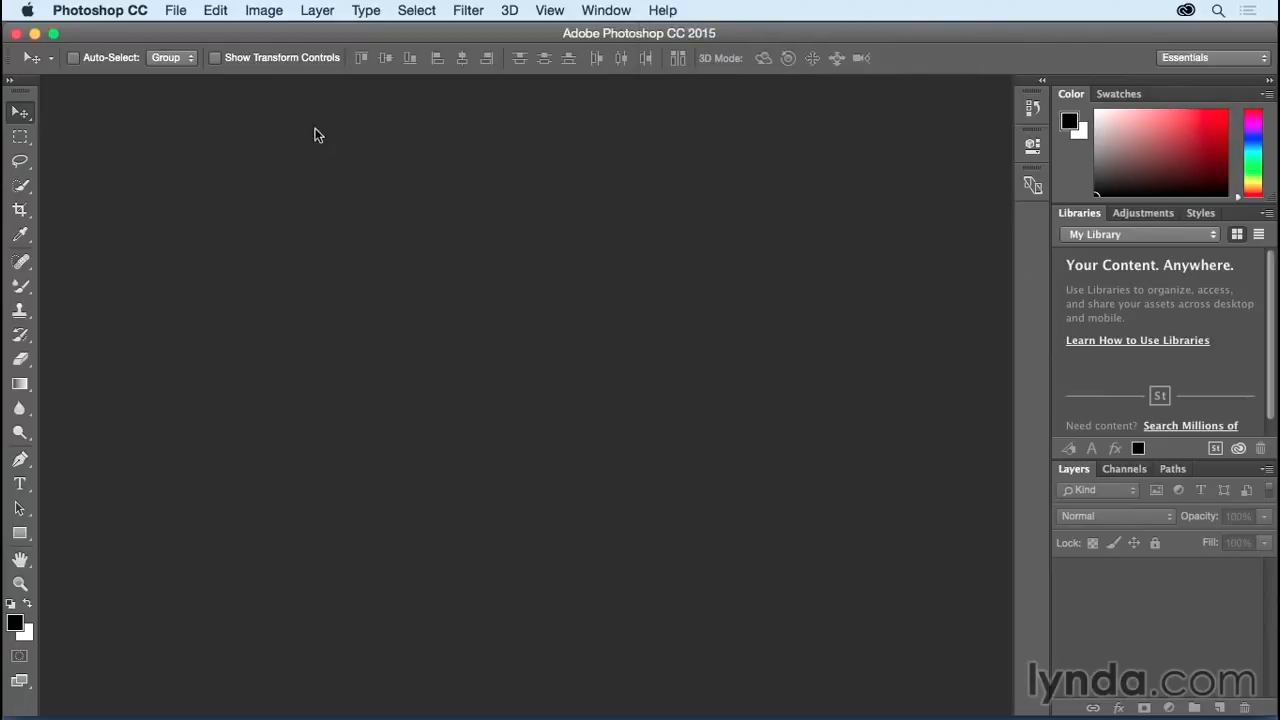
# Step: Open the Sync Settings preferences
pyautogui.click(114, 14)
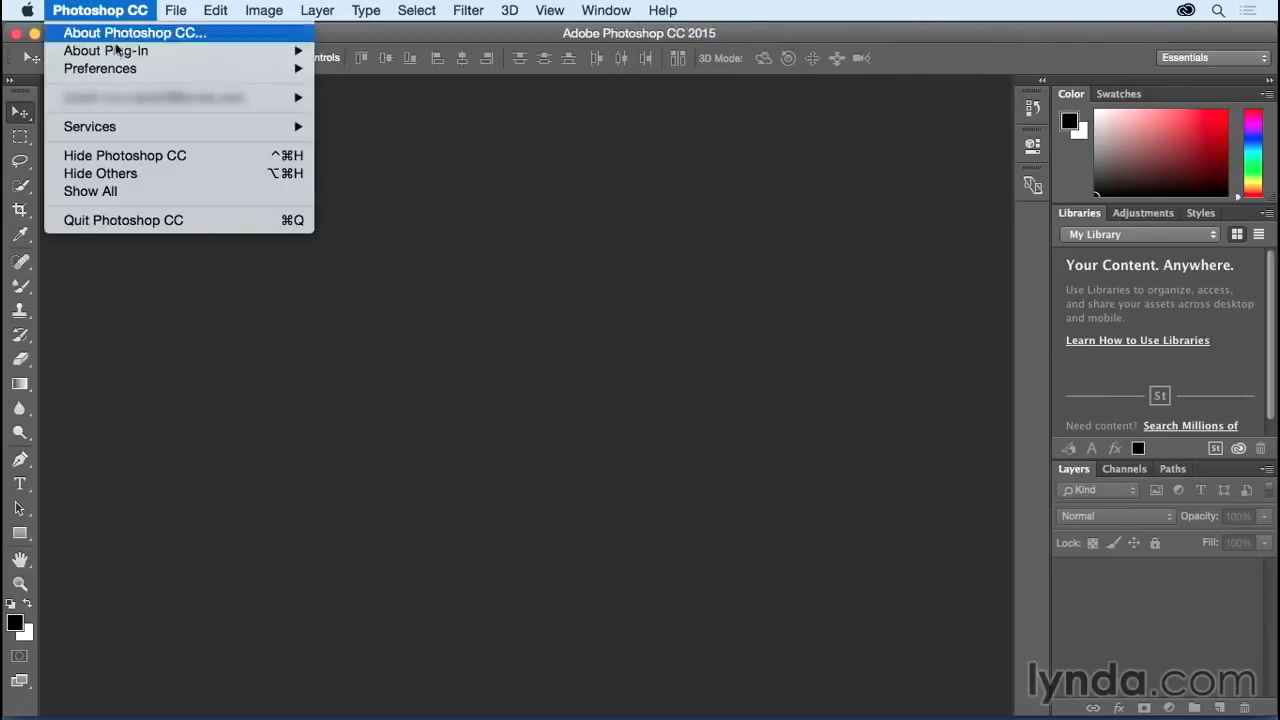
pyautogui.moveTo(122, 70)
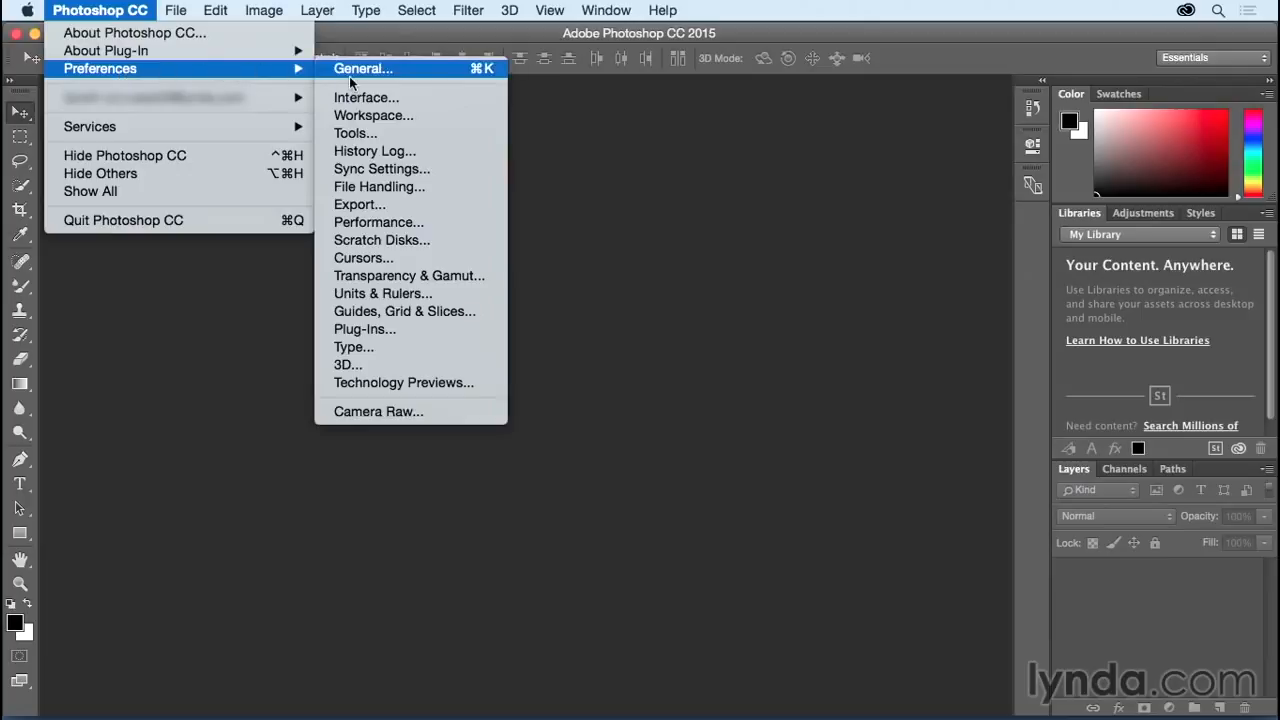
pyautogui.click(376, 172)
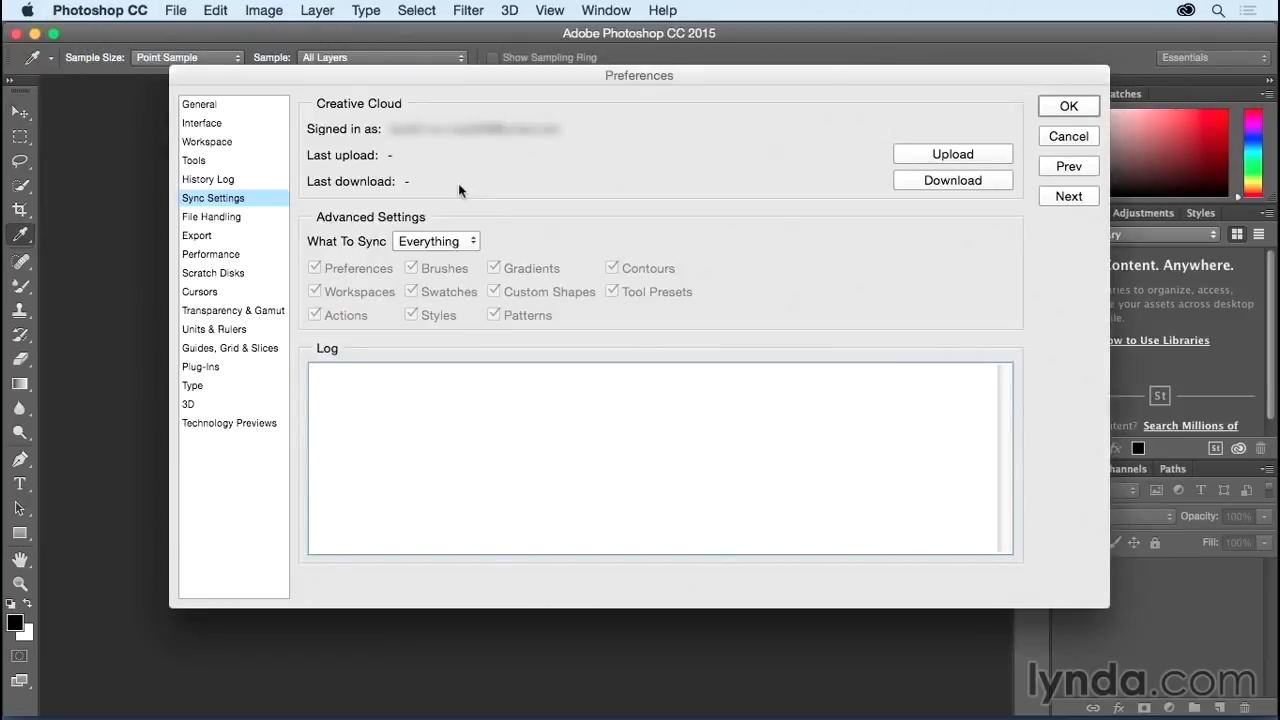
# Step: Try a Custom sync selection by excluding and re-including Preferences, and return What To Sync to Everything
pyautogui.click(443, 241)
pyautogui.click(443, 258)
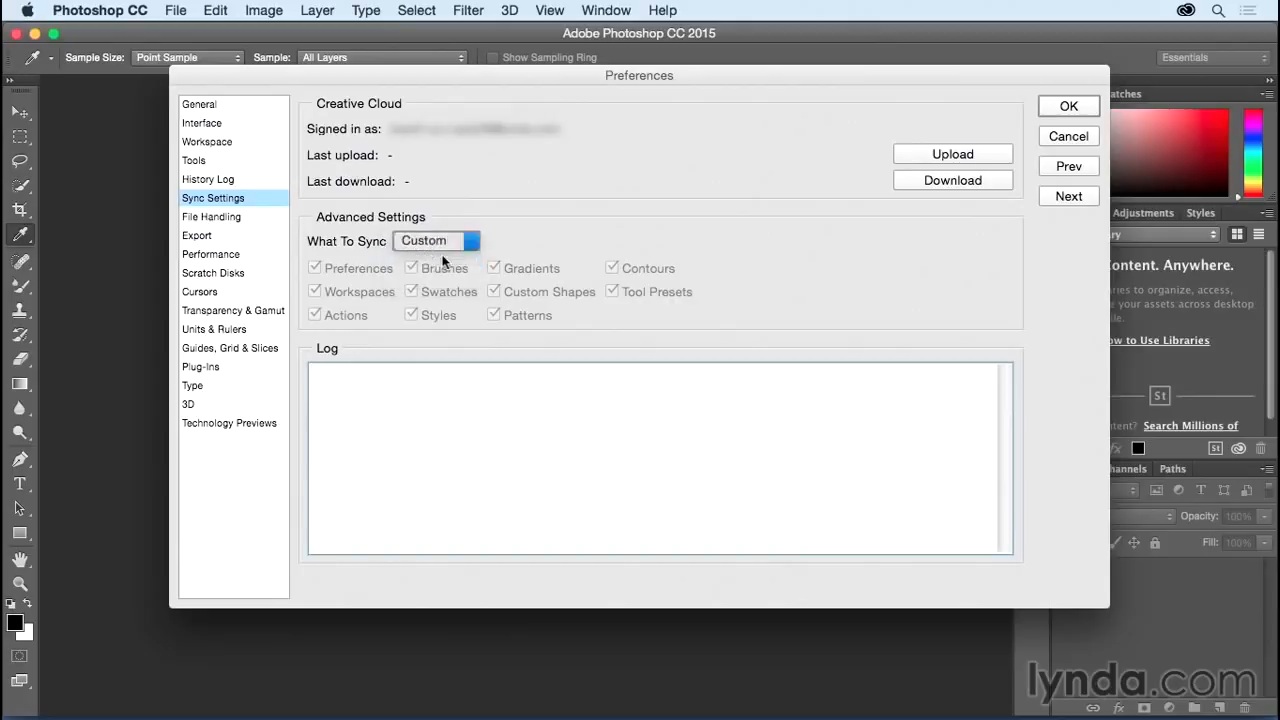
pyautogui.click(316, 268)
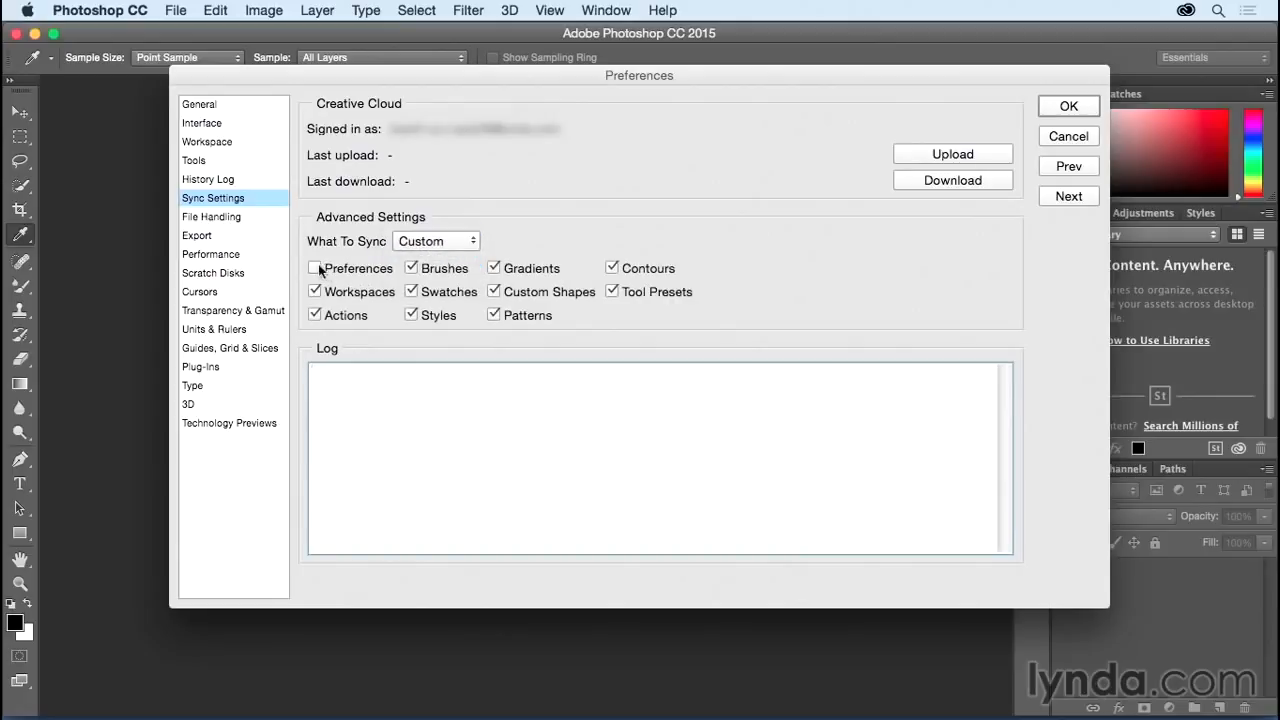
pyautogui.click(320, 270)
pyautogui.click(450, 242)
pyautogui.click(448, 224)
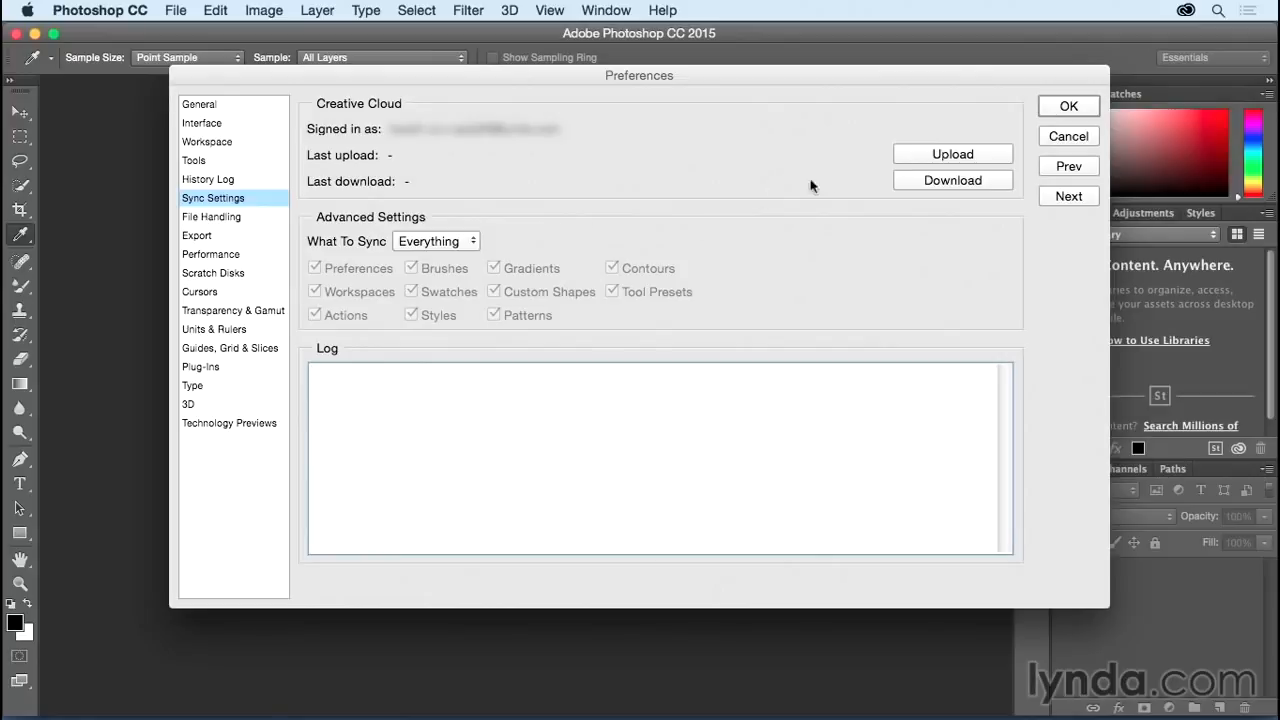
# Step: Upload the settings to Creative Cloud and confirm the preferences
pyautogui.click(916, 156)
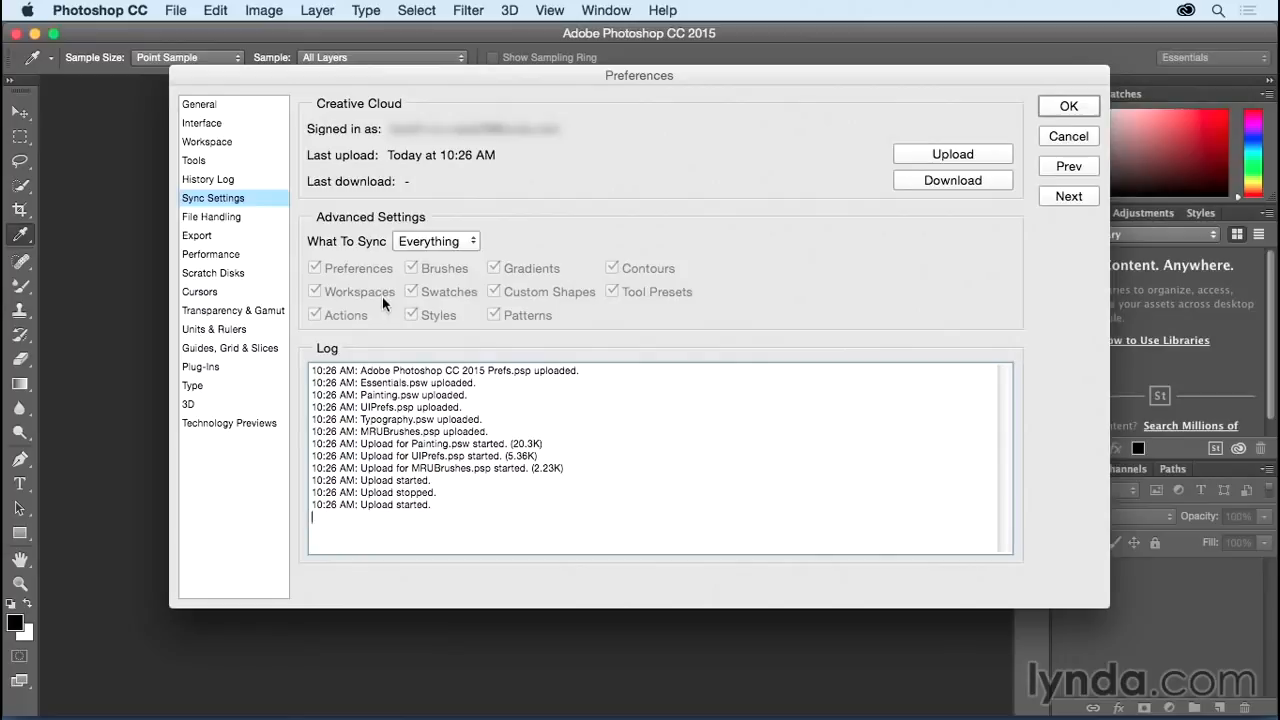
pyautogui.click(1062, 107)
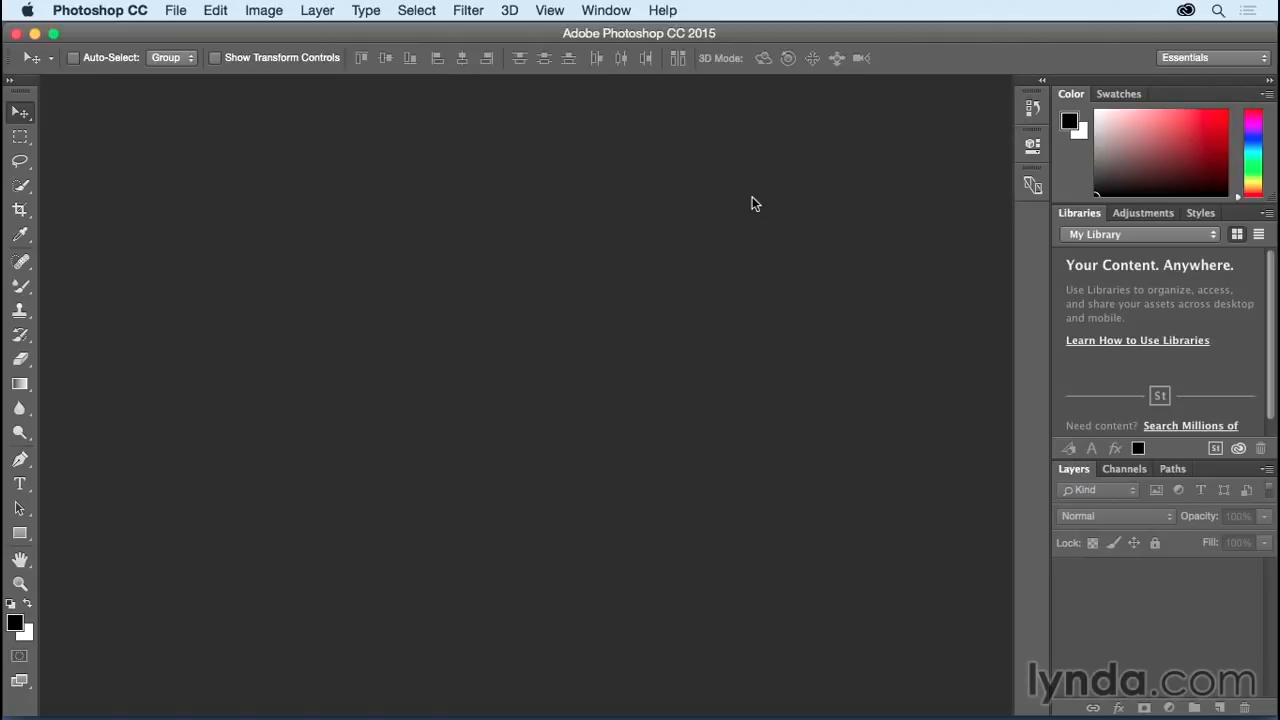
# Step: Reopen the Creative Cloud Sync Settings preferences
pyautogui.click(120, 11)
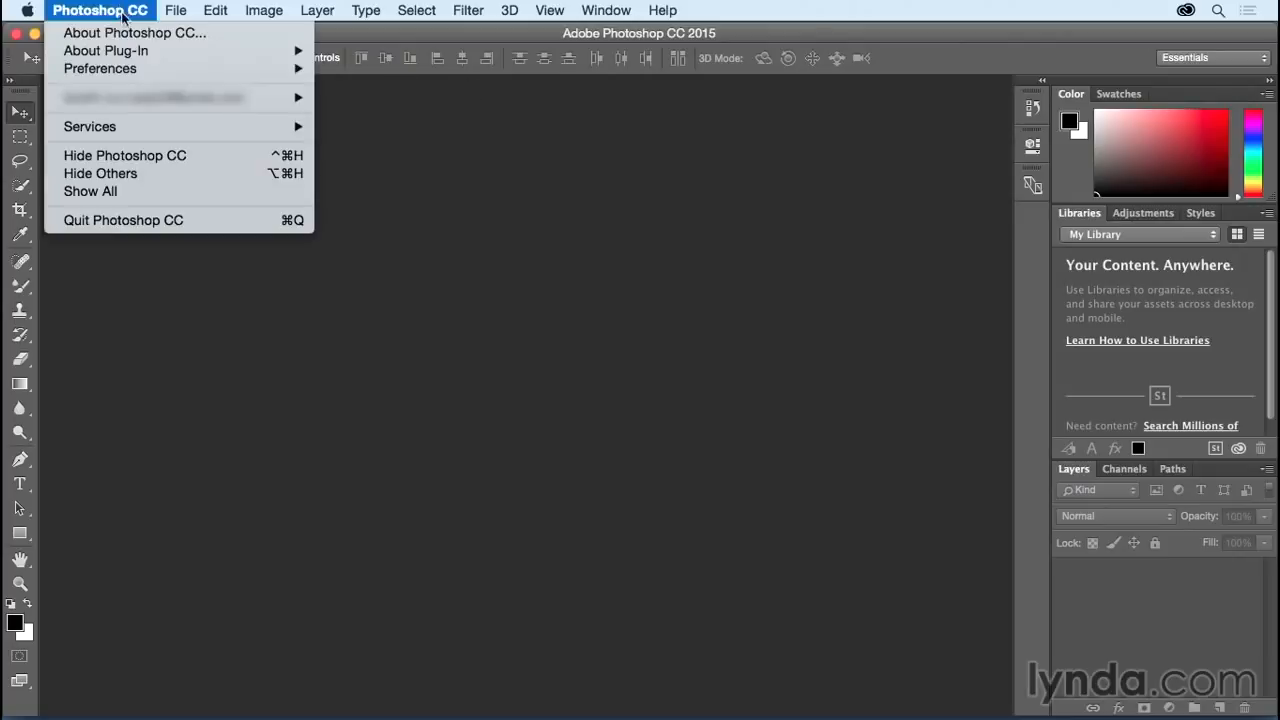
pyautogui.moveTo(135, 70)
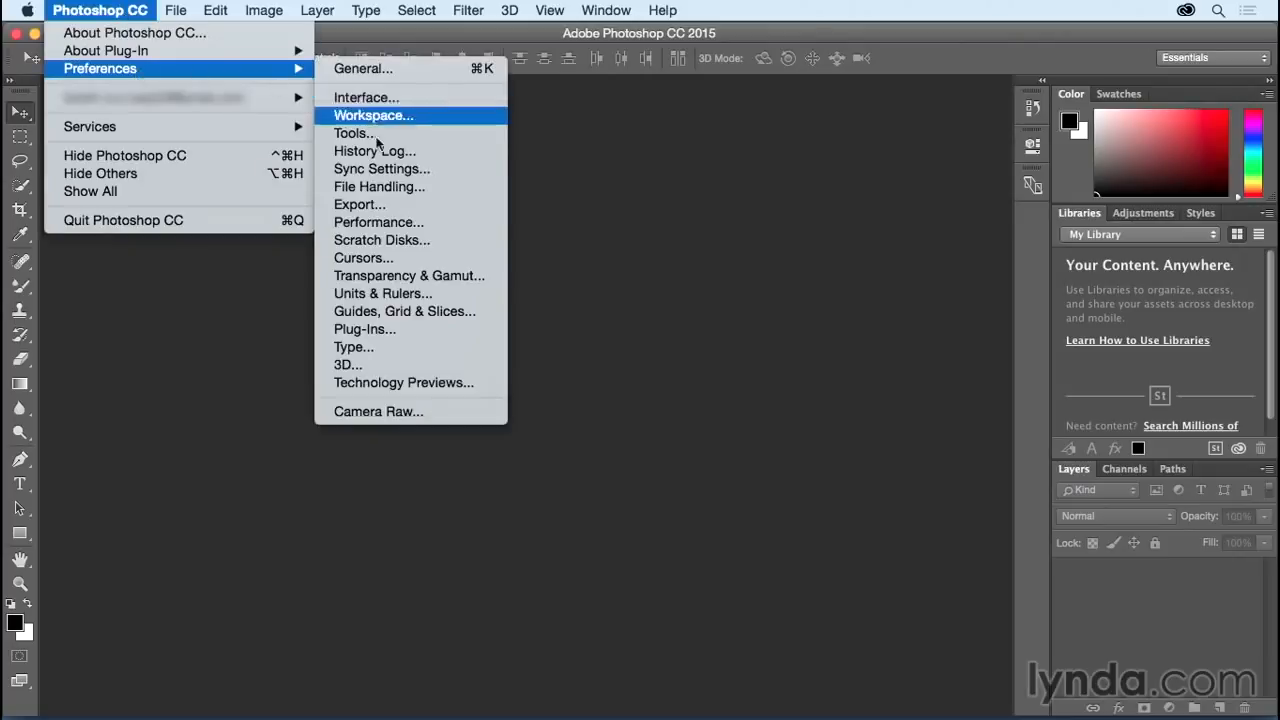
pyautogui.click(381, 169)
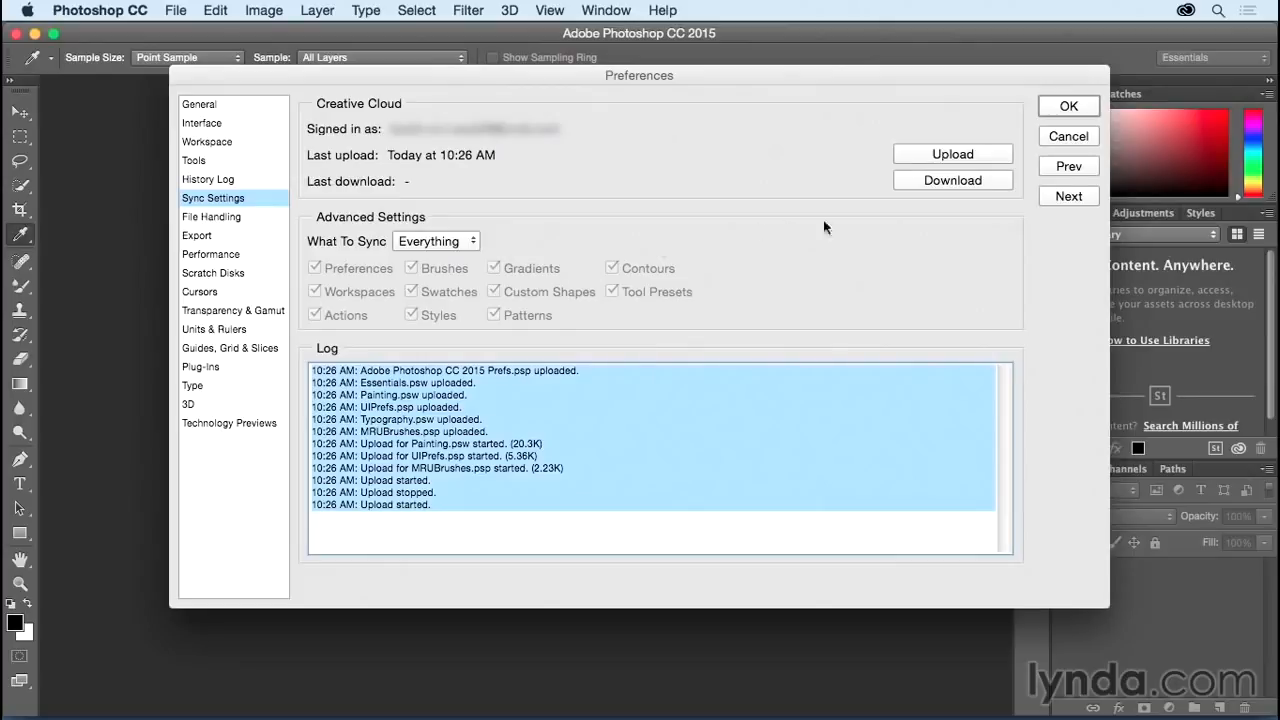